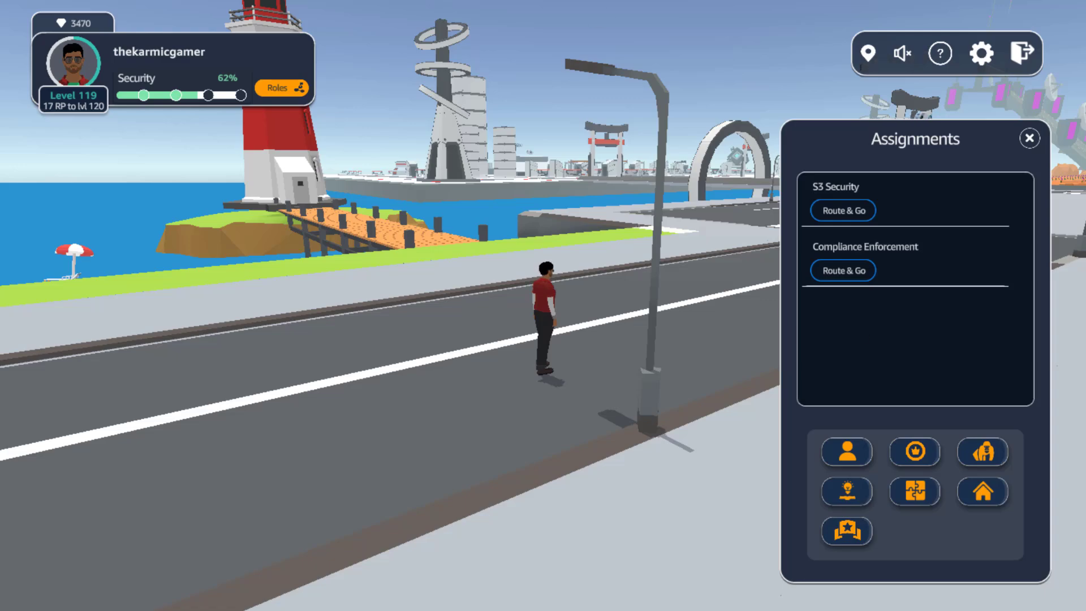
Step: Start the route to the S3 Security assignment and ride the hoverboard past the amusement park to the downtown intersection
drag(252, 458, 571, 306)
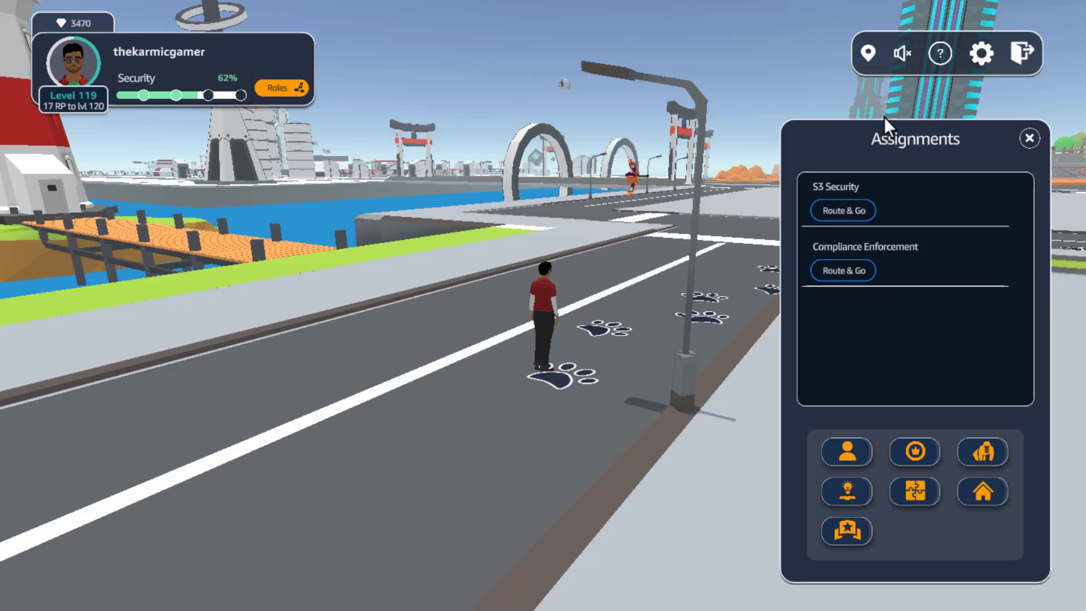
click(853, 212)
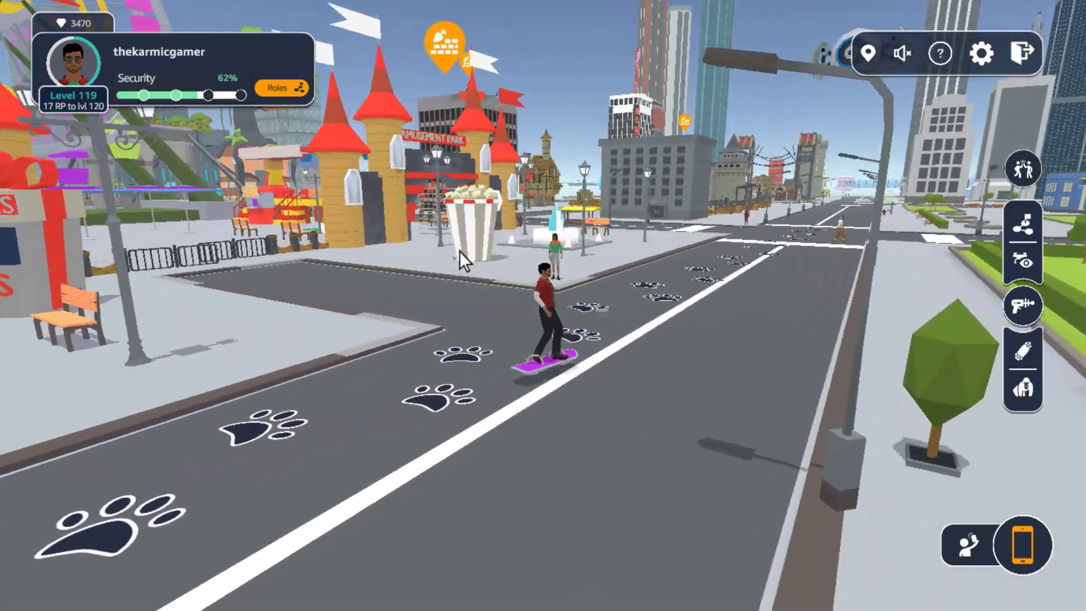
drag(460, 251, 600, 301)
key(d)
key(w)
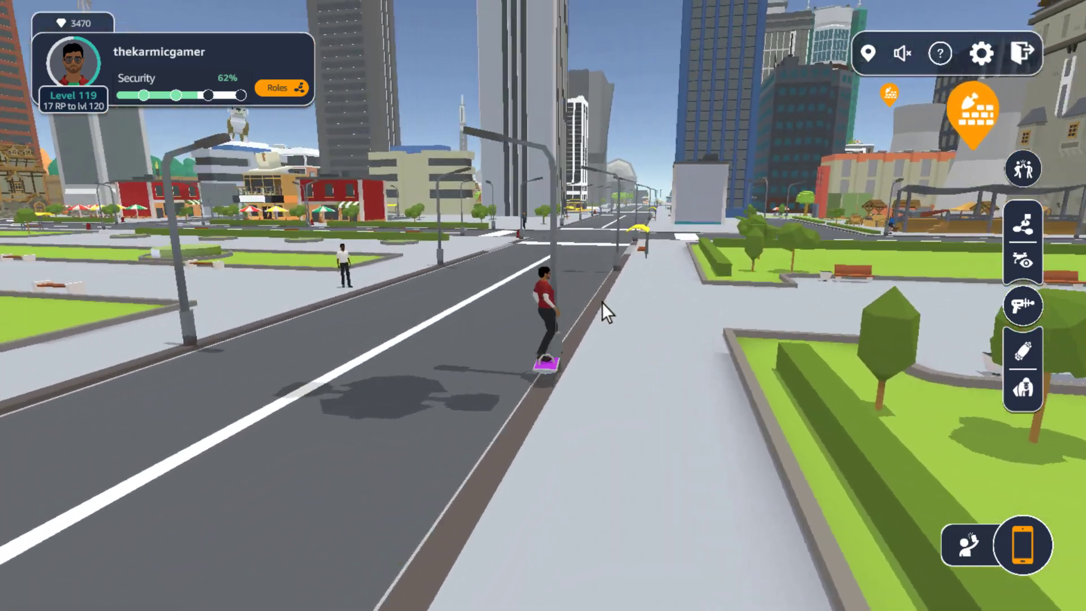
key(w)
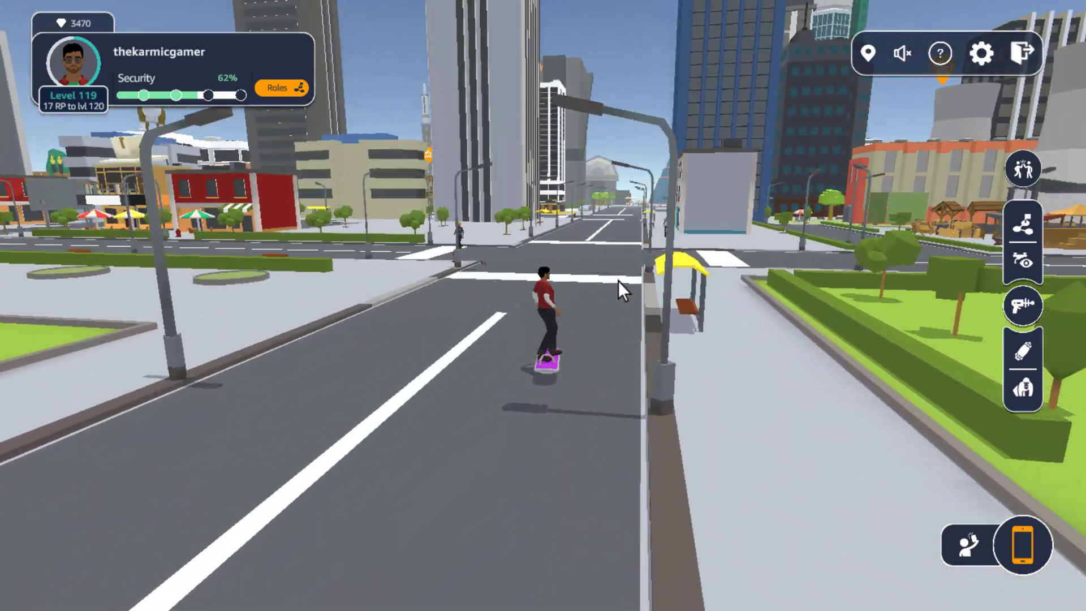
key(w)
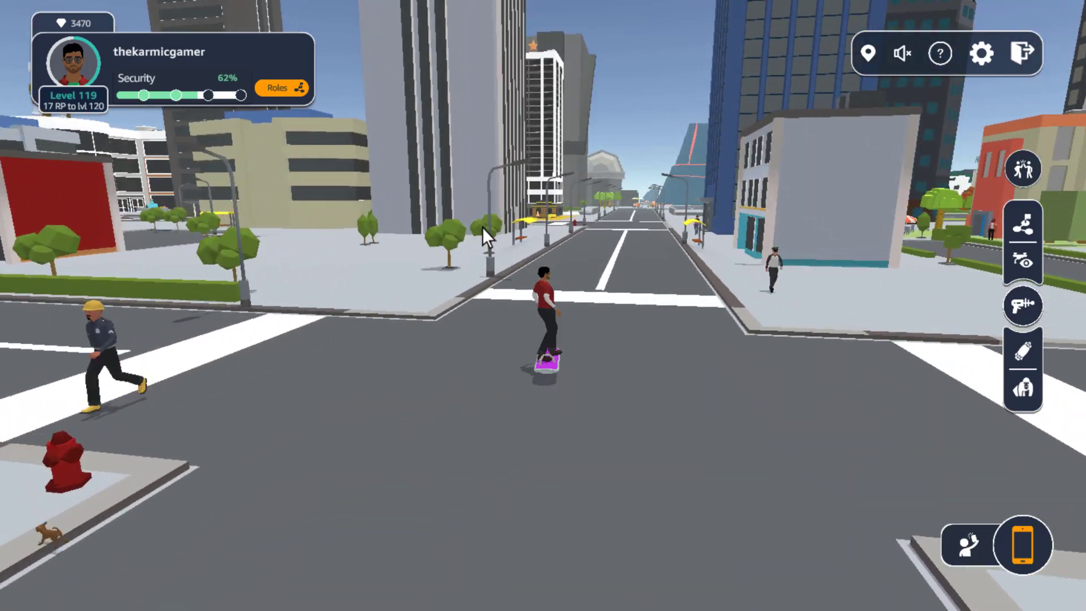
Step: Ride along the avenue past the bus shelters to the hydrant corner and turn onto the cross street
key(w)
drag(430, 257, 408, 292)
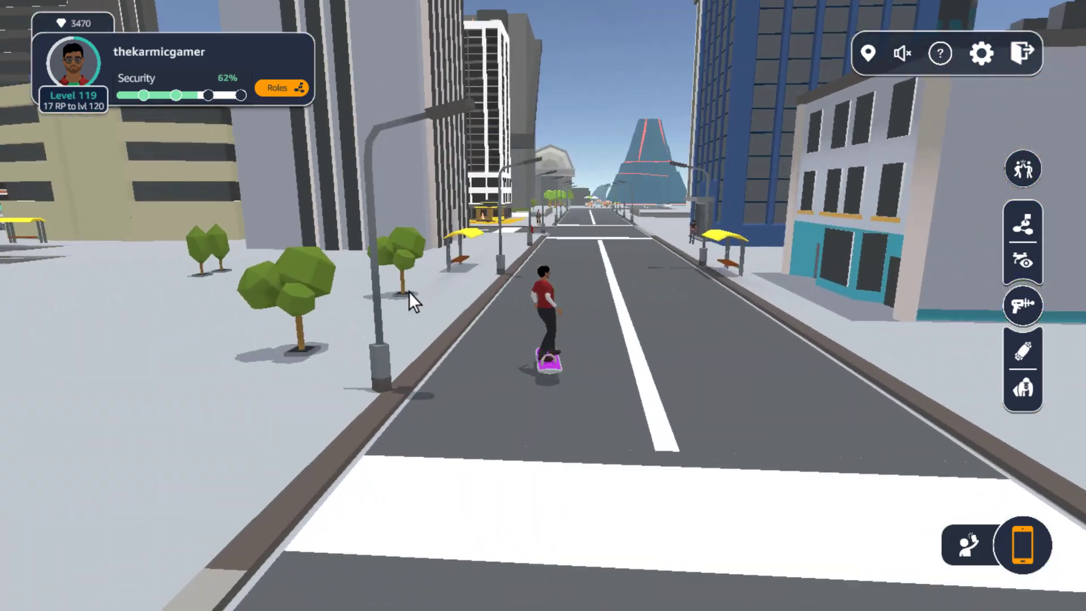
key(w)
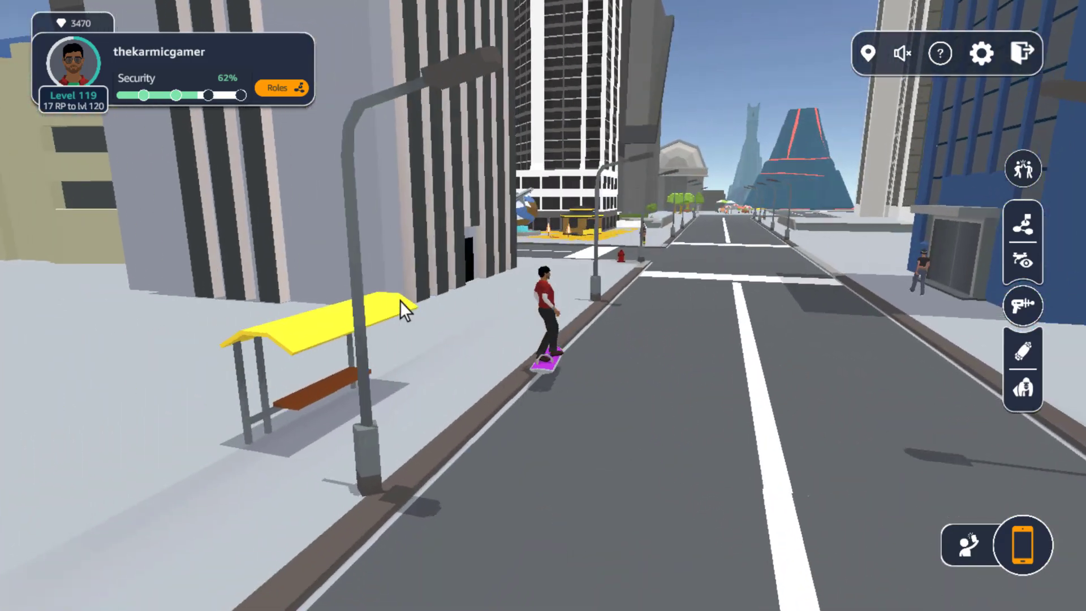
key(w)
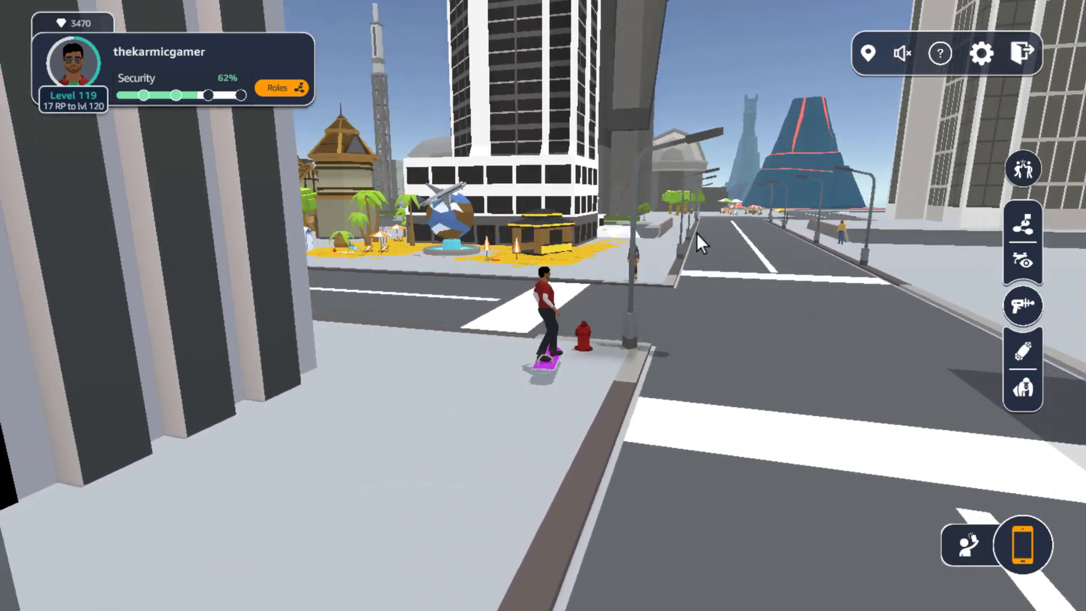
key(a)
key(w)
mouse_move(694, 237)
mouse_down()
mouse_move(483, 273)
mouse_move(479, 284)
mouse_up()
key(w)
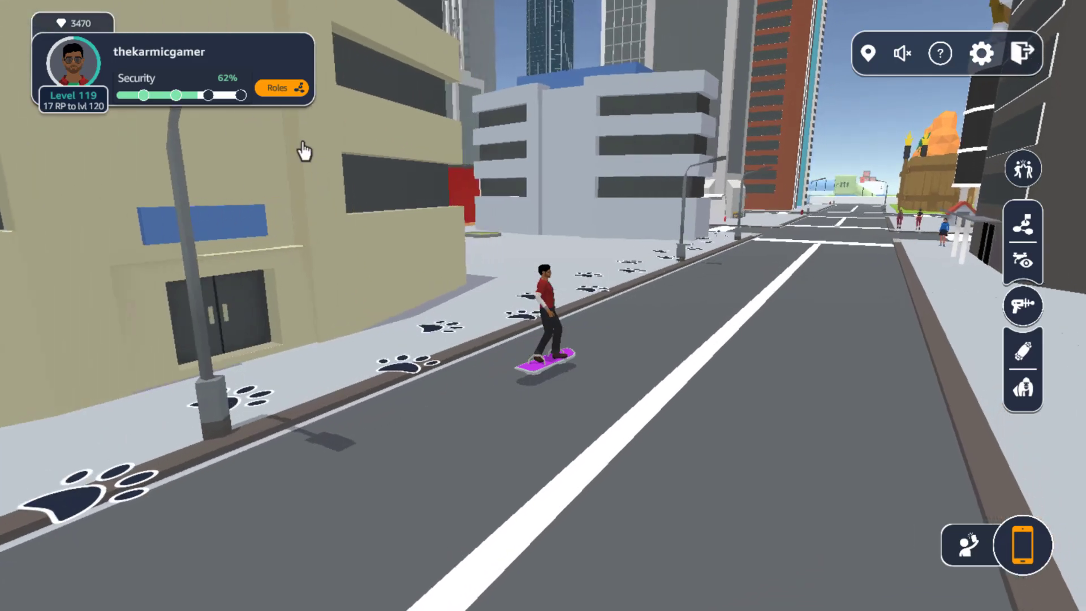
Step: Follow the street past the grey office building and cross the junction to the sidewalk beside the red-roofed doghouse
key(w)
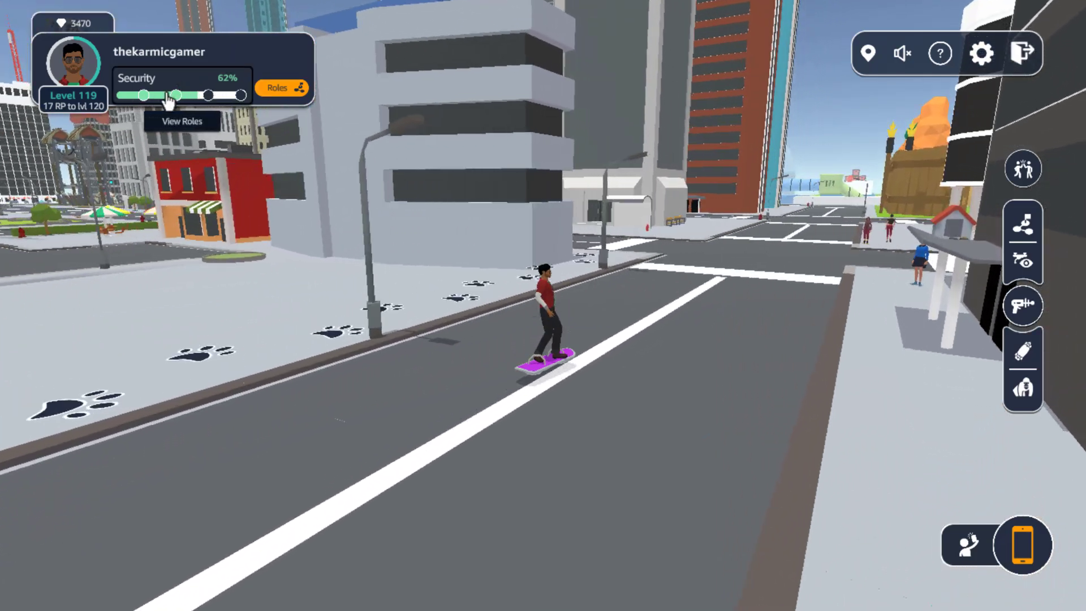
key(w)
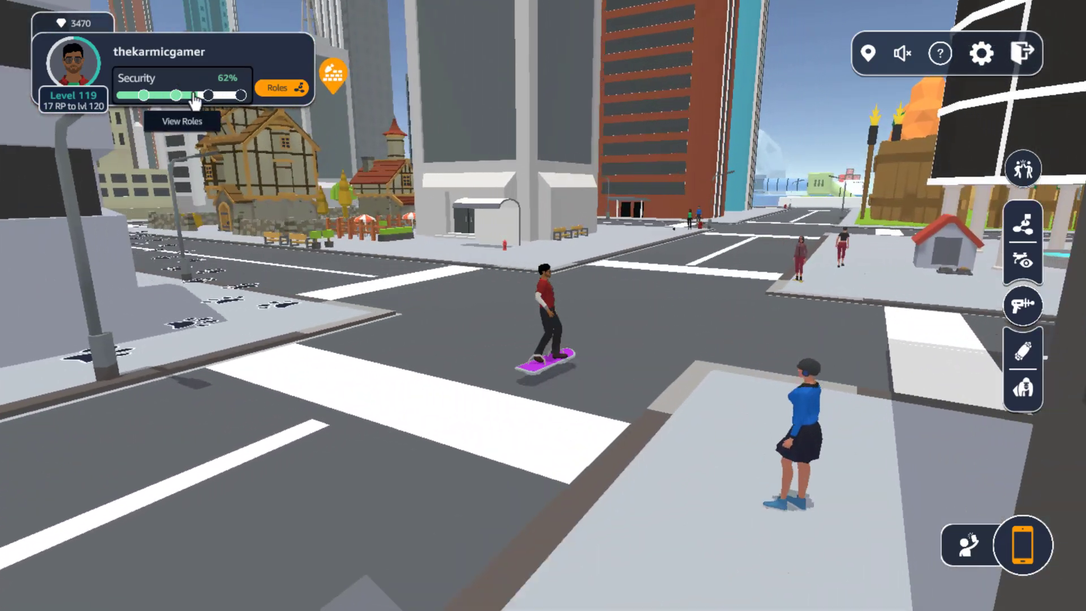
key(w)
key(d)
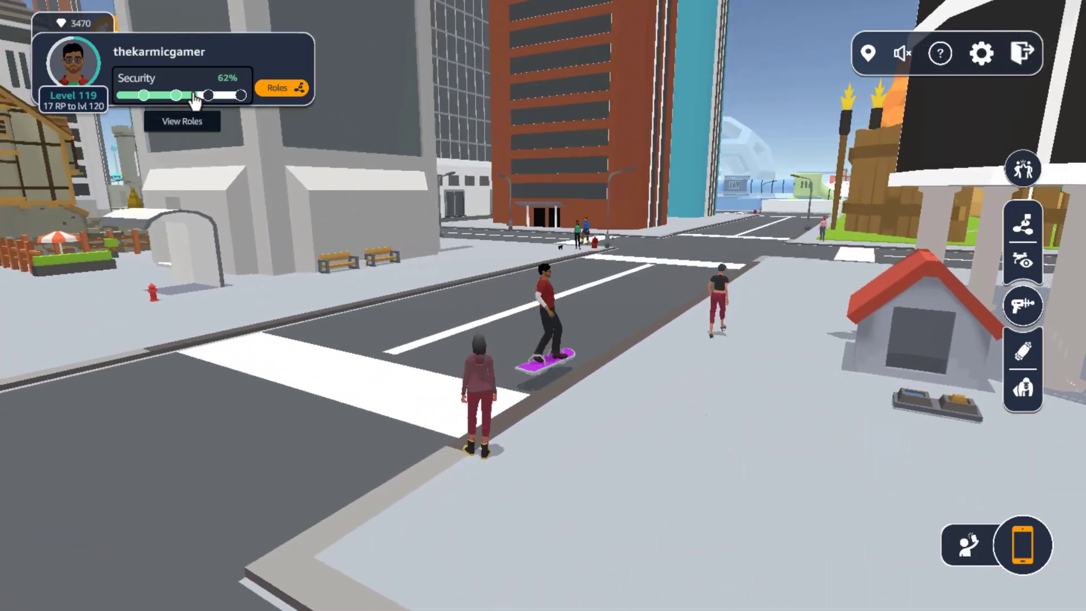
key(w)
key(d)
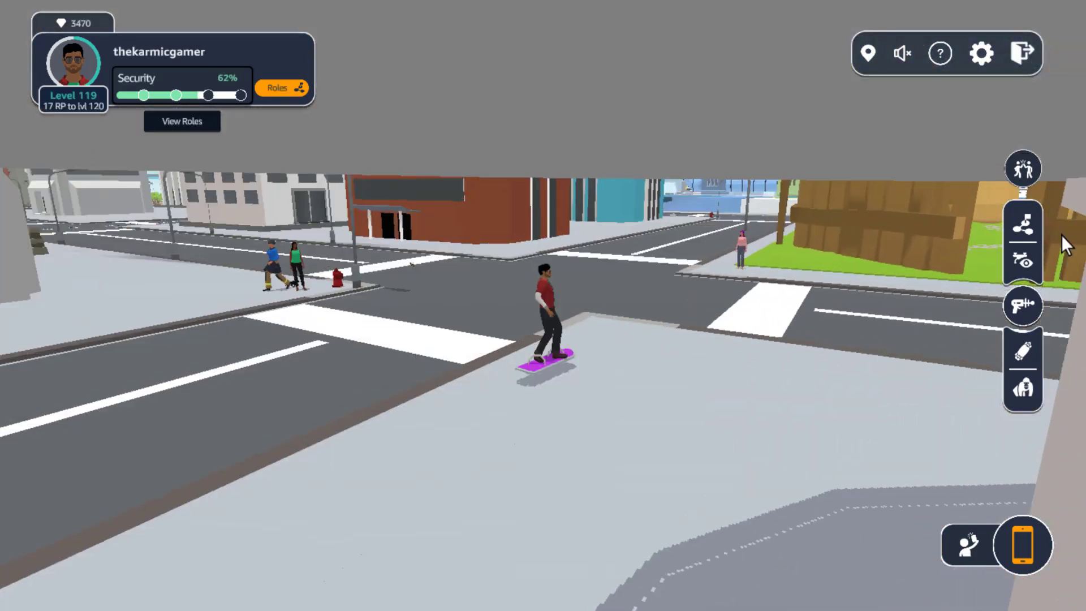
Step: Turn around past the doghouses and ride onto the road bridge leading toward the castle
key(s)
key(d)
drag(456, 254, 1084, 300)
key(w)
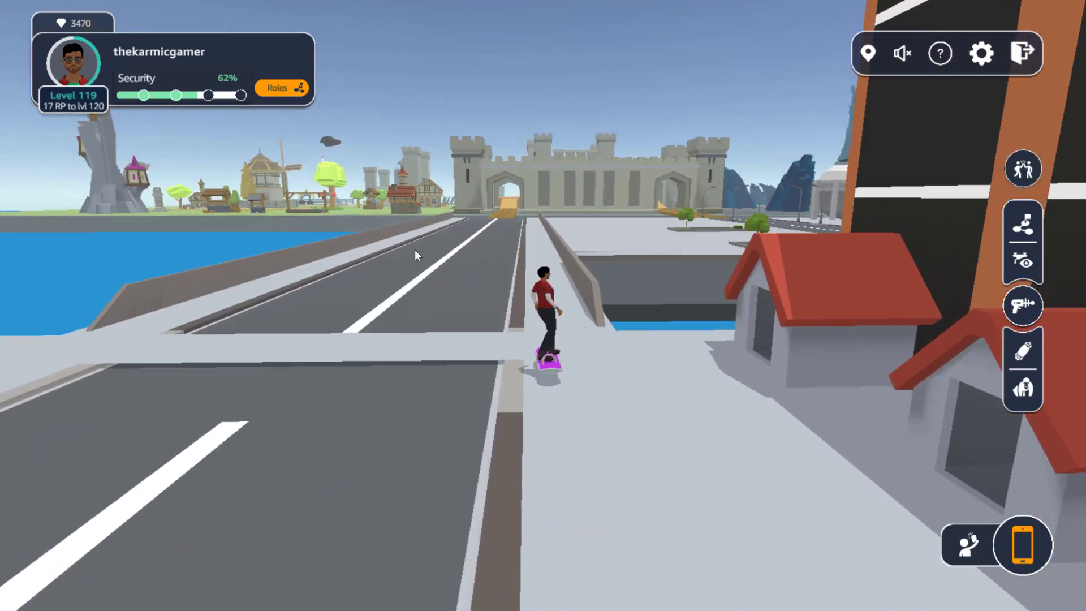
key(w)
key(a)
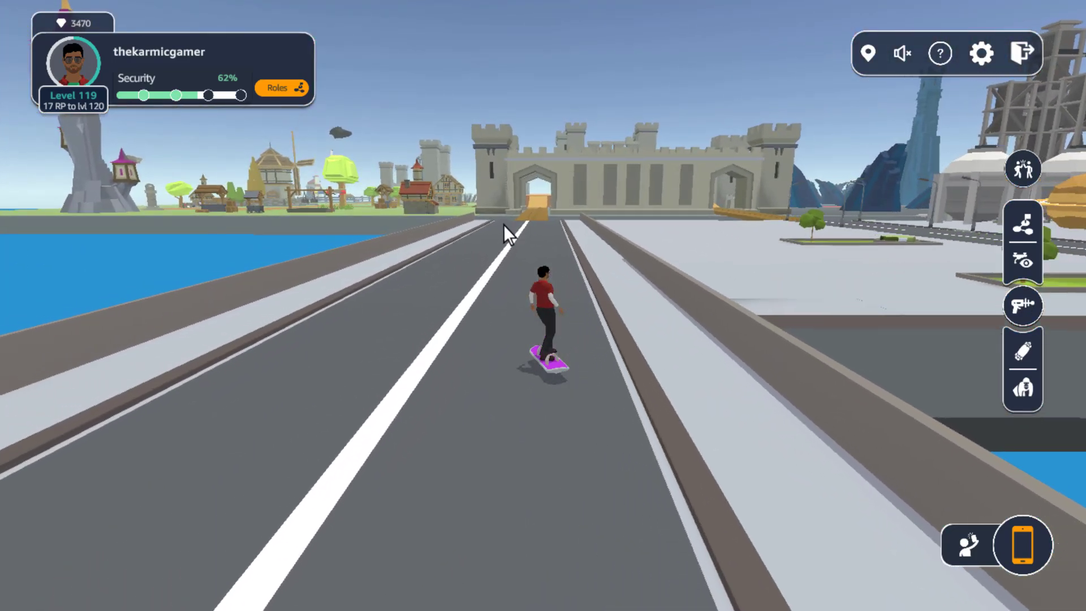
key(w)
key(a)
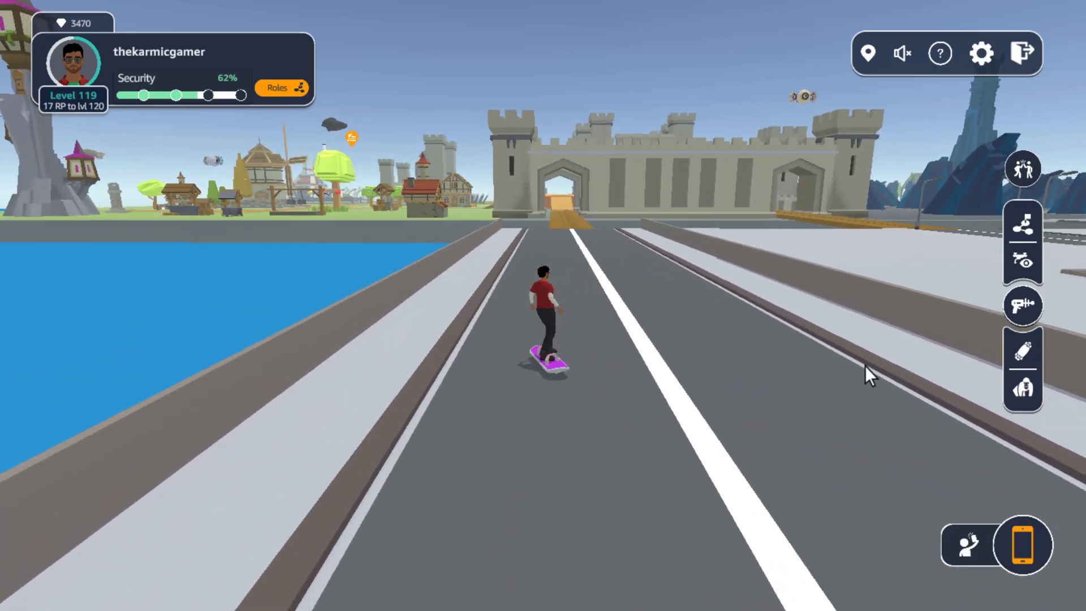
key(w)
Step: Restart the route to the S3 Security assignment and cross the wooden ramp through both castle gates onto the desert ground
click(1022, 546)
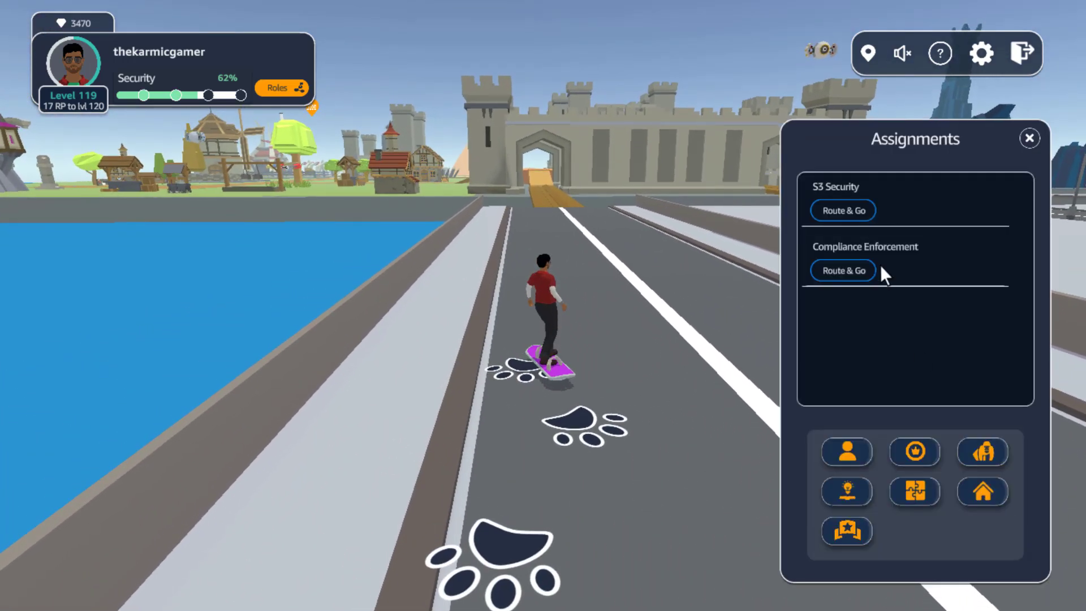
click(860, 211)
key(w)
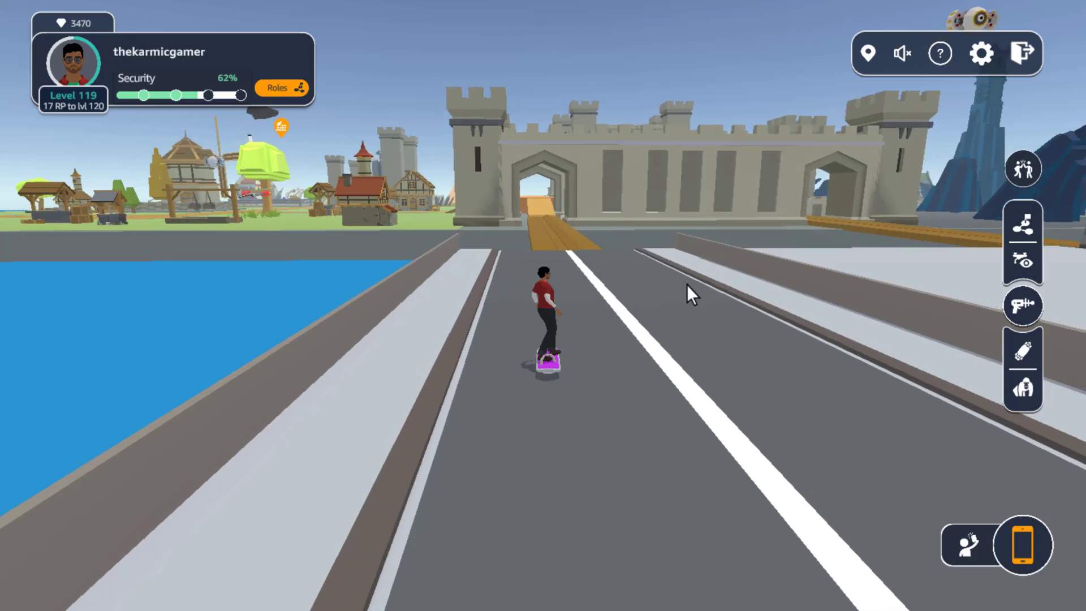
key(w)
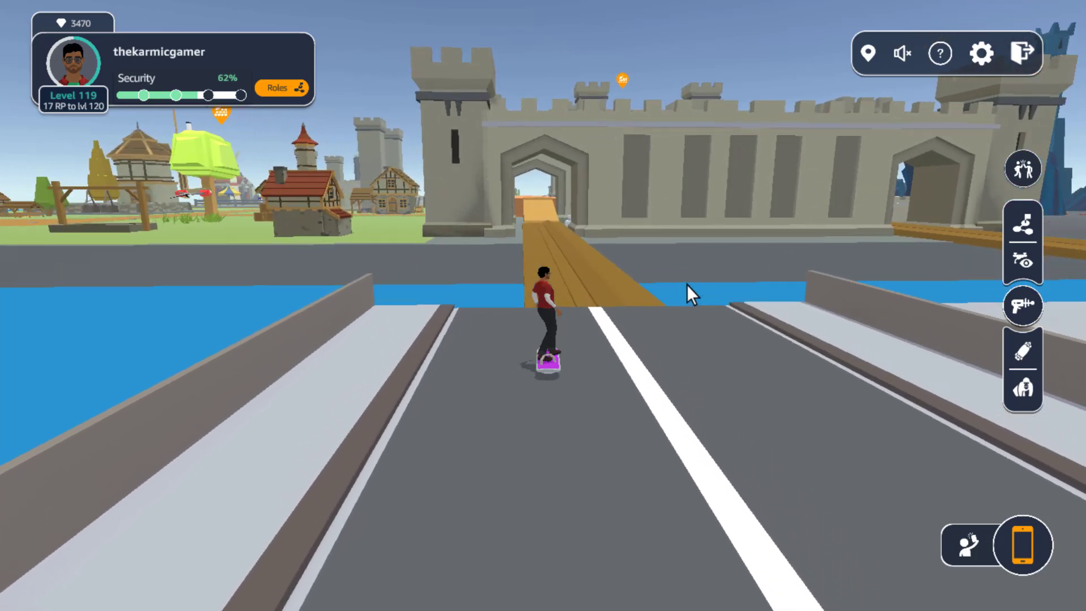
key(w)
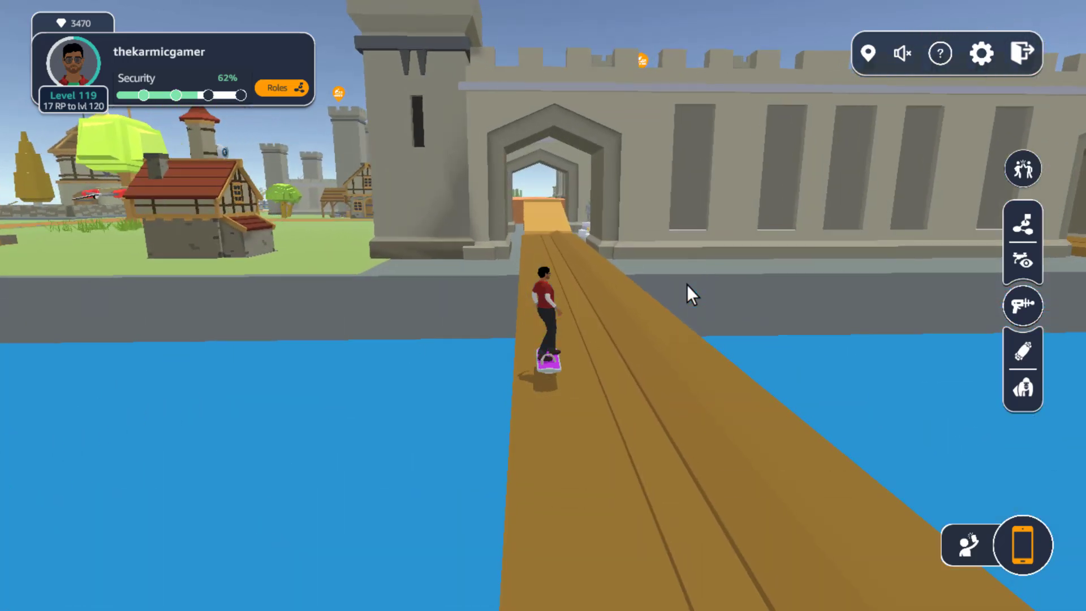
key(w)
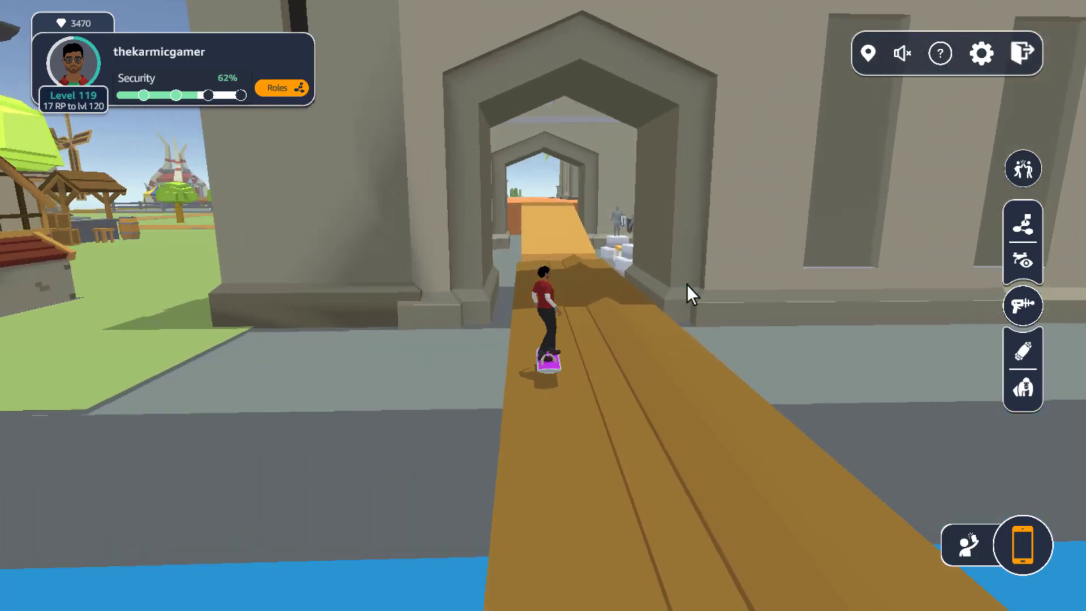
key(w)
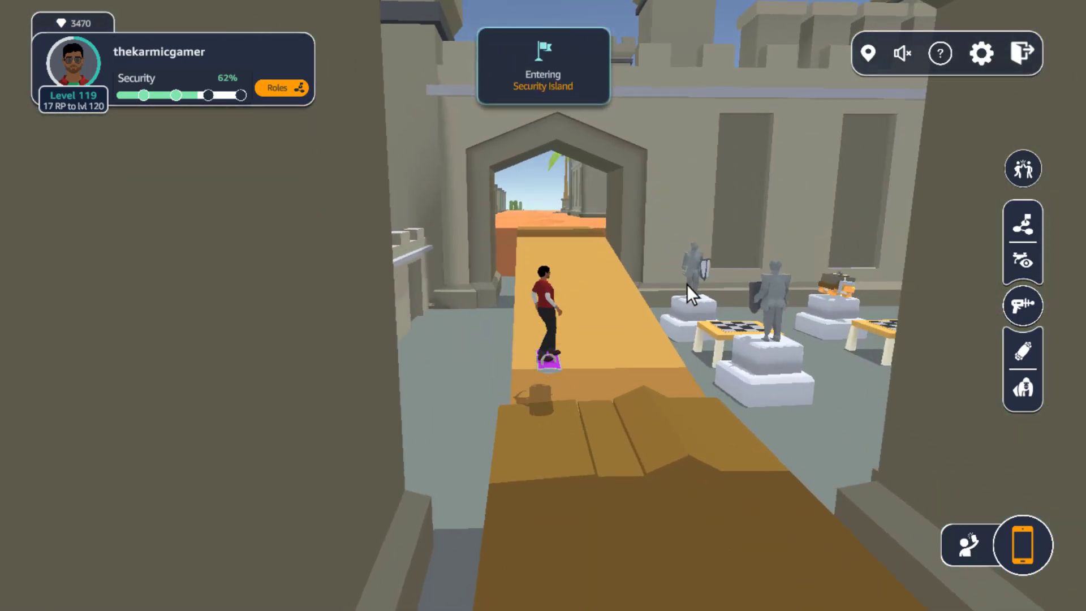
key(w)
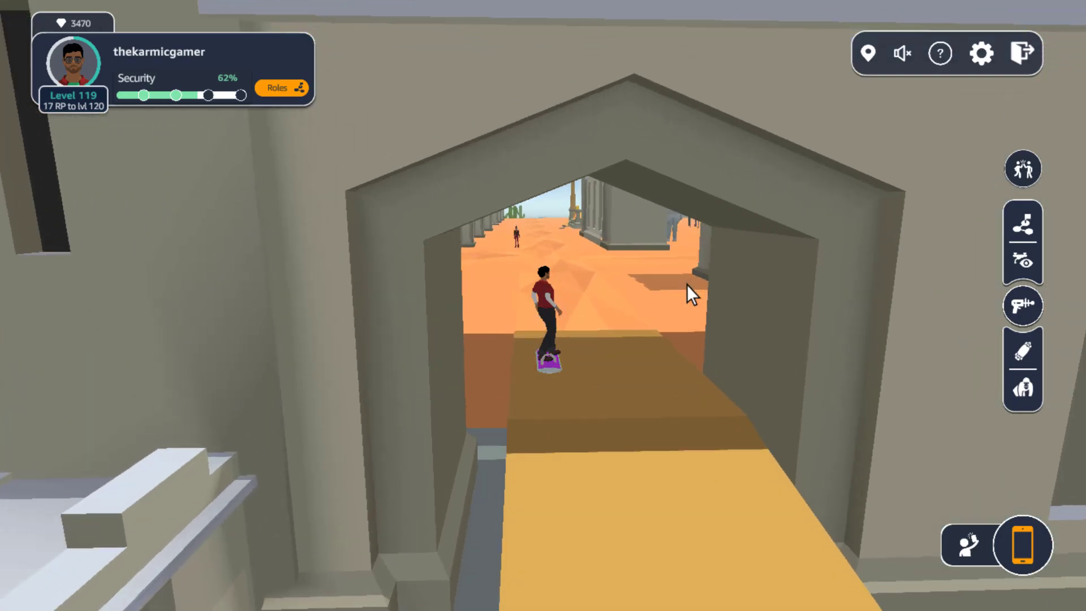
key(w)
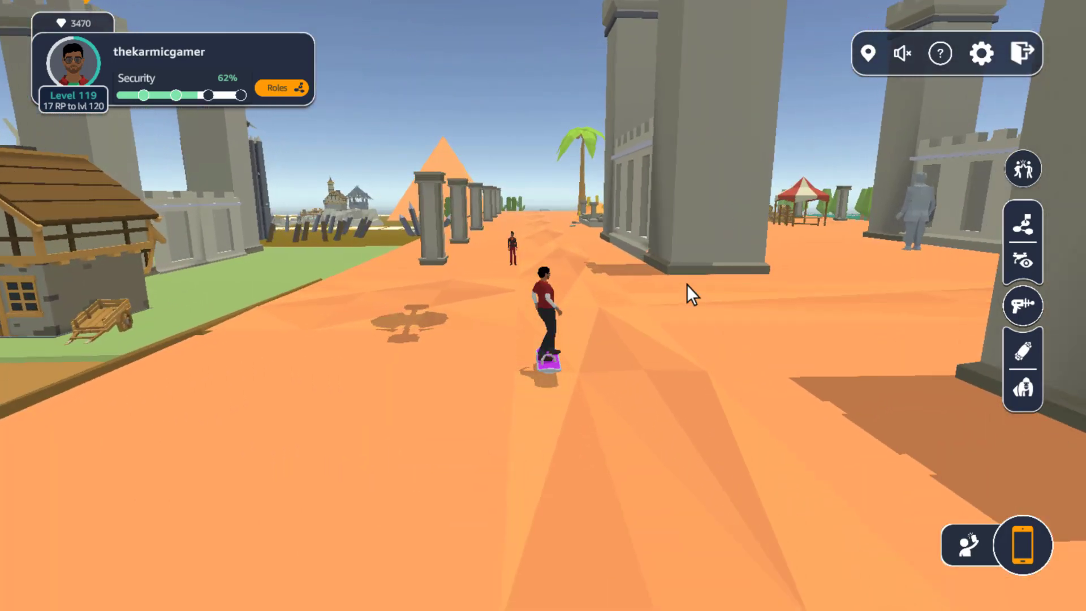
Step: Ride down the wooden ramp beside the timbered cottage and follow the dirt path toward the stone-walled tree
key(w)
key(a)
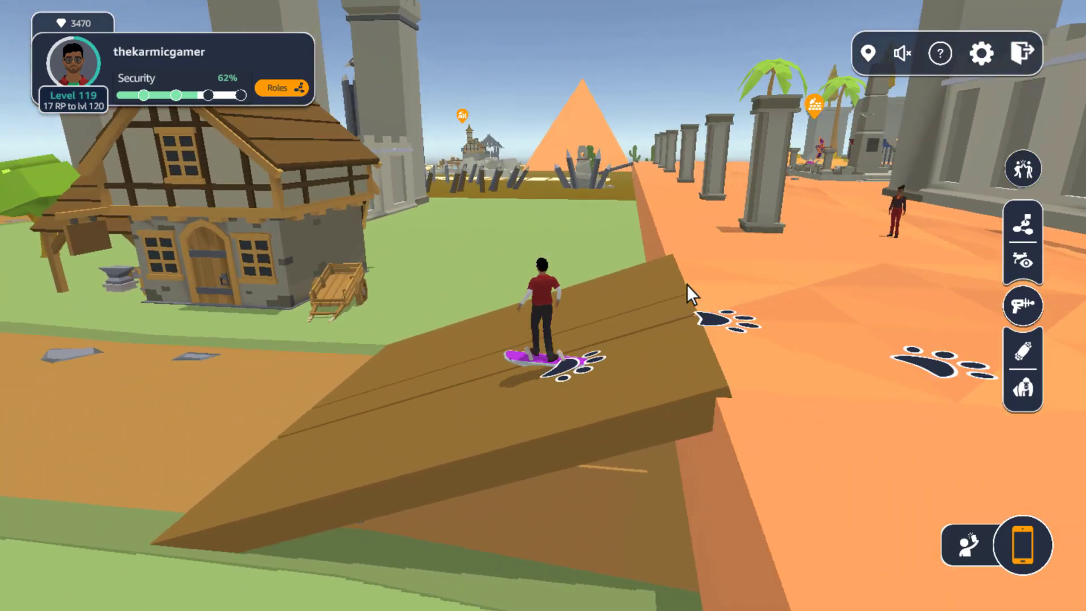
key(a)
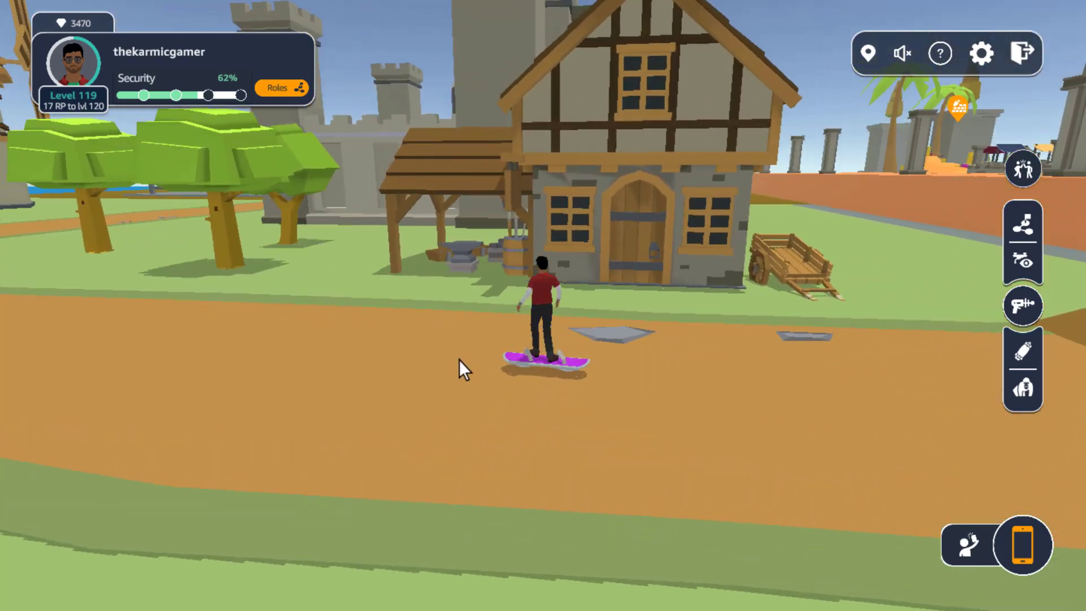
key(a)
key(w)
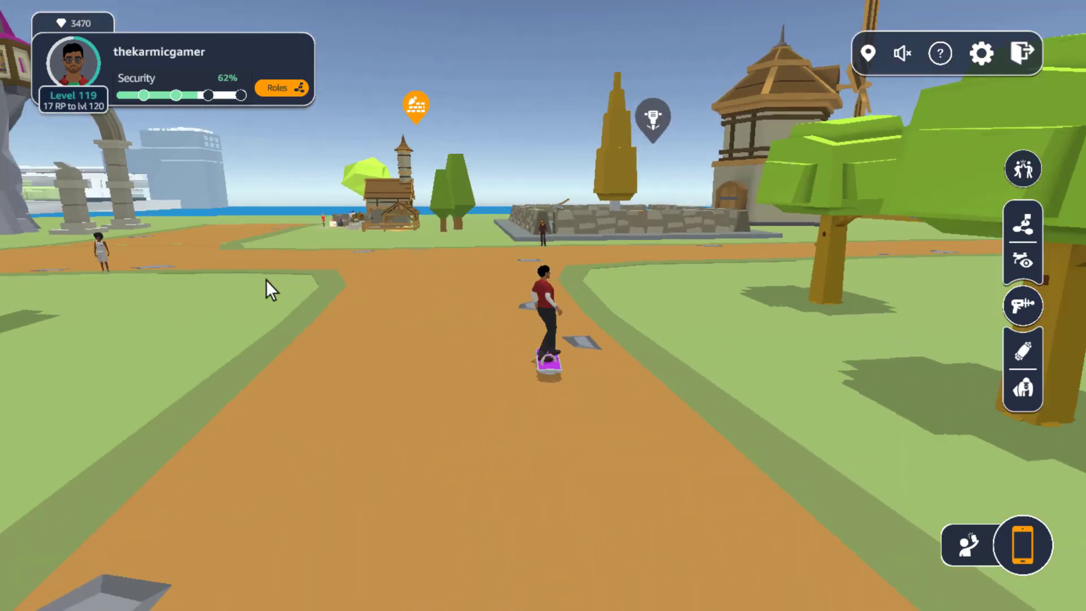
Step: Turn at the path junction by the windmill and follow the dirt path past the castle to the vegetable cart
key(w)
key(d)
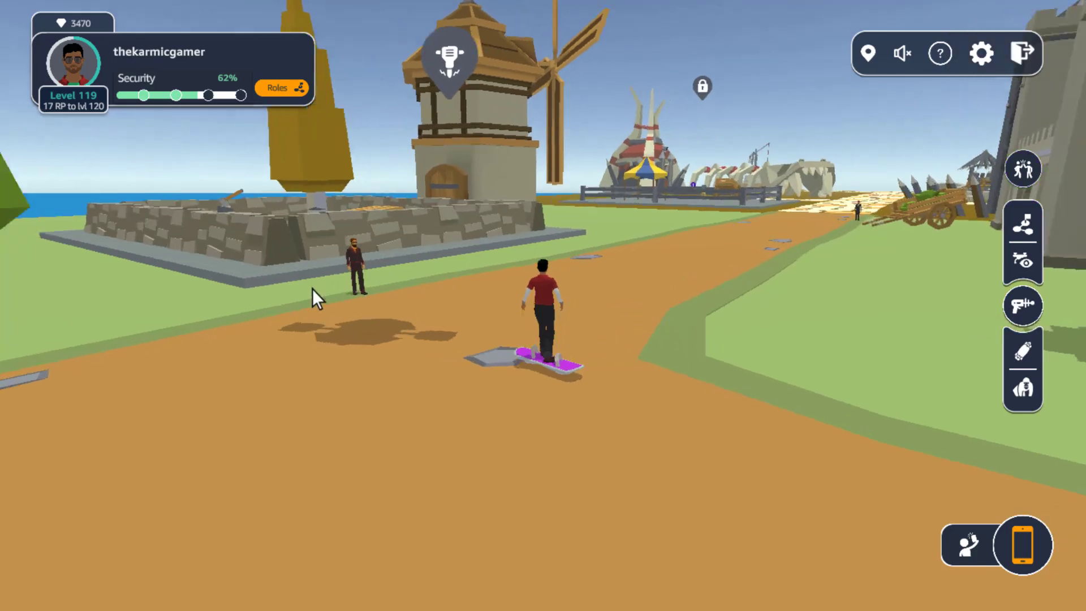
key(w)
key(d)
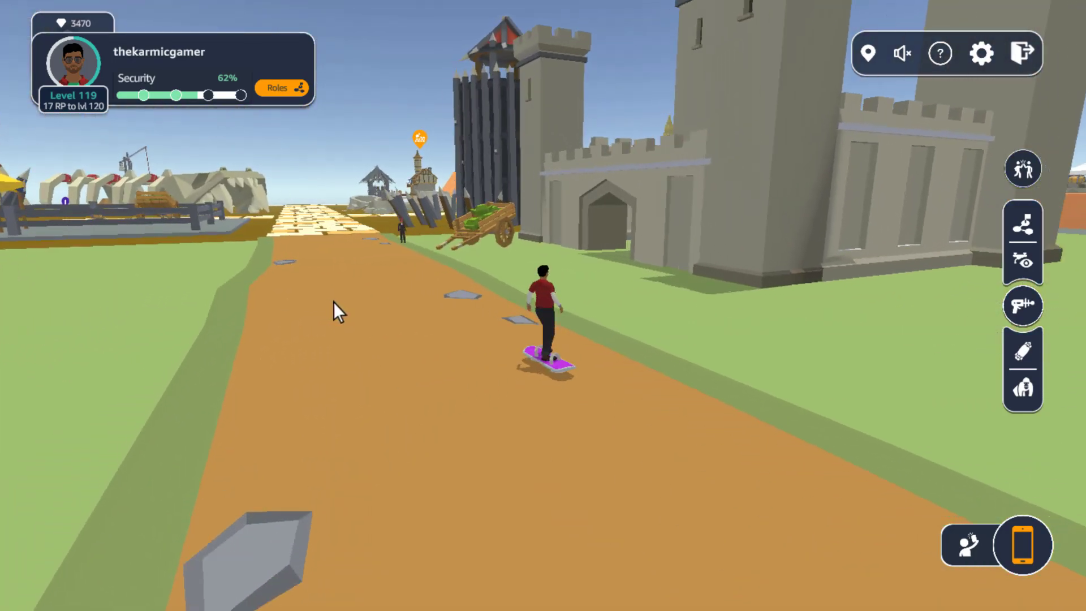
key(w)
key(a)
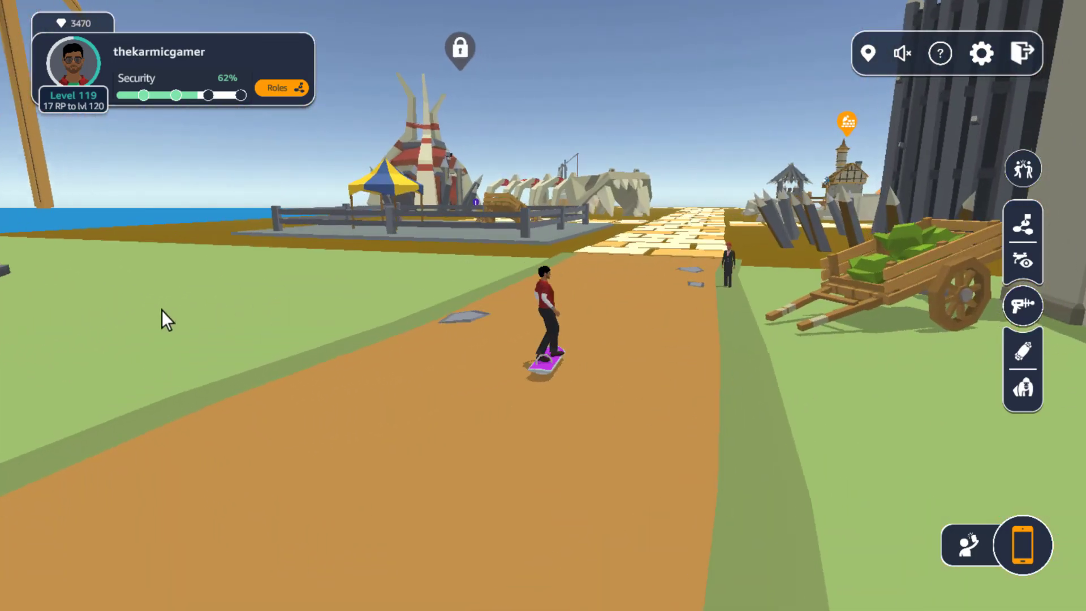
Step: Ride along the stone-slab path, turn toward the bone tent, and stop facing the character with the purple exclamation marker
key(w)
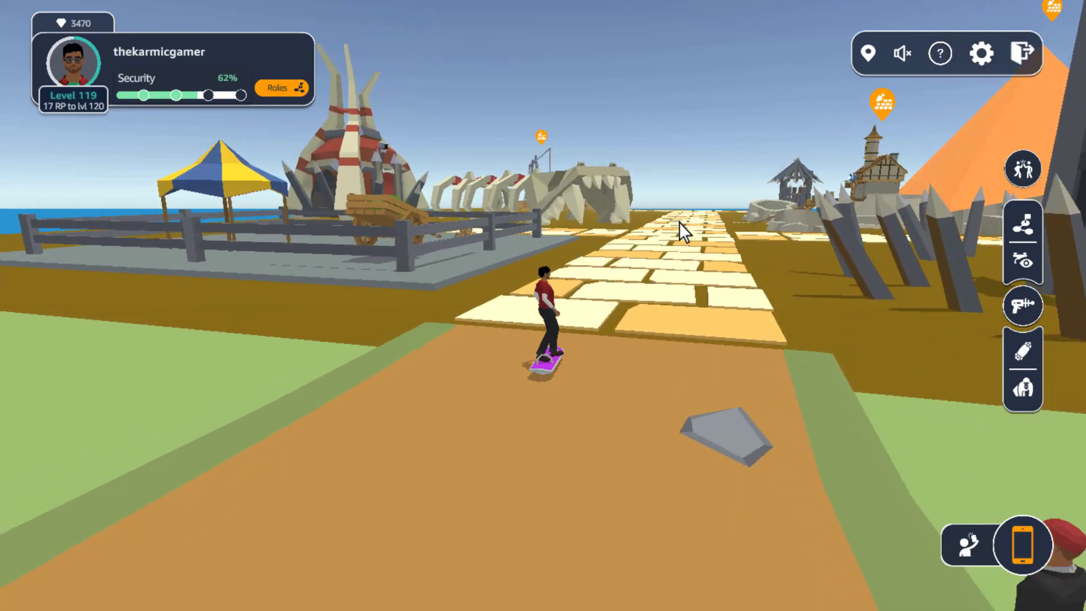
key(w)
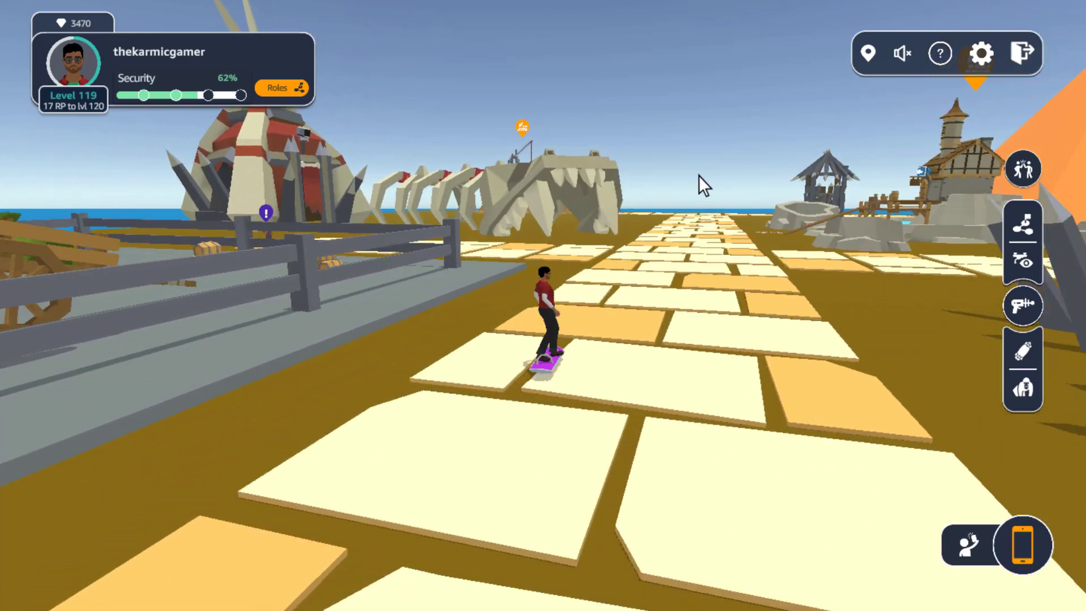
key(w)
key(a)
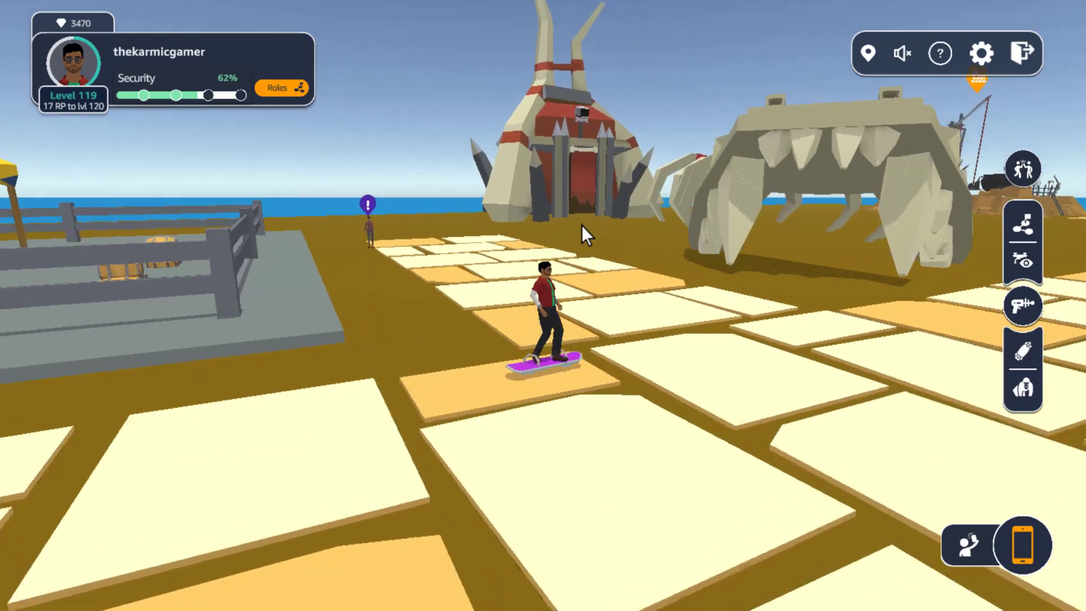
key(w)
key(d)
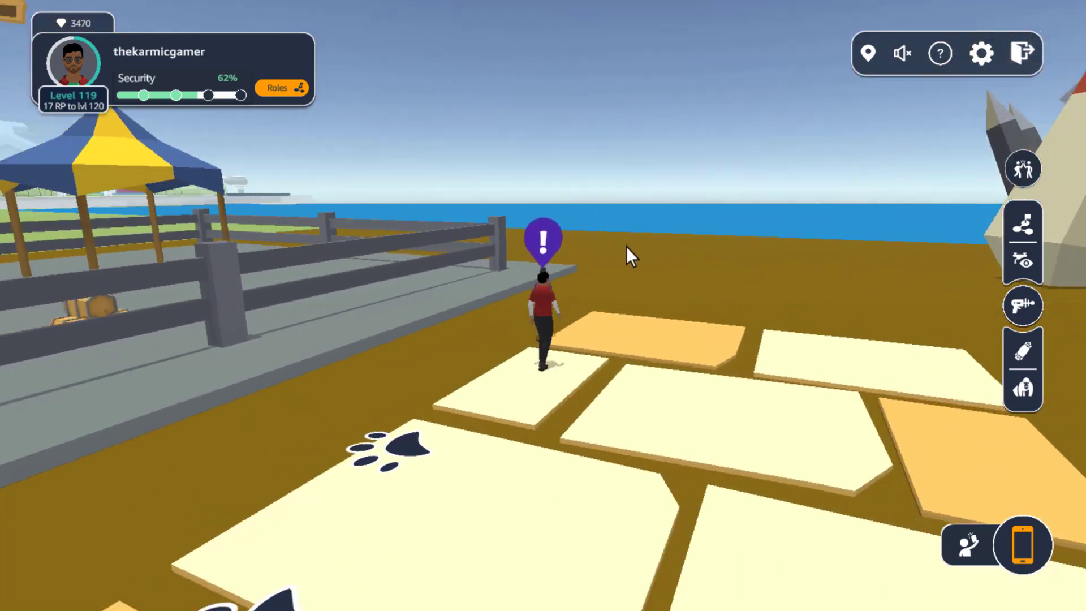
drag(626, 246, 516, 254)
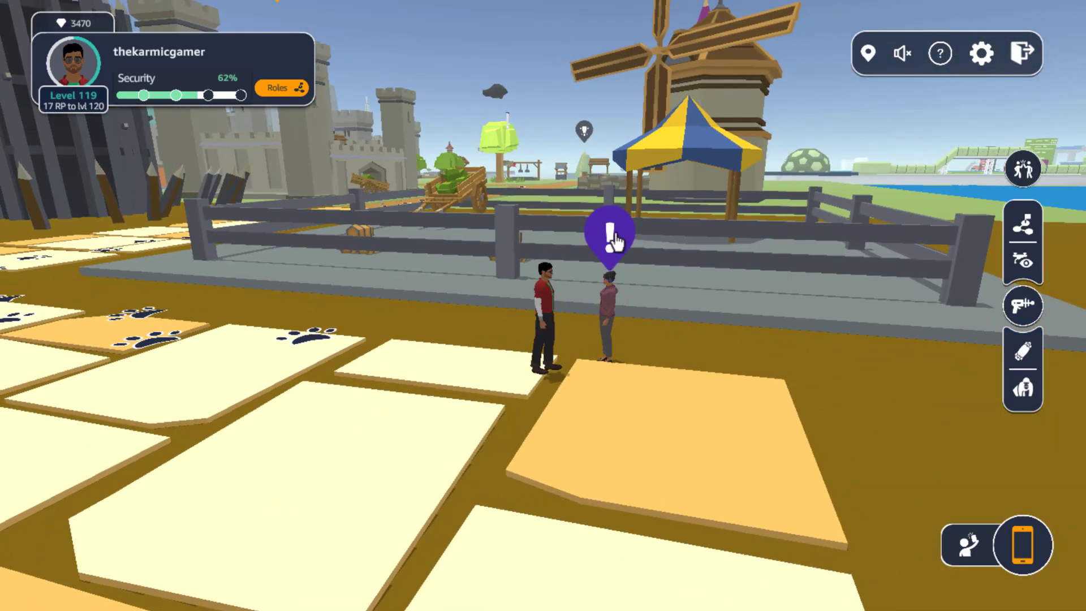
Step: Talk to the quest character and go through the S3 Security dialogue covering the school's record-access, encryption and data-loss requirements
click(610, 234)
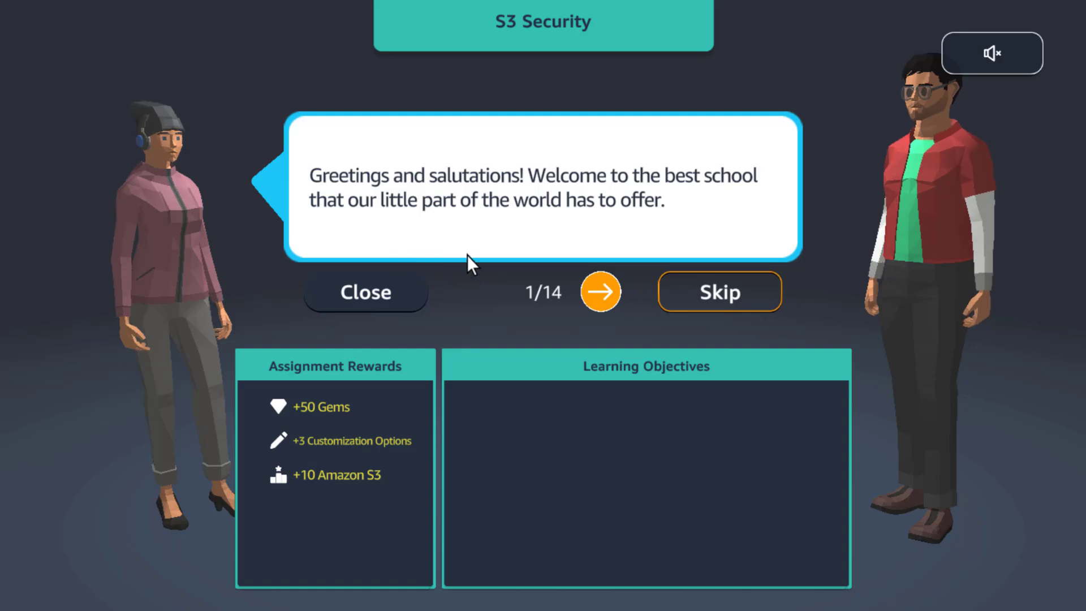
click(598, 295)
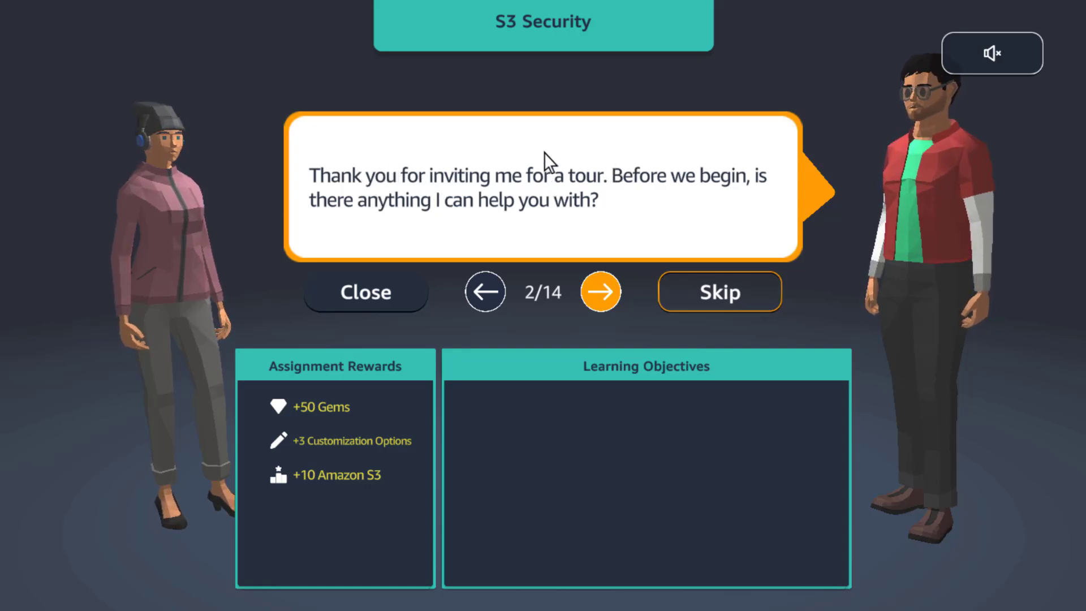
click(602, 308)
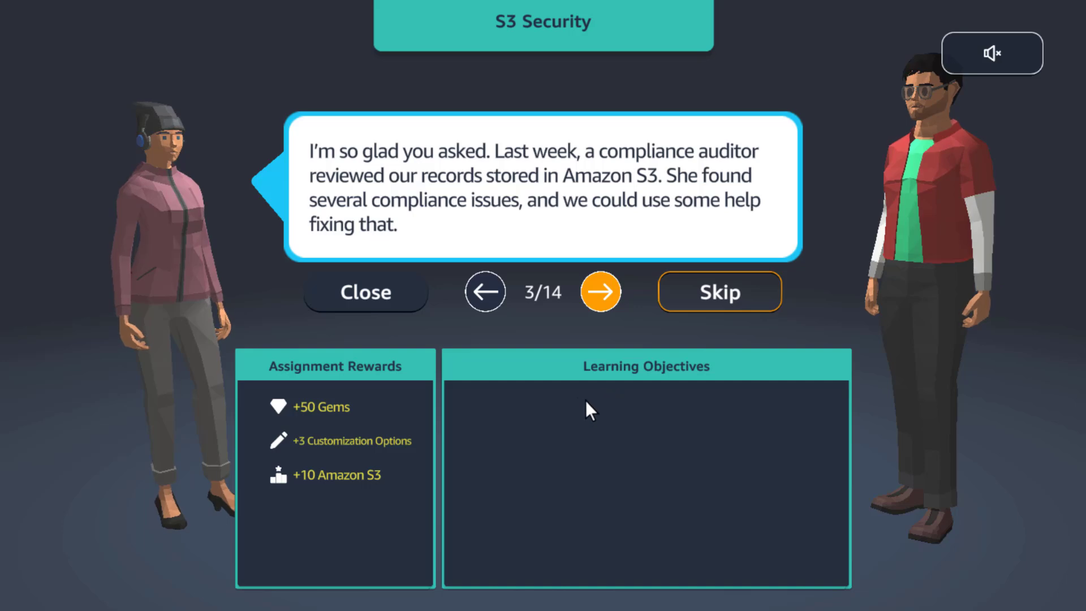
click(603, 306)
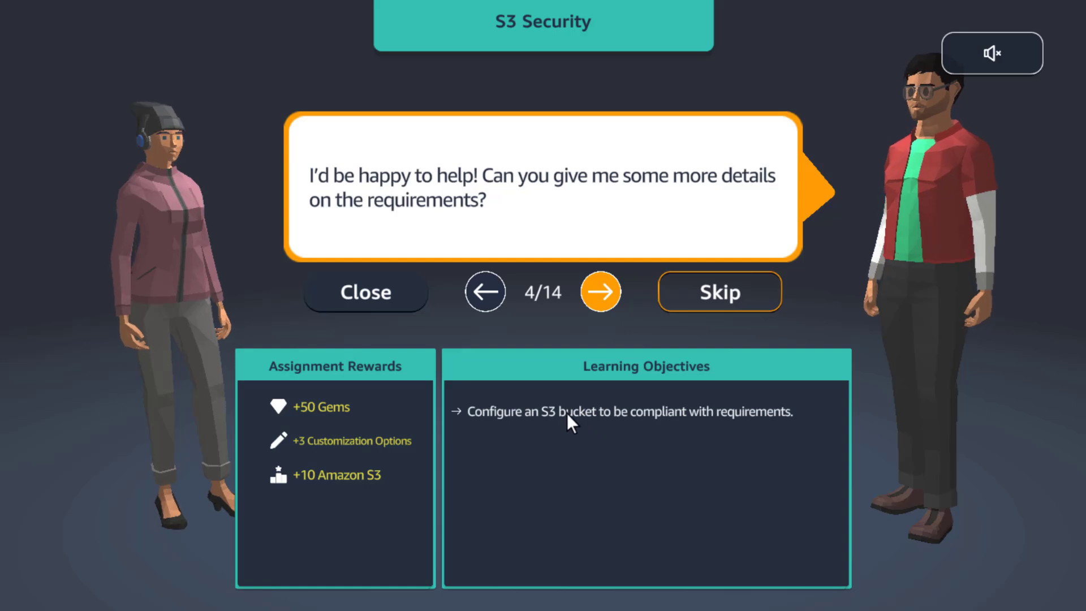
click(602, 290)
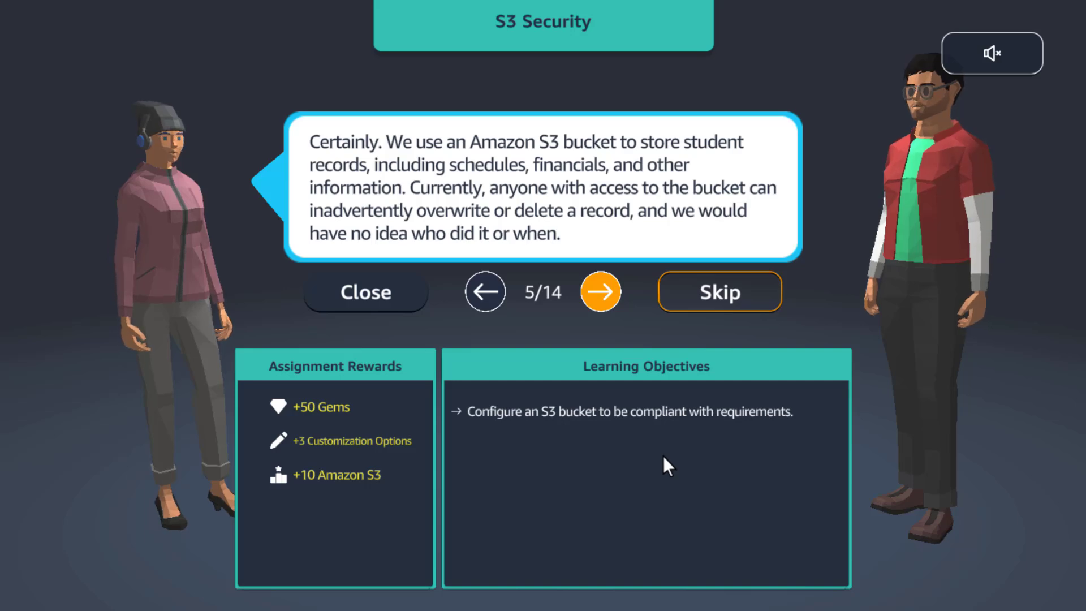
click(601, 291)
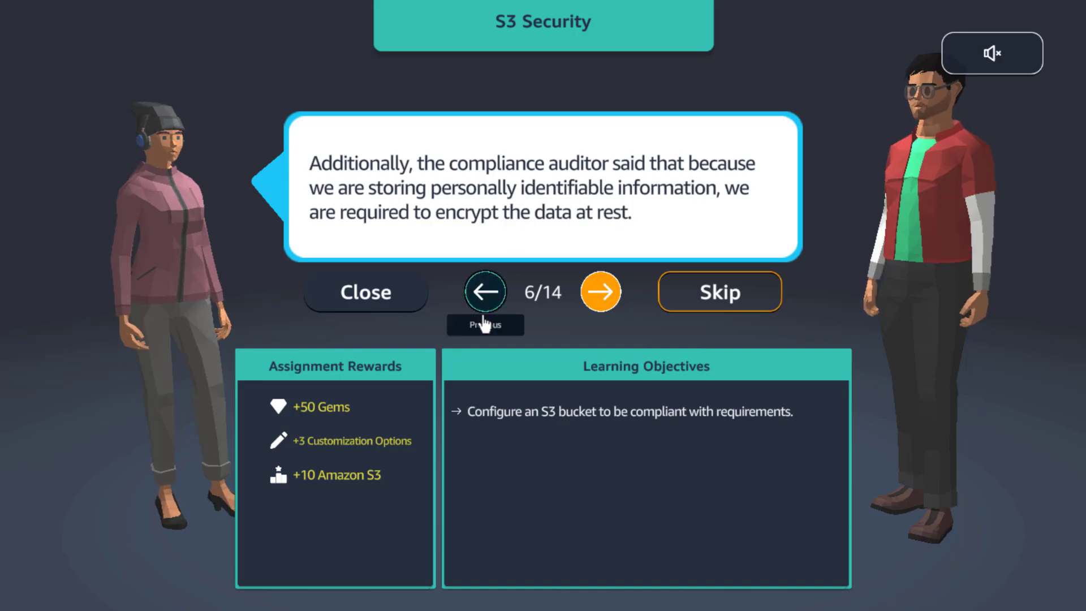
click(599, 294)
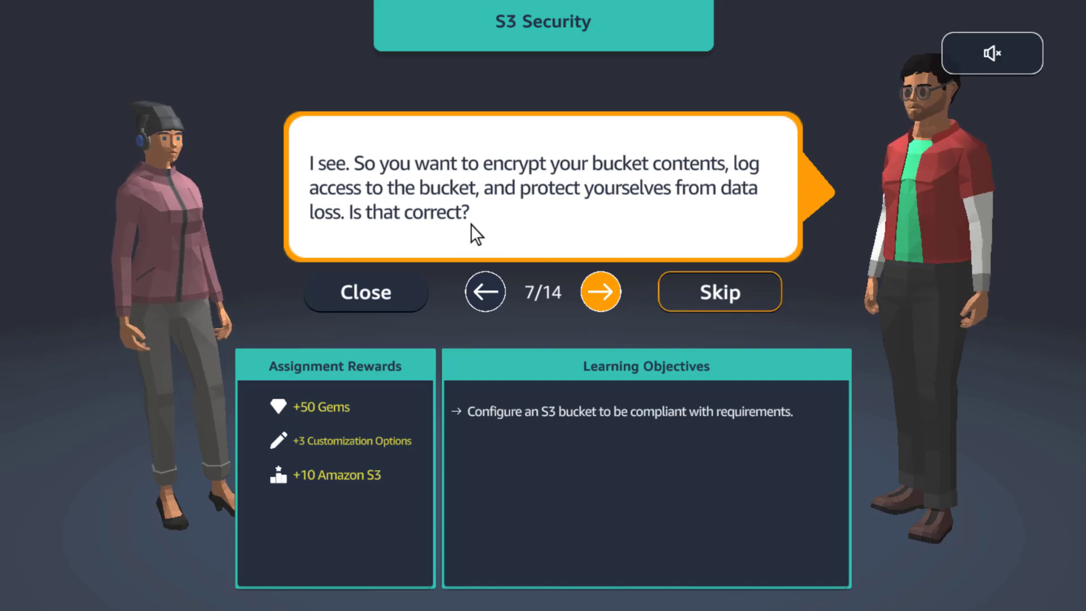
click(600, 292)
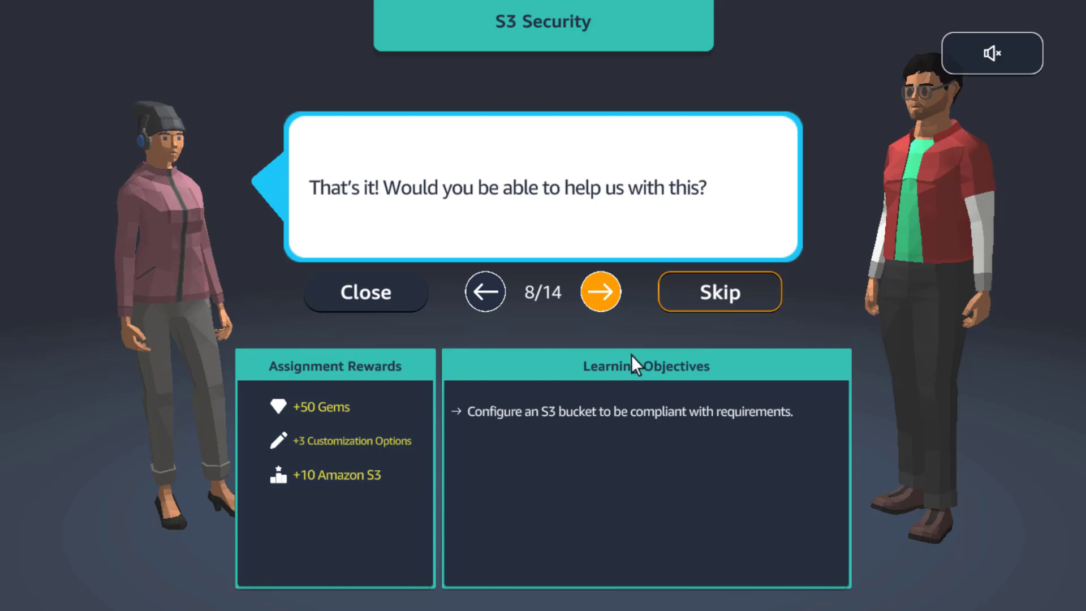
Step: Go through the remaining dialogue on encryption, logging, versioning, replication and lifecycle rules, accept the S3 Security assignment and start it
click(601, 289)
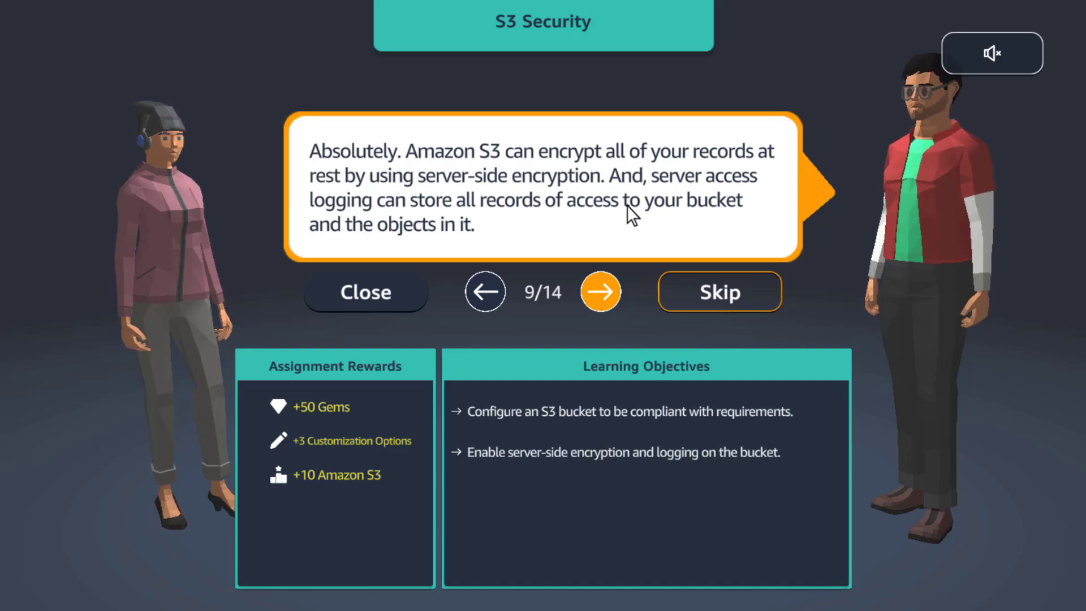
click(600, 294)
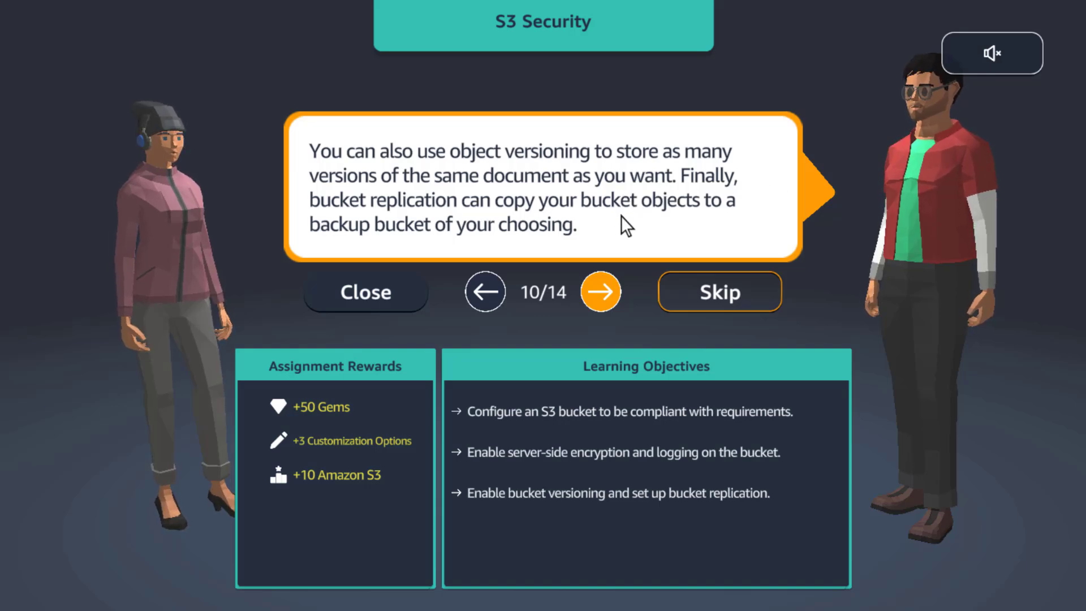
click(603, 305)
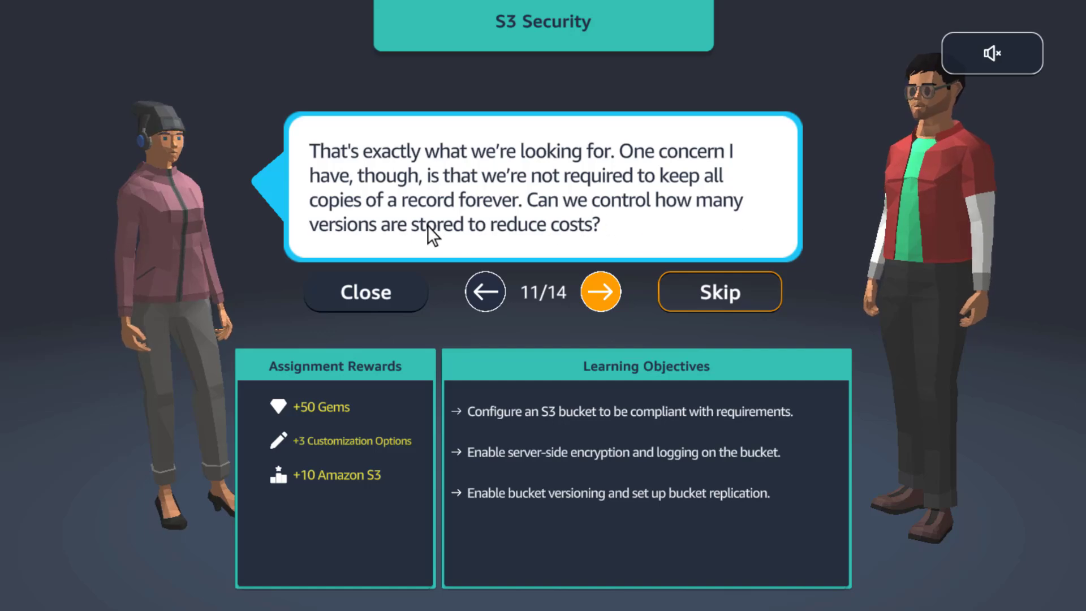
click(600, 292)
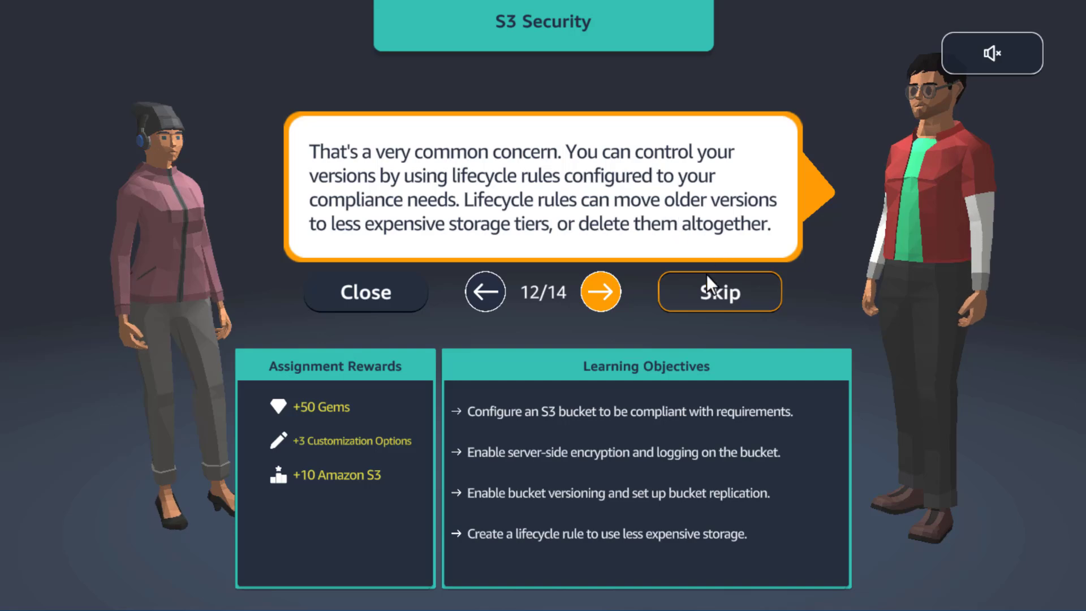
click(592, 294)
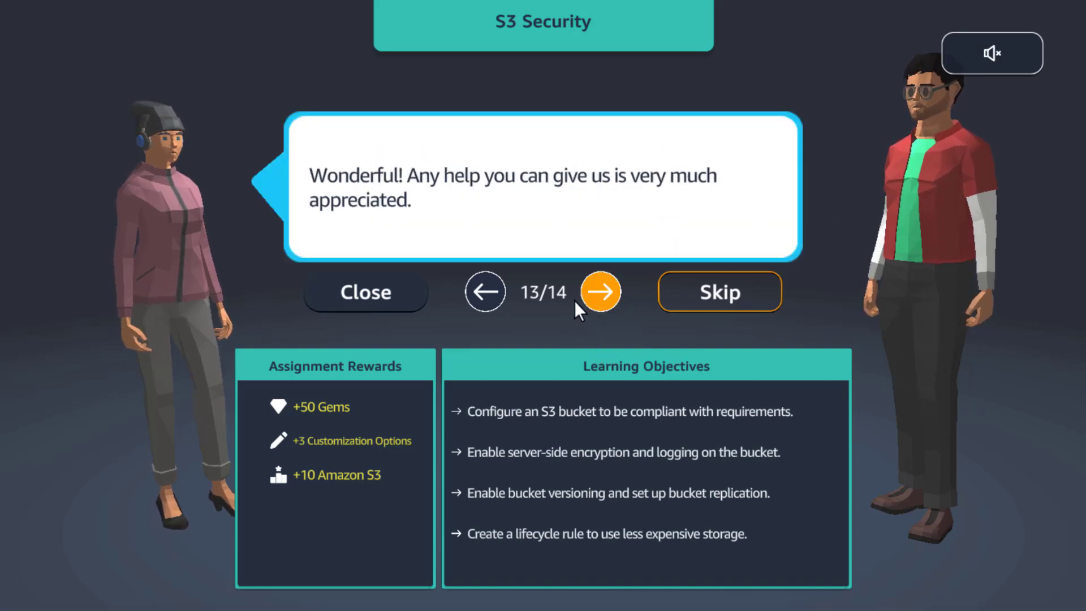
click(603, 292)
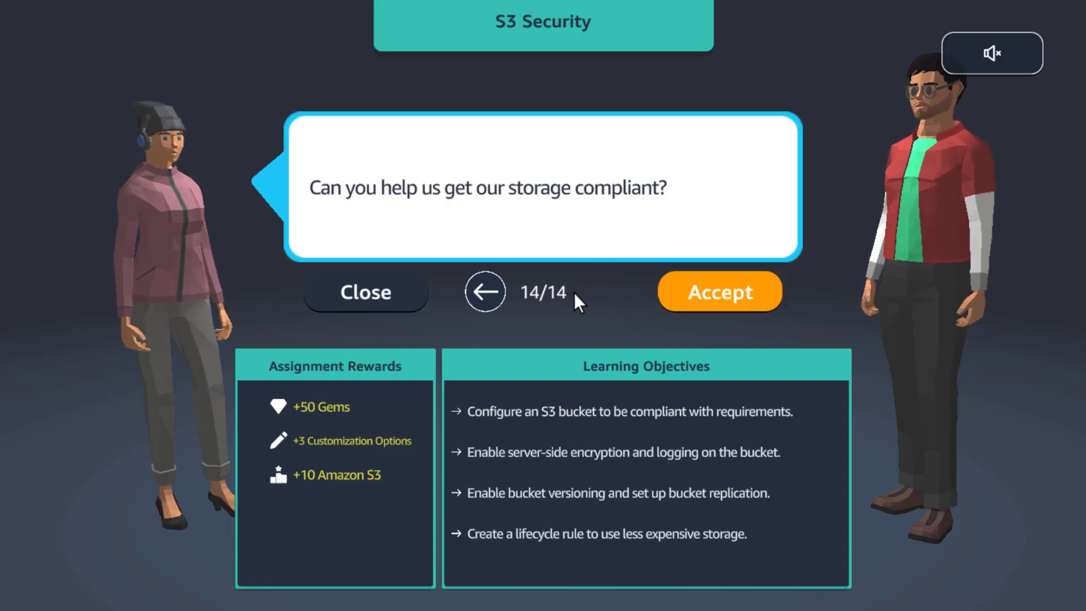
click(711, 294)
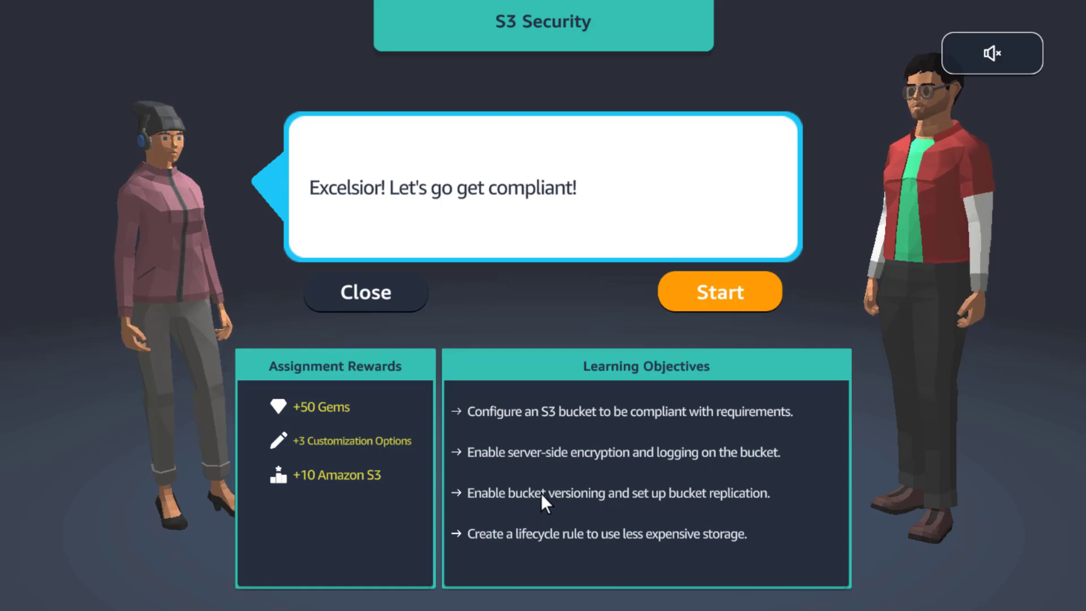
click(729, 290)
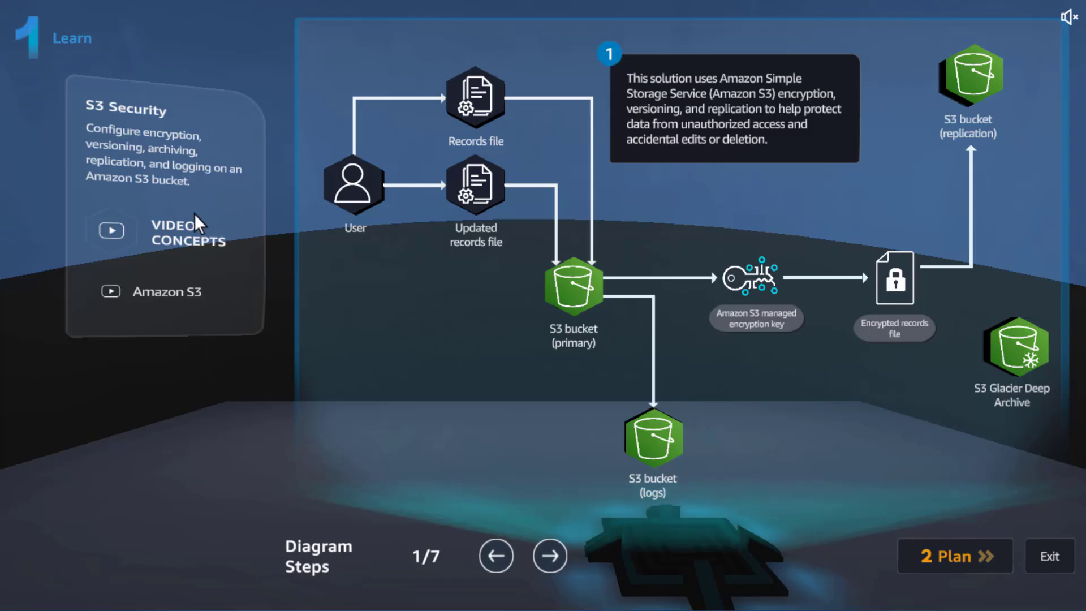
Step: View the Amazon S3 concept videos offered in the Learn stage and return to the solution diagram
click(130, 234)
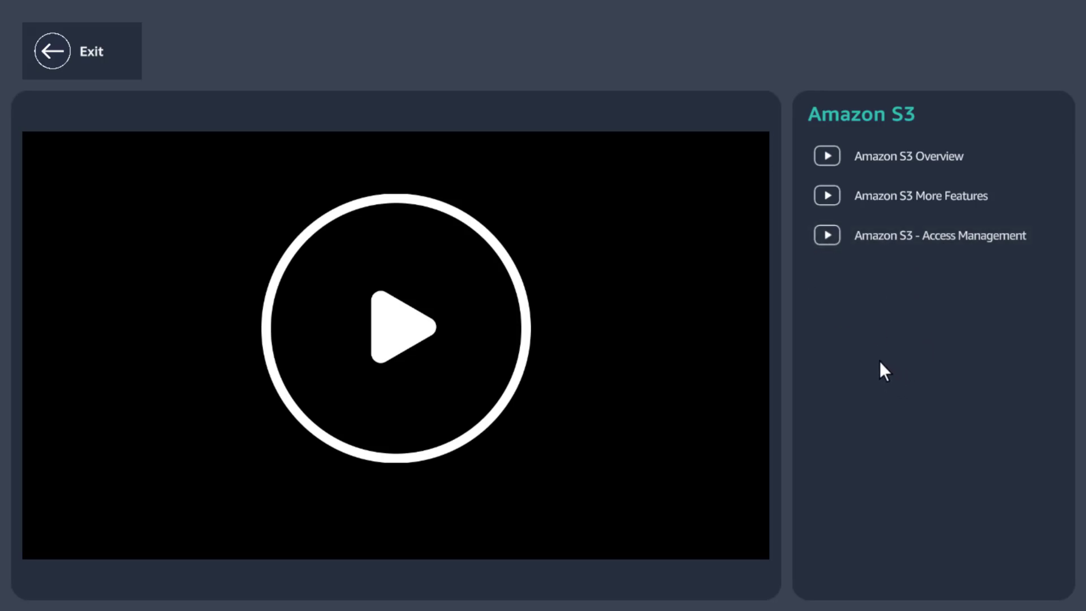
mouse_move(1079, 1)
mouse_move(428, 473)
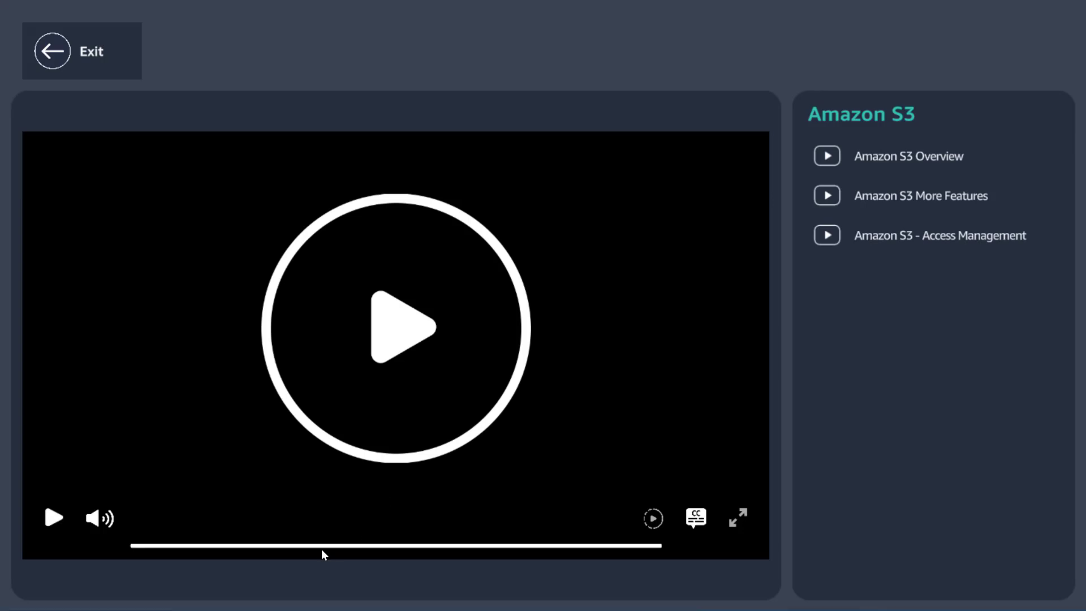
click(89, 51)
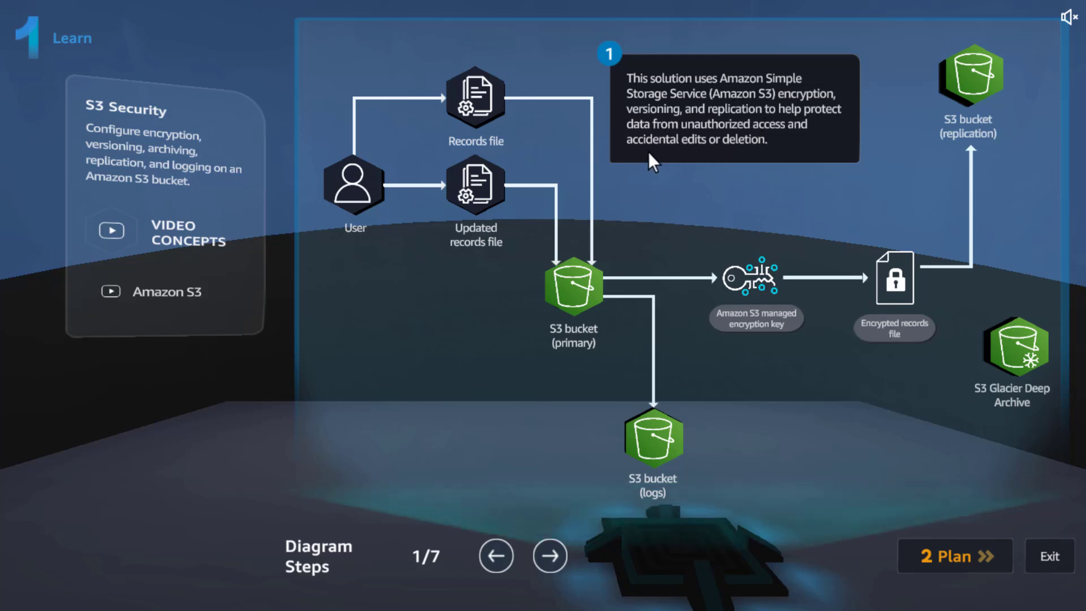
Step: Read through the solution diagram's explanations from step 1 to step 7, ending with S3 Lifecycle archiving
click(549, 556)
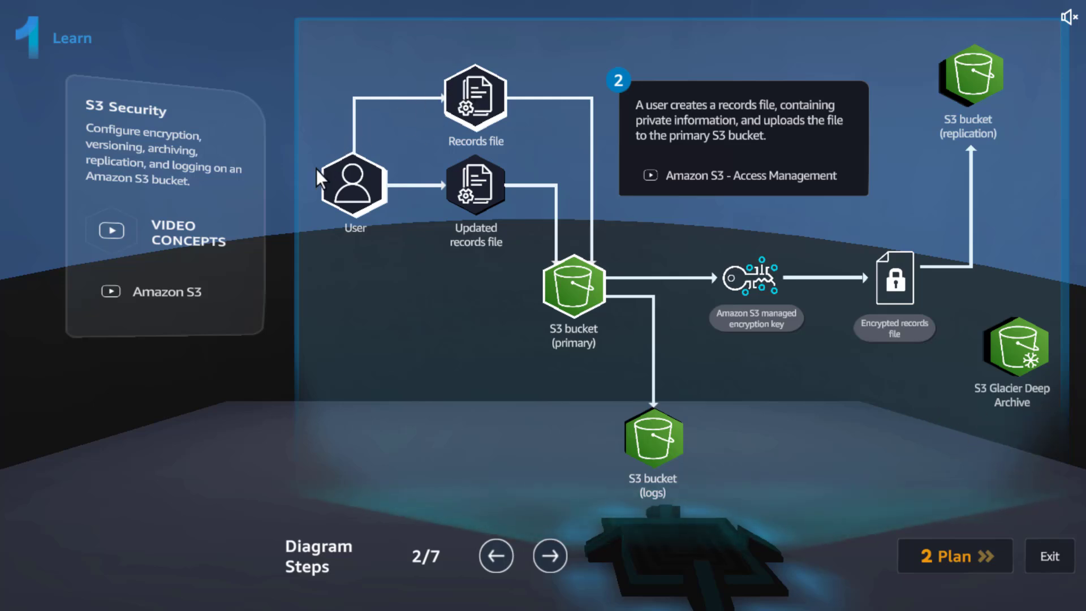
click(550, 556)
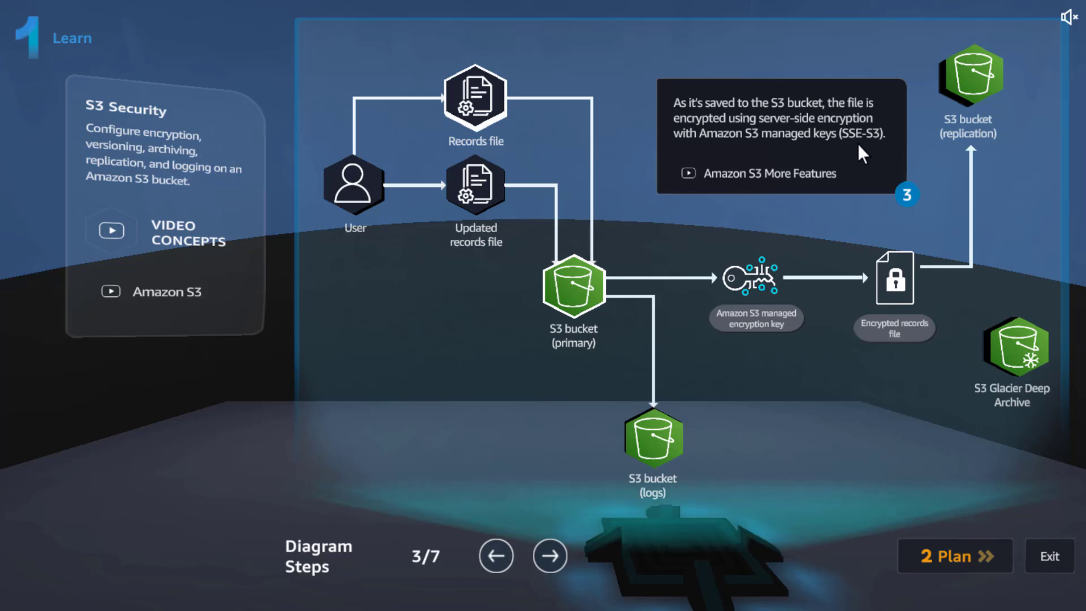
click(551, 555)
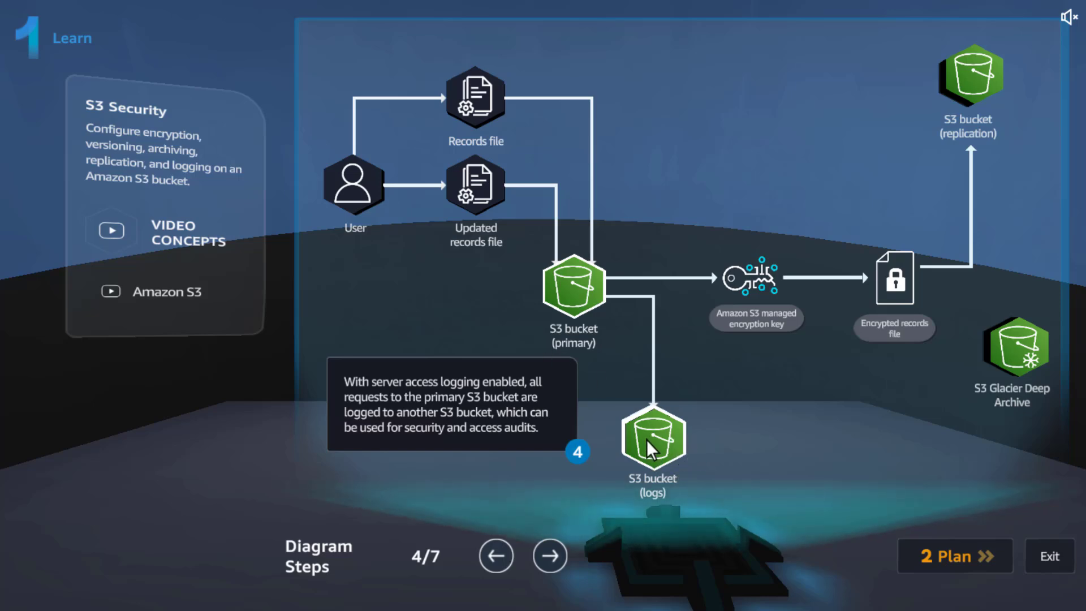
click(559, 555)
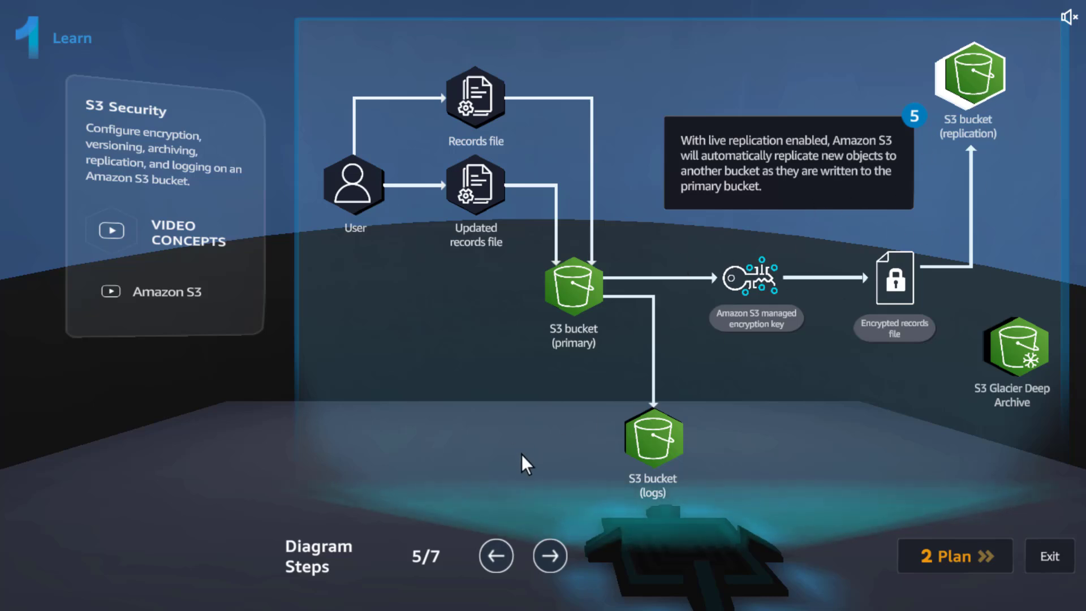
click(550, 555)
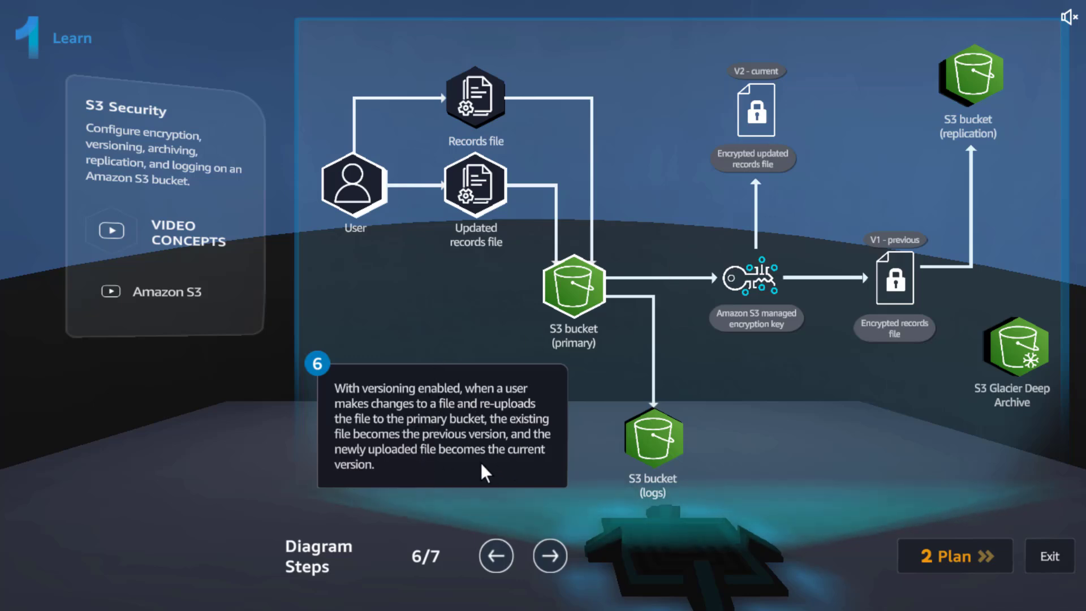
click(548, 540)
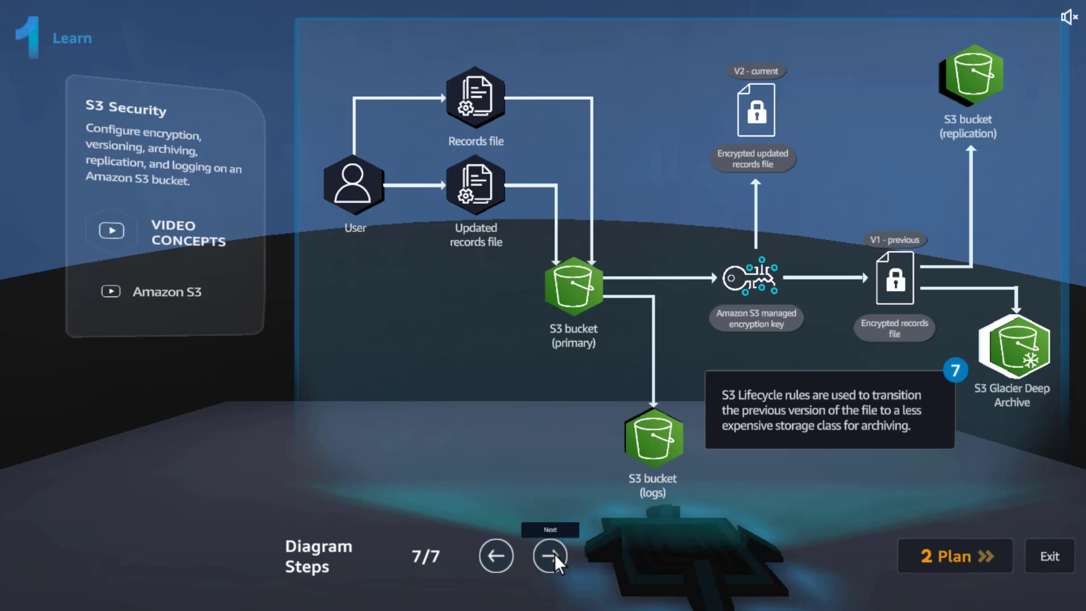
Step: Go to the Plan stage and show the Practice Lab Goals and DIY portions on the solution diagram
click(951, 560)
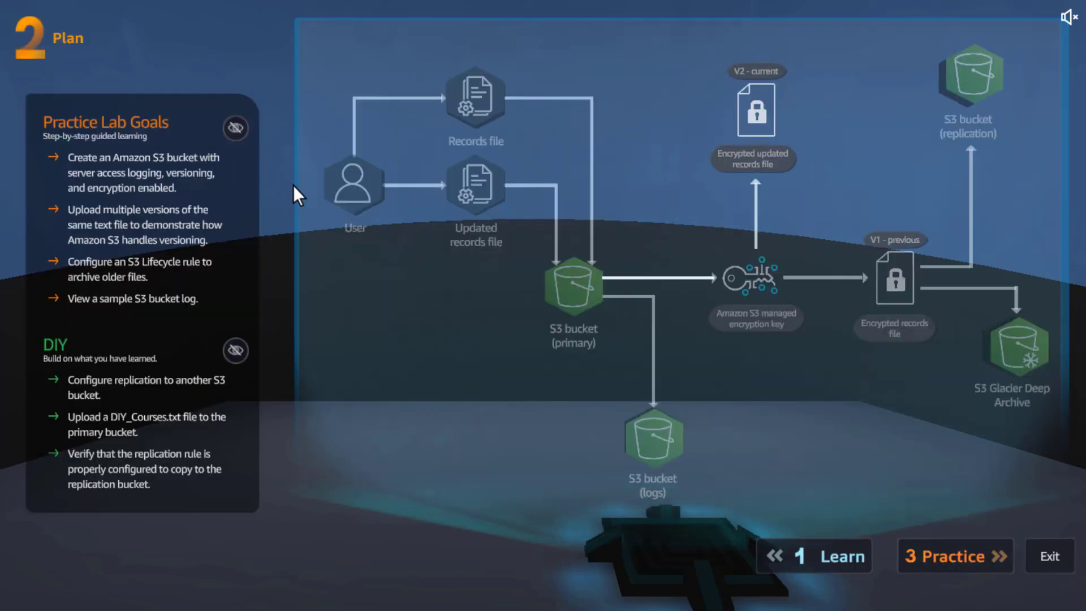
click(234, 127)
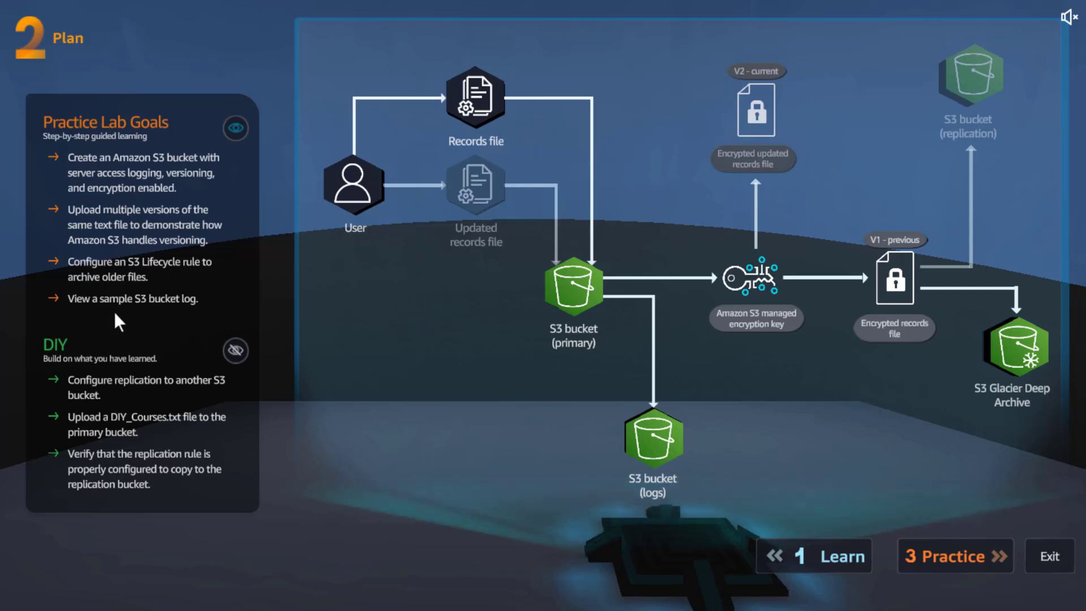
click(235, 350)
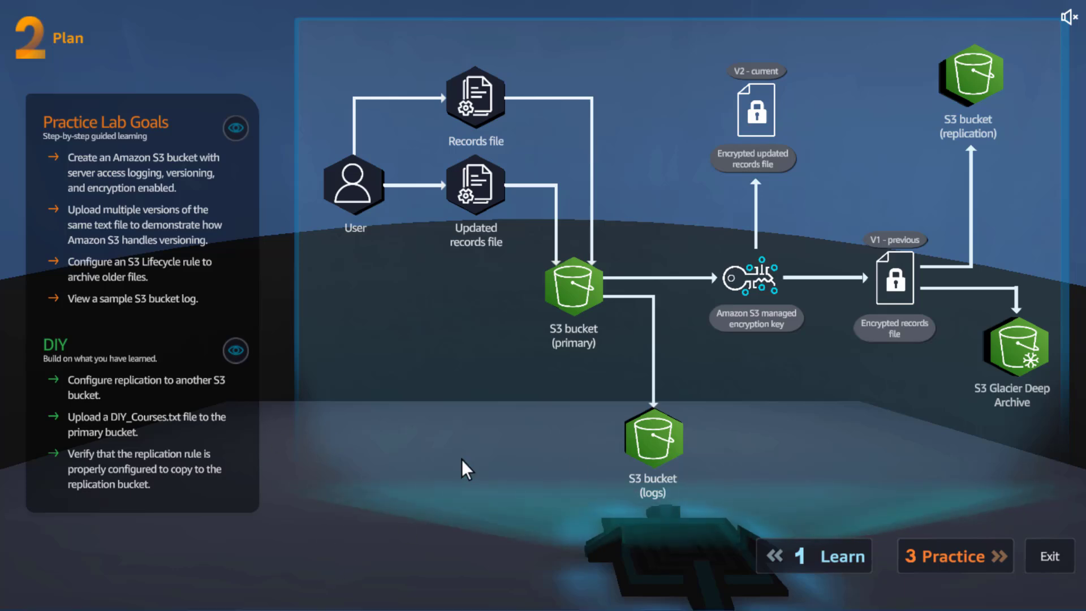
Step: Start the lab in the Practice stage and download the lab files S3Security_Courses.txt and DIY_Courses.txt
click(962, 560)
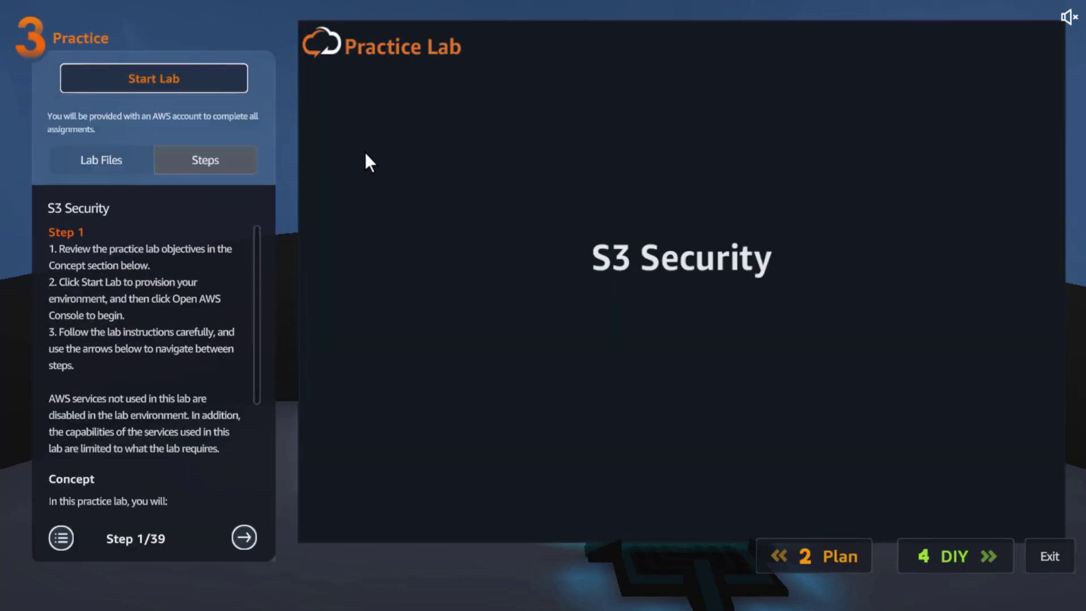
click(194, 84)
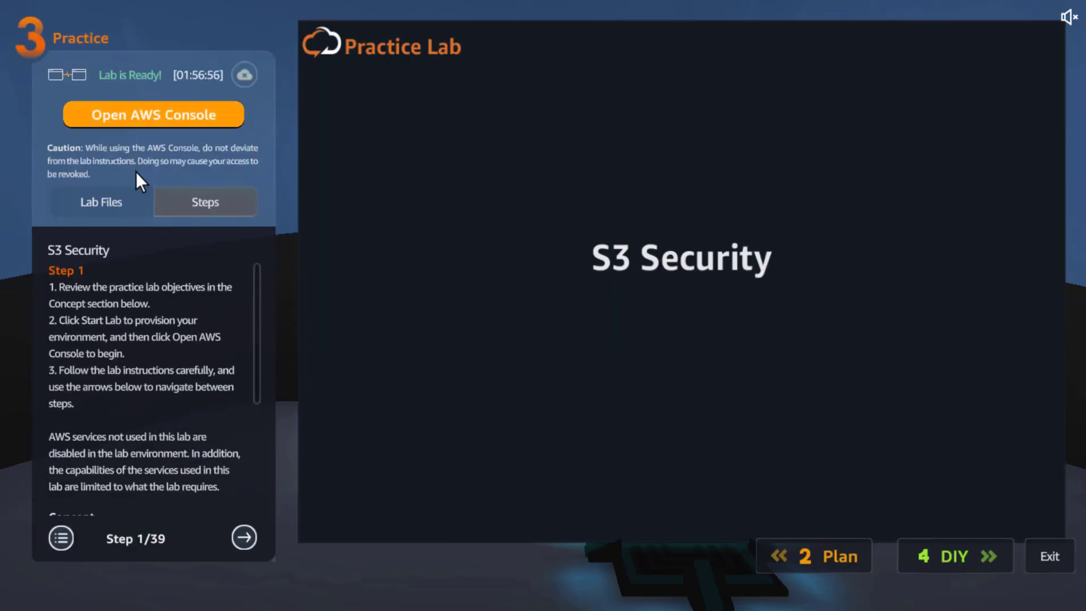
click(114, 209)
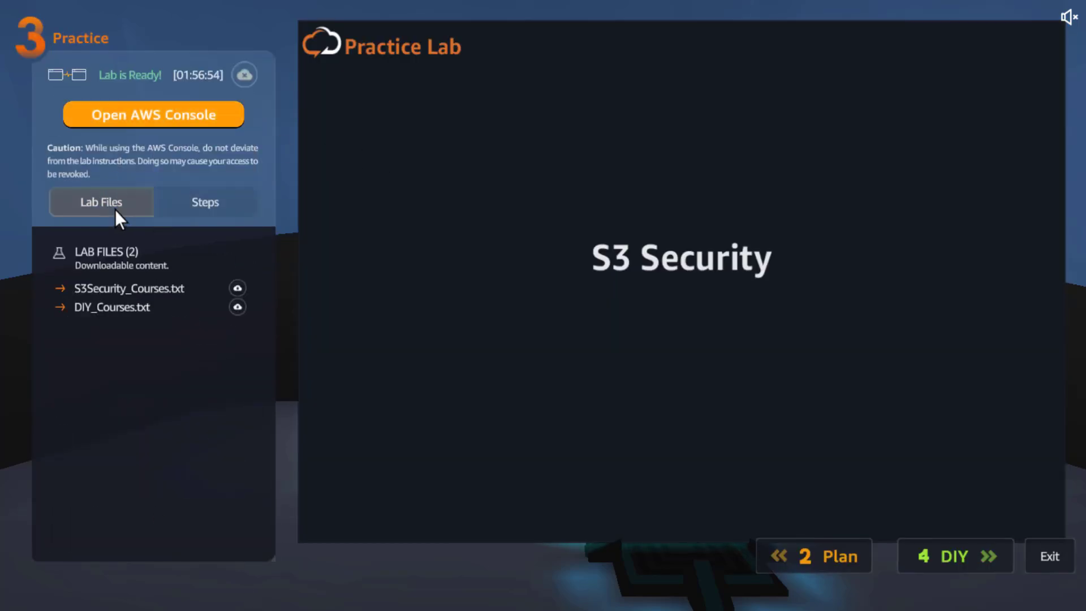
click(237, 288)
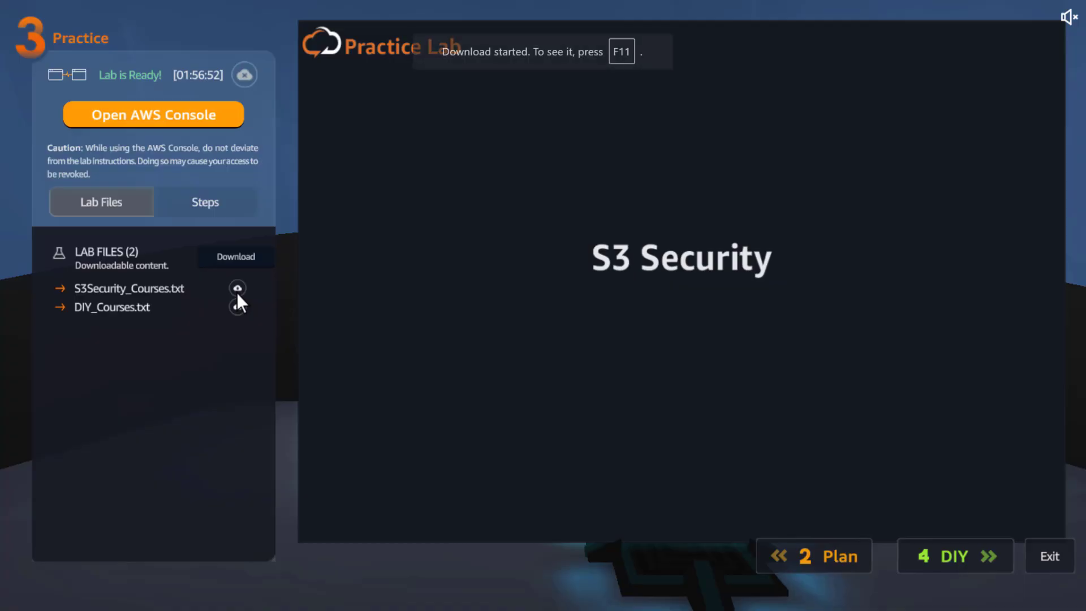
click(237, 307)
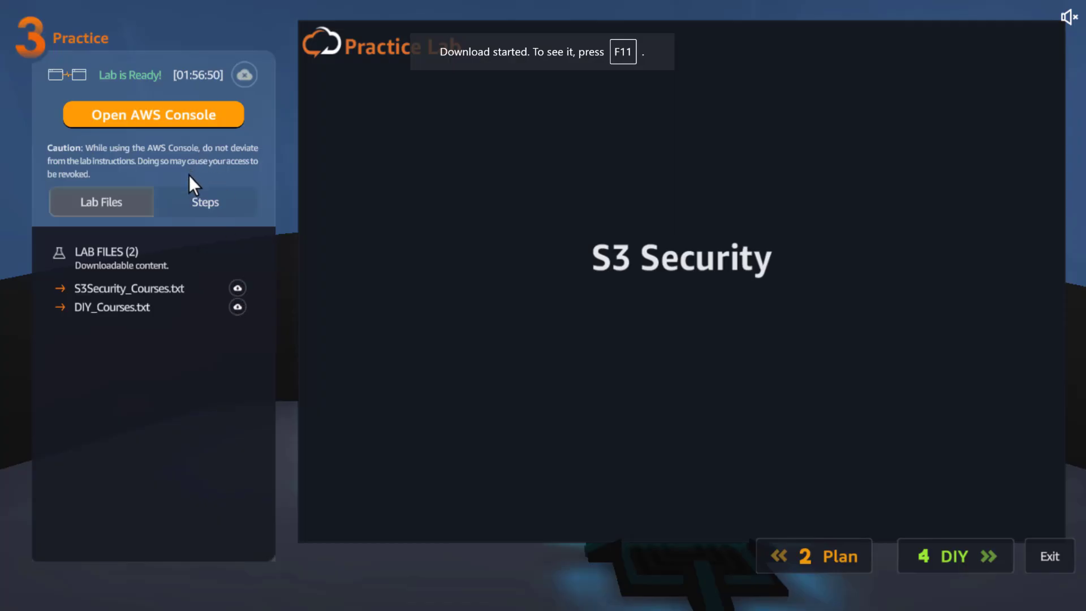
Step: Return to the lab steps and read the Step 1 instructions through the Concept section's objectives
click(182, 195)
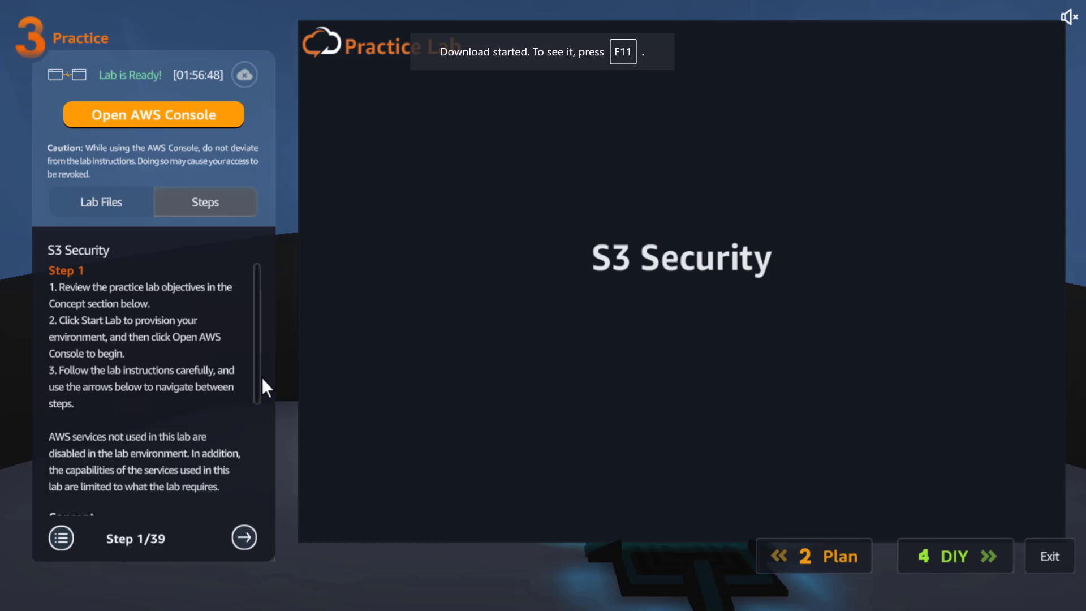
scroll(251, 407, down, 4)
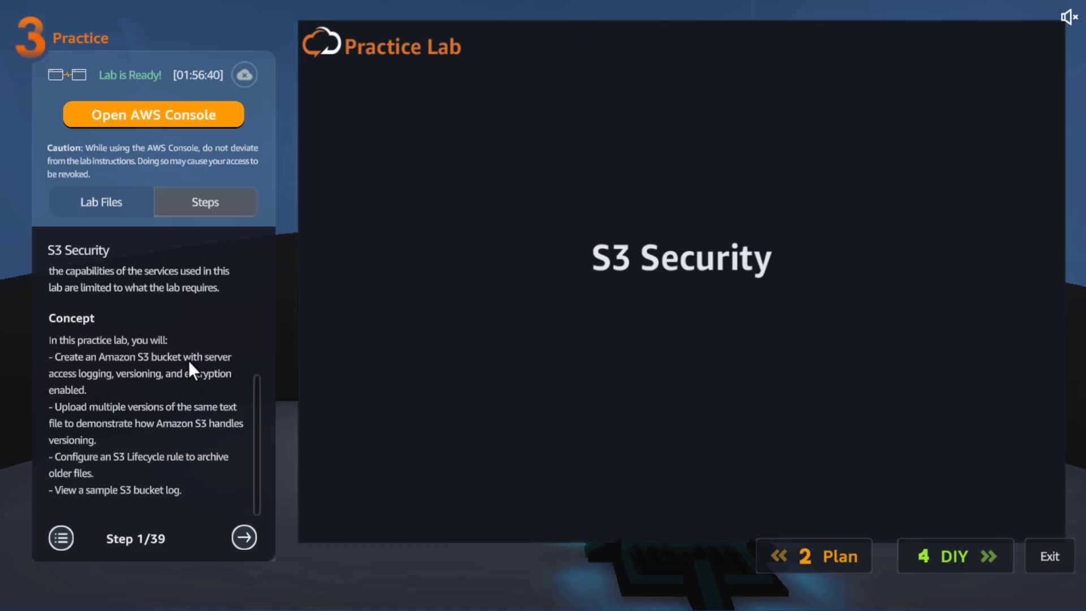
Step: Read lab steps 2 to 8, covering the lab files, opening S3, and creating a bucket with versioning and SSE-S3 encryption
click(244, 535)
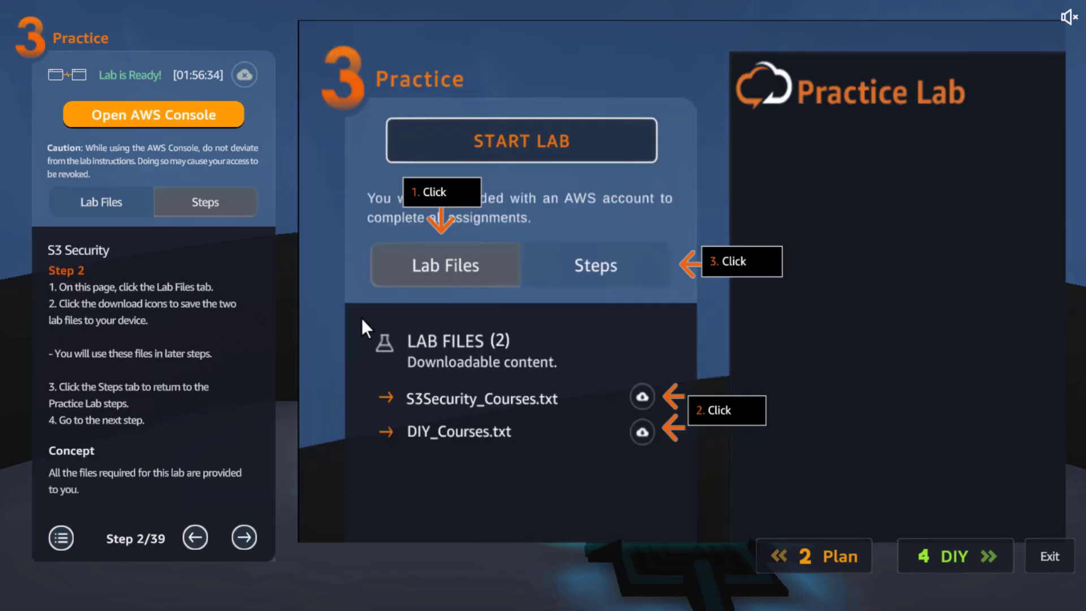
click(236, 534)
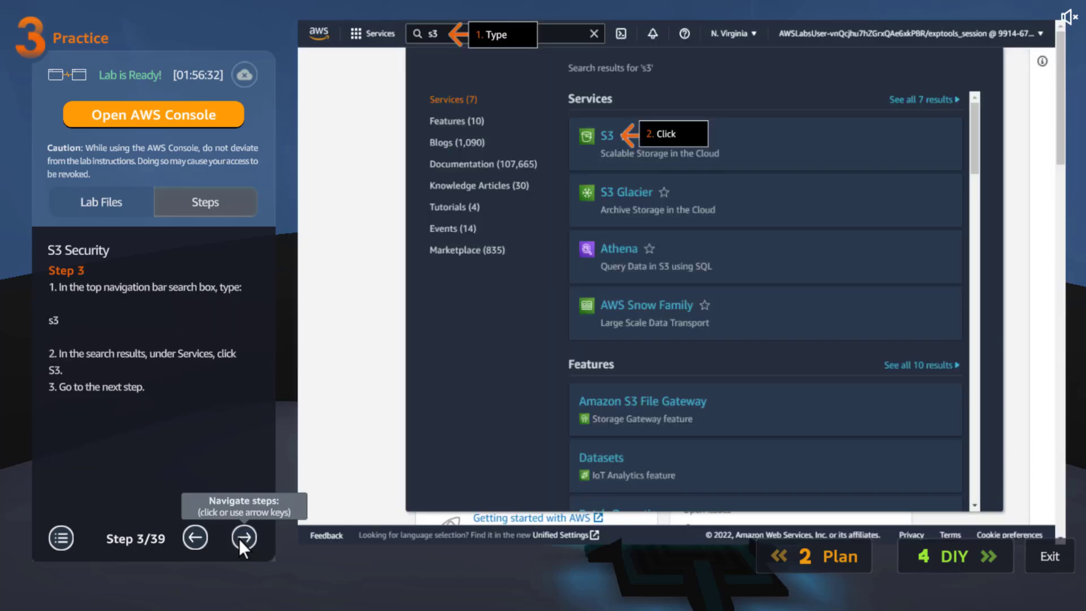
click(238, 538)
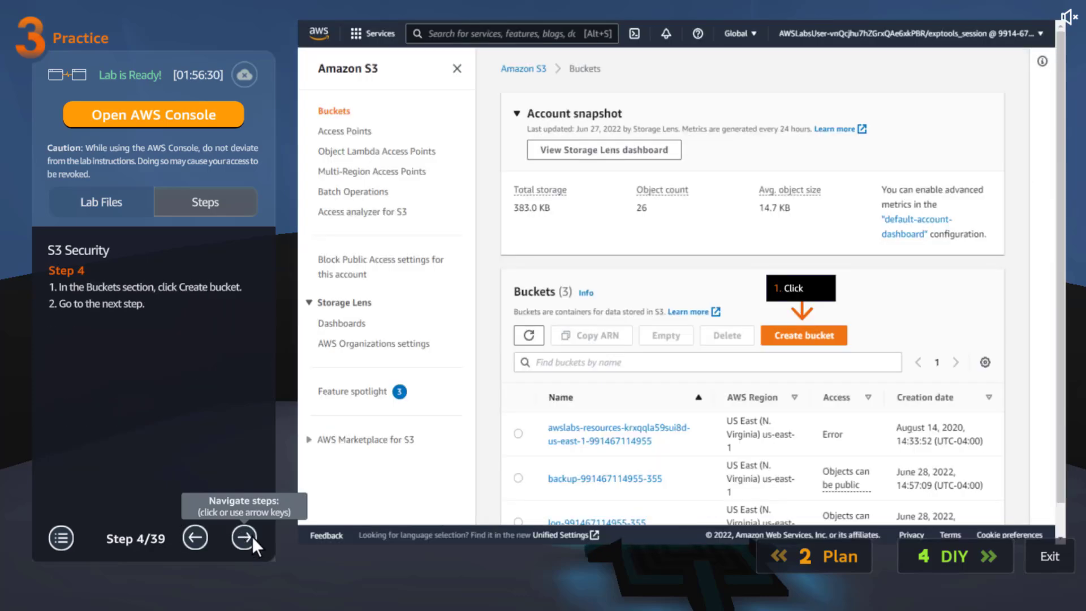
click(253, 535)
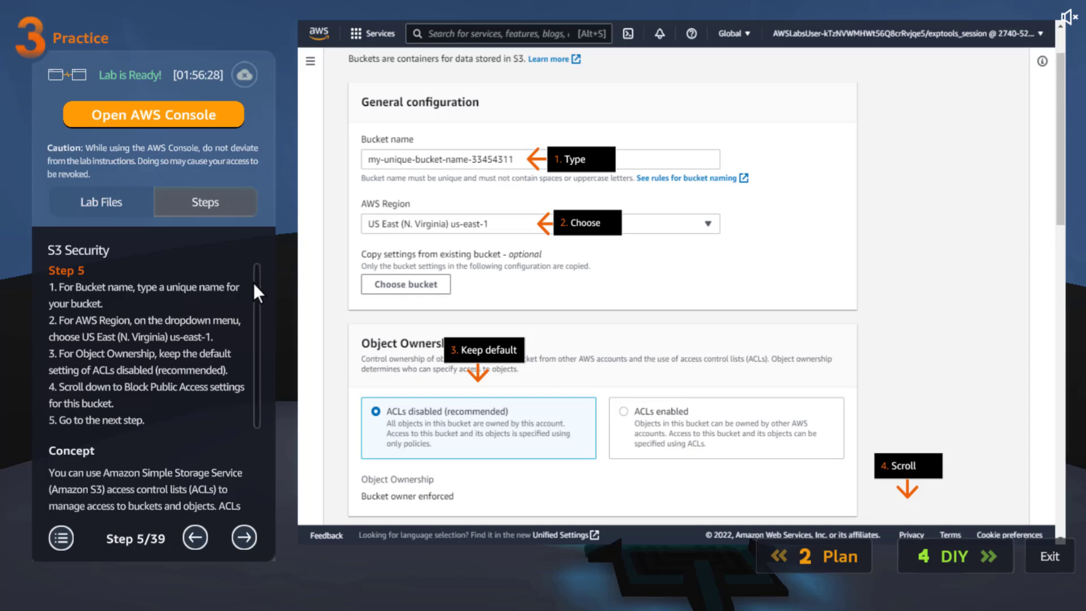
drag(253, 283, 258, 397)
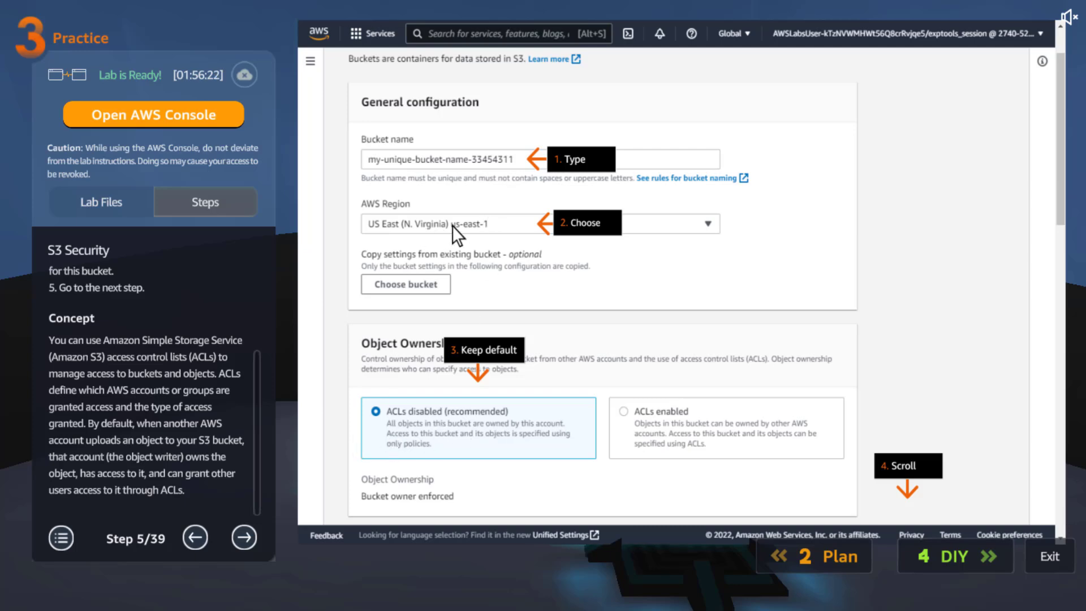
click(246, 534)
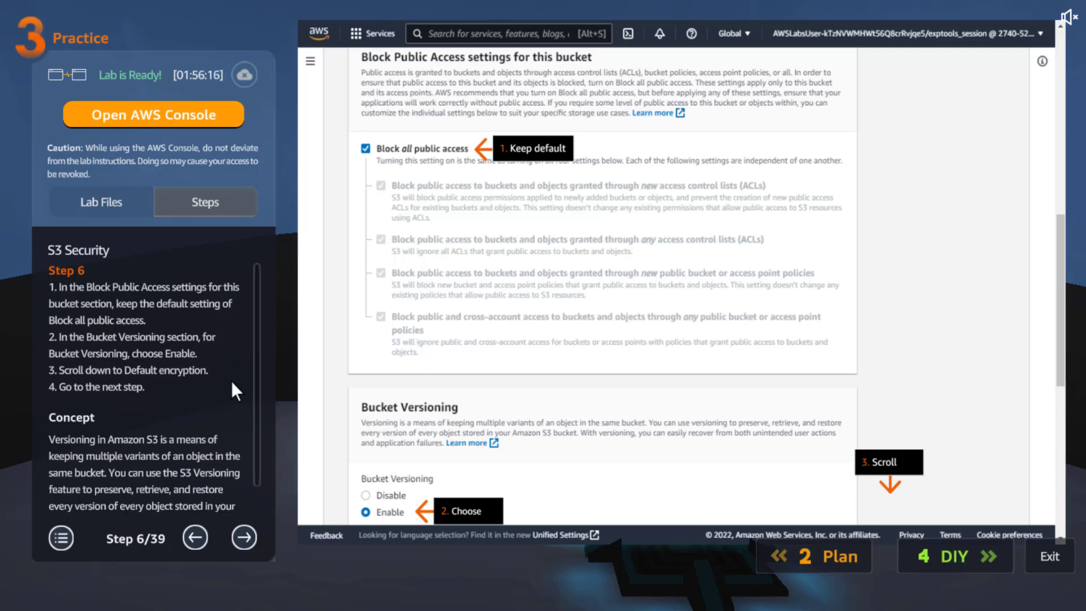
scroll(254, 396, down, 1)
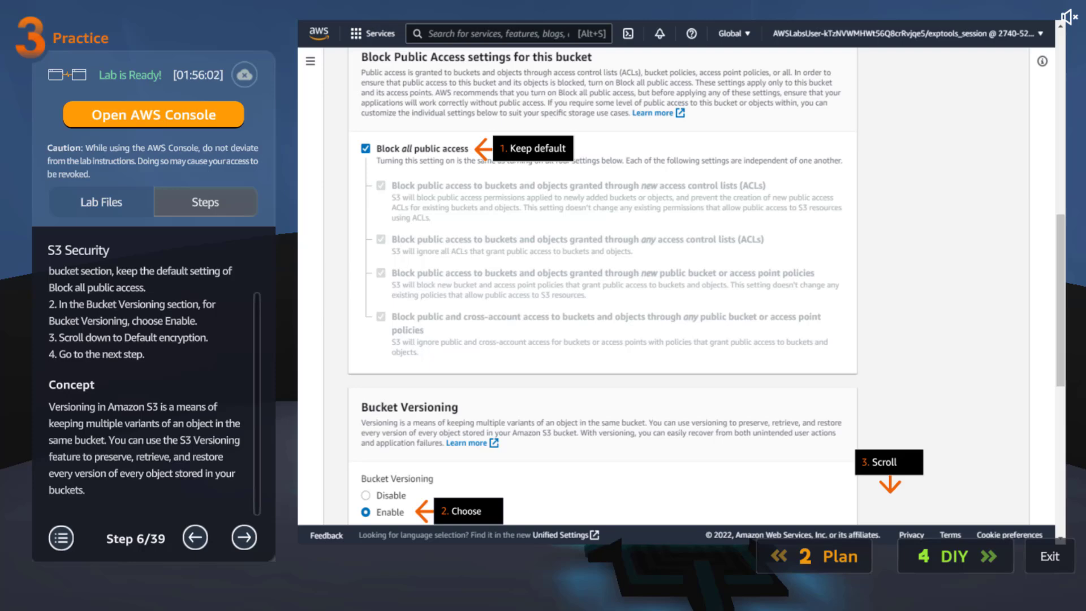
click(244, 535)
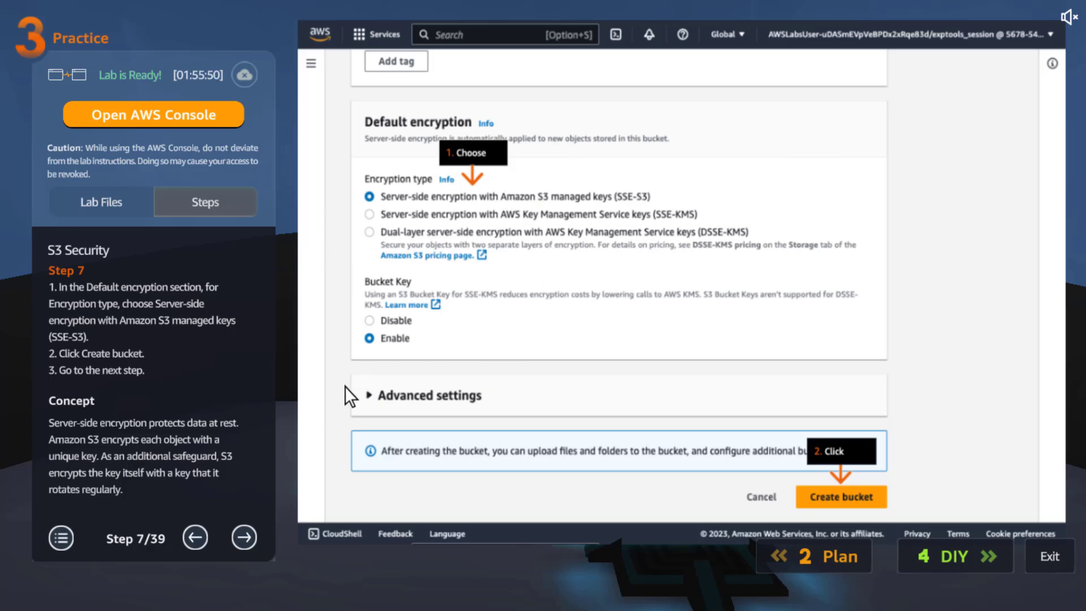
click(245, 533)
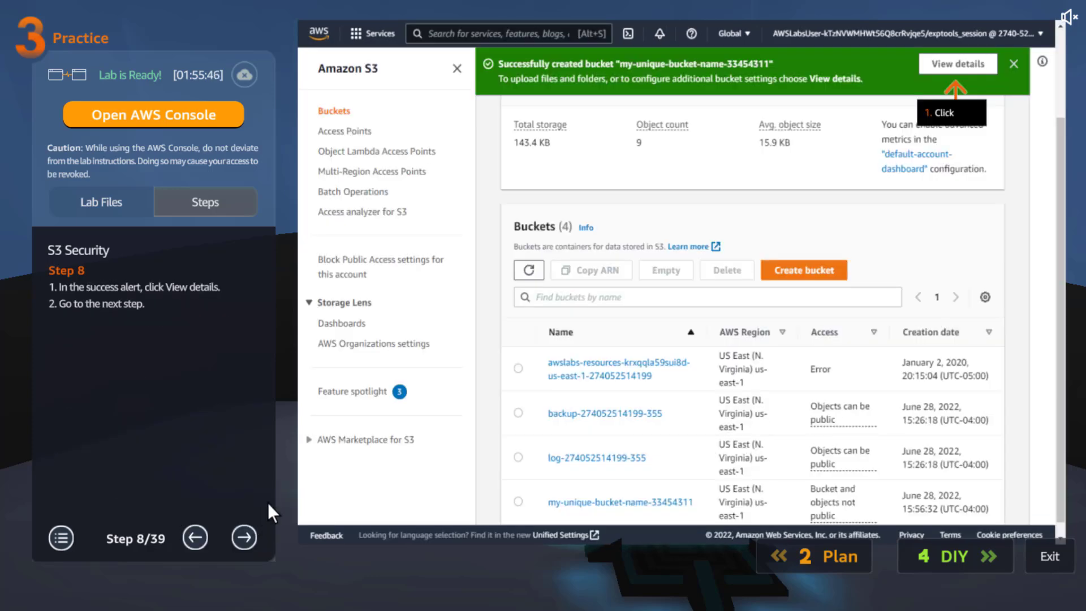
Step: Read lab steps 9 and 10 on configuring a lifecycle rule, highlighting the rule name "Archive files older than one year"
click(244, 537)
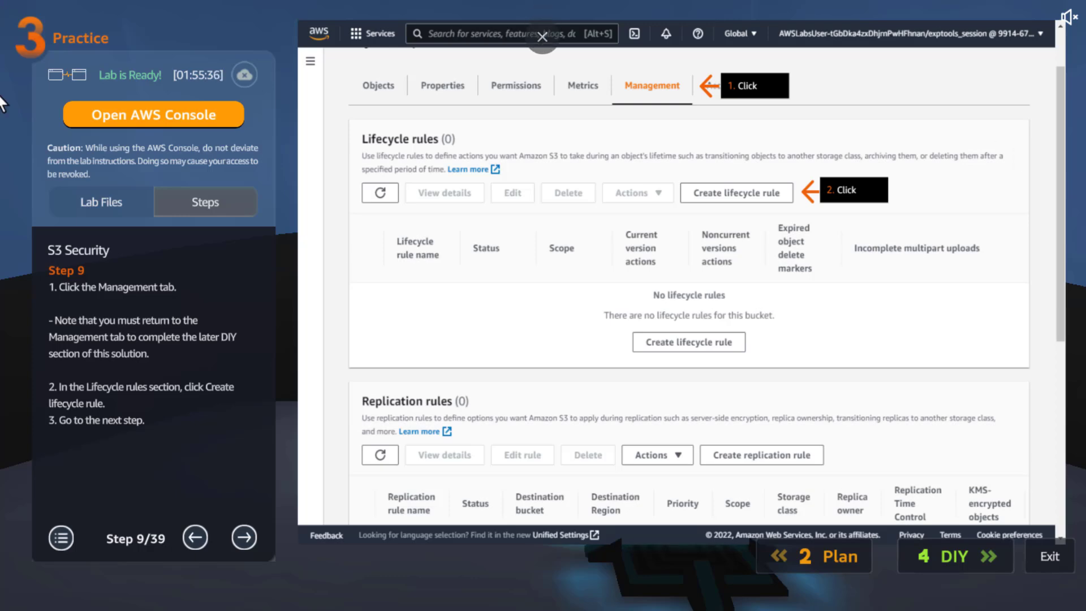
click(250, 539)
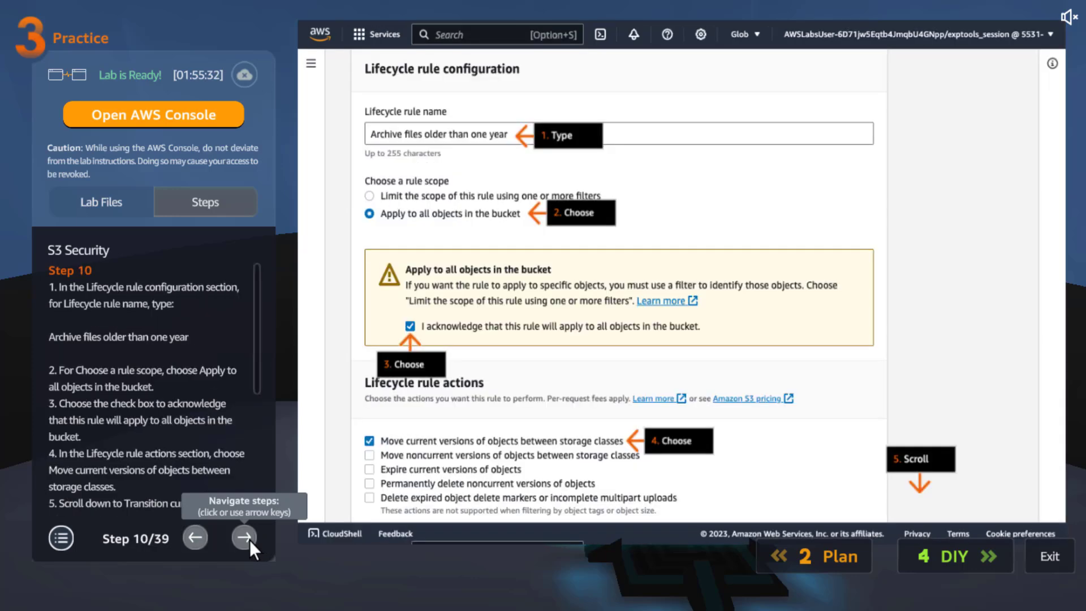
scroll(257, 333, down, 5)
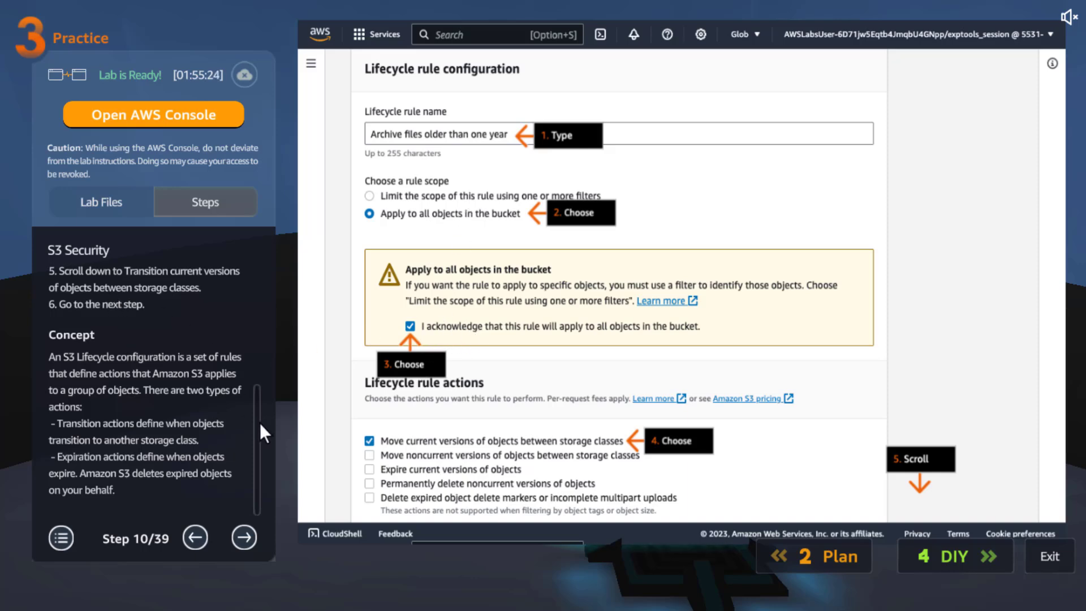
drag(260, 422, 258, 299)
double_click(141, 339)
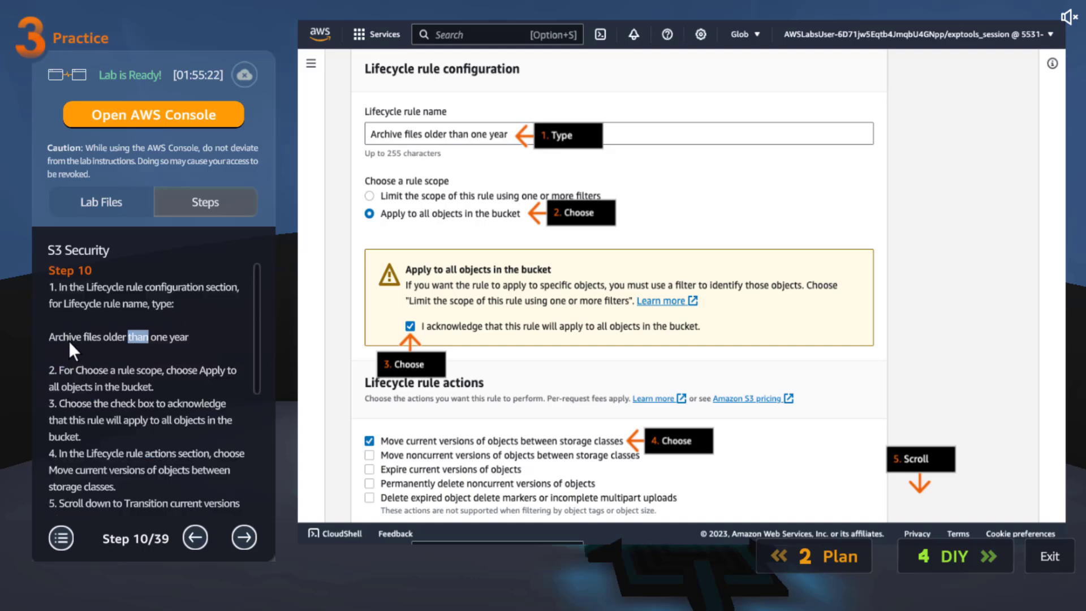
click(53, 337)
drag(54, 337, 194, 341)
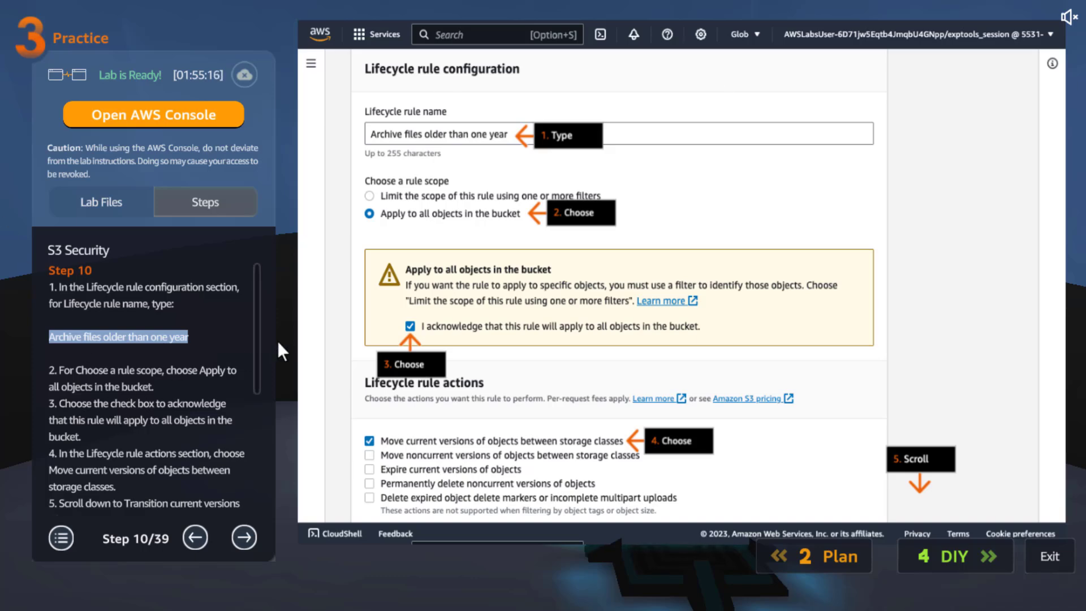
drag(254, 337, 254, 492)
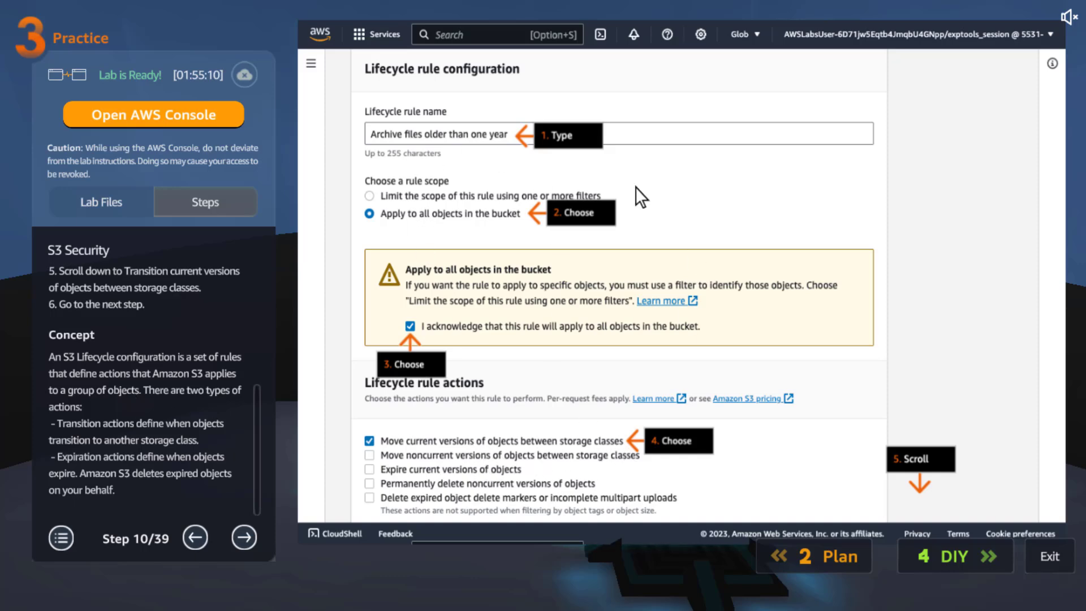
Step: Read lab steps 11 to 13 on transitioning objects to Glacier Deep Archive after 365 days and creating the rule
click(243, 534)
scroll(250, 442, down, 2)
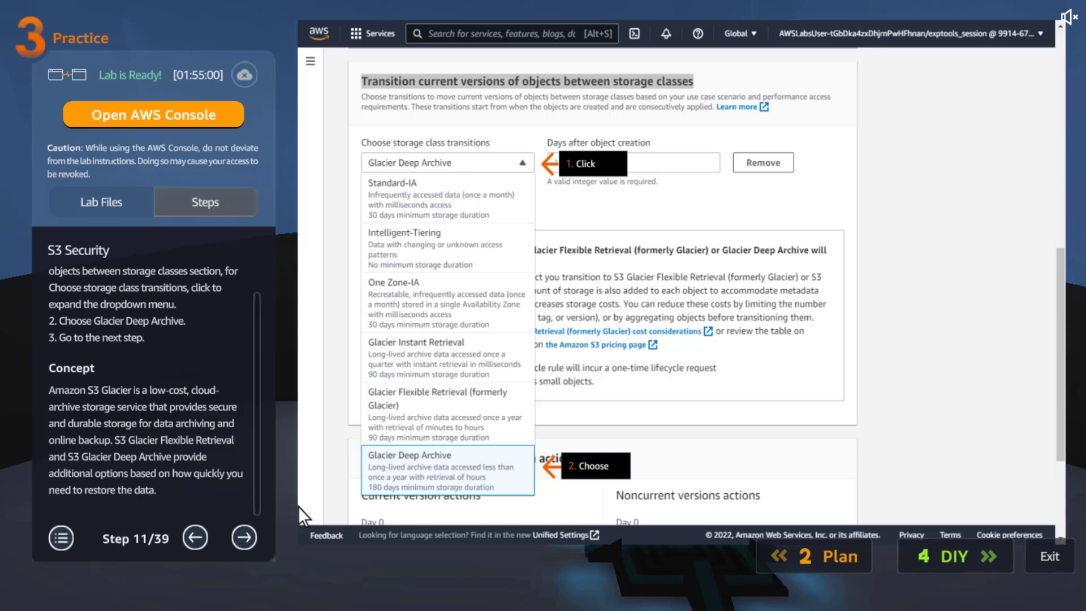
click(245, 541)
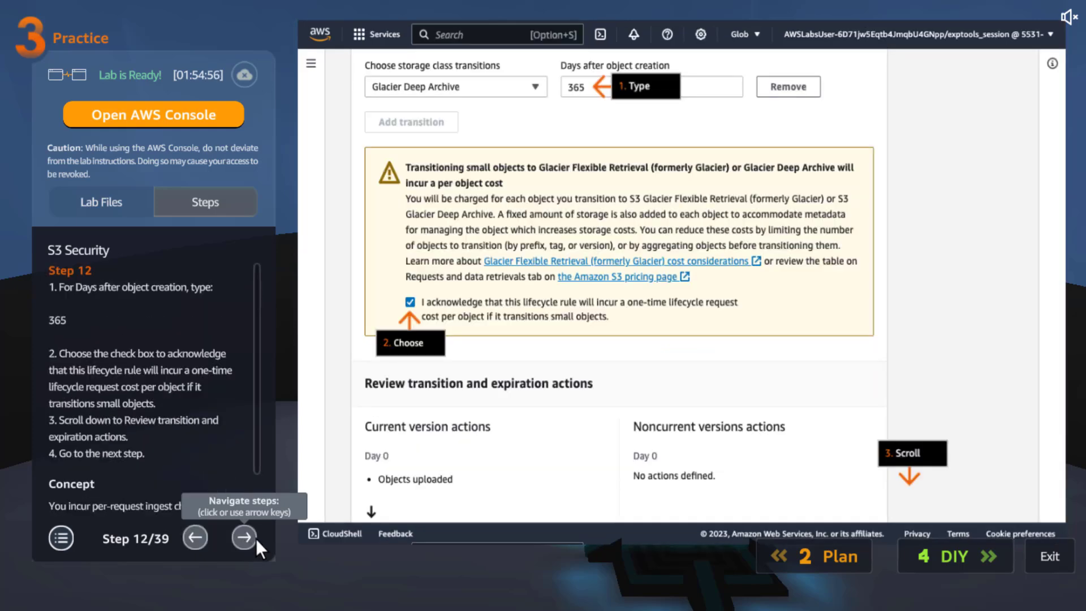
scroll(239, 456, down, 2)
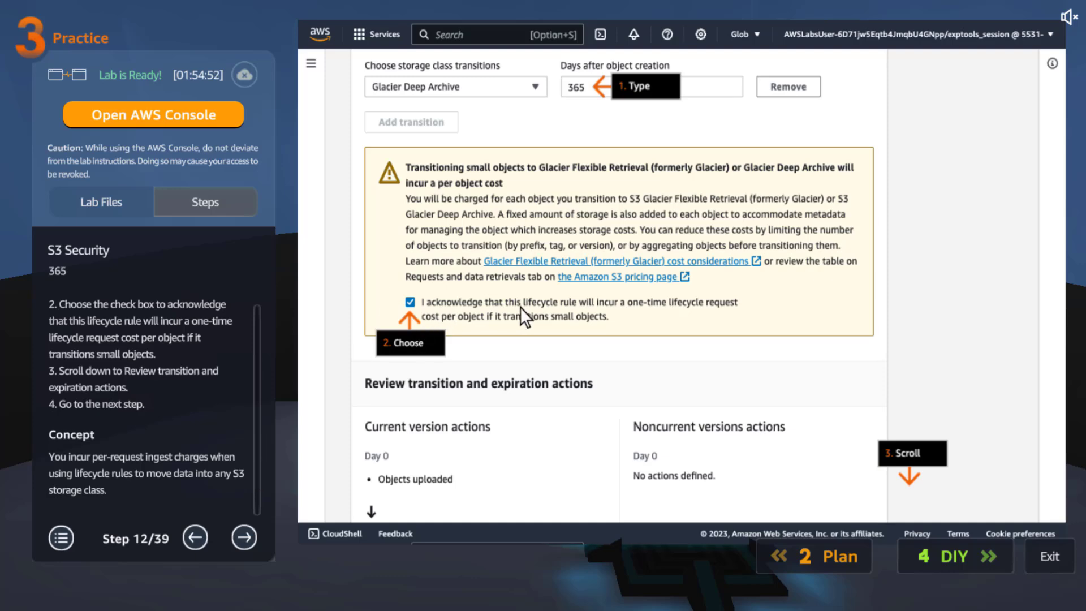
click(245, 538)
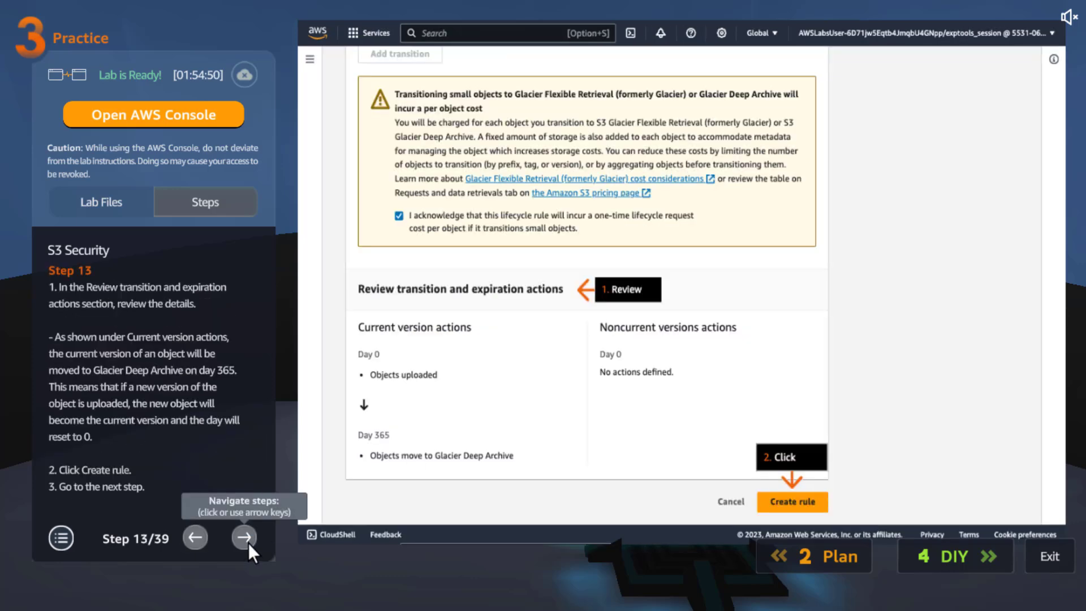
Step: Read lab steps 14 to 19 on enabling server access logging, highlighting "bucketlogs" in the target bucket instruction
click(249, 536)
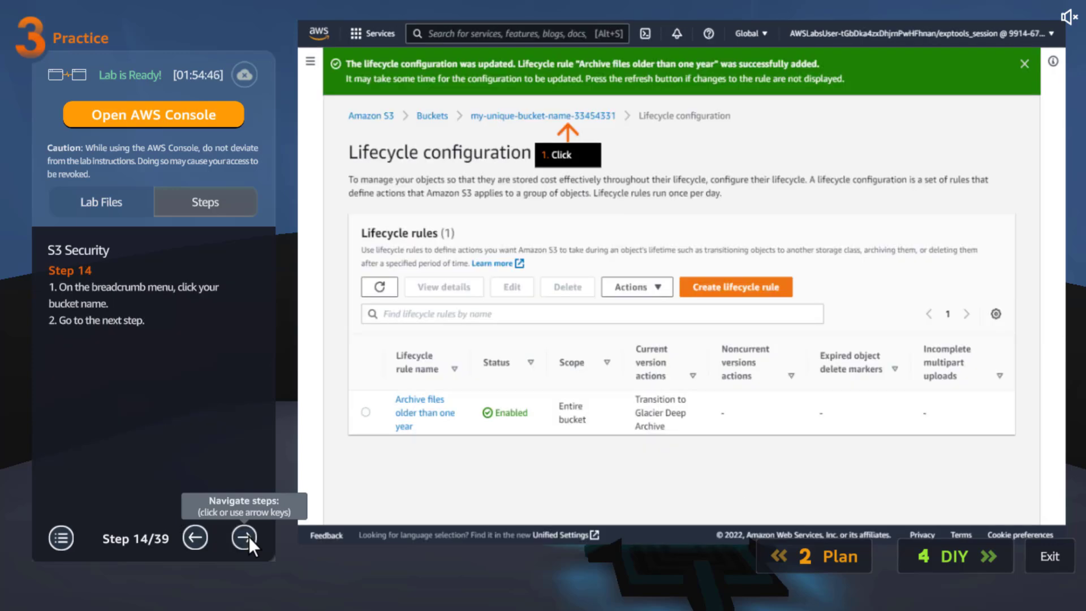
click(249, 536)
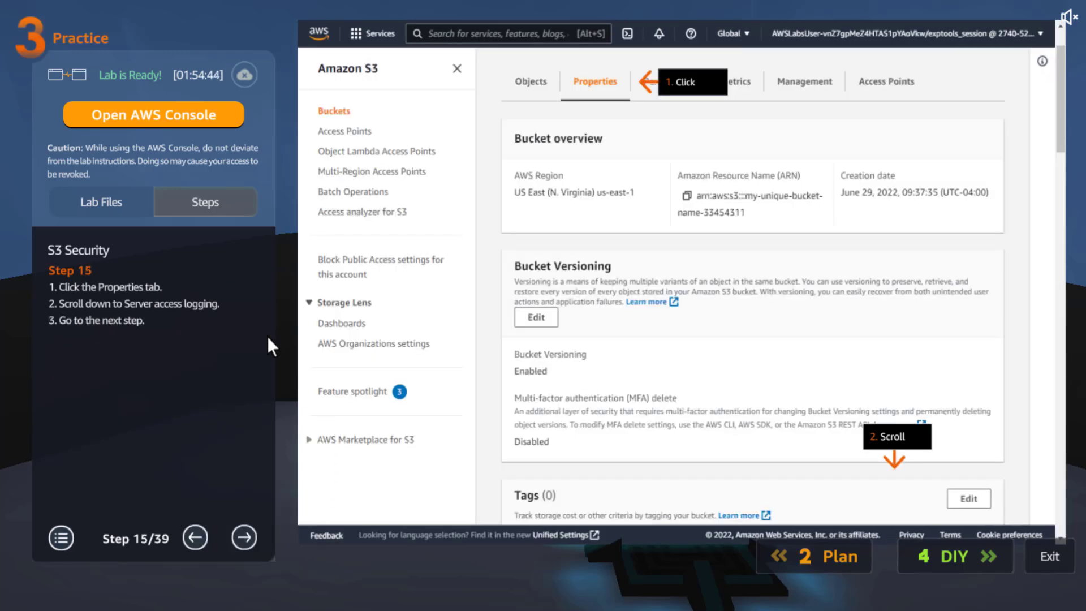
click(245, 537)
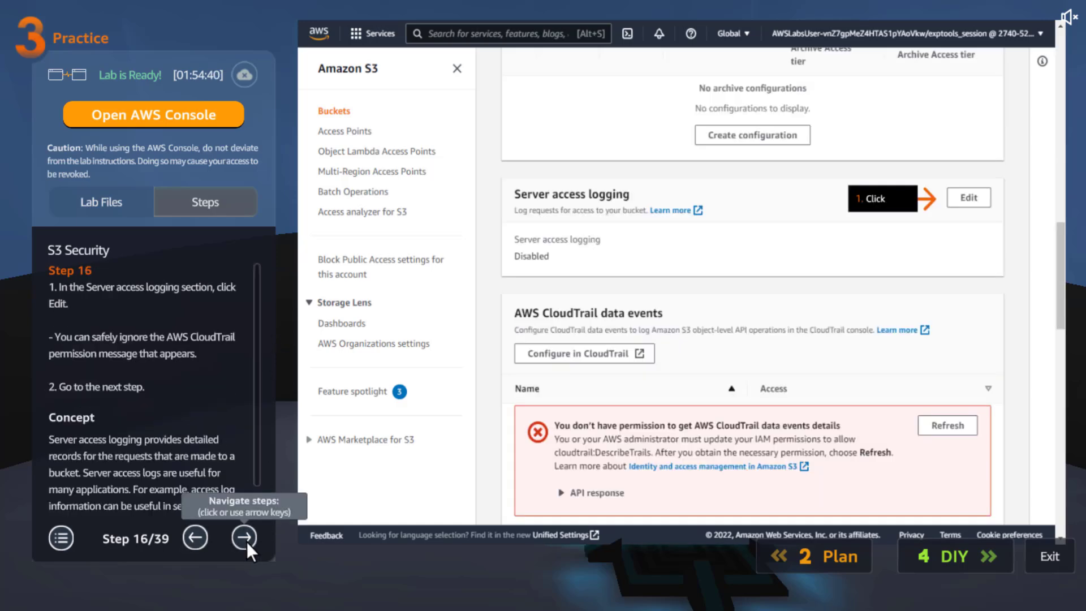
scroll(263, 349, down, 1)
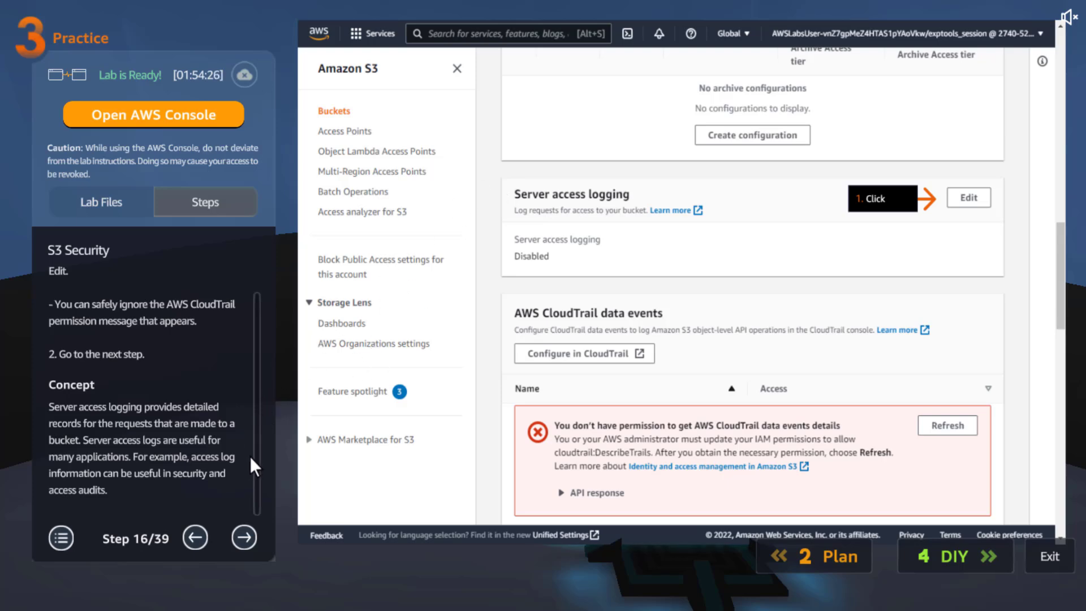
click(245, 533)
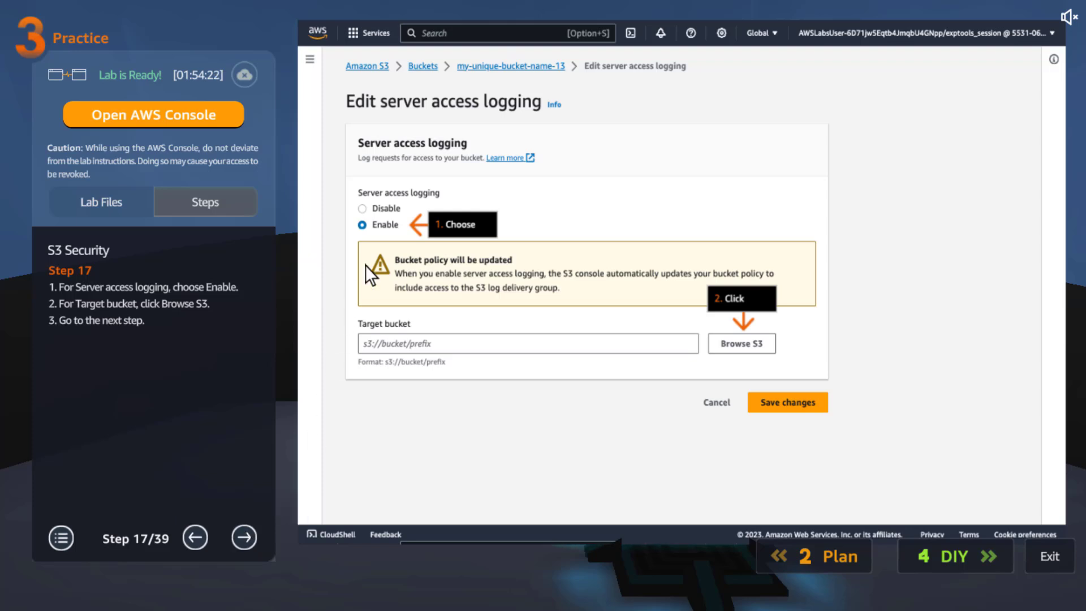
click(243, 536)
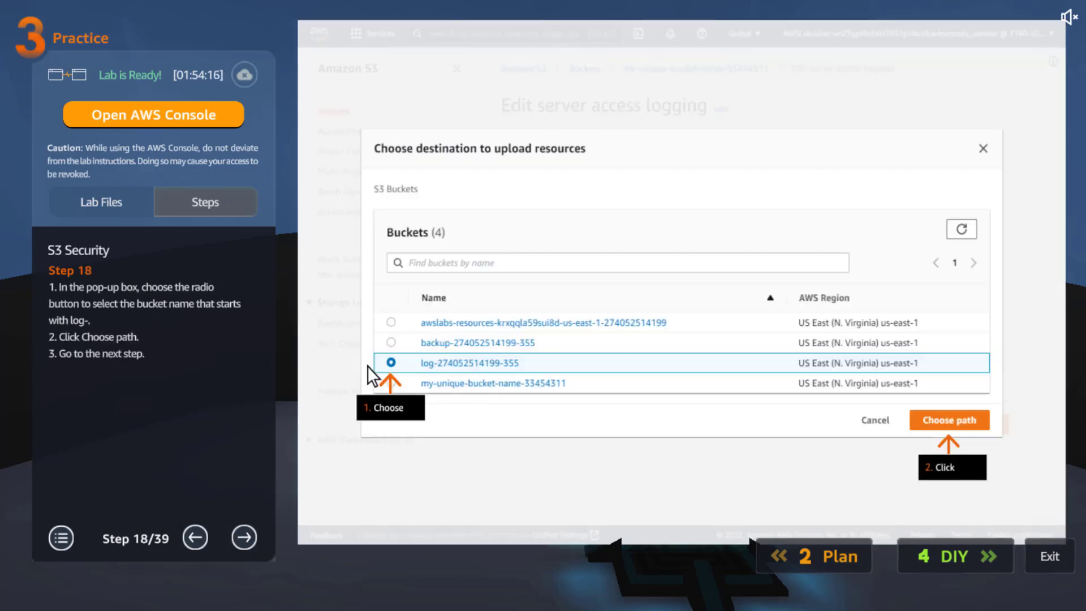
click(246, 538)
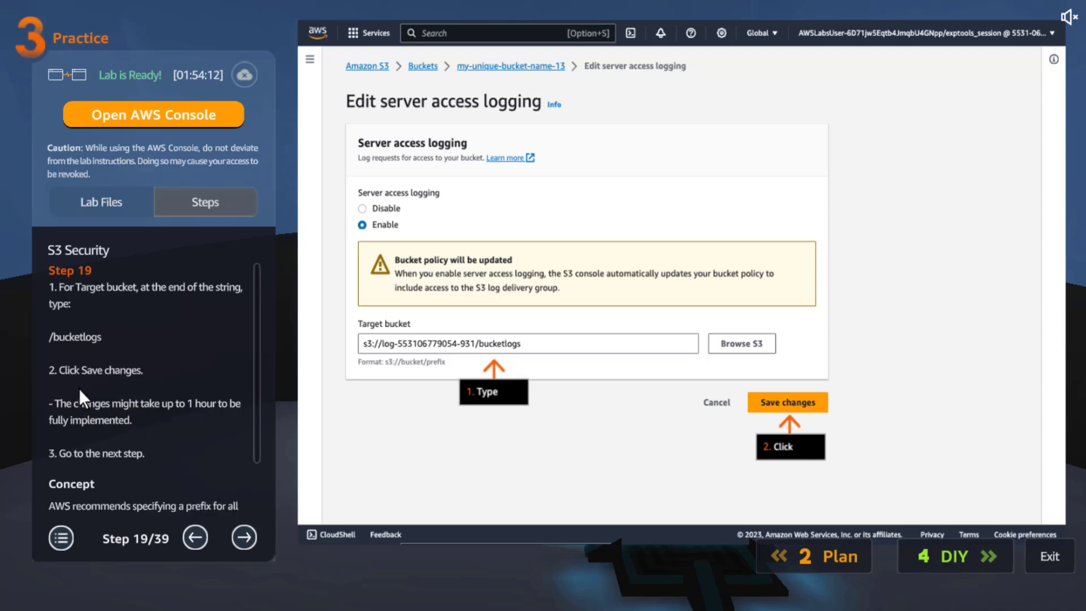
double_click(82, 338)
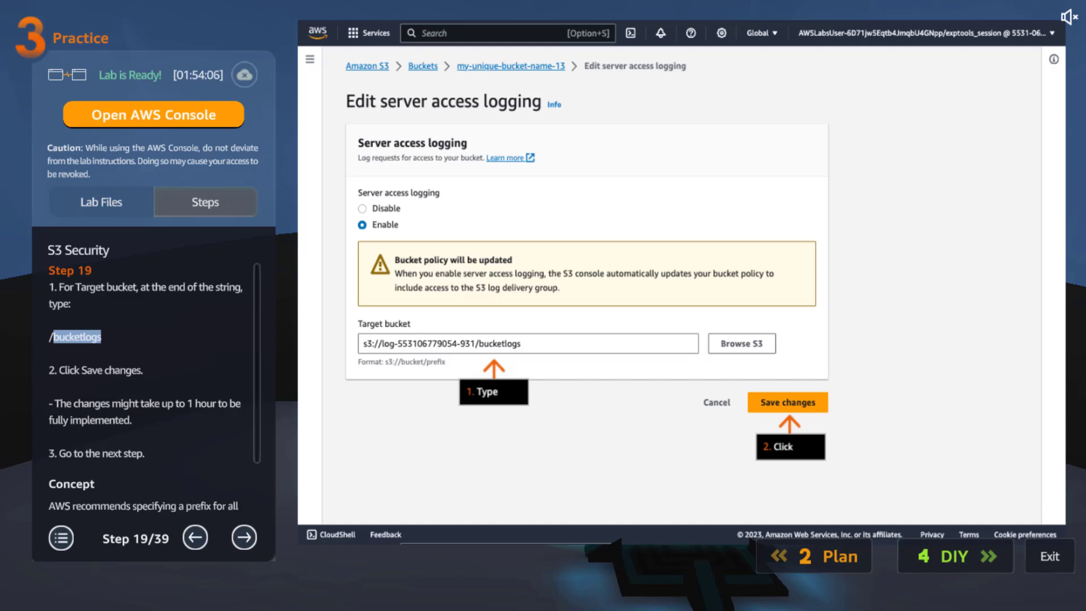
scroll(260, 407, down, 3)
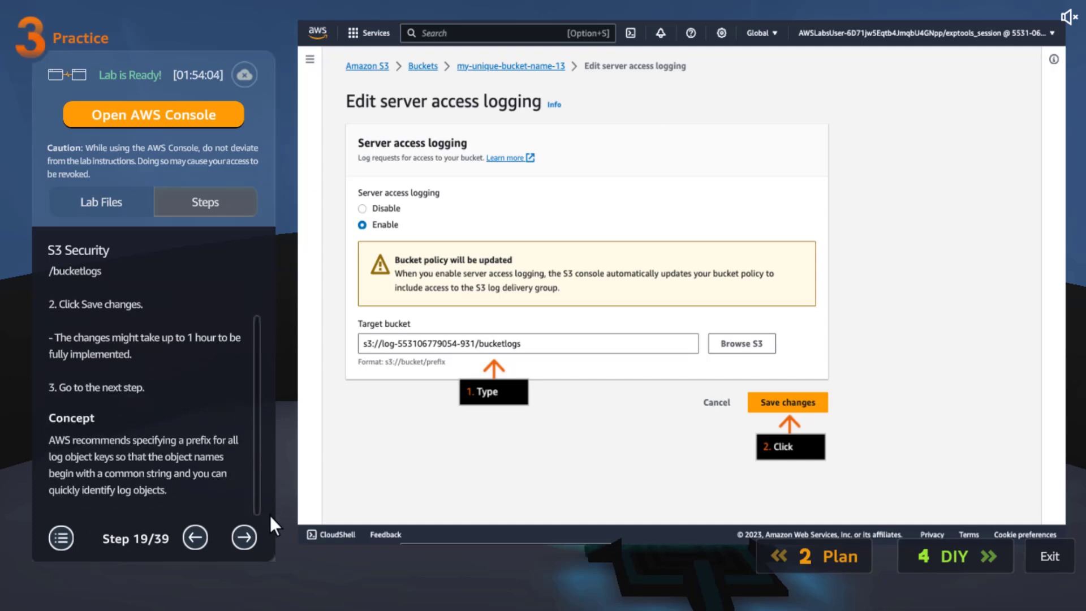
Step: Read lab steps 20 to 23 on granting the S3 log delivery group Write access in the log bucket's ACL
click(253, 537)
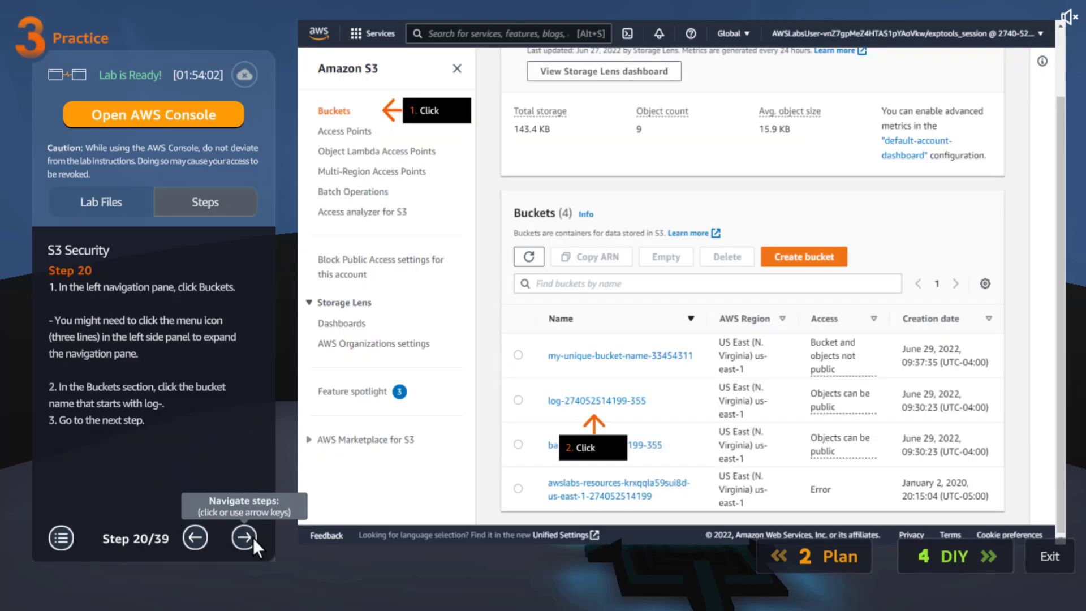
click(242, 538)
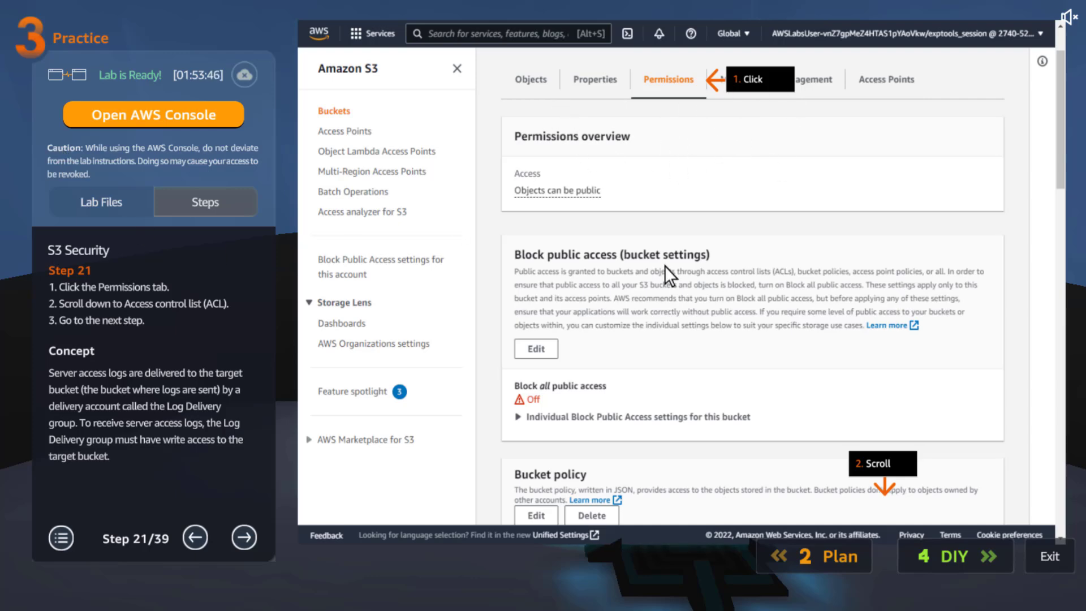
click(245, 537)
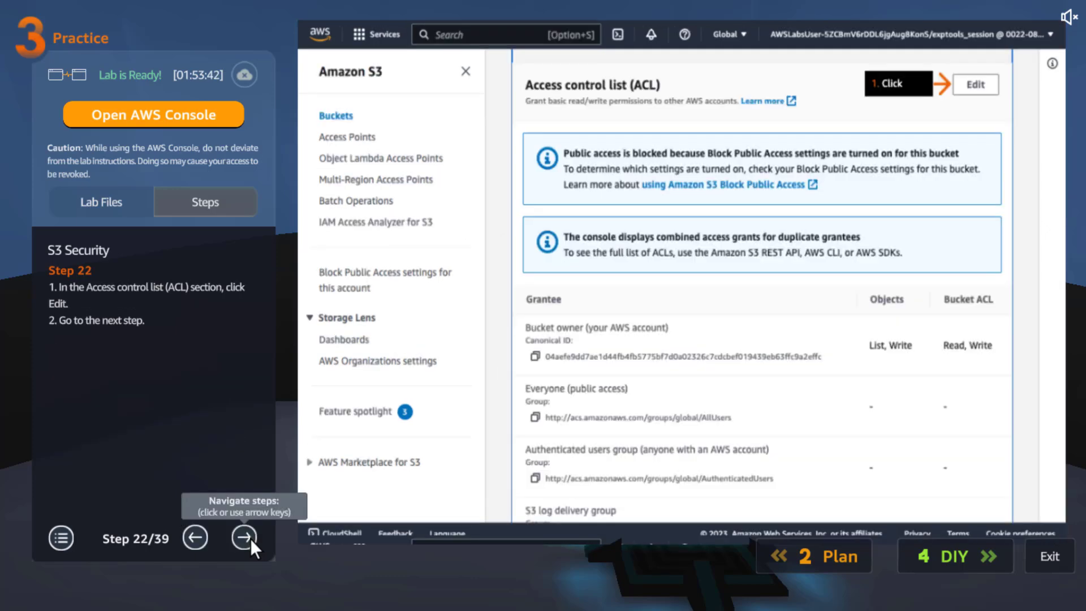
click(244, 537)
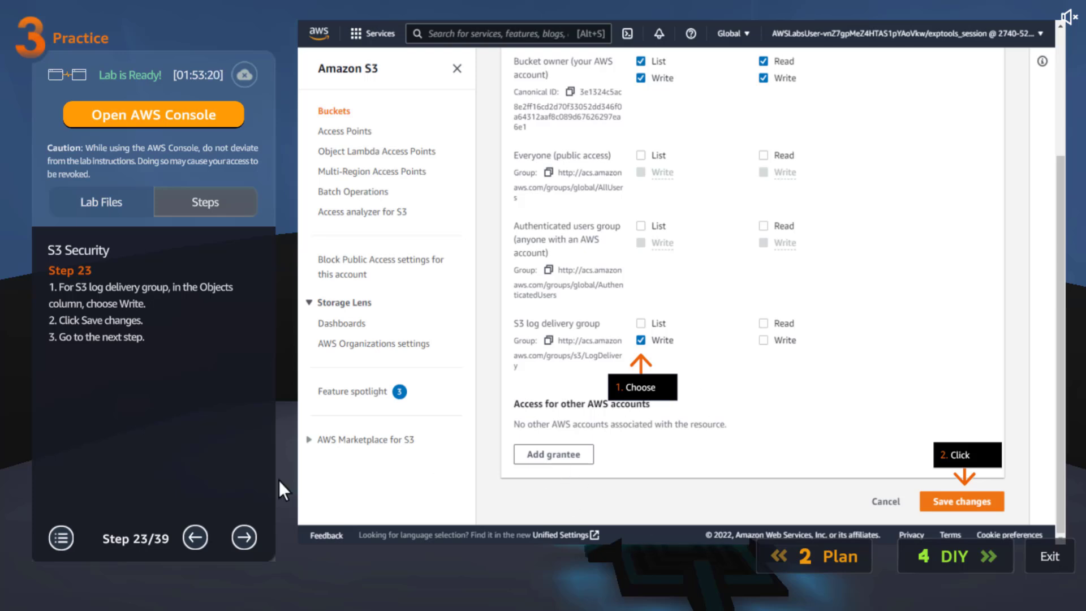
Step: Read lab steps 24 to 26 on uploading S3Security_Courses.txt to the created bucket, including the Concept section on file sizes
click(244, 537)
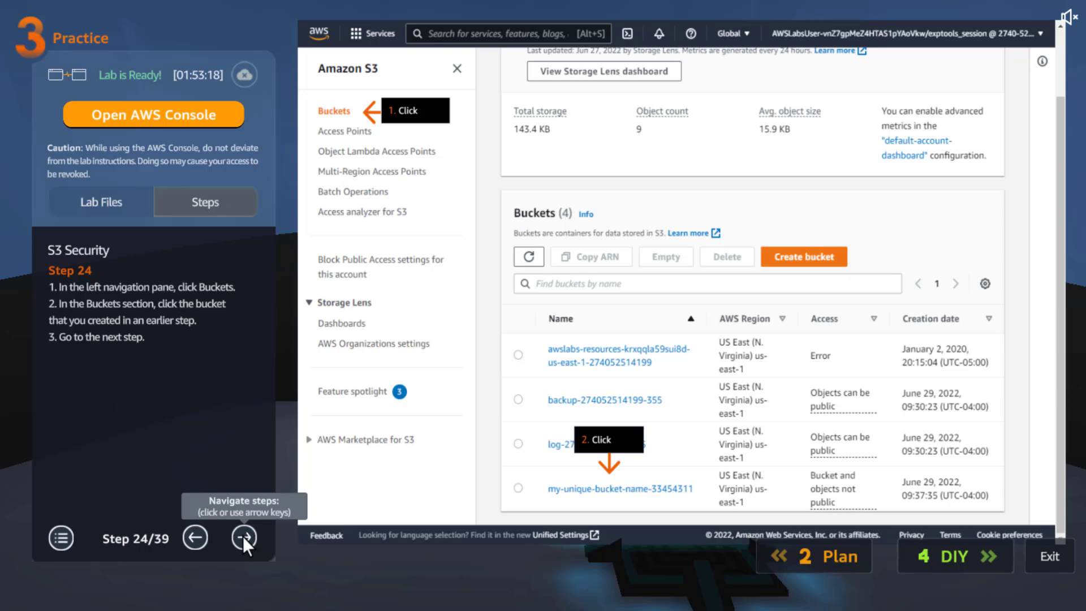
click(243, 536)
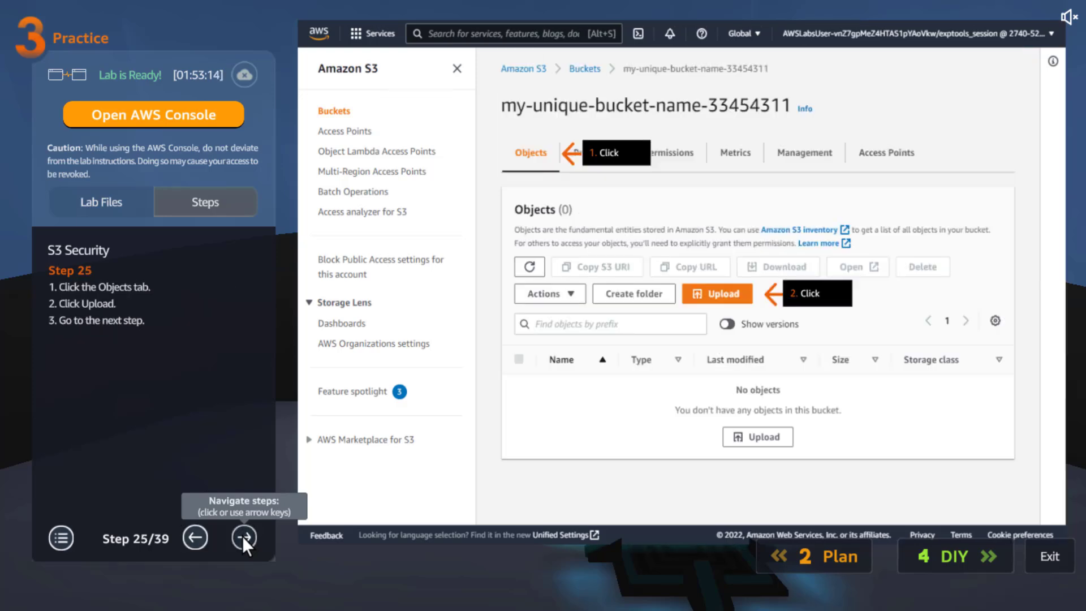
click(243, 536)
scroll(252, 419, down, 1)
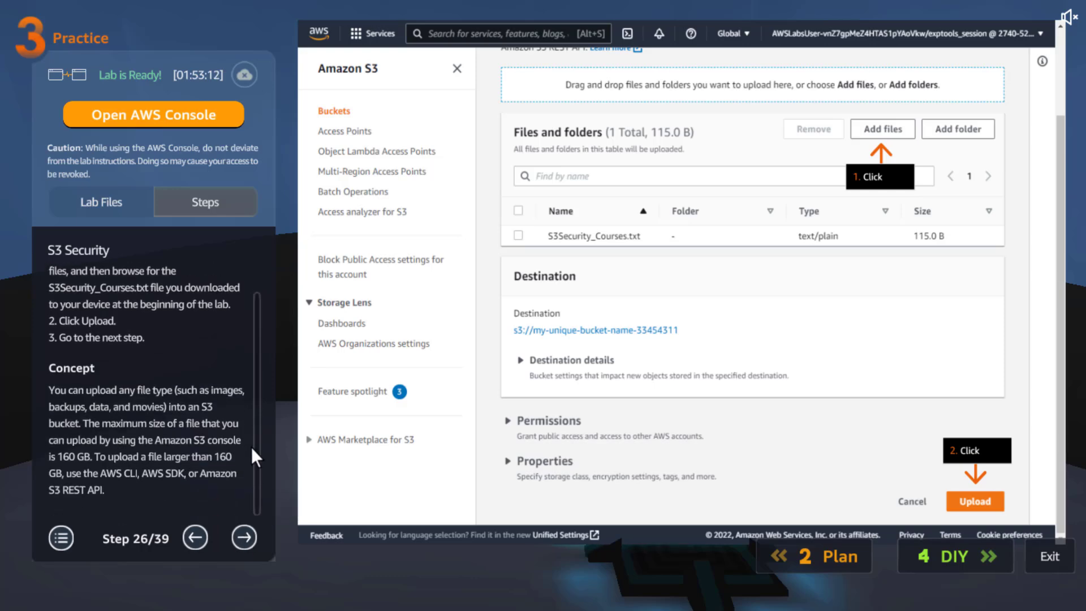
Step: Read lab steps 27 to 31 on closing the upload status, editing S3Security_Courses.txt and uploading it again
click(243, 536)
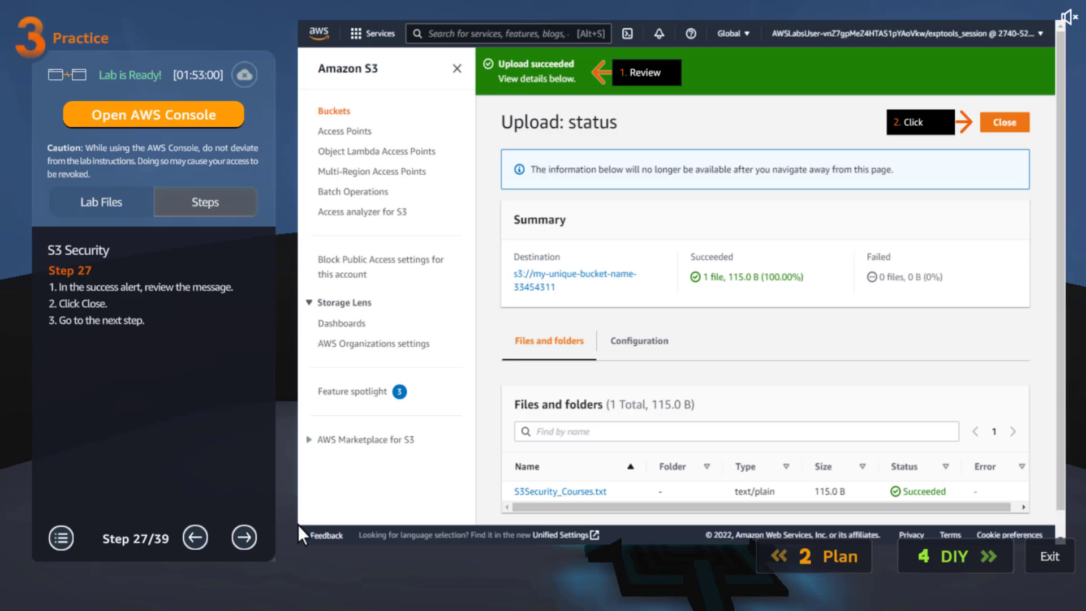
click(242, 537)
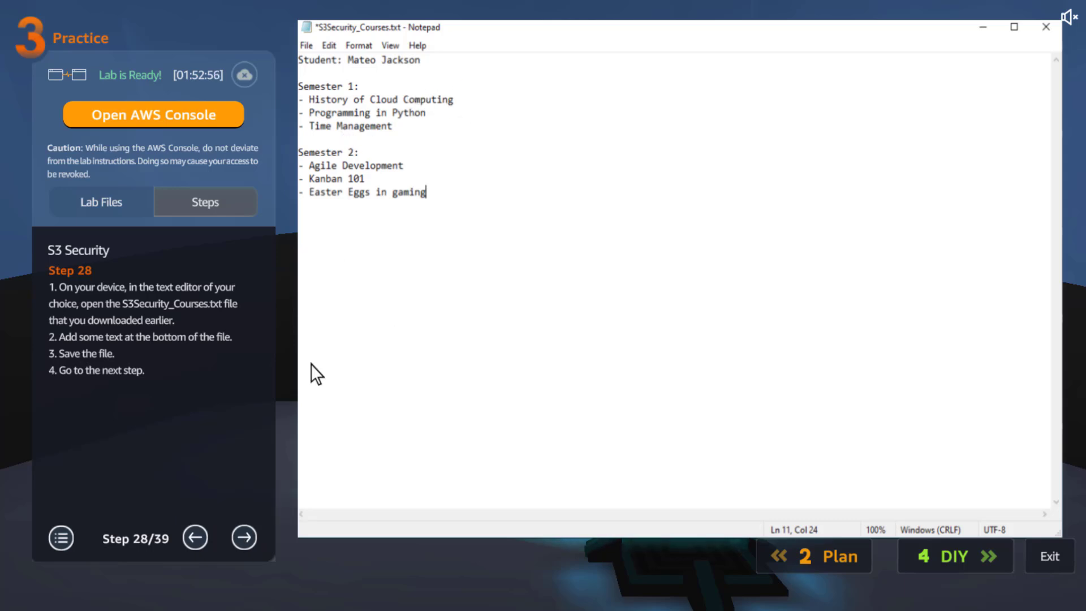
click(247, 540)
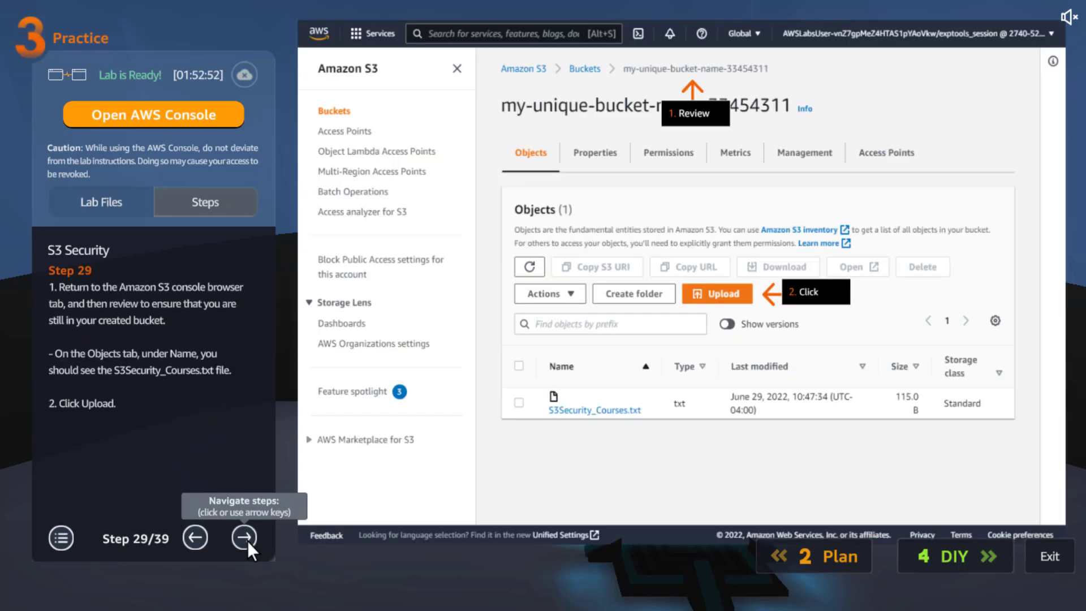
click(247, 541)
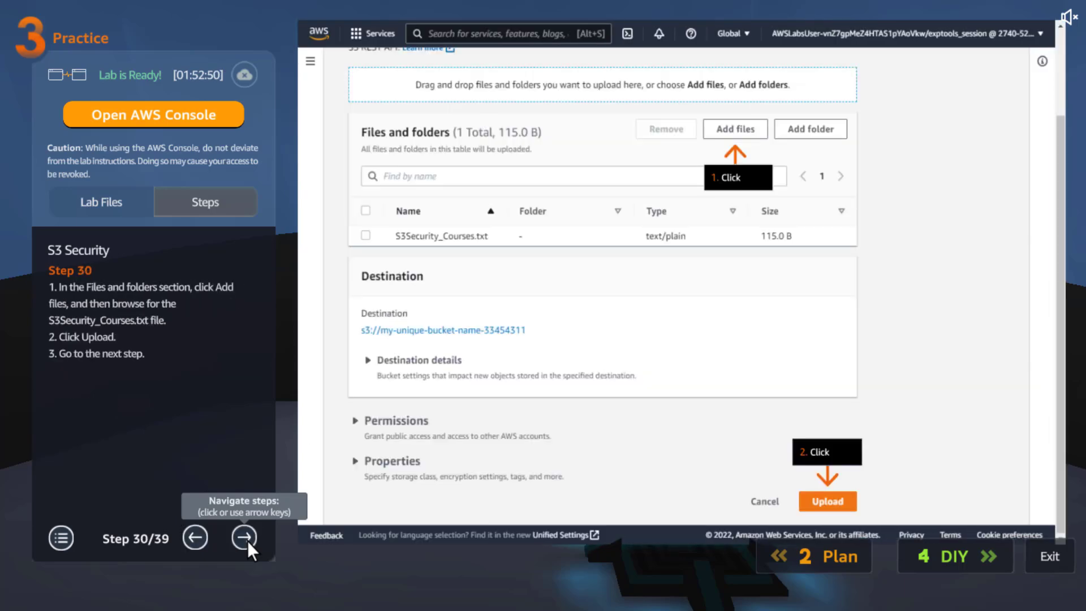
click(247, 541)
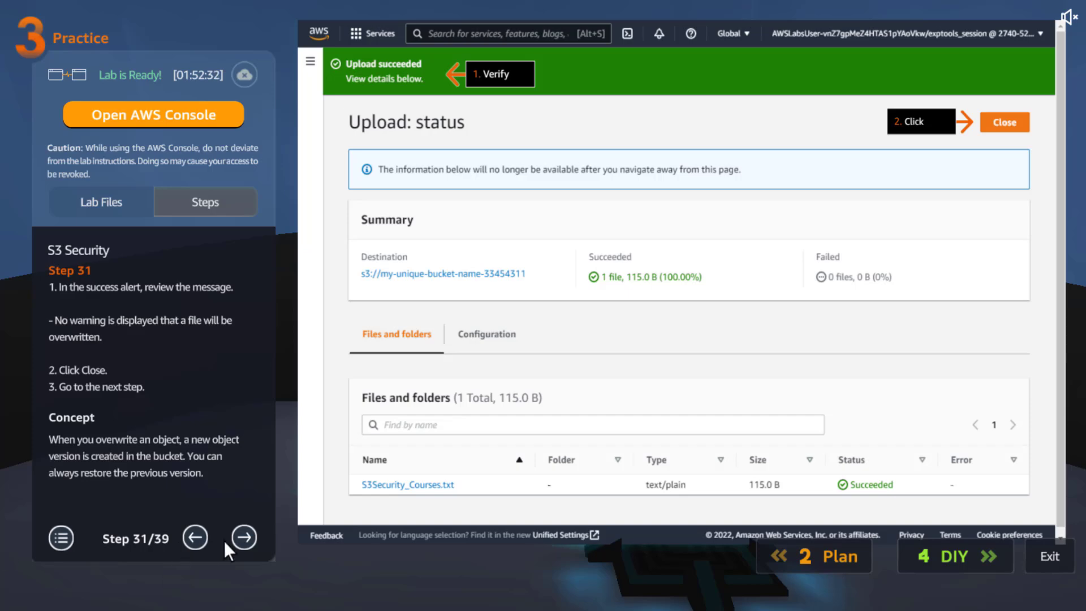
Step: Read lab steps 32 to 35 on checking the object's Bucket Versioning and SSE-S3 encryption and opening both file versions
click(251, 536)
click(251, 536)
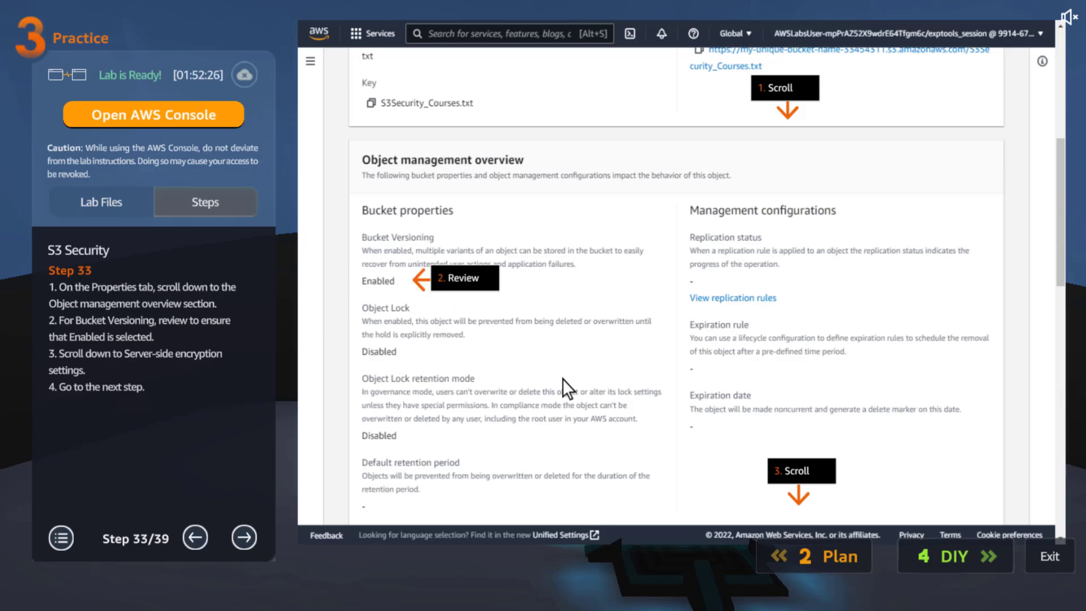
click(241, 541)
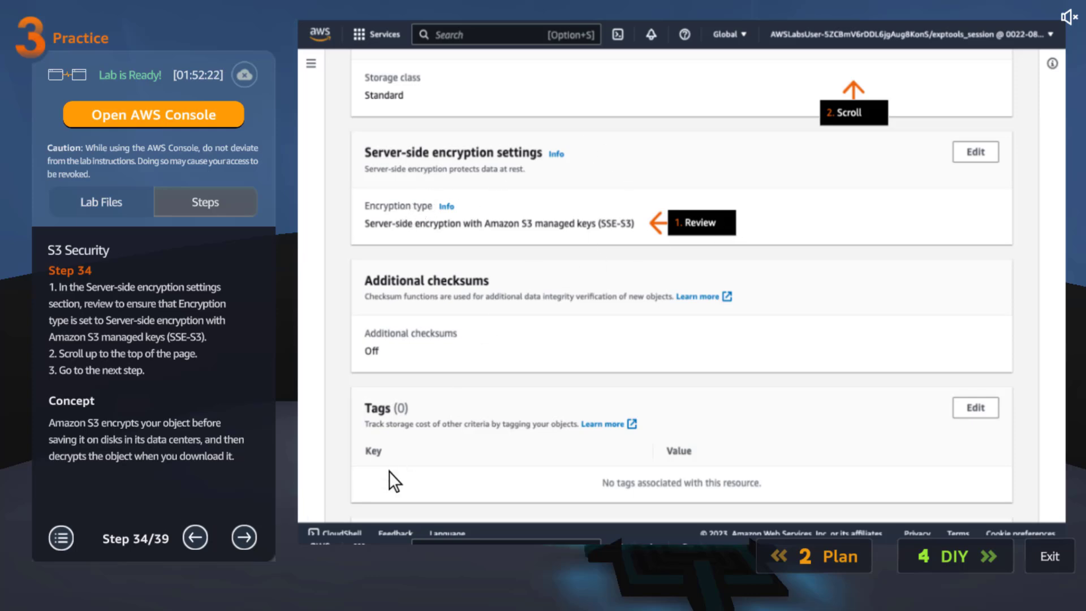
click(247, 533)
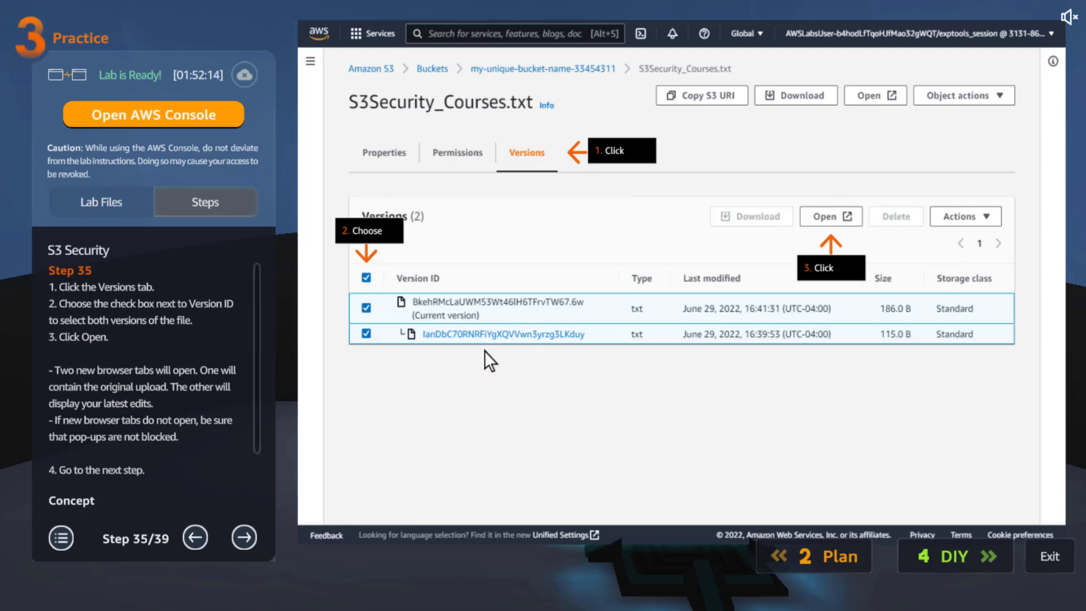
Step: Read lab steps 36 to 39 on opening the log bucket and reviewing a server access log, through the end of the Practice section
click(247, 536)
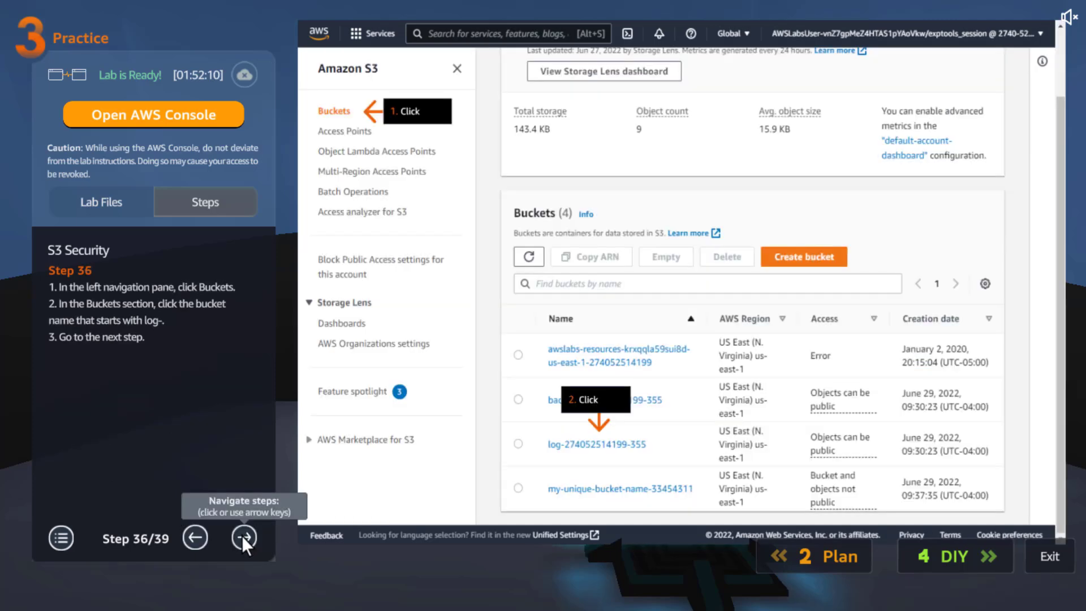
click(247, 536)
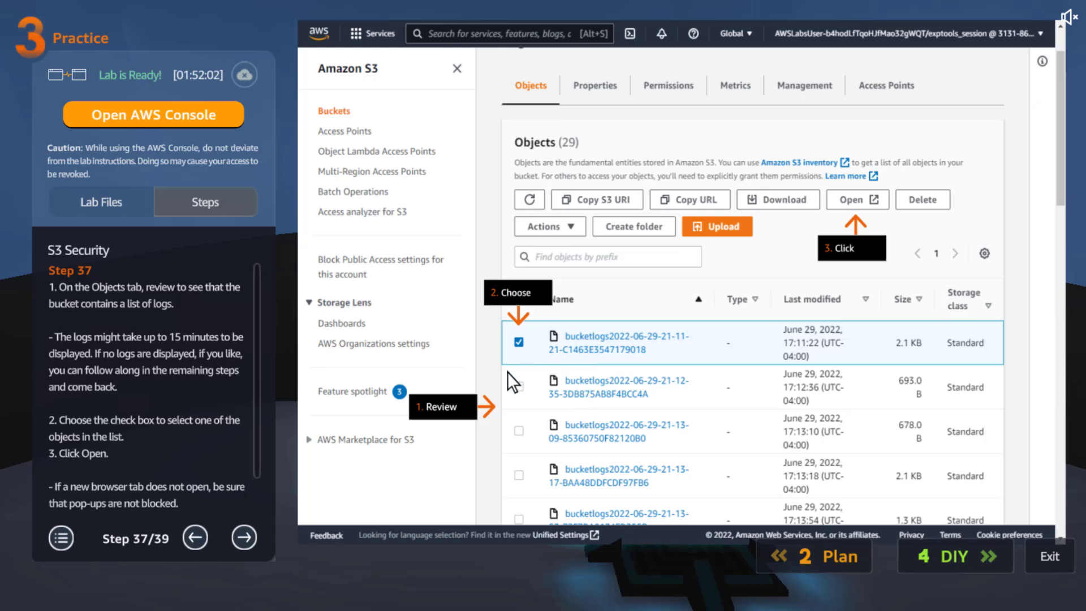
scroll(254, 394, down, 1)
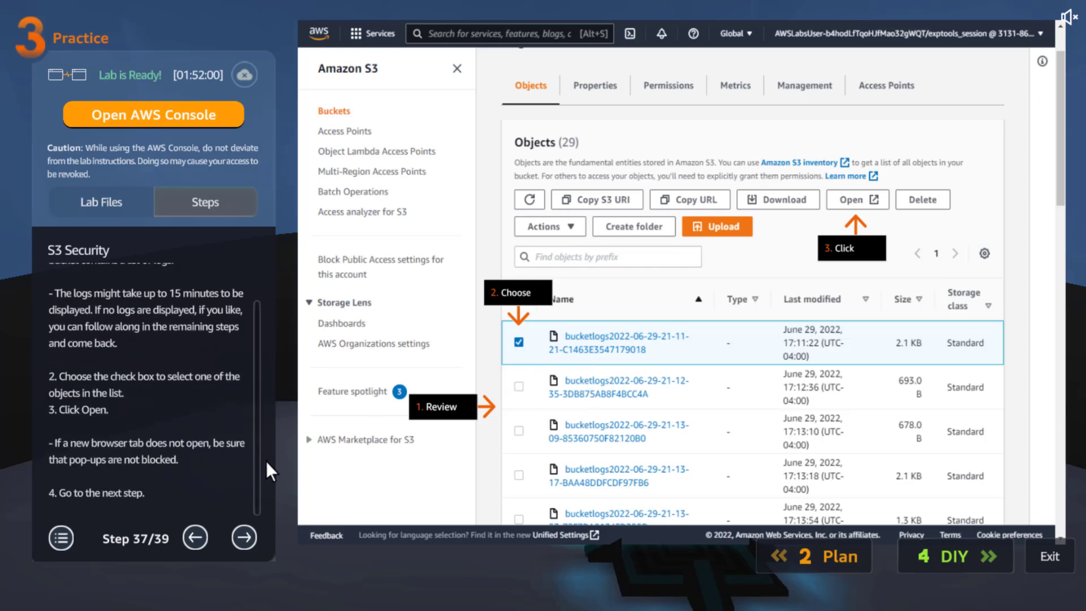
click(246, 544)
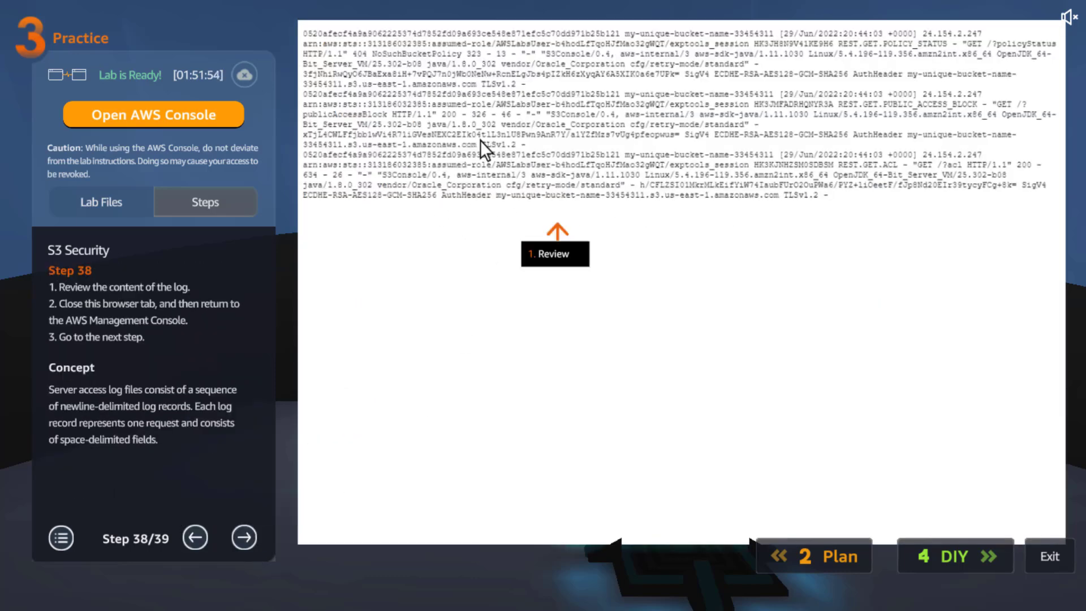
click(245, 536)
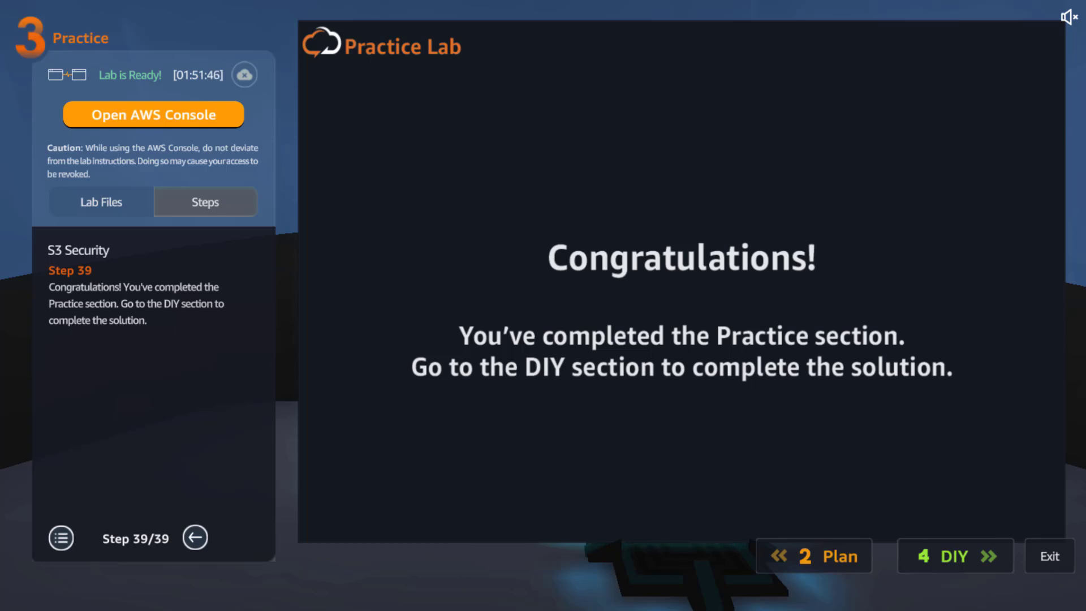
Step: Open the AWS console from the lab and go to the S3 service
click(228, 116)
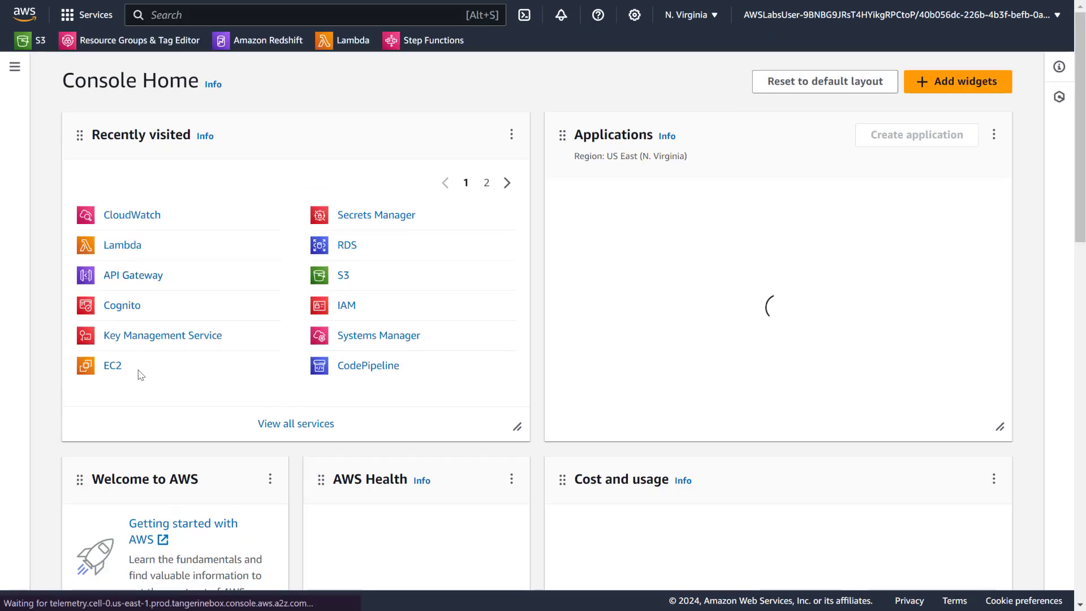
click(347, 279)
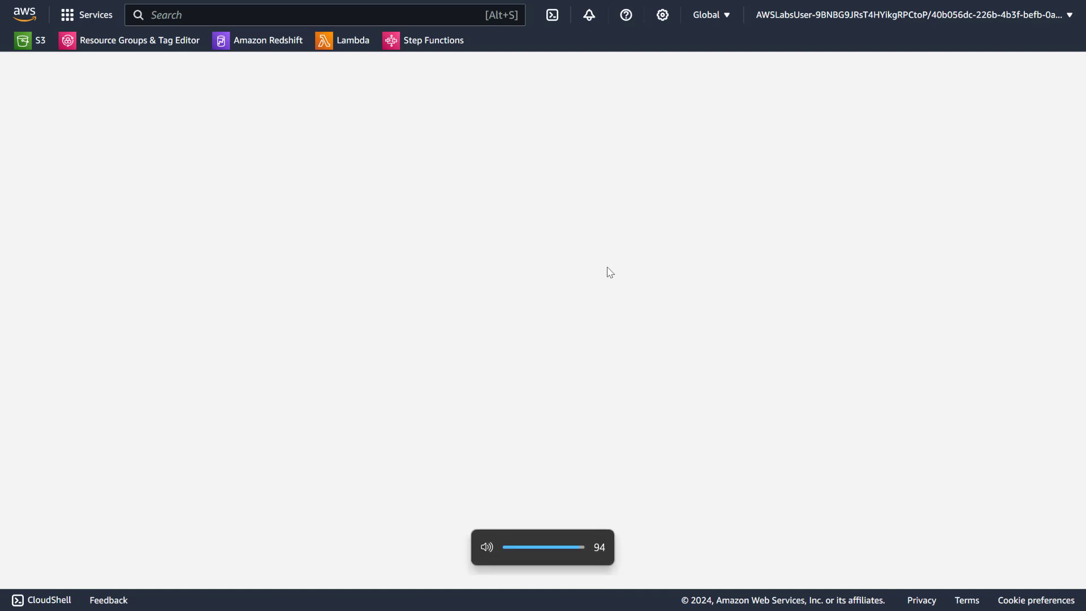
click(33, 44)
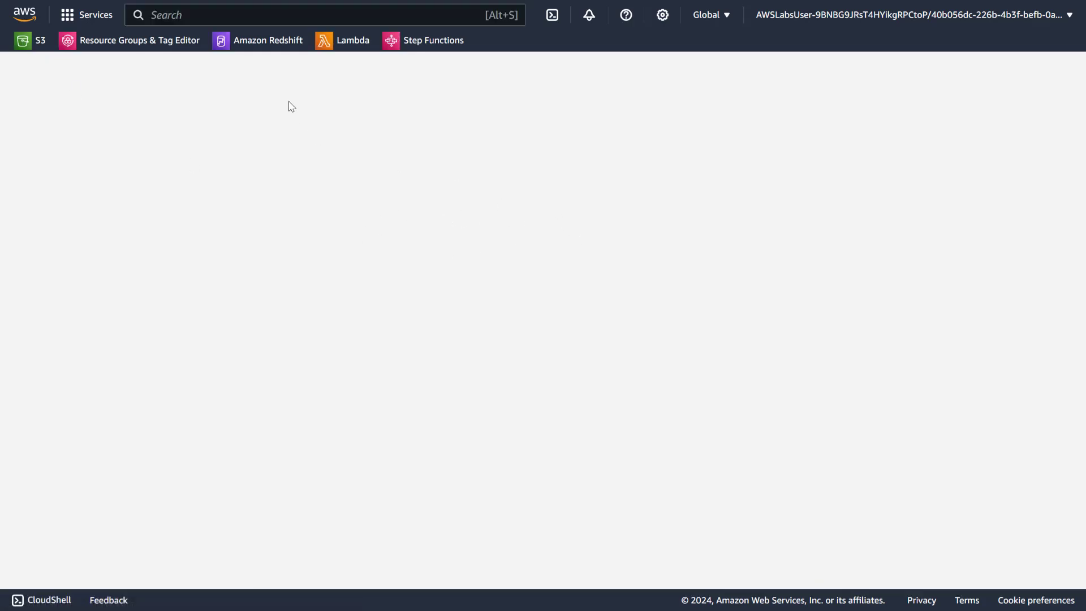
click(25, 44)
Step: Close all browser tabs to the right of the S3 tab, reload the S3 page and return to full screen
mouse_move(548, 15)
click(542, 51)
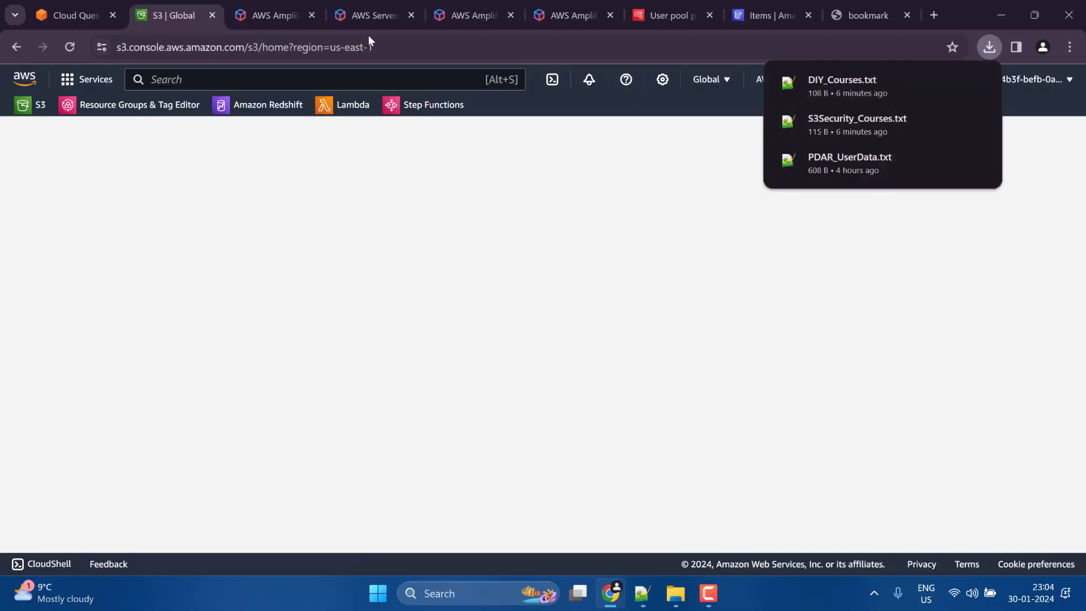
right_click(190, 12)
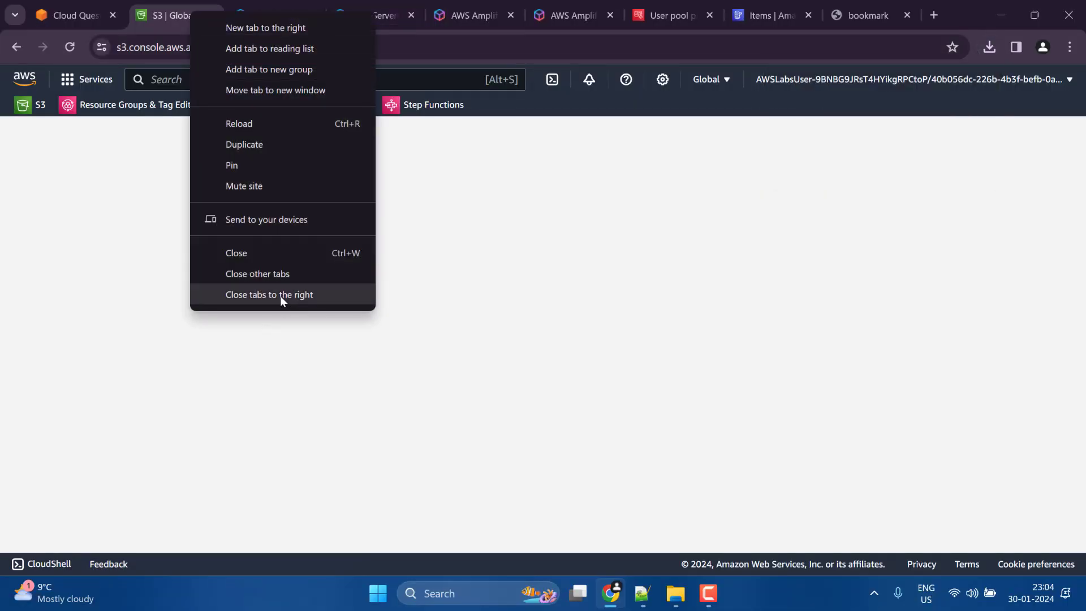
click(280, 295)
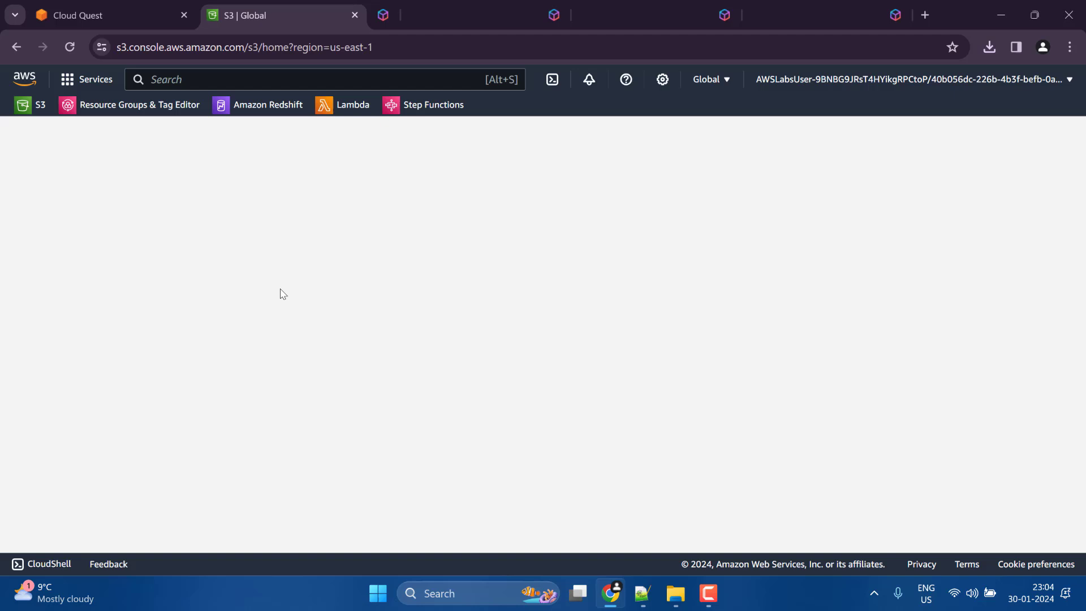
click(66, 48)
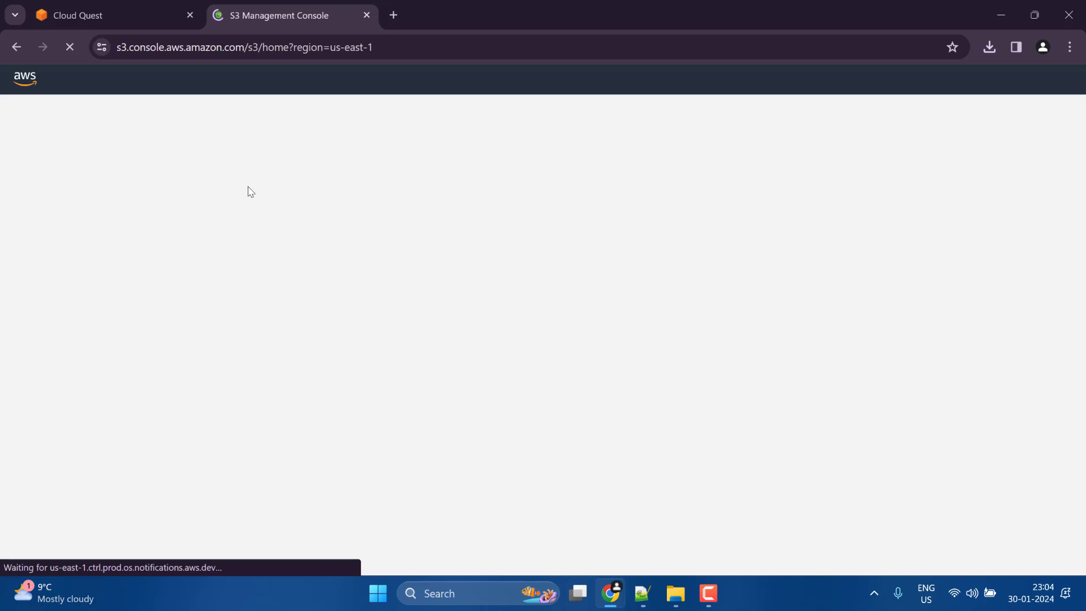
click(1068, 48)
click(1054, 334)
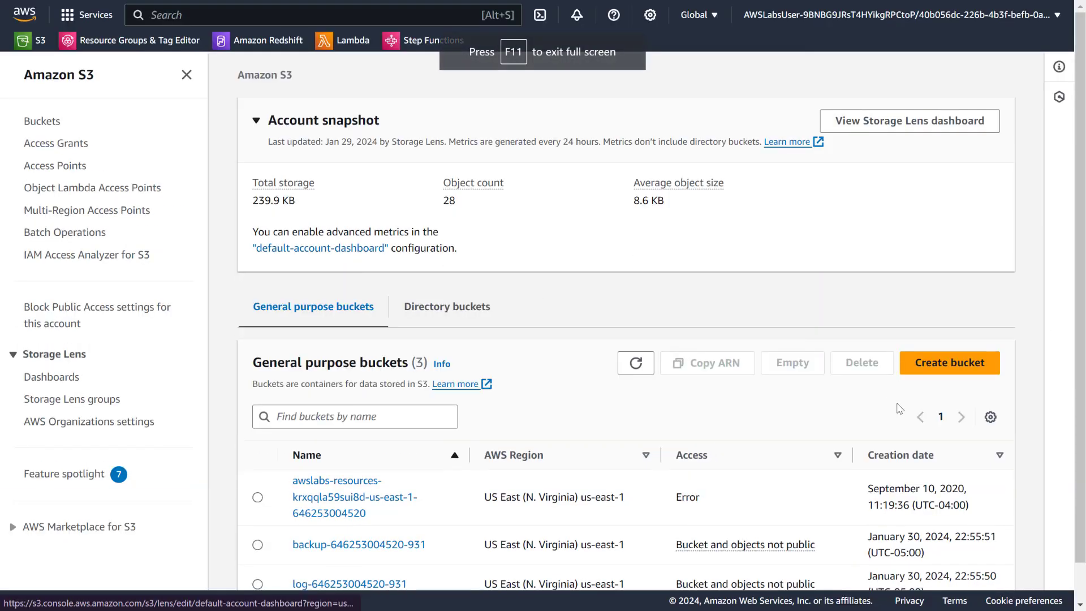
Step: Start creating a bucket and name it sthithapragna-s3-lab
click(949, 369)
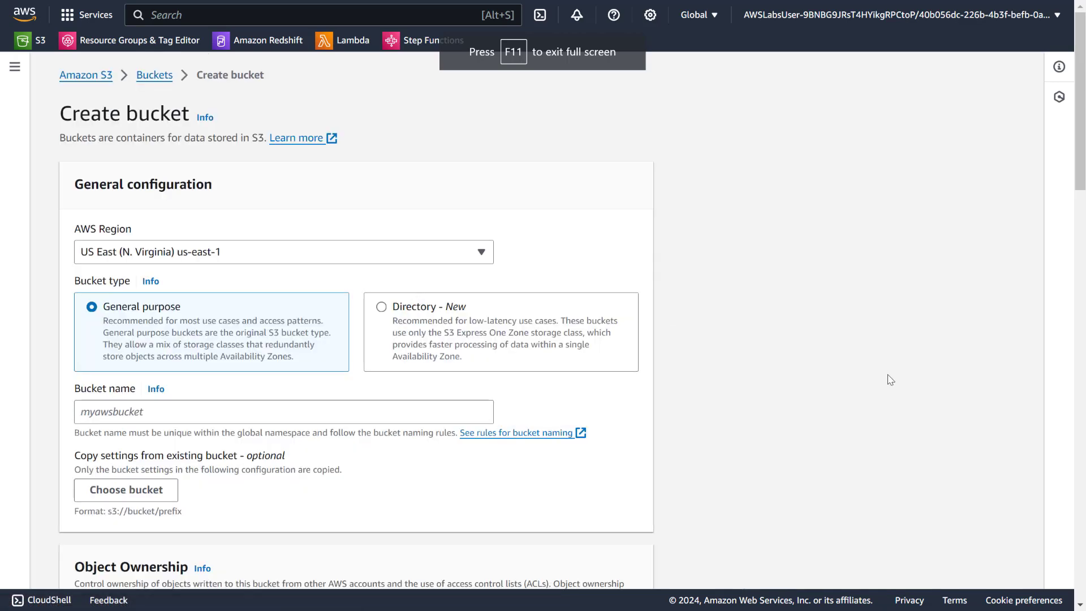
click(153, 417)
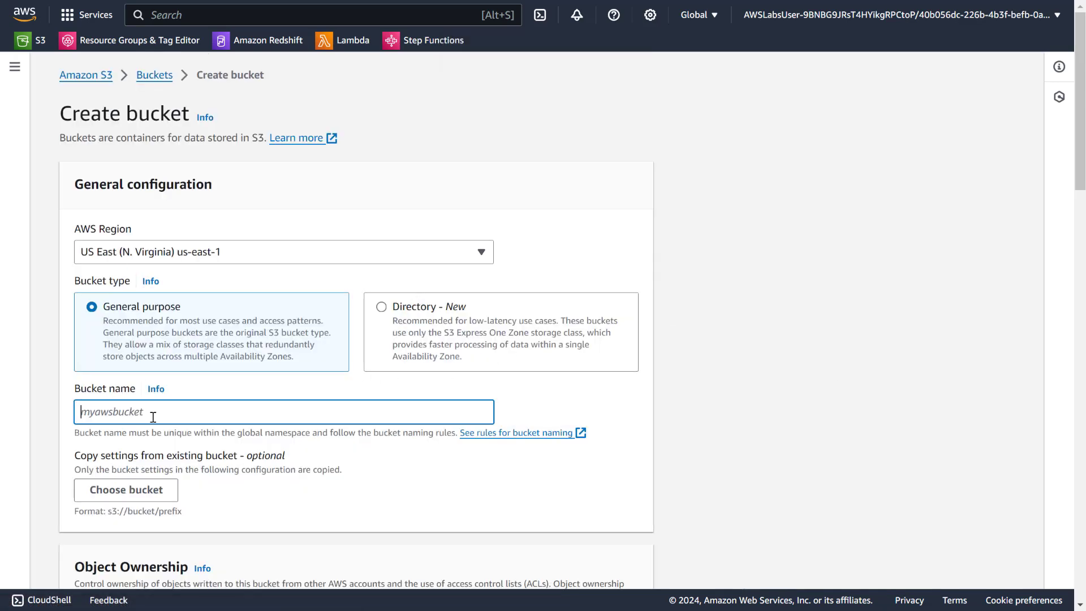
text(sthithapragna)
click(314, 599)
scroll(271, 324, down, 5)
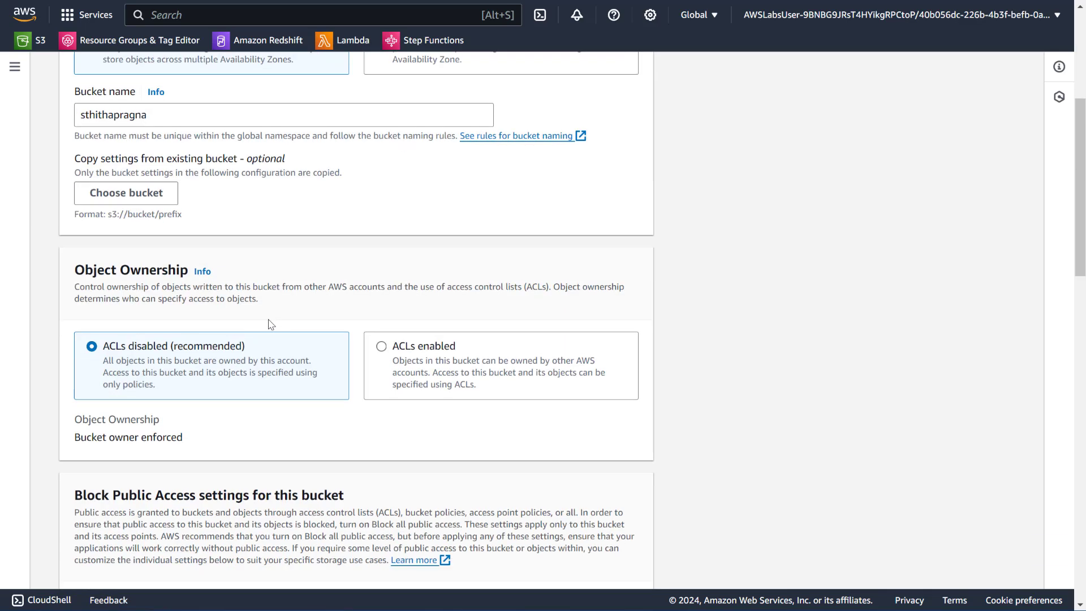
click(303, 122)
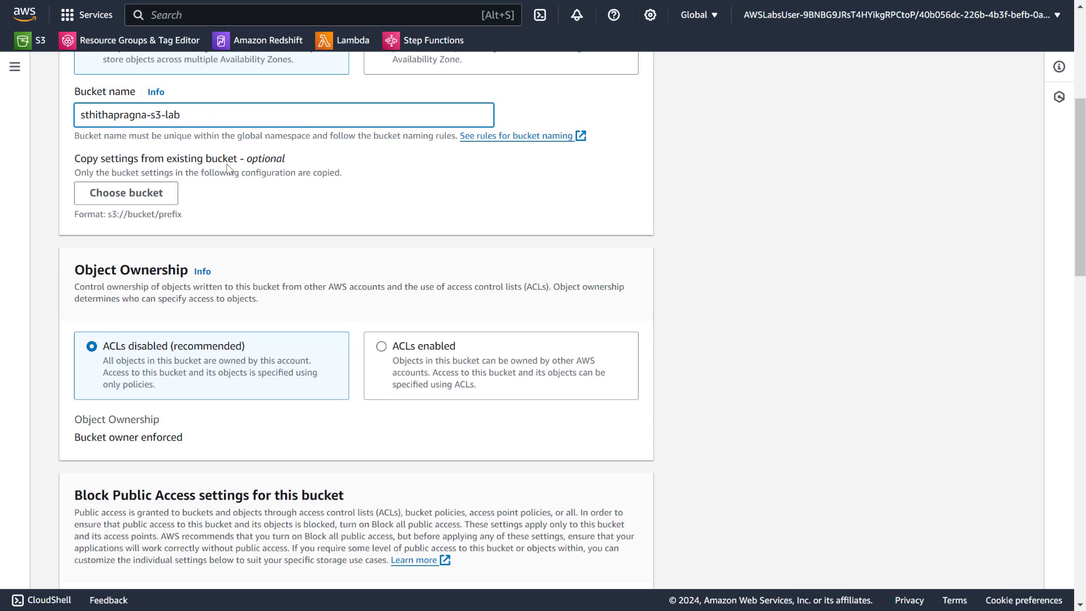
Step: Enable Bucket Versioning for the new bucket
scroll(227, 168, down, 4)
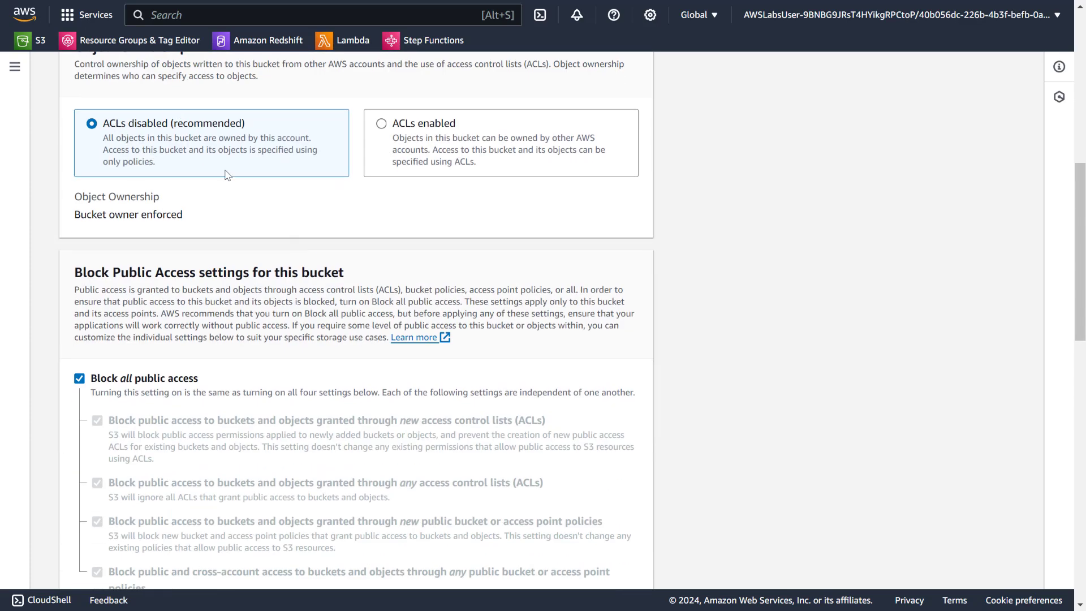
scroll(107, 378, down, 8)
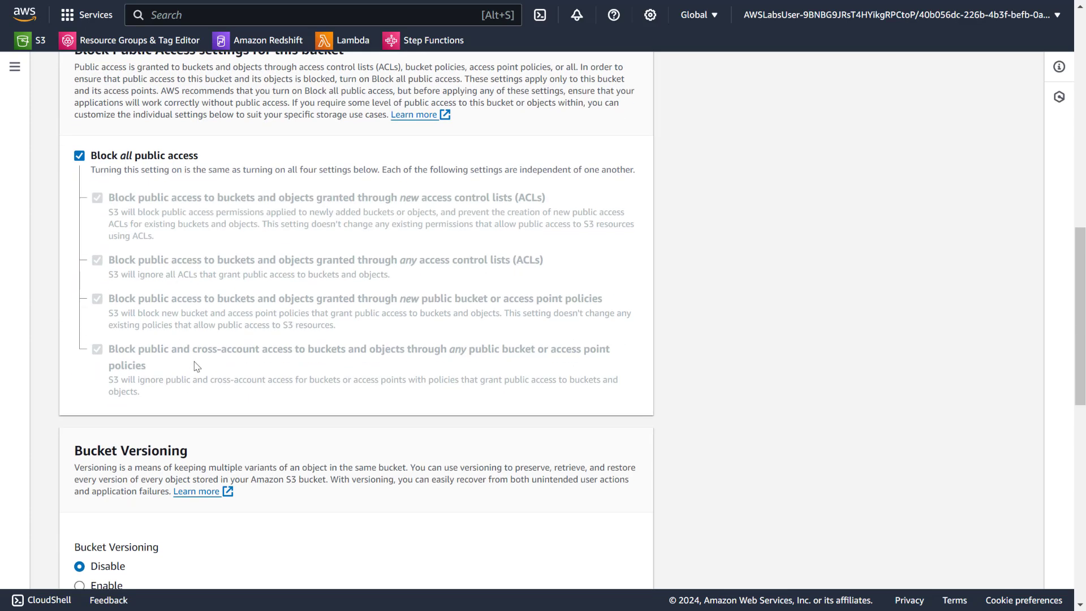
click(103, 366)
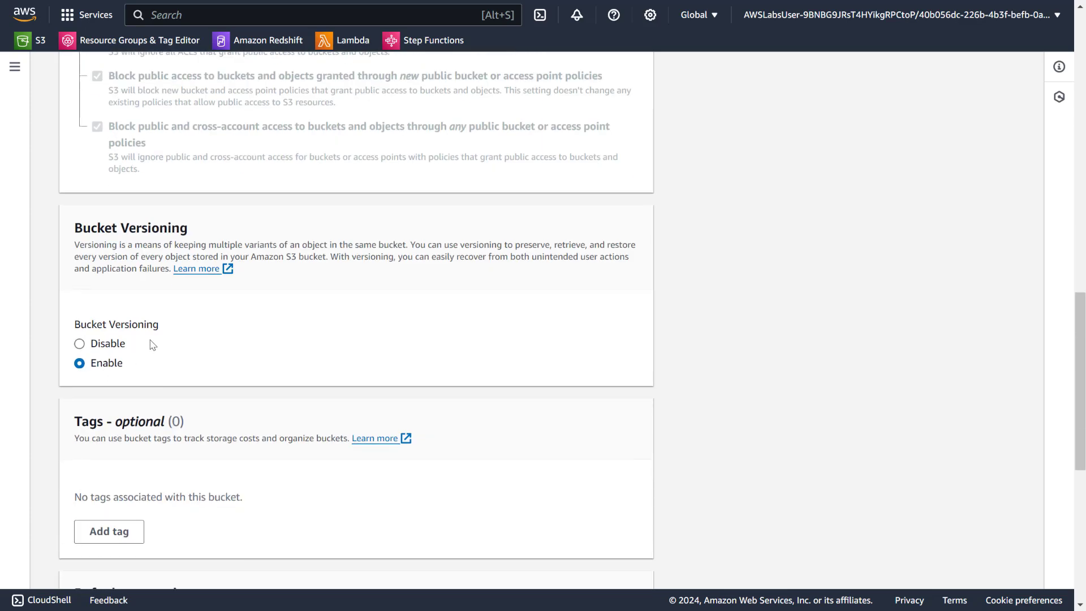
Step: Review the default encryption and advanced Object Lock settings, and create the bucket
scroll(158, 344, down, 5)
scroll(207, 350, down, 3)
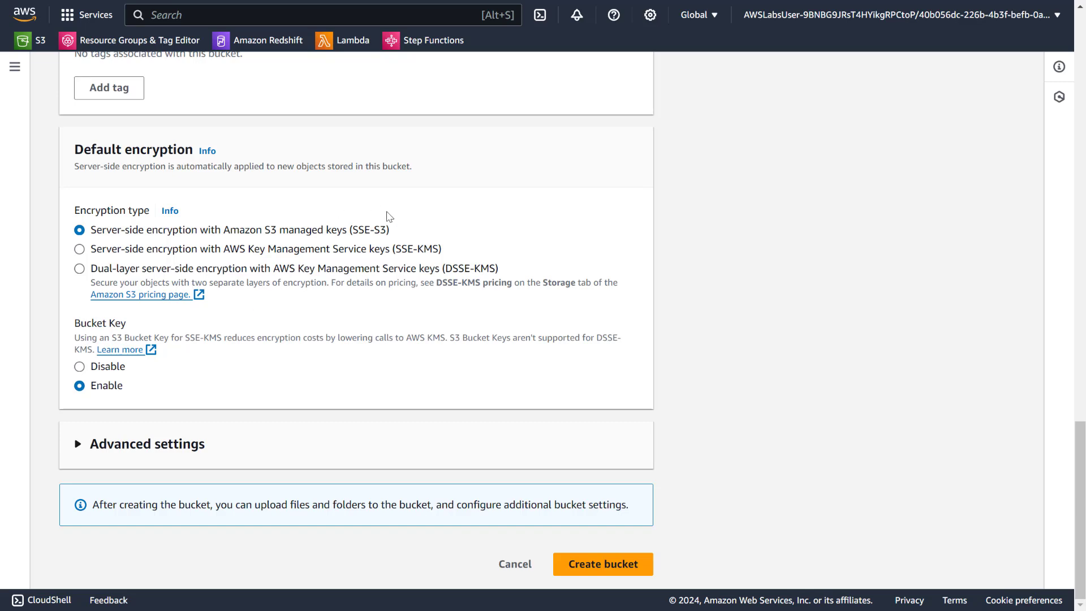
click(78, 444)
scroll(76, 394, down, 4)
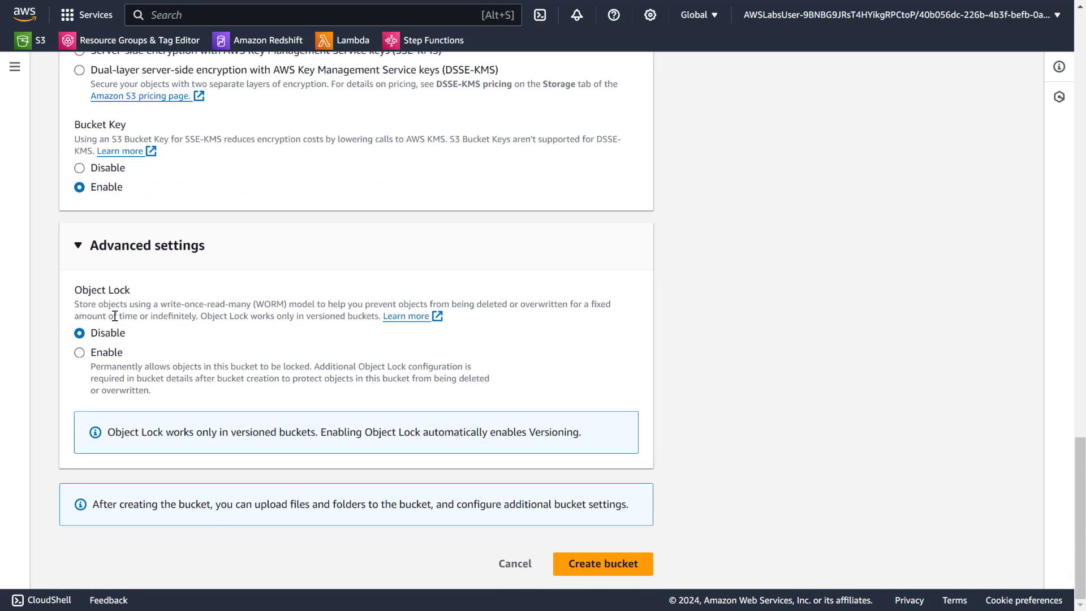
scroll(115, 316, up, 15)
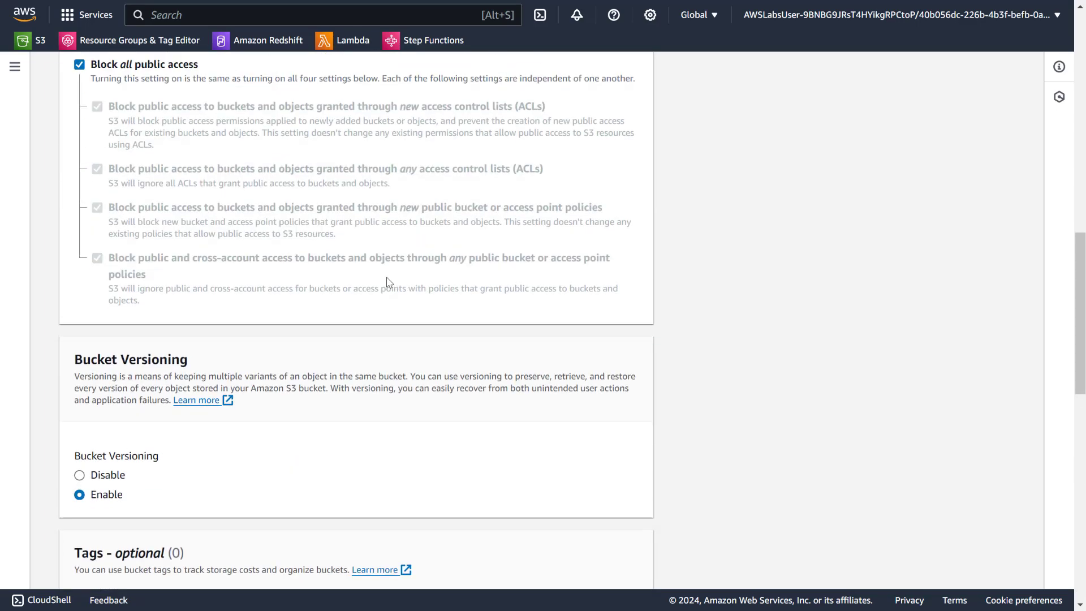
scroll(389, 282, up, 7)
scroll(553, 501, down, 20)
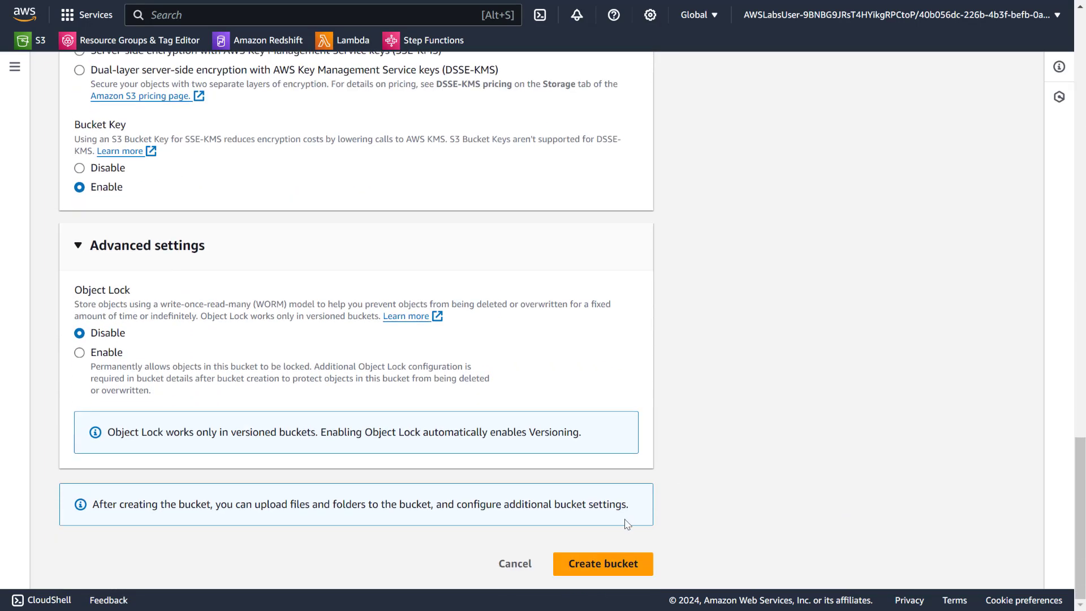
click(639, 563)
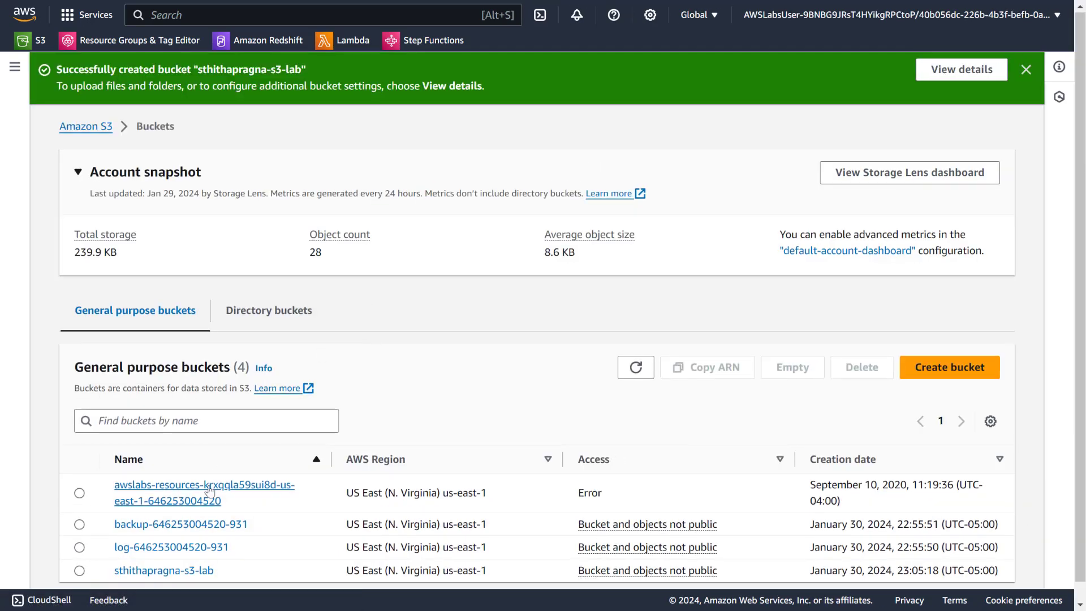
Step: Open the sthithapragna-s3-lab bucket and display its properties
scroll(197, 501, down, 1)
click(157, 553)
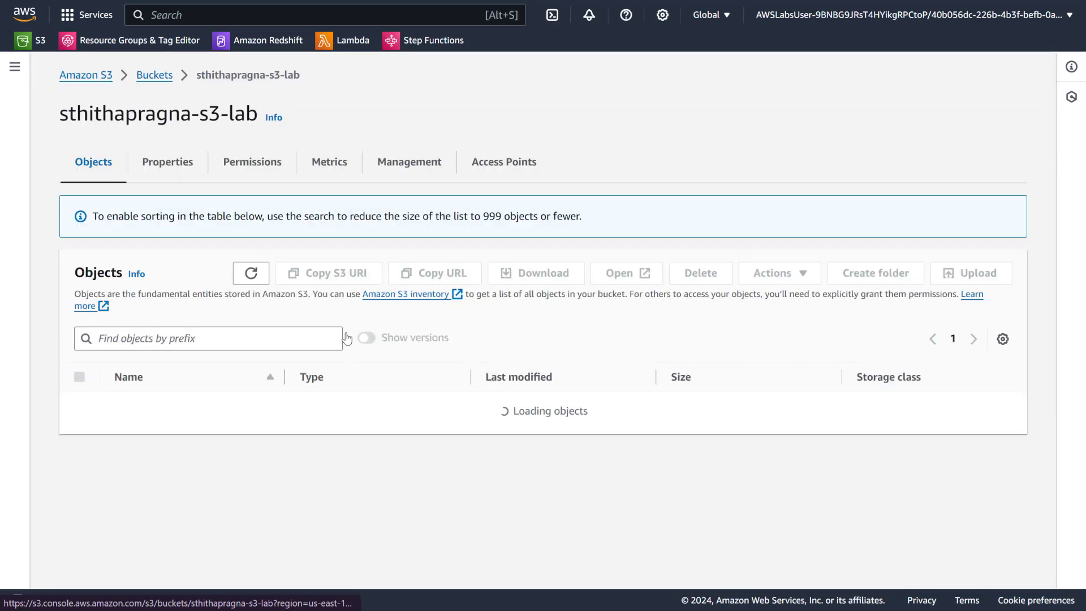
click(173, 167)
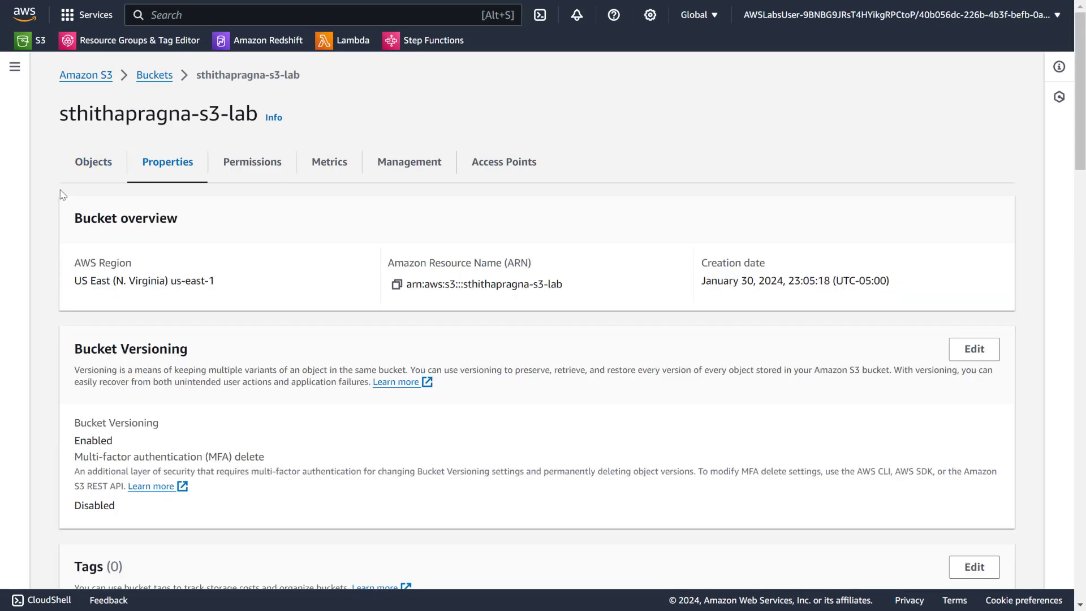
Step: Review the Bucket Versioning and default encryption settings in the bucket's properties
scroll(130, 340, down, 1)
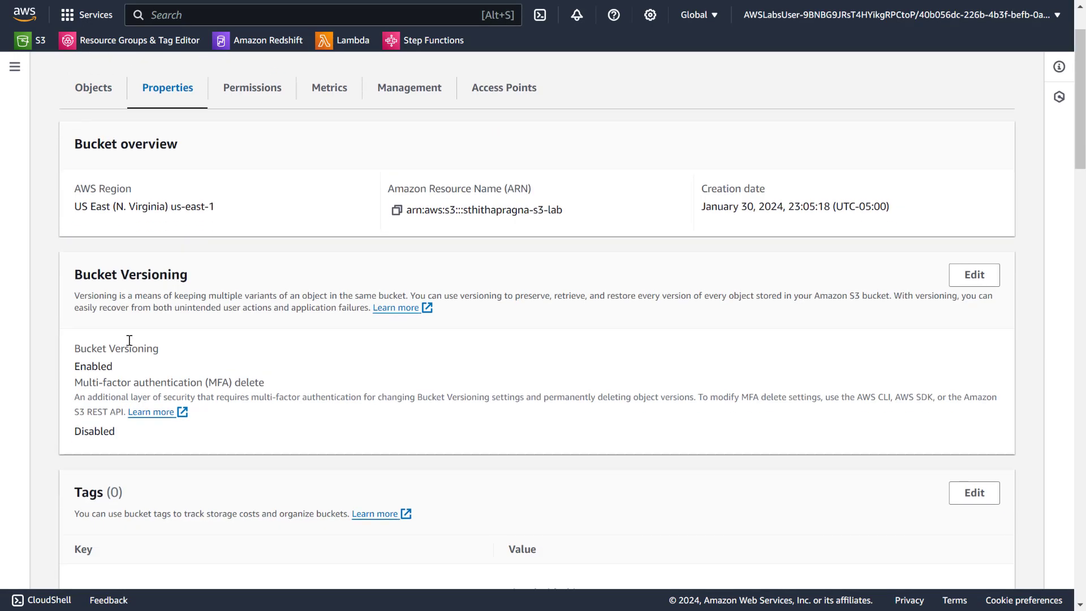
double_click(93, 366)
scroll(64, 311, down, 6)
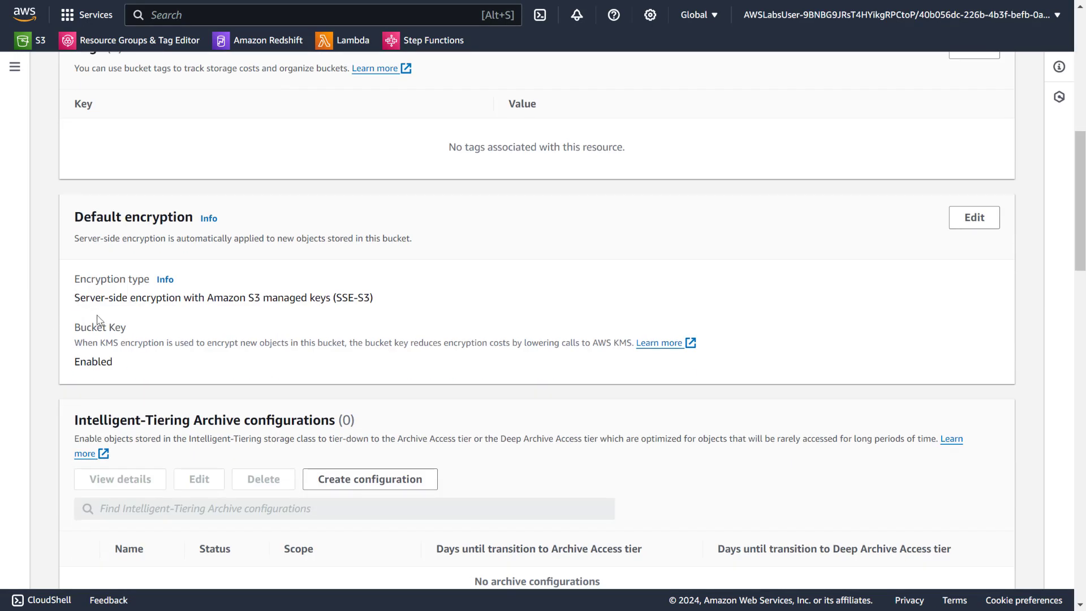
double_click(86, 361)
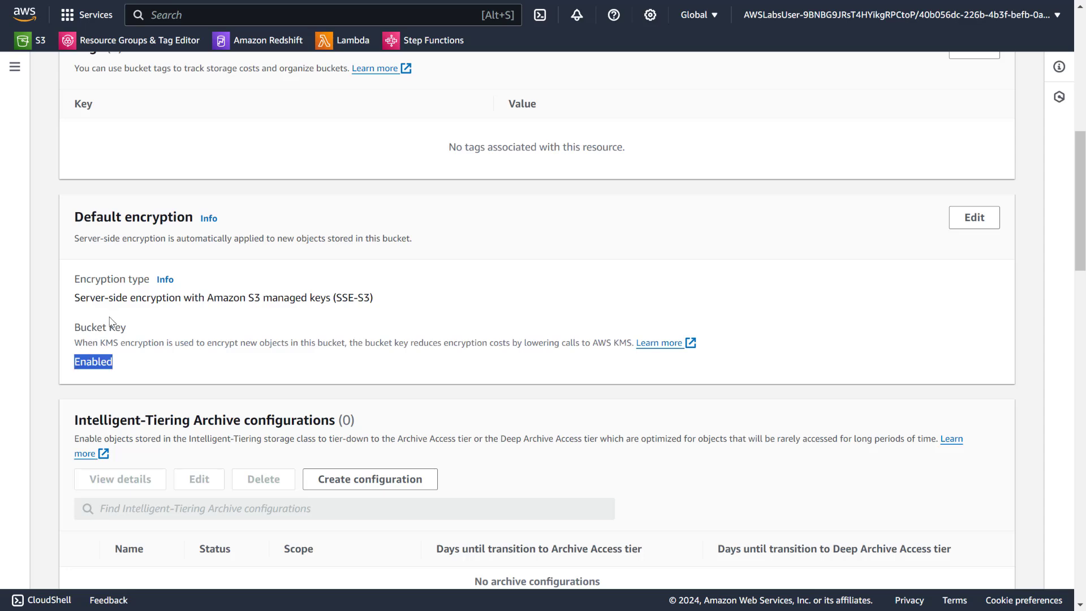
scroll(249, 254, up, 7)
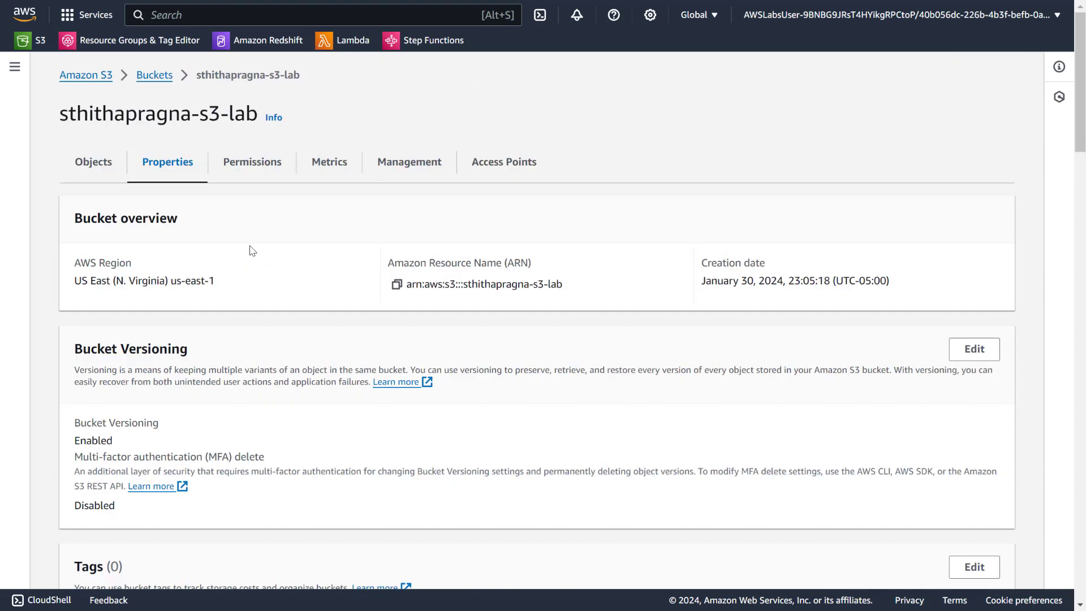
Step: Start a lifecycle rule for the bucket and name it "Archive files older than one year"
click(381, 165)
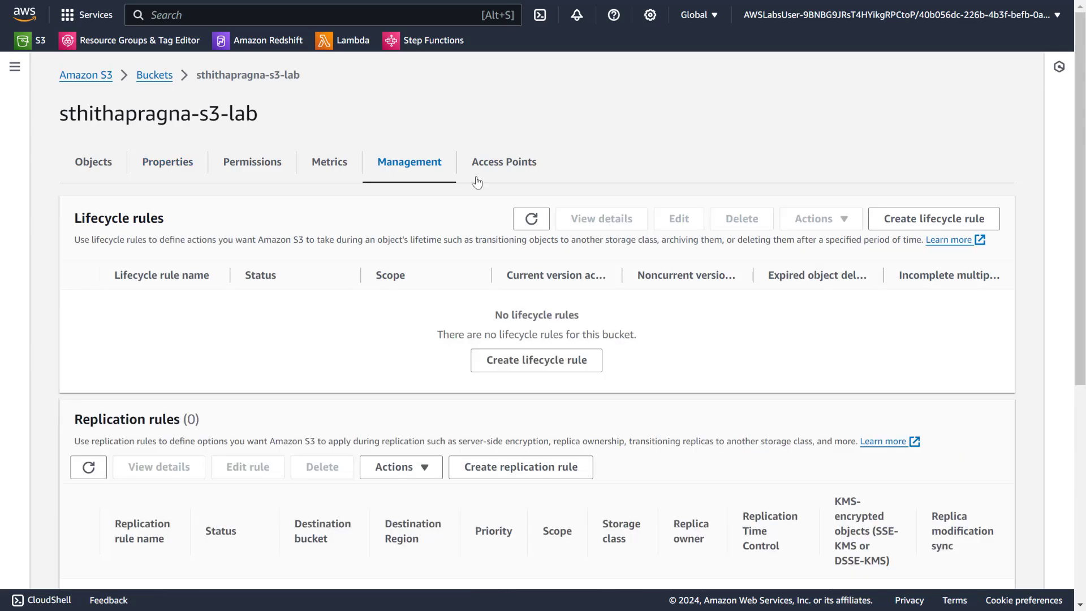
click(922, 220)
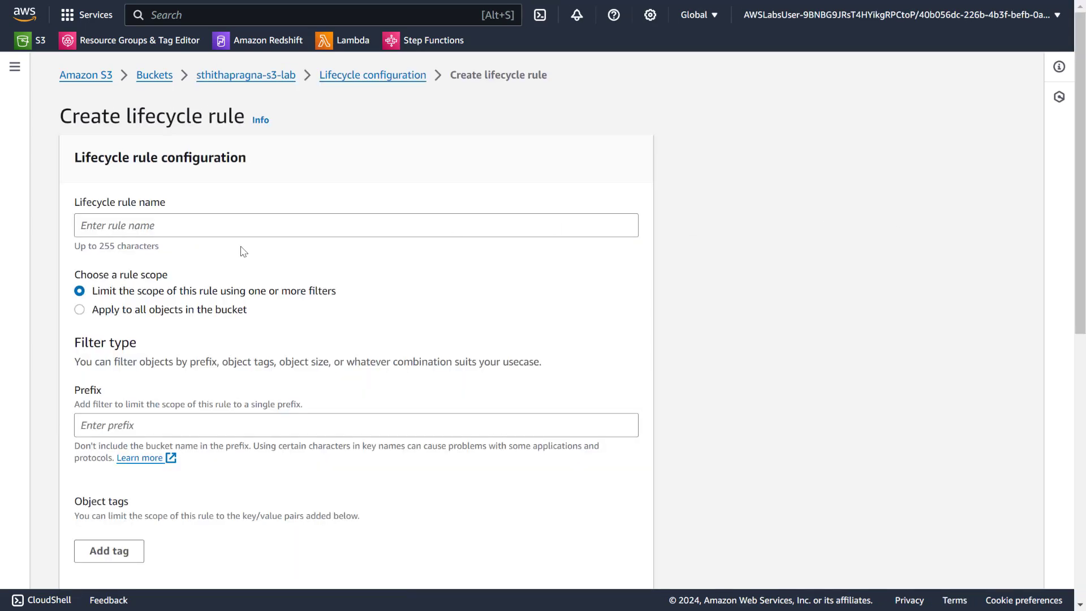
click(232, 218)
click(193, 227)
text(Archive files older than one year)
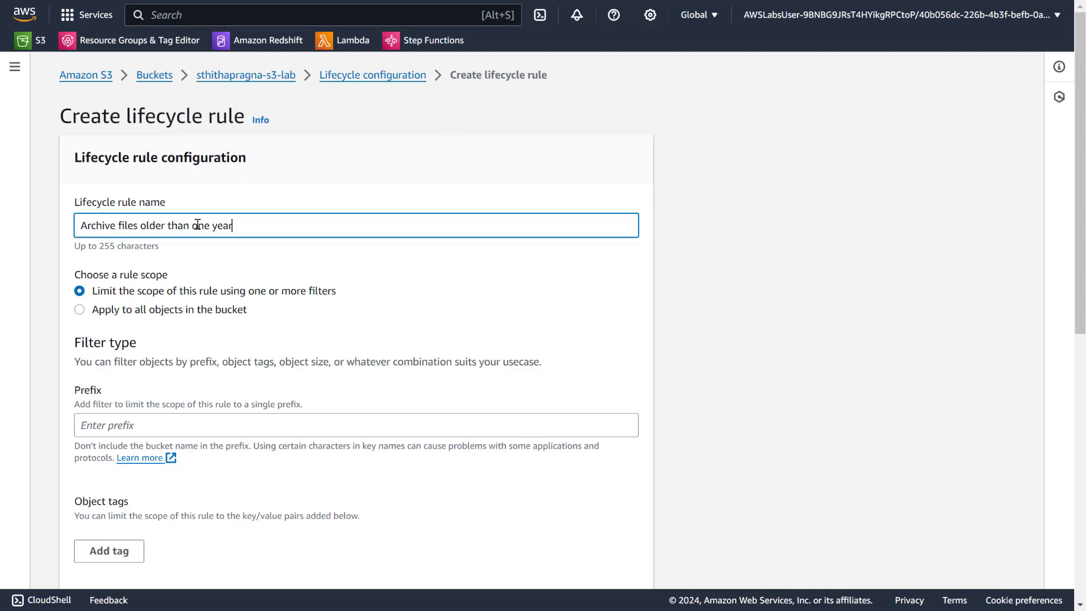
Step: Apply the lifecycle rule to all objects in the bucket and acknowledge that scope
click(184, 312)
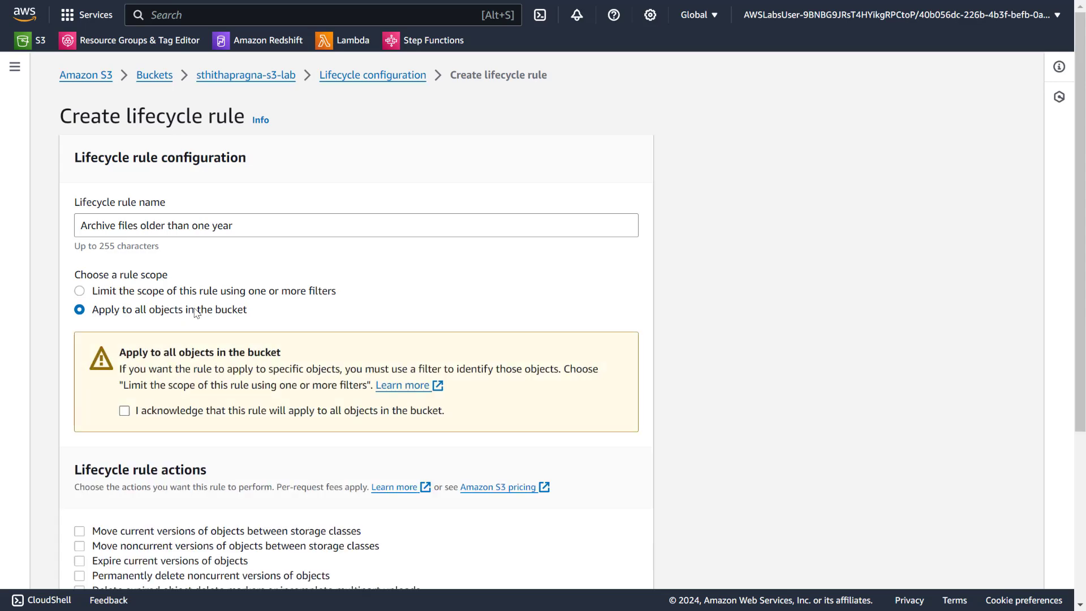
scroll(199, 294, down, 3)
click(196, 264)
scroll(169, 288, down, 2)
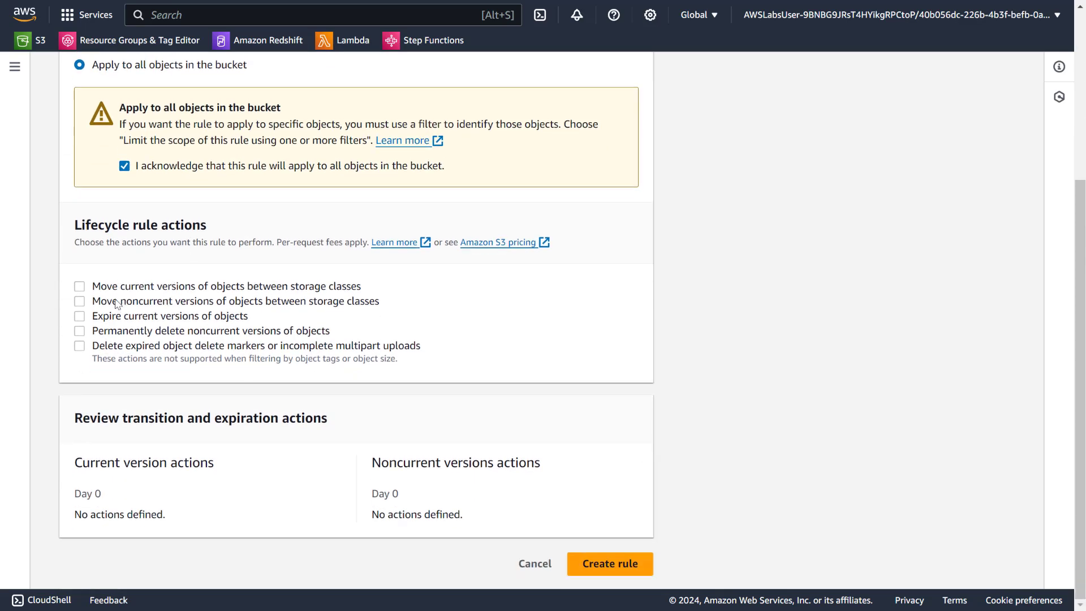
Step: Set the rule to move current object versions to Glacier Deep Archive 365 days after object creation
click(170, 286)
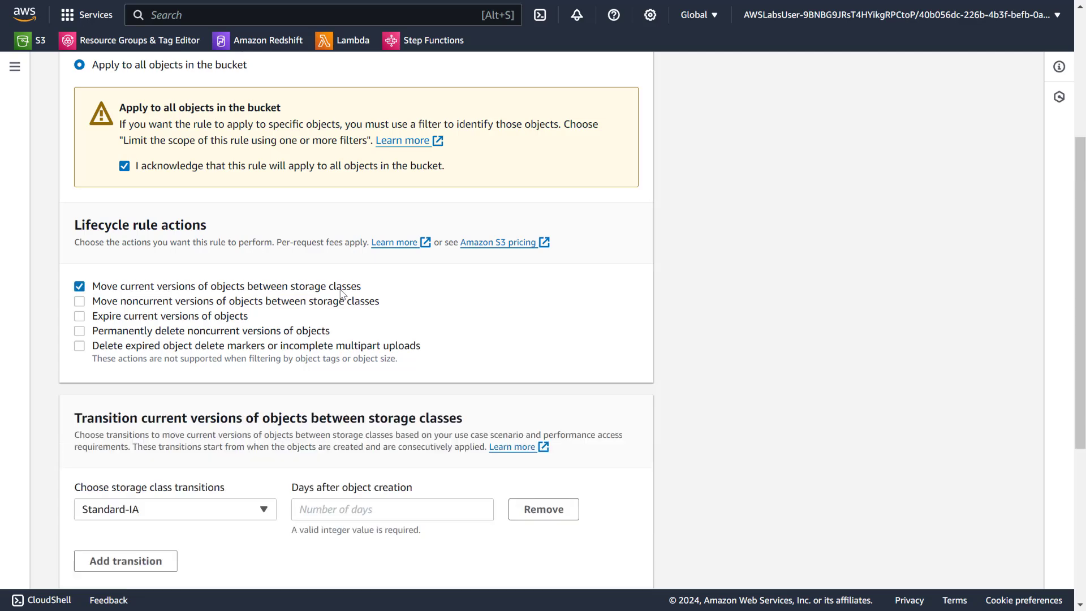
scroll(341, 294, down, 4)
click(258, 287)
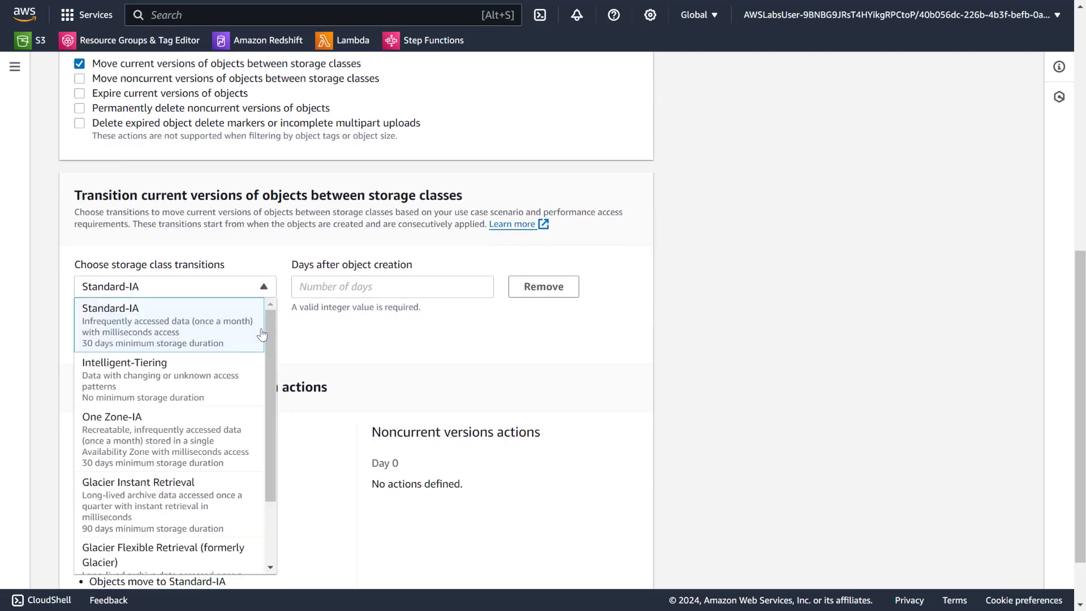
scroll(262, 368, down, 5)
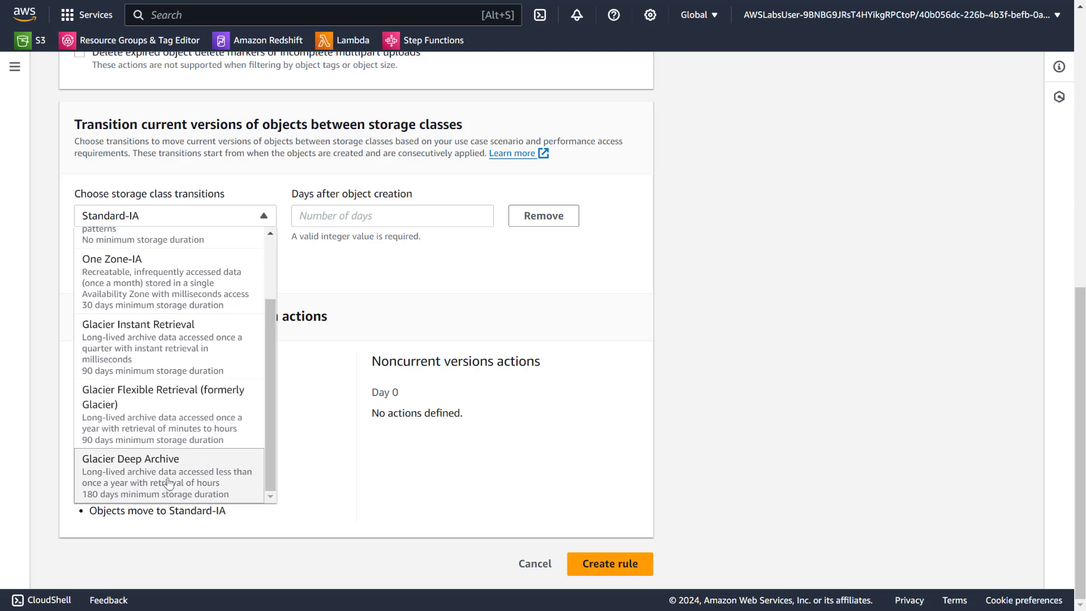
click(168, 483)
click(362, 219)
text(365)
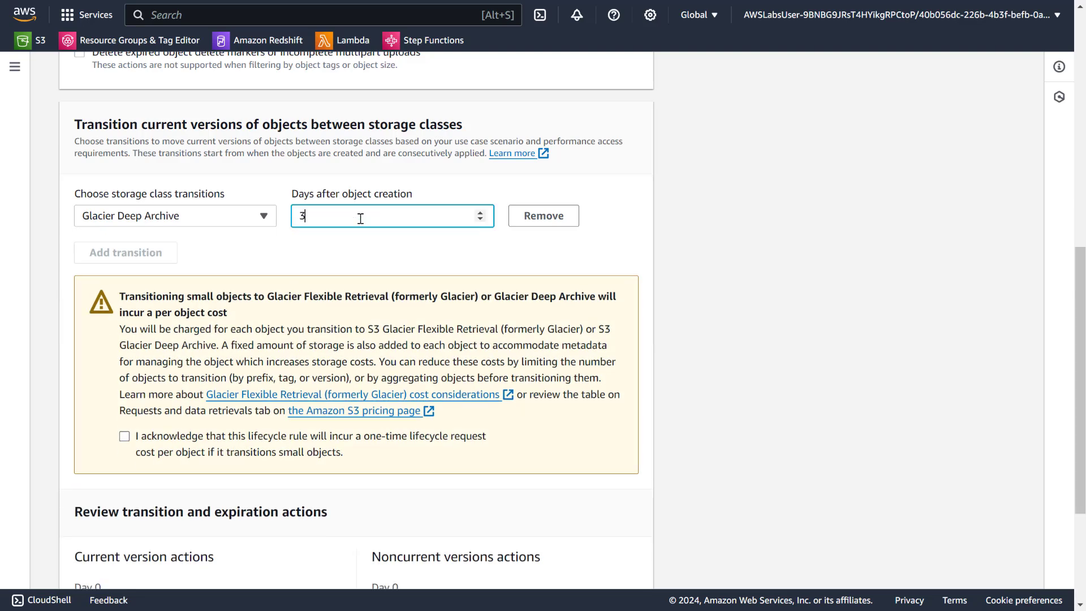
Step: Acknowledge the one-time lifecycle request cost for small objects and create the rule
click(124, 438)
scroll(133, 429, down, 3)
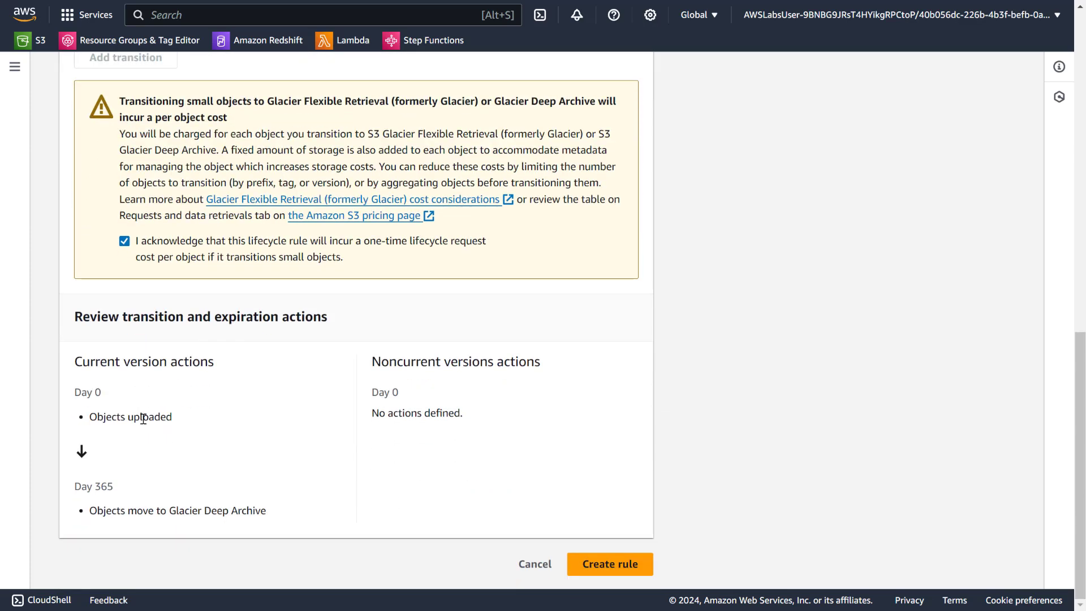
click(595, 562)
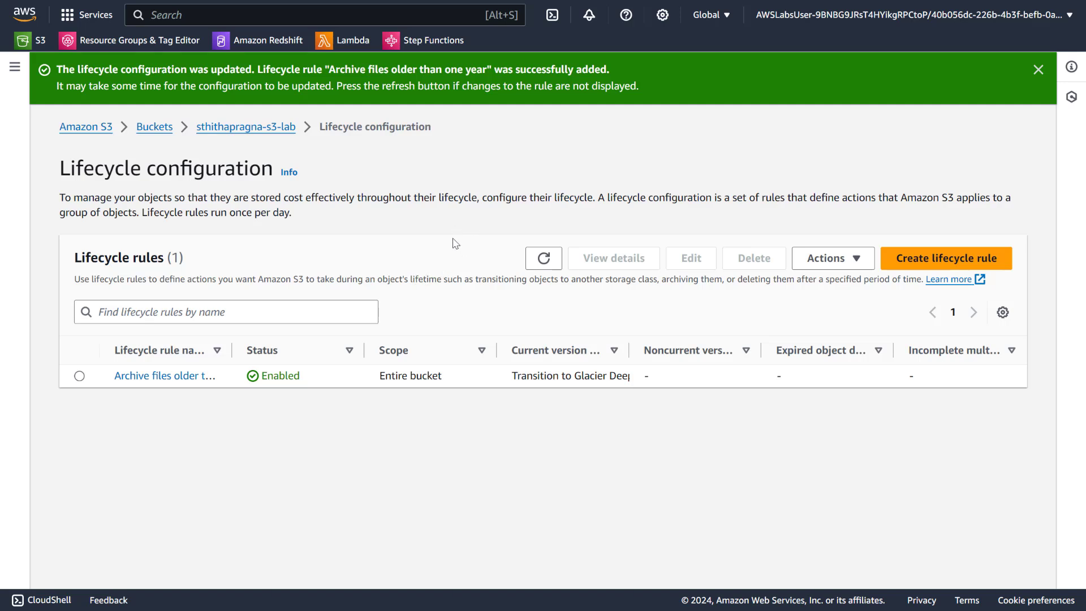
Step: Return to the sthithapragna-s3-lab bucket and check its lifecycle, replication and inventory configurations
click(273, 129)
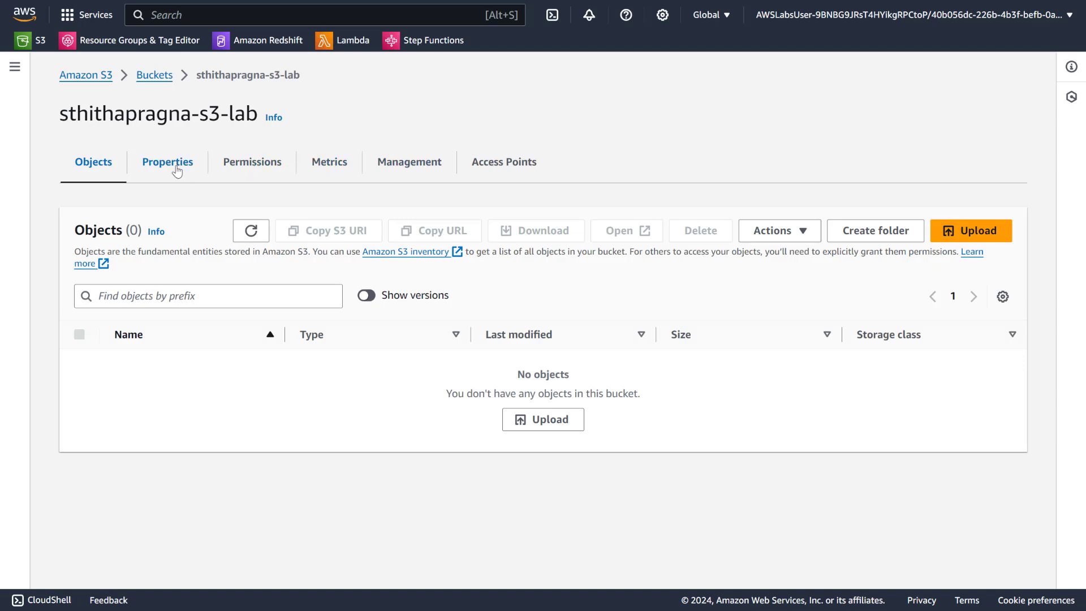
click(390, 165)
scroll(206, 427, down, 5)
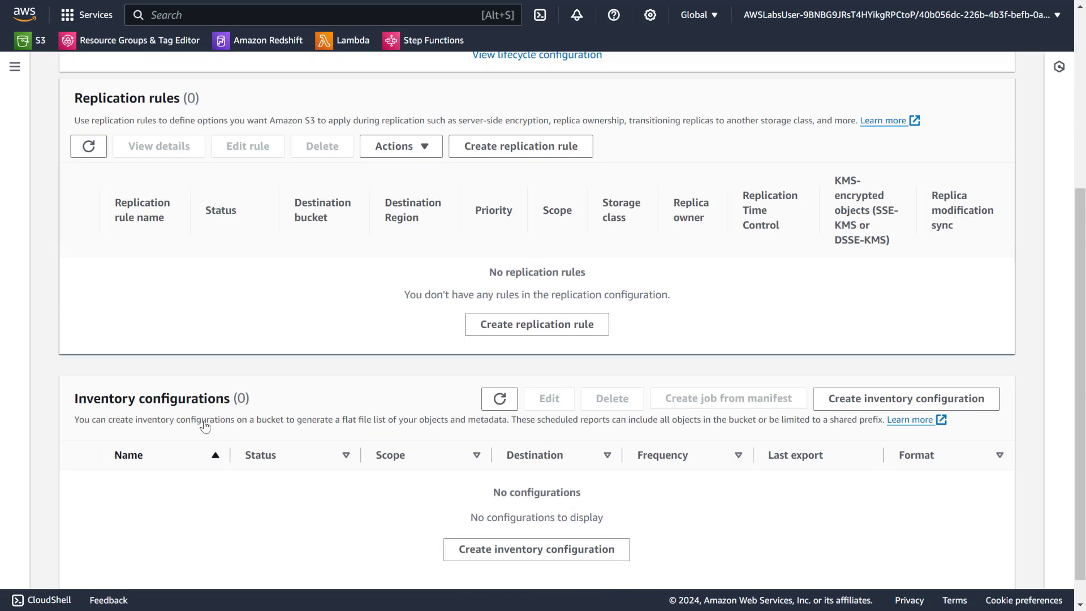
scroll(218, 416, up, 5)
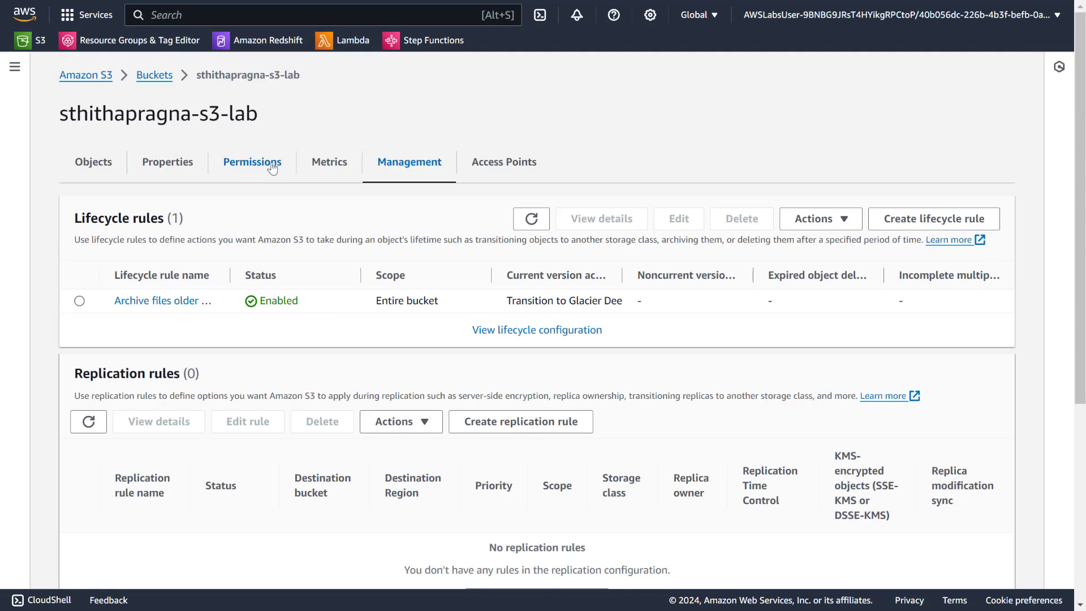
click(110, 176)
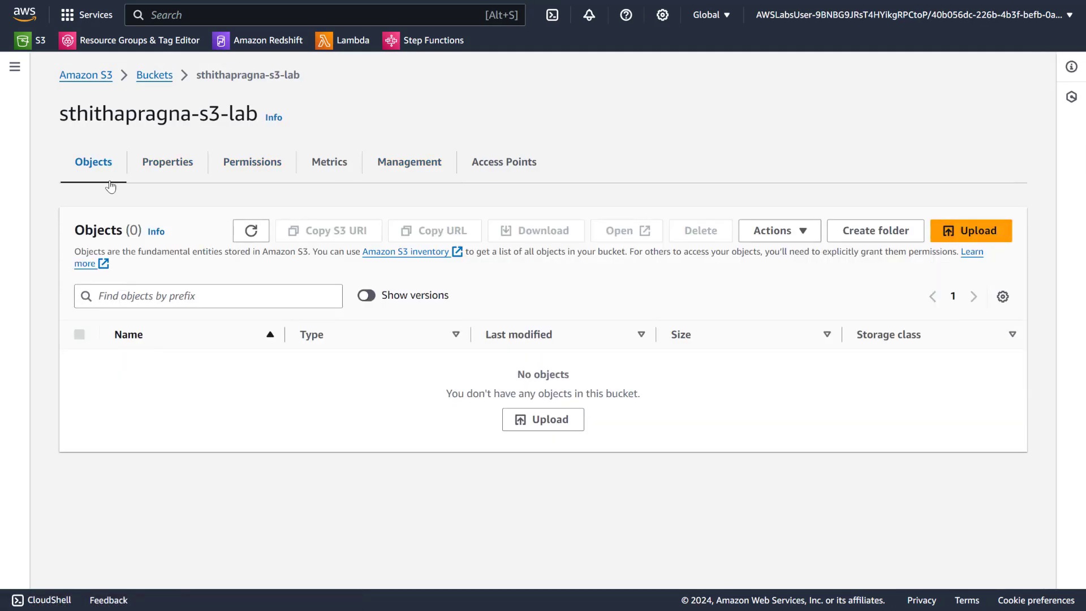
Step: Open the bucket's server access logging settings for editing and set logging to Enable
click(162, 165)
scroll(170, 309, down, 7)
scroll(172, 310, down, 10)
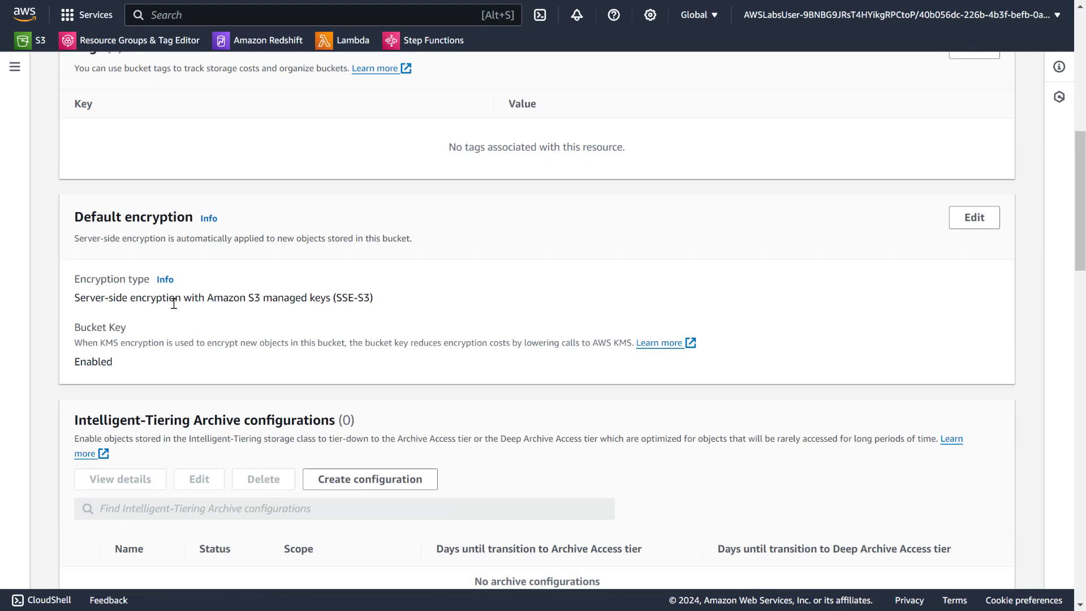
scroll(905, 192, up, 2)
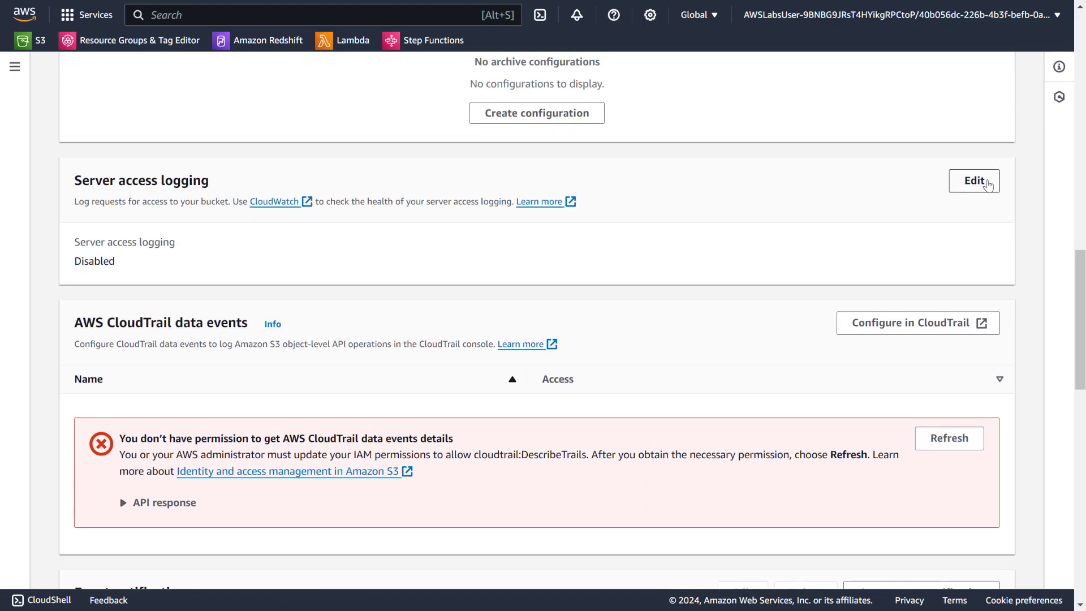
click(968, 179)
click(103, 260)
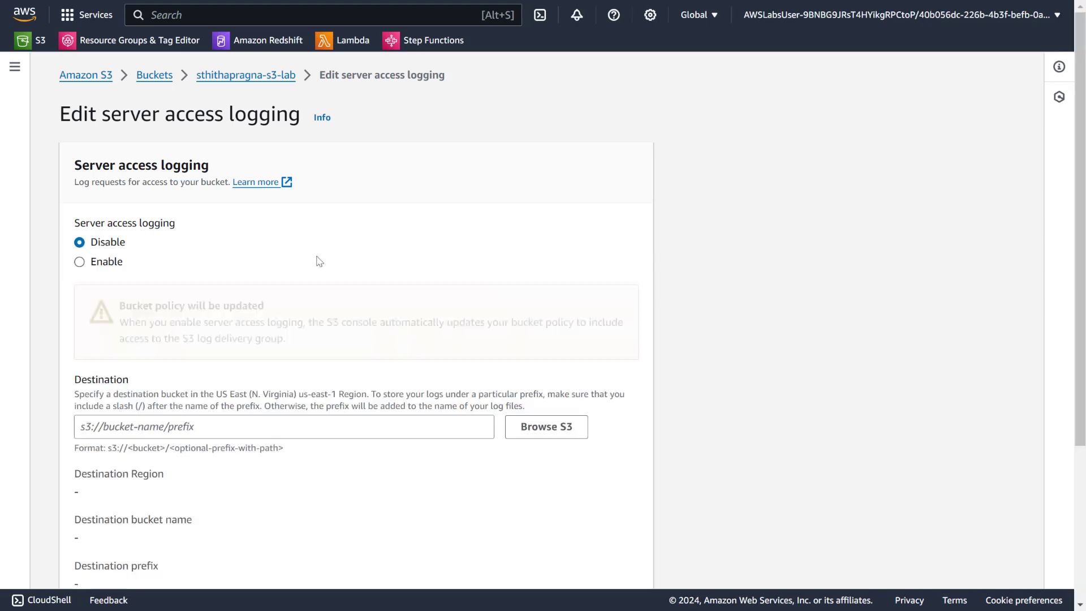
Step: Browse the S3 buckets and choose the existing log bucket as the logging destination
scroll(503, 339, down, 3)
click(534, 289)
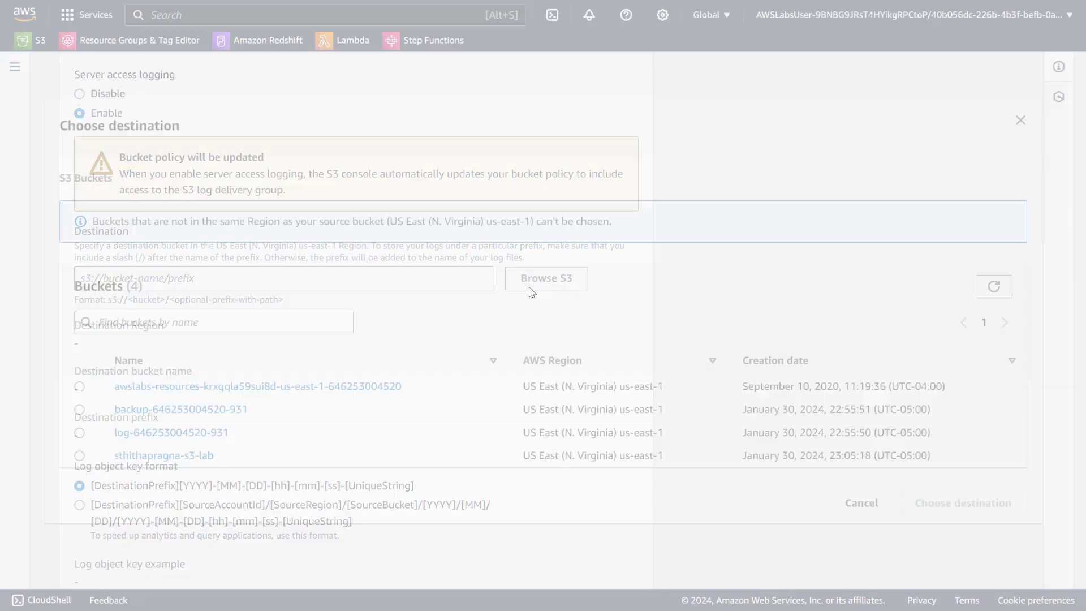
click(79, 428)
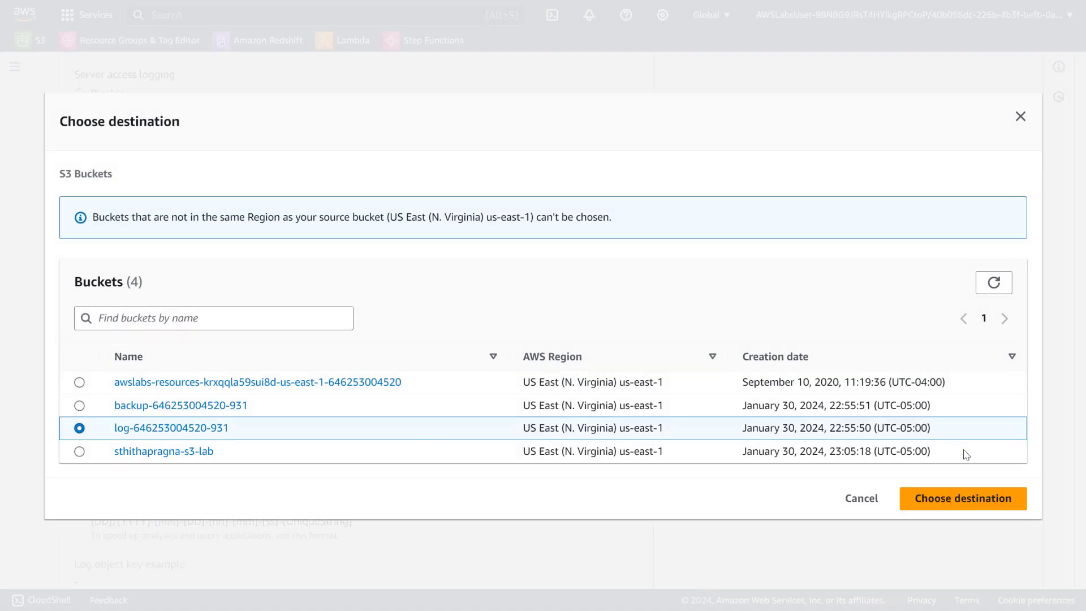
click(960, 497)
Step: Append the prefix /bucketlogs to the logging destination and save the server access logging changes
click(284, 277)
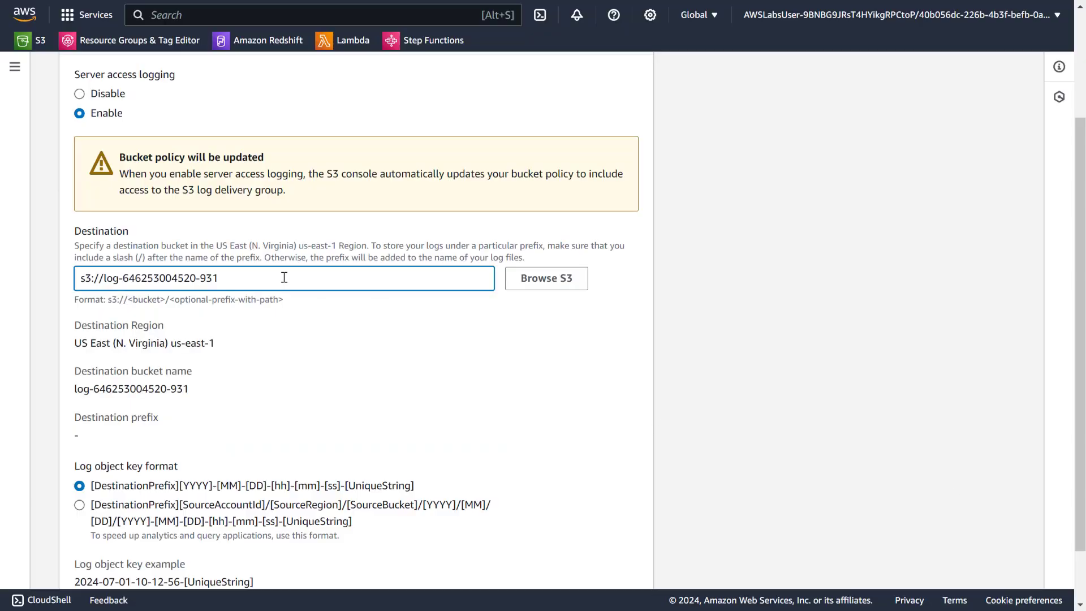
text(/bucketlogs)
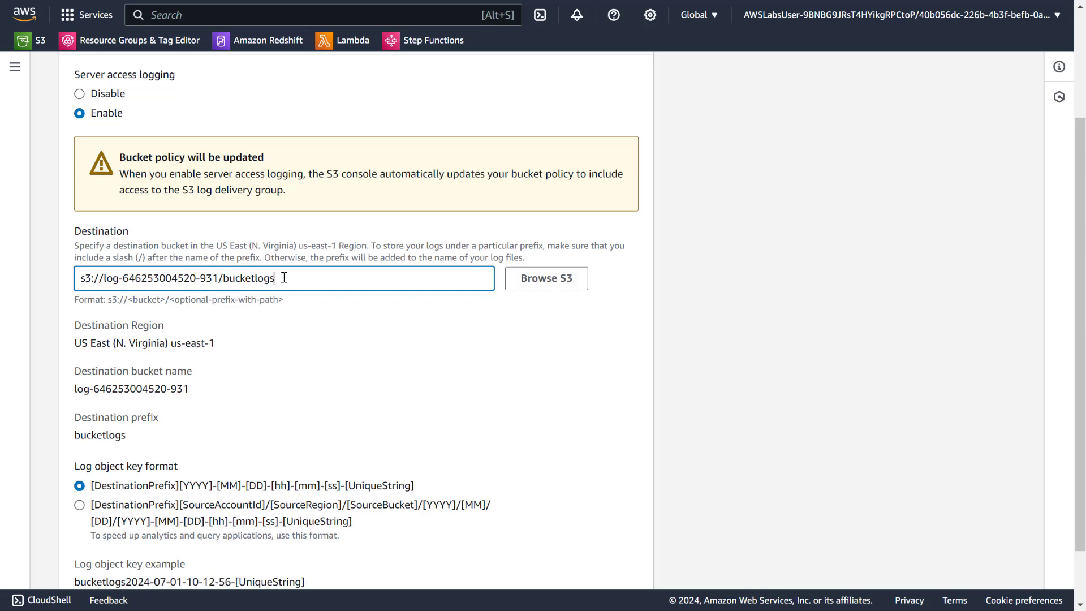
scroll(419, 371, down, 2)
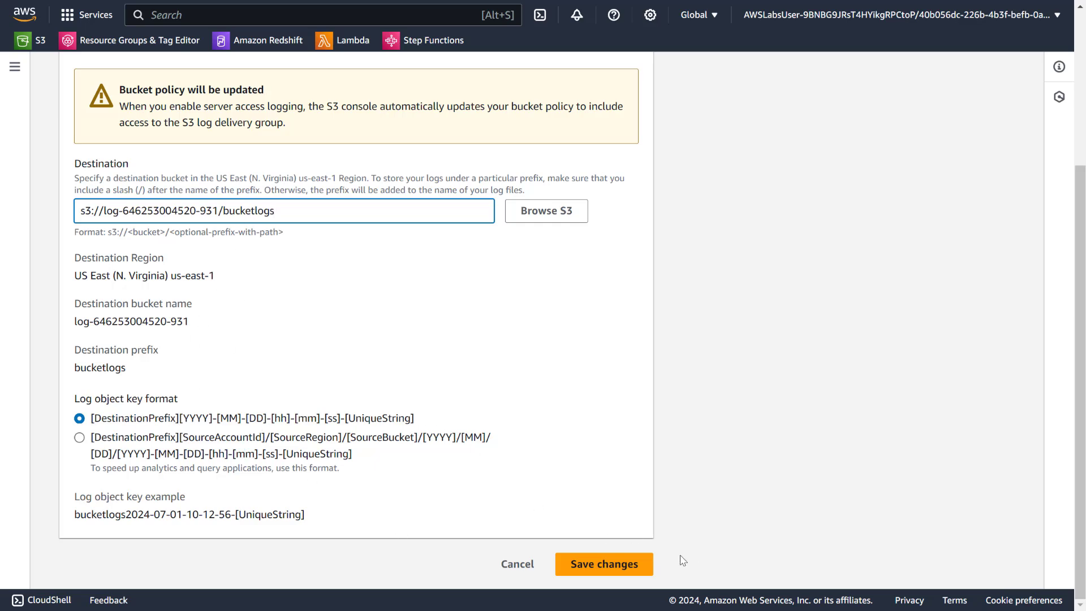
click(613, 566)
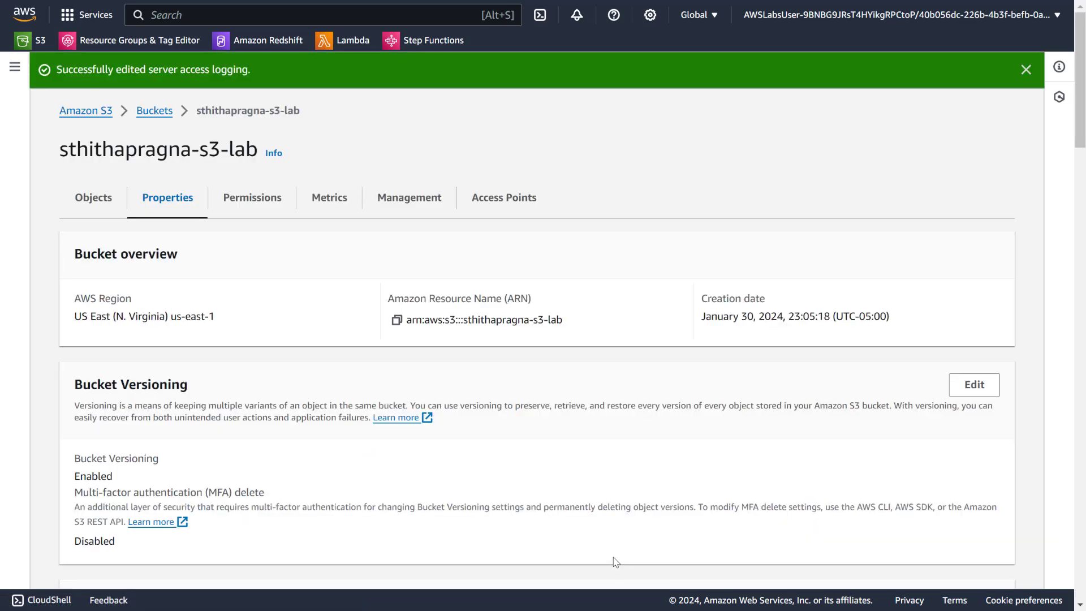
click(1018, 67)
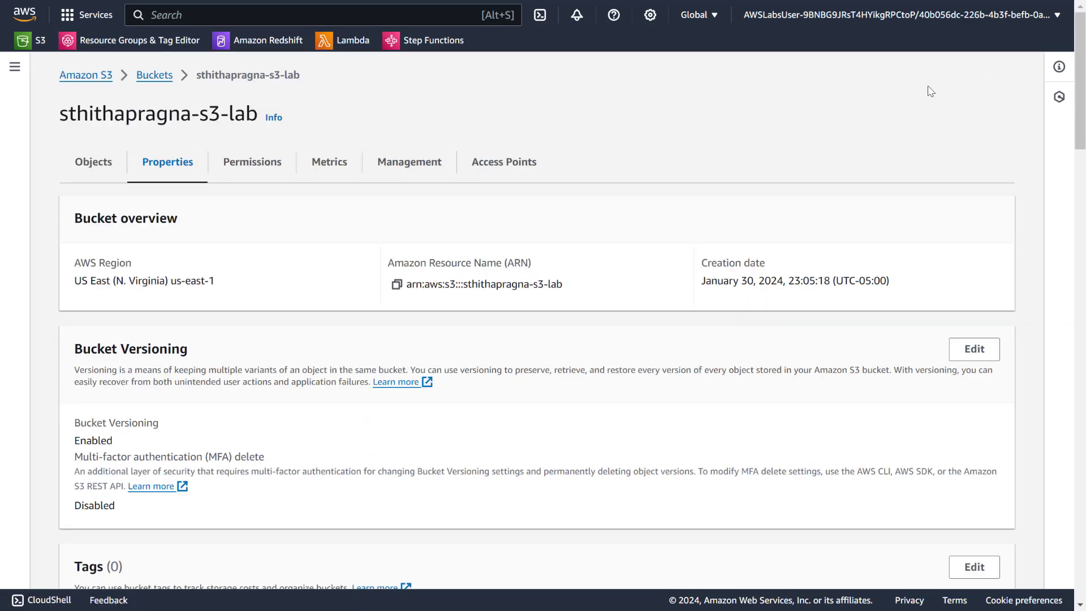
Step: Open the log bucket and examine its permissions, including the bucket policy, Object Ownership and access control list
click(154, 76)
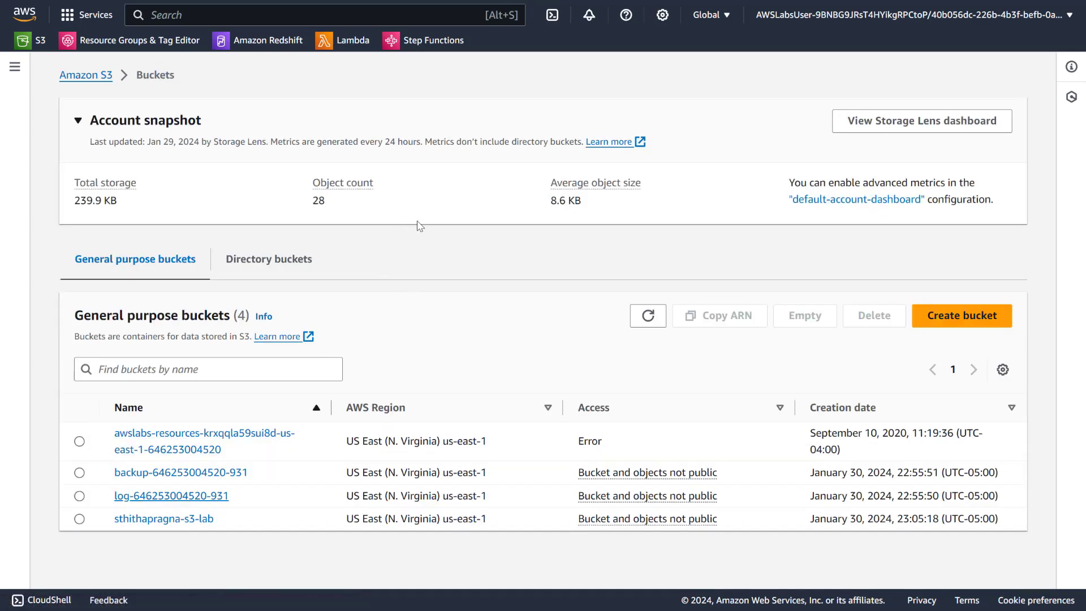
click(151, 496)
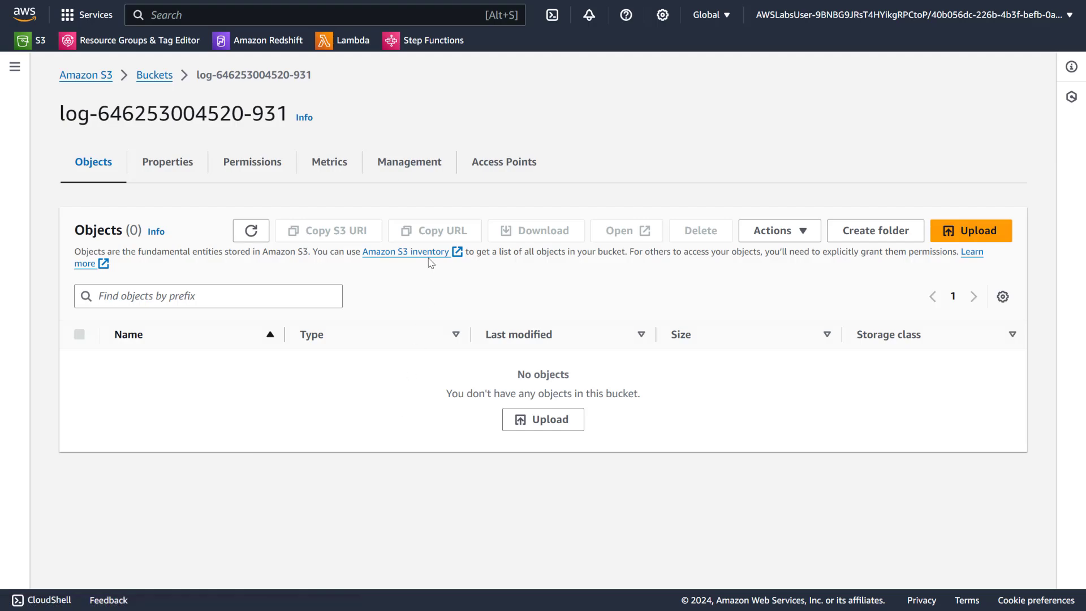
click(258, 163)
scroll(421, 325, down, 6)
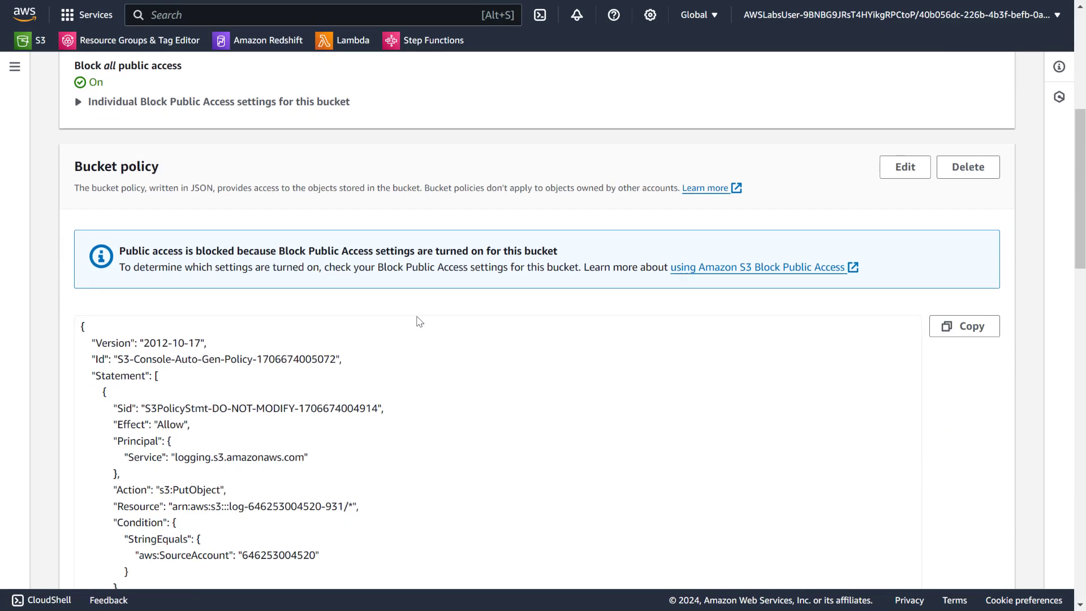
scroll(419, 321, down, 10)
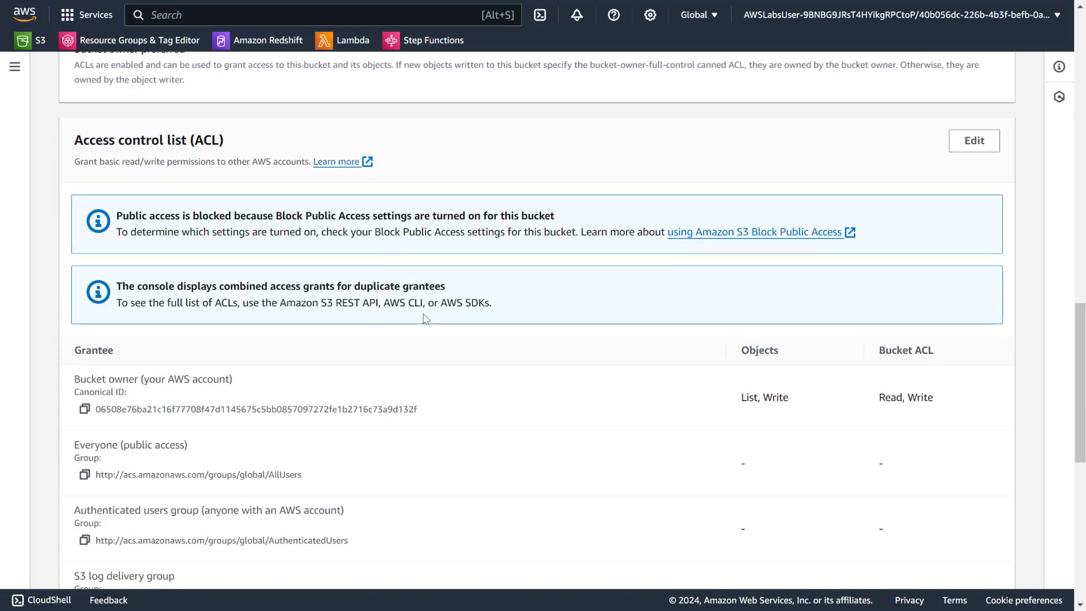
scroll(425, 317, down, 8)
scroll(424, 315, up, 8)
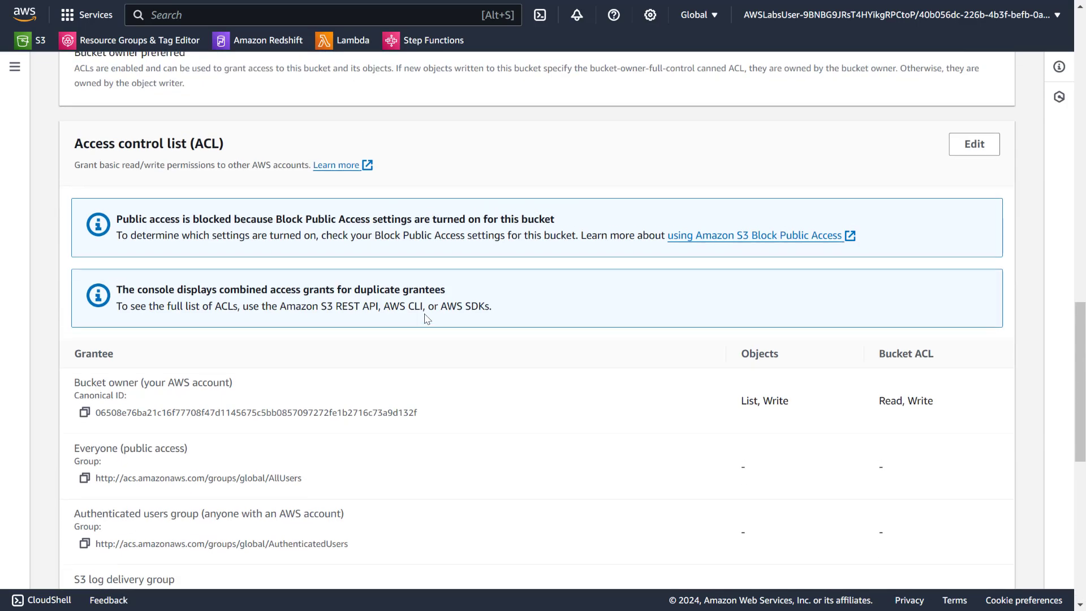
scroll(427, 318, up, 6)
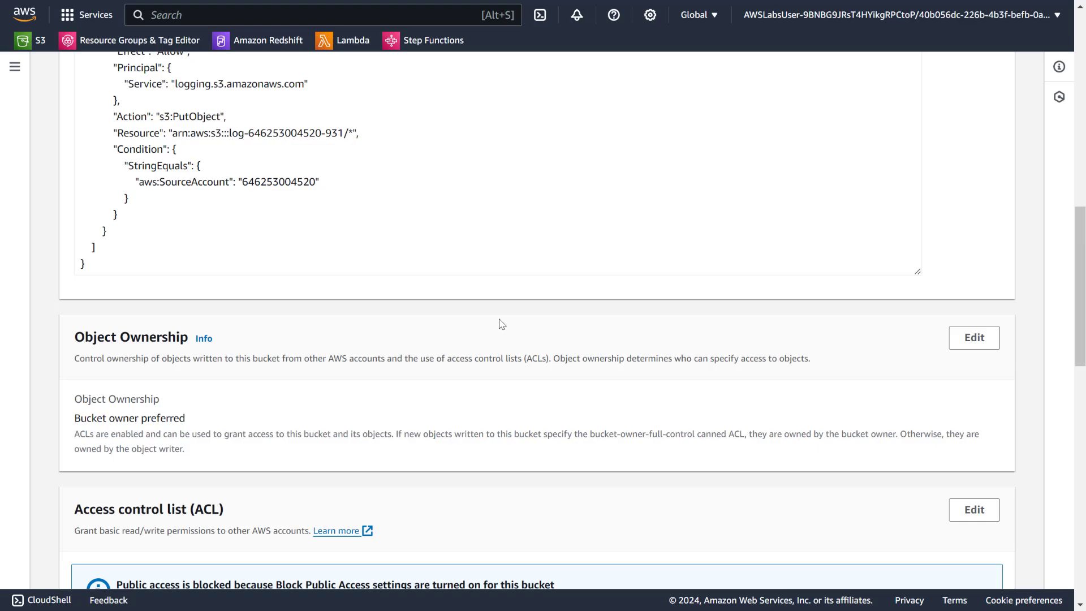
Step: Examine the log bucket's access control list and block public access settings, and inspect its bucket policy in the editor without changing it
scroll(502, 323, down, 5)
scroll(497, 296, down, 6)
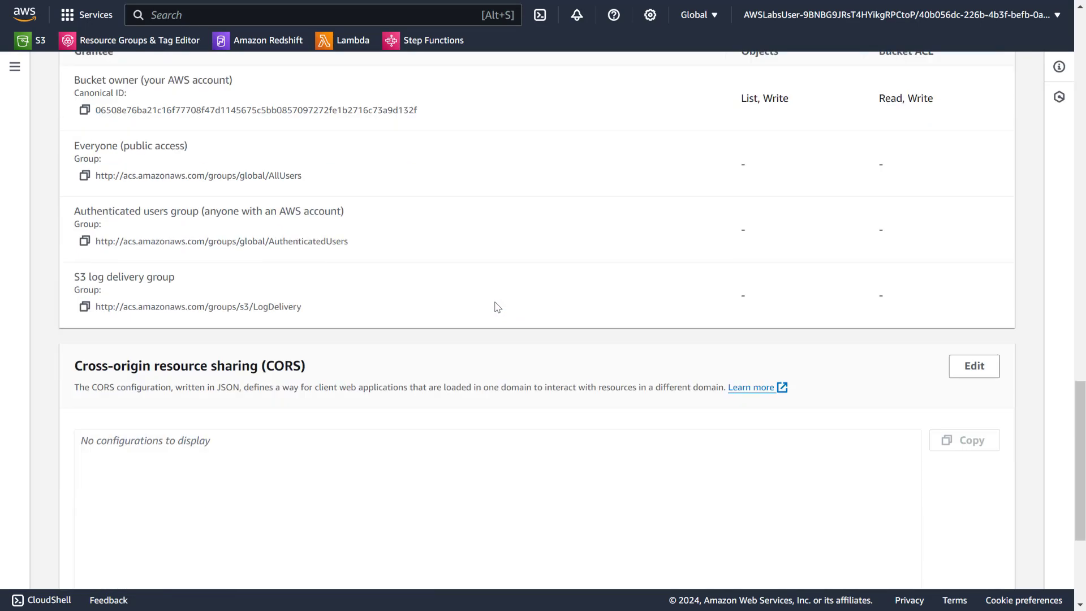
scroll(498, 302, down, 1)
scroll(502, 314, up, 20)
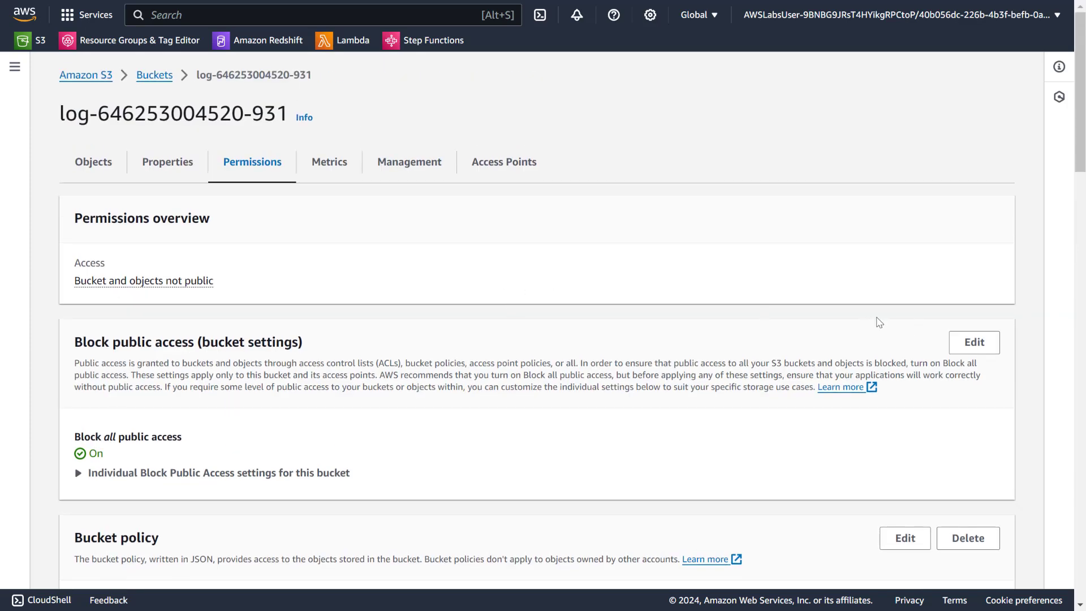
scroll(848, 316, down, 3)
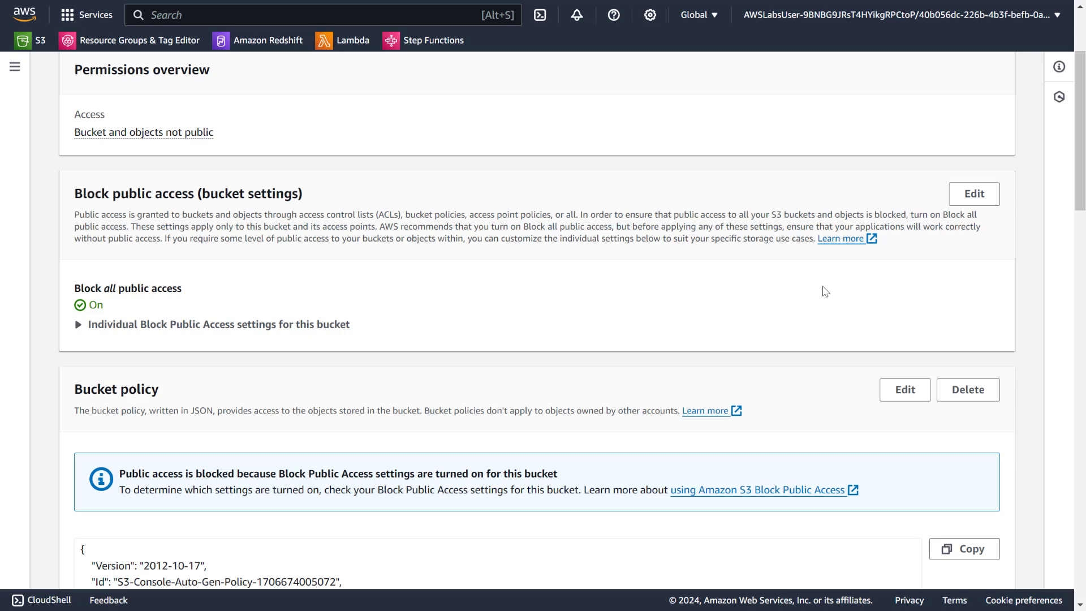
scroll(825, 291, down, 2)
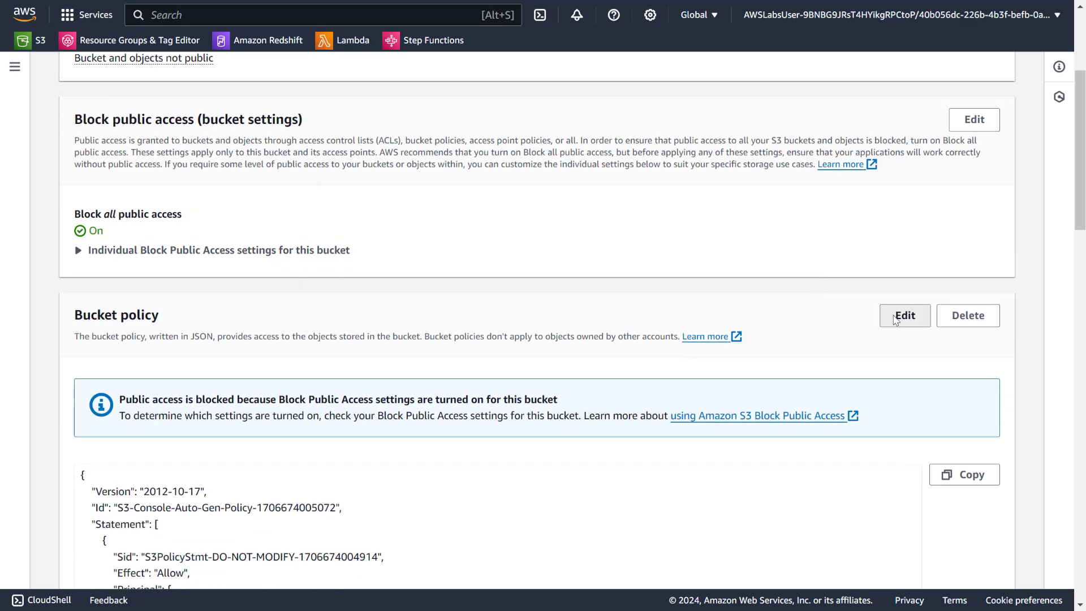
click(903, 315)
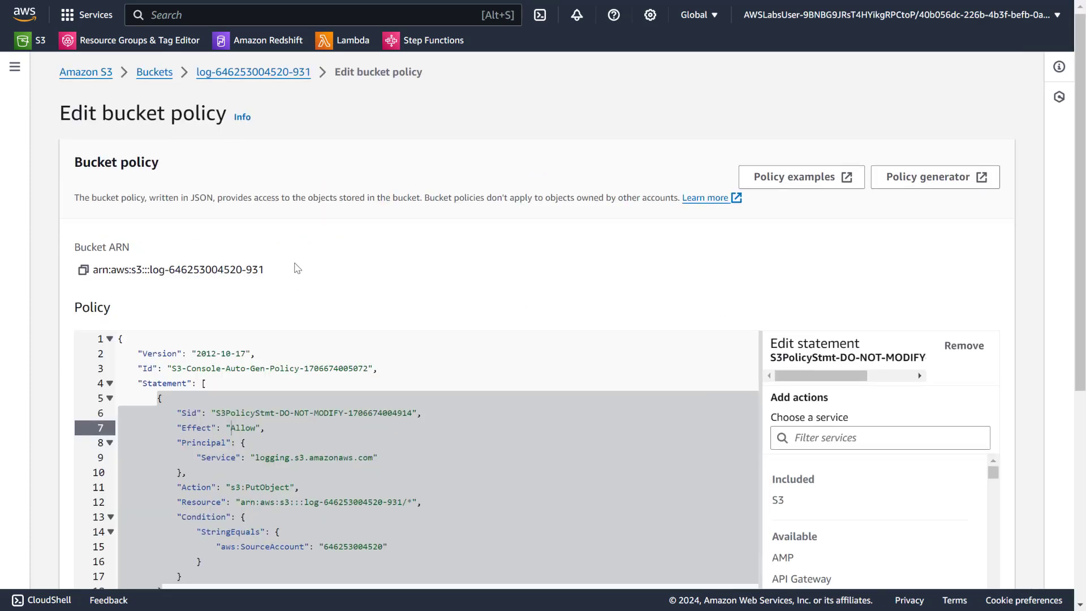
scroll(295, 262, down, 2)
scroll(891, 156, down, 5)
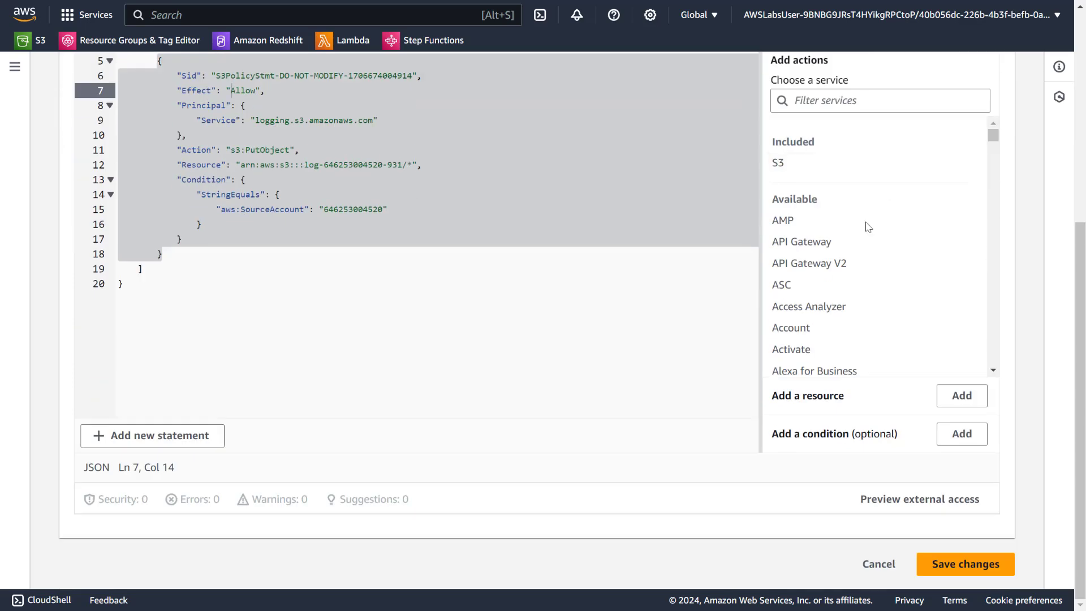
scroll(853, 474, up, 6)
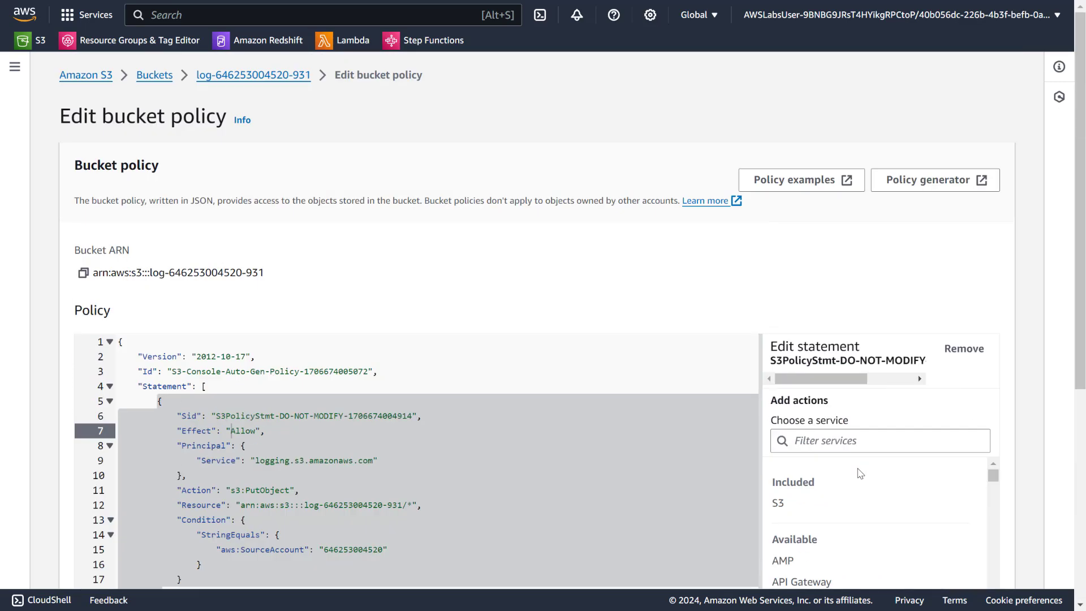
scroll(853, 474, down, 4)
scroll(735, 477, down, 6)
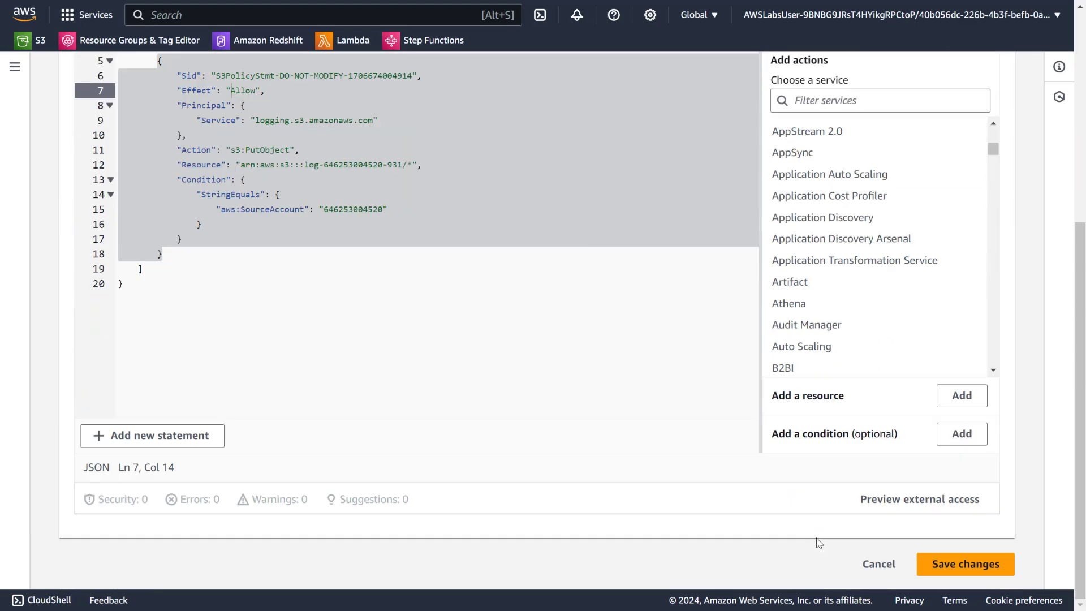
click(857, 563)
Step: Grant the S3 log delivery group Write access on Objects in the log bucket's access control list and save the changes
scroll(780, 469, down, 5)
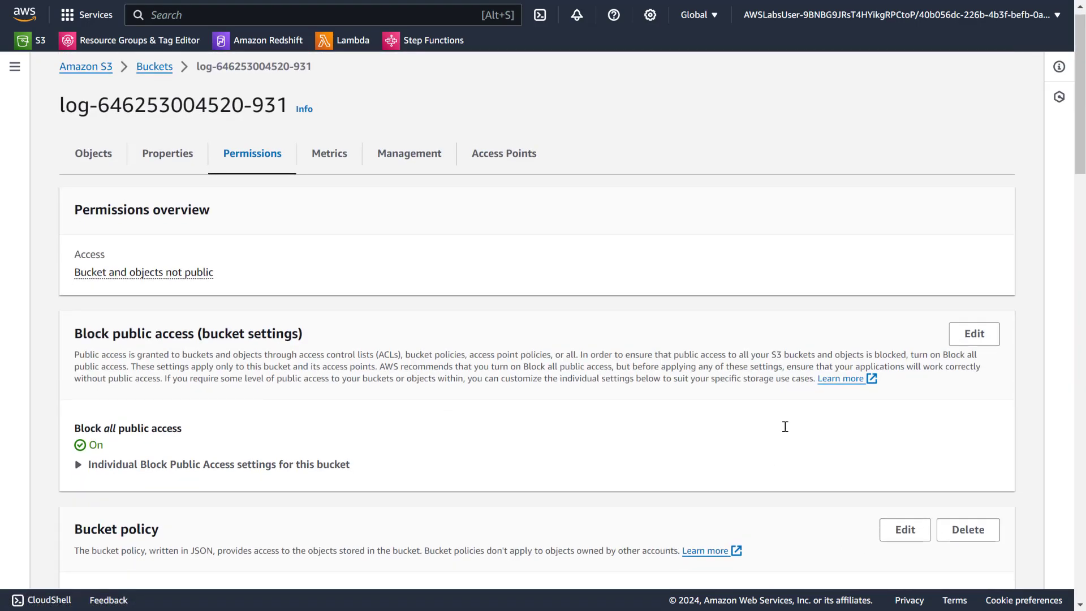
scroll(783, 418, down, 10)
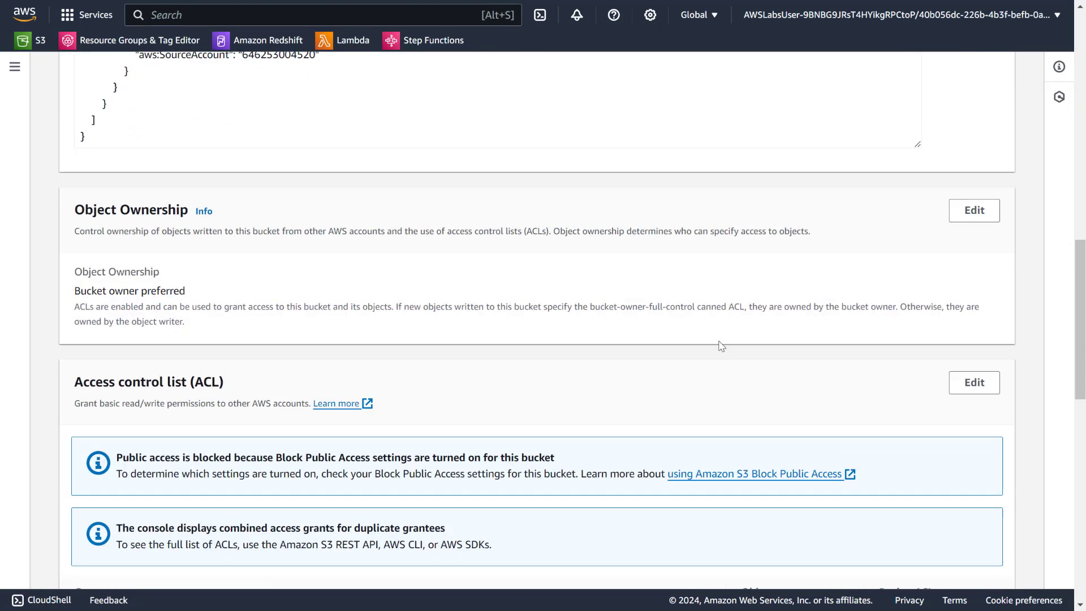
click(968, 295)
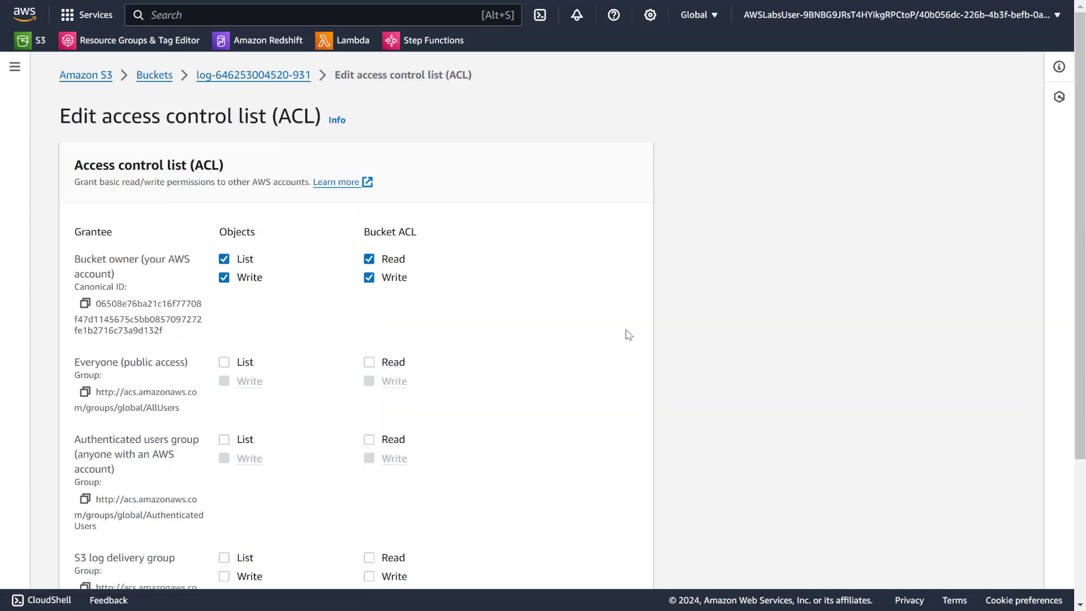
scroll(387, 329, down, 4)
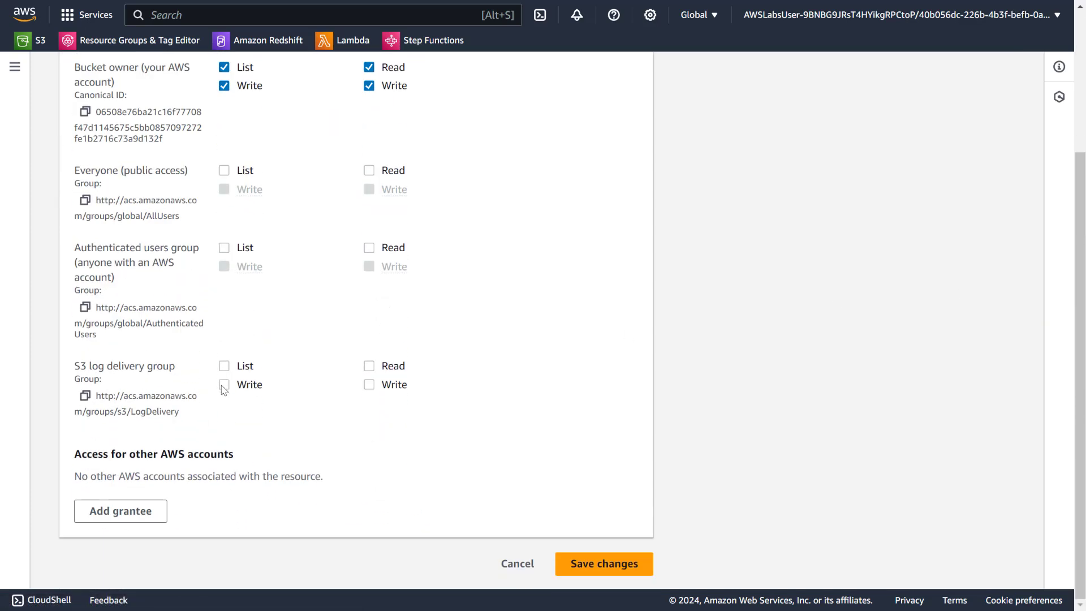
click(224, 385)
click(572, 562)
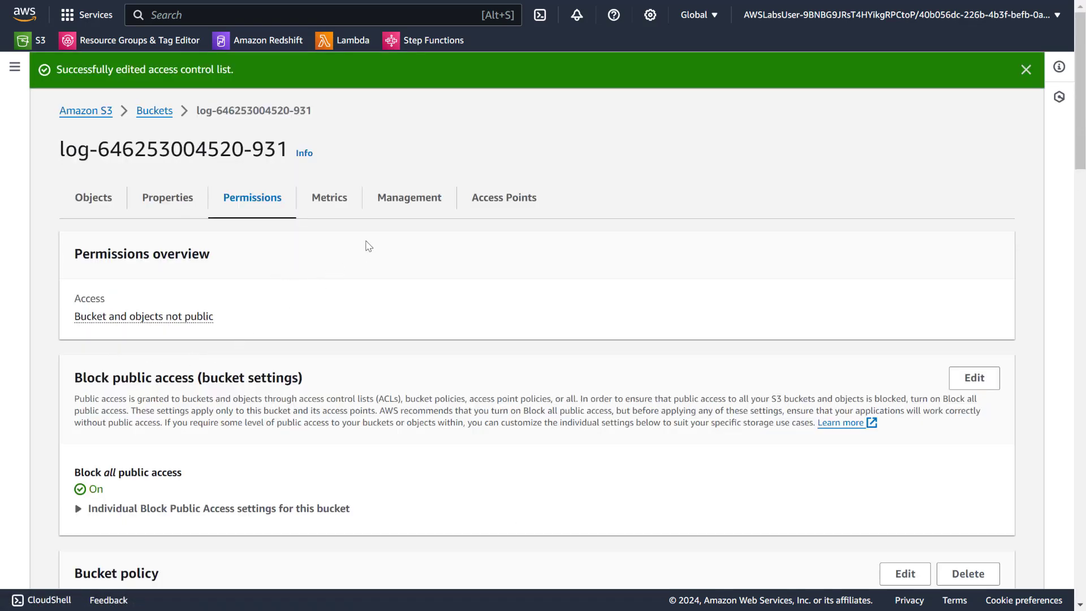
Step: Open the s3-lab bucket from the bucket list and upload S3Security_Courses.txt to it
click(162, 112)
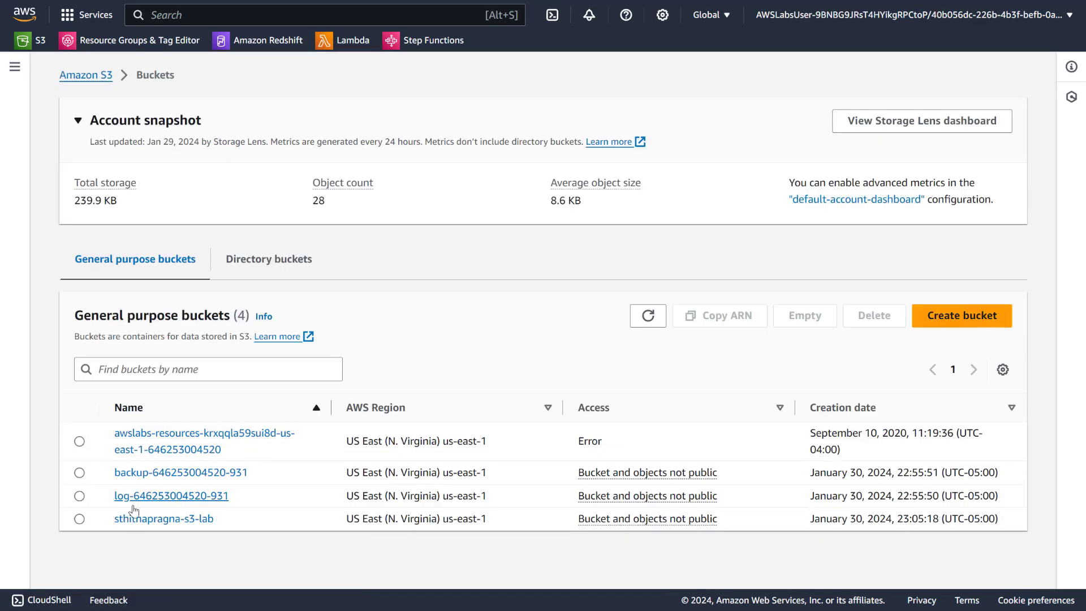
click(134, 519)
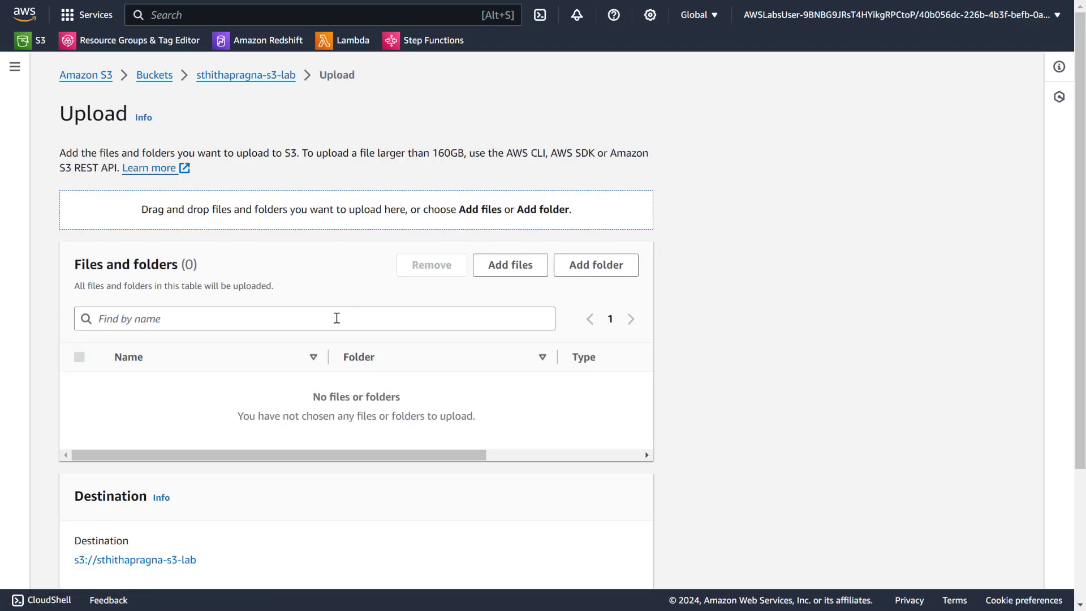
click(510, 265)
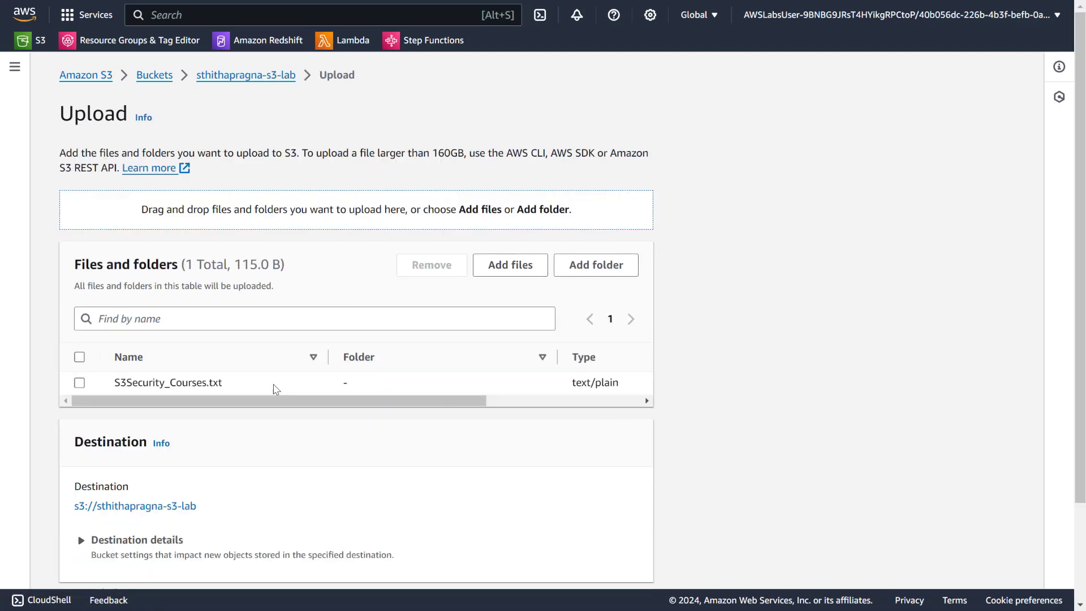
scroll(273, 389, down, 2)
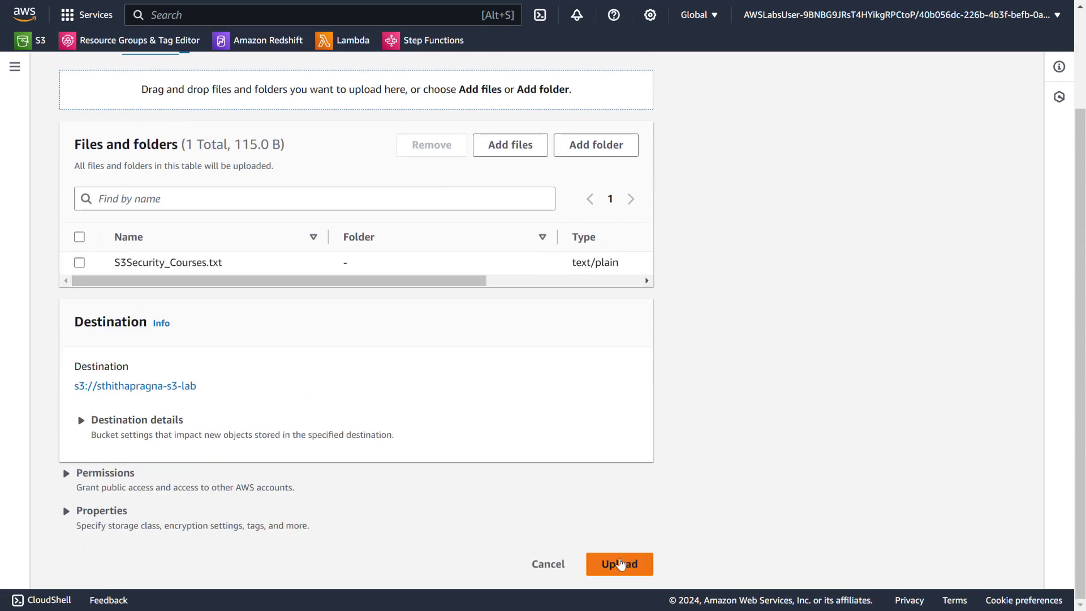
click(619, 564)
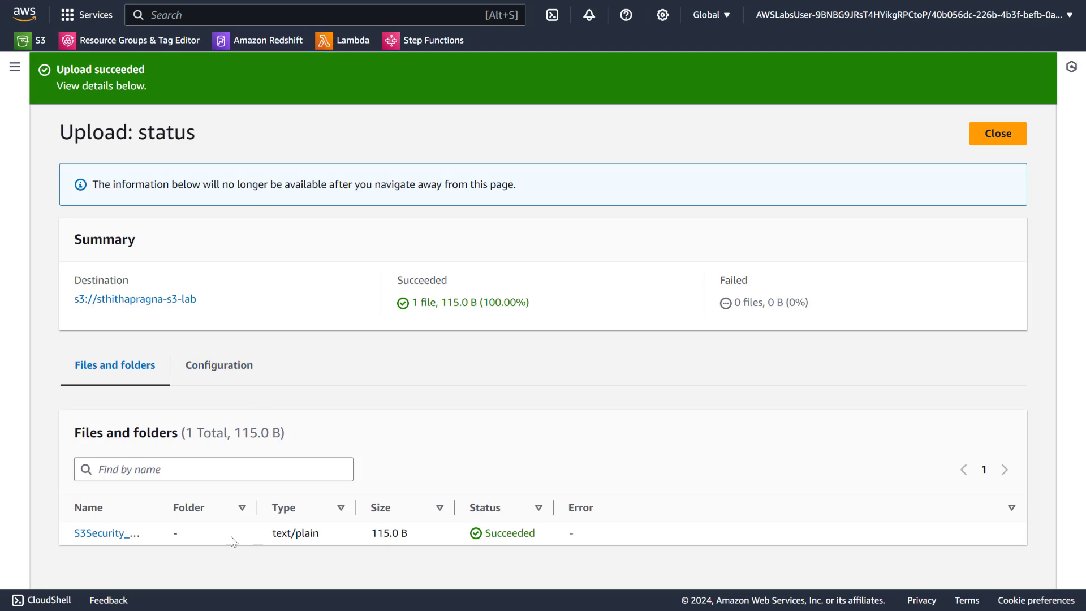
click(997, 134)
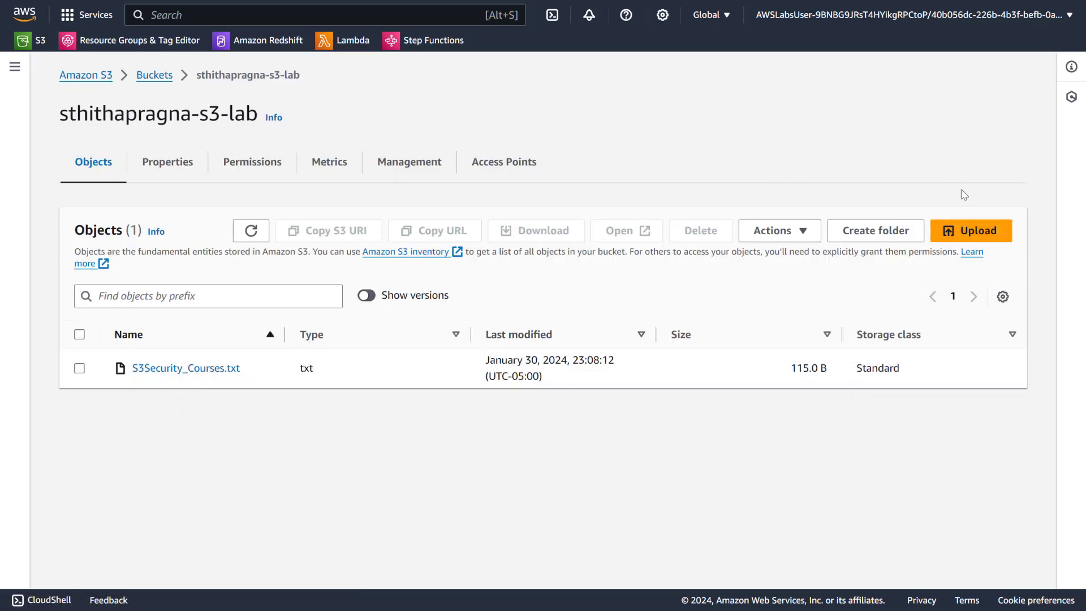
Step: Upload S3Security_Courses.txt from the Downloads folder to the same bucket again as a second version
click(962, 234)
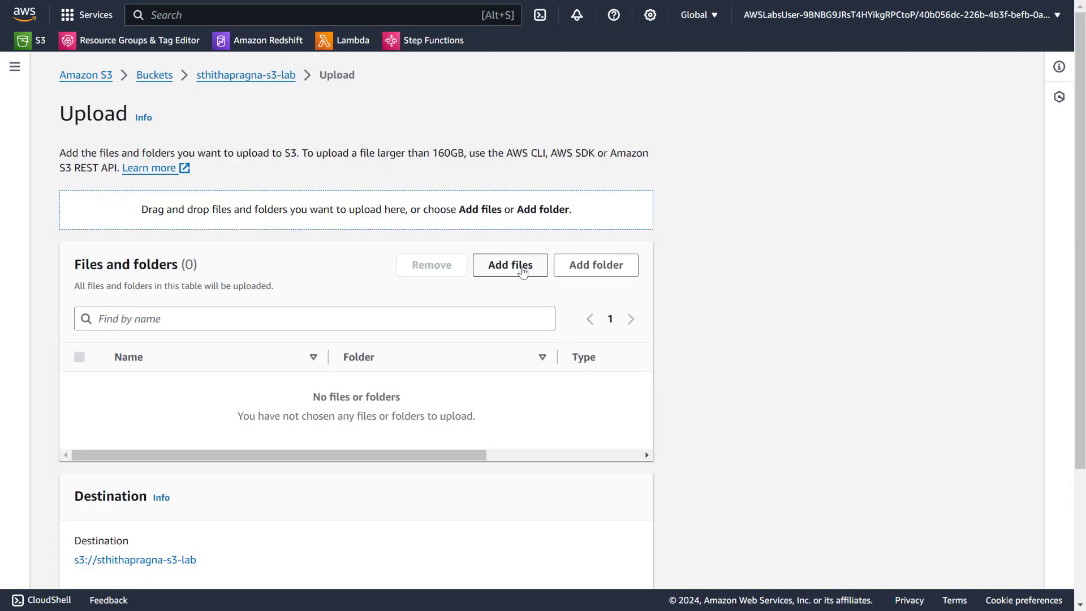
click(562, 210)
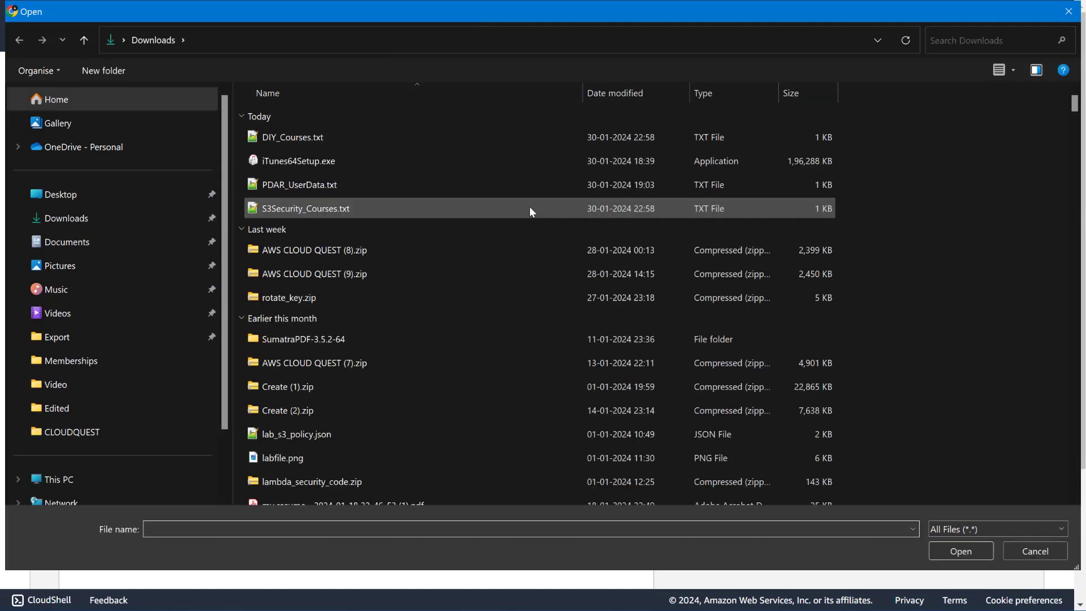
double_click(317, 207)
scroll(502, 383, down, 3)
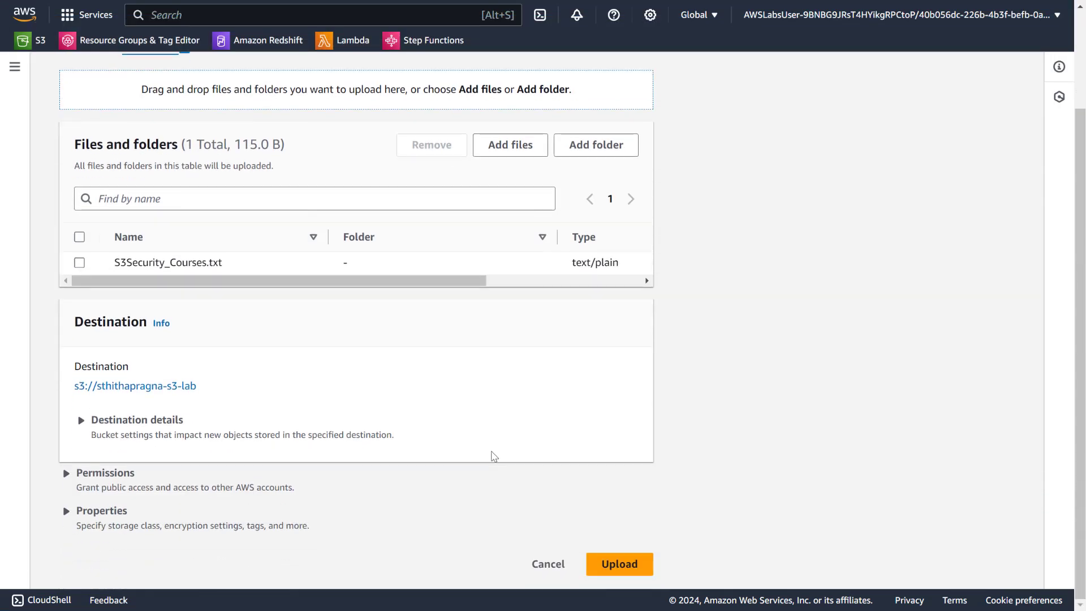
click(619, 564)
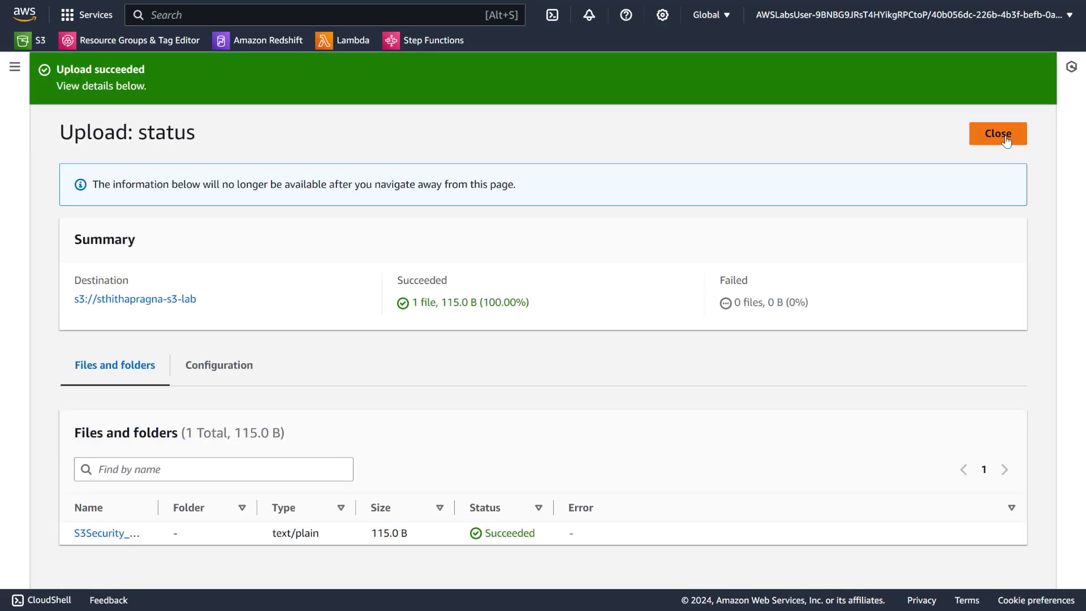
click(998, 136)
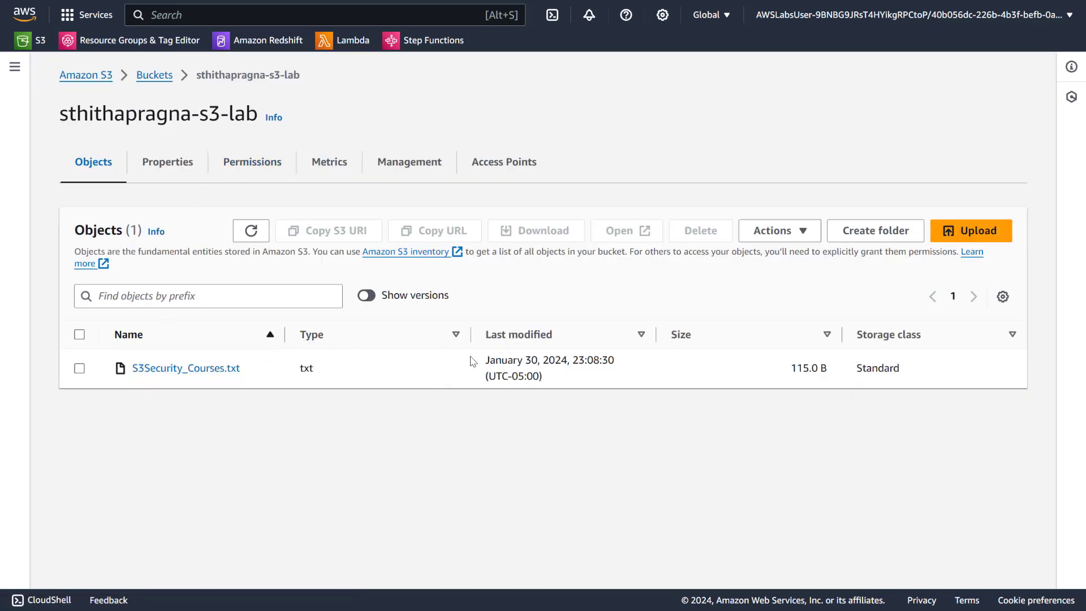
Step: Show object versions in the bucket and open both versions of S3Security_Courses.txt to view their contents
click(366, 296)
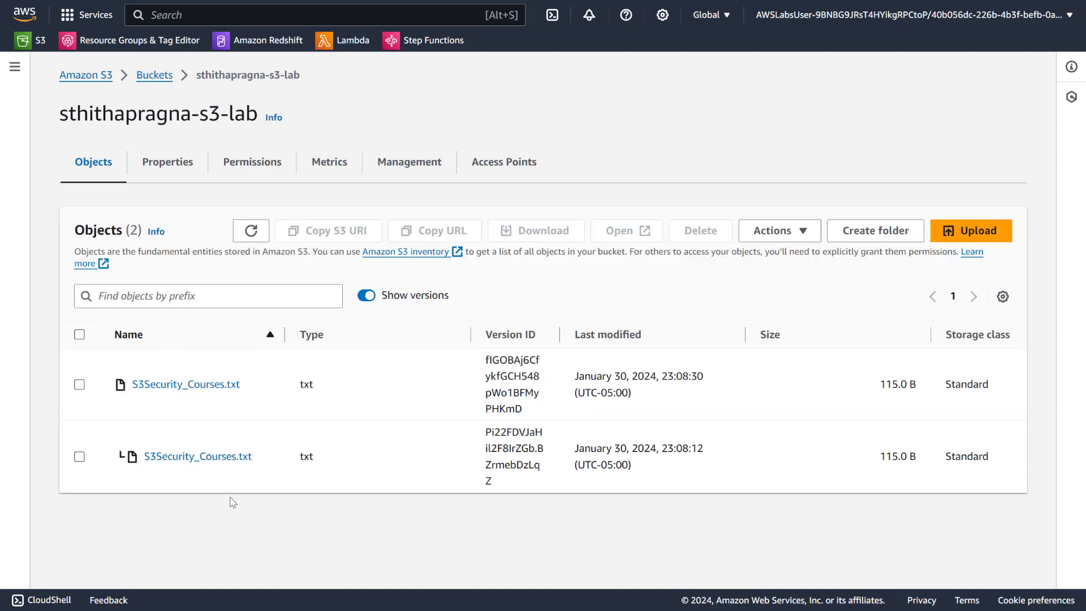
click(80, 385)
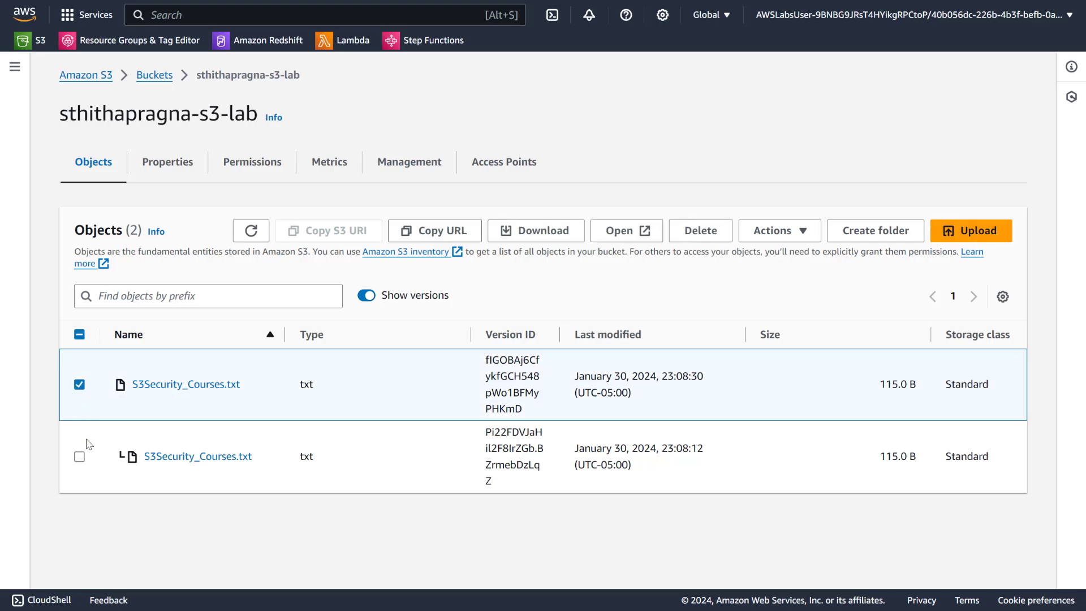
click(80, 457)
click(627, 233)
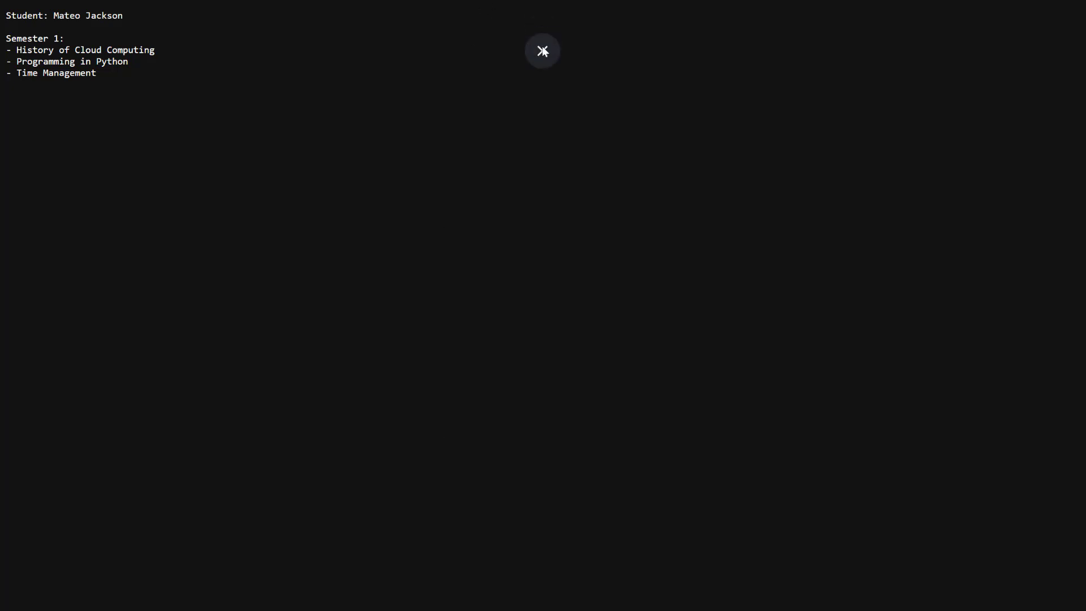
click(542, 52)
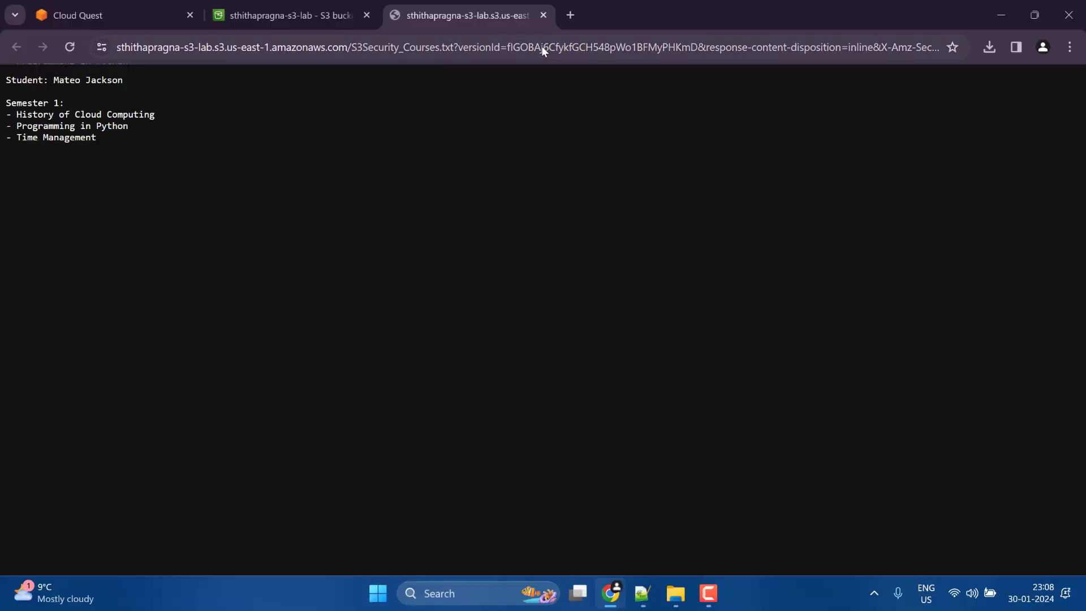
click(360, 10)
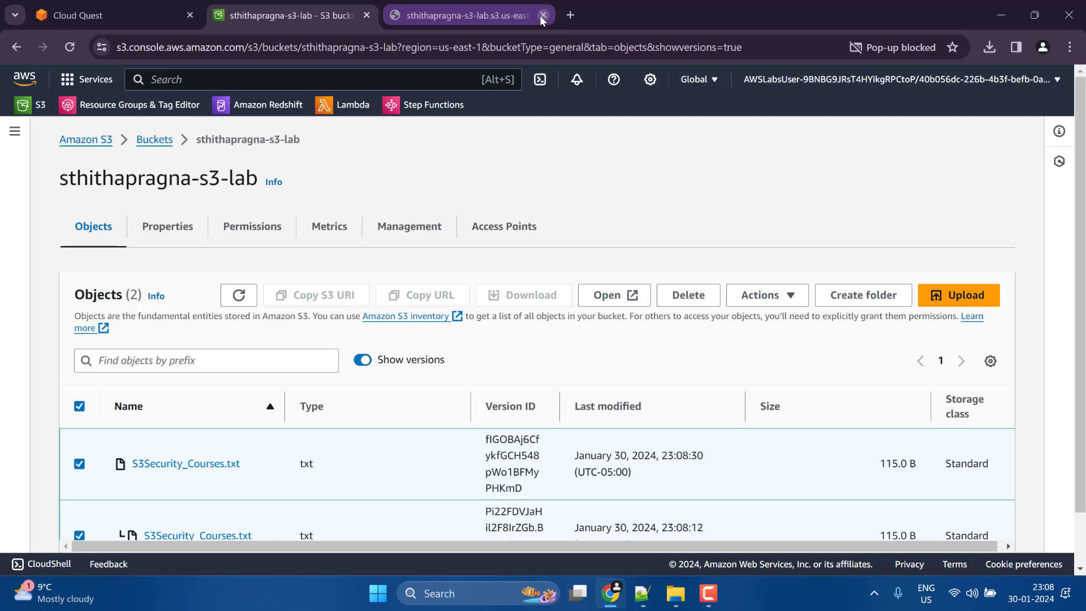
click(929, 45)
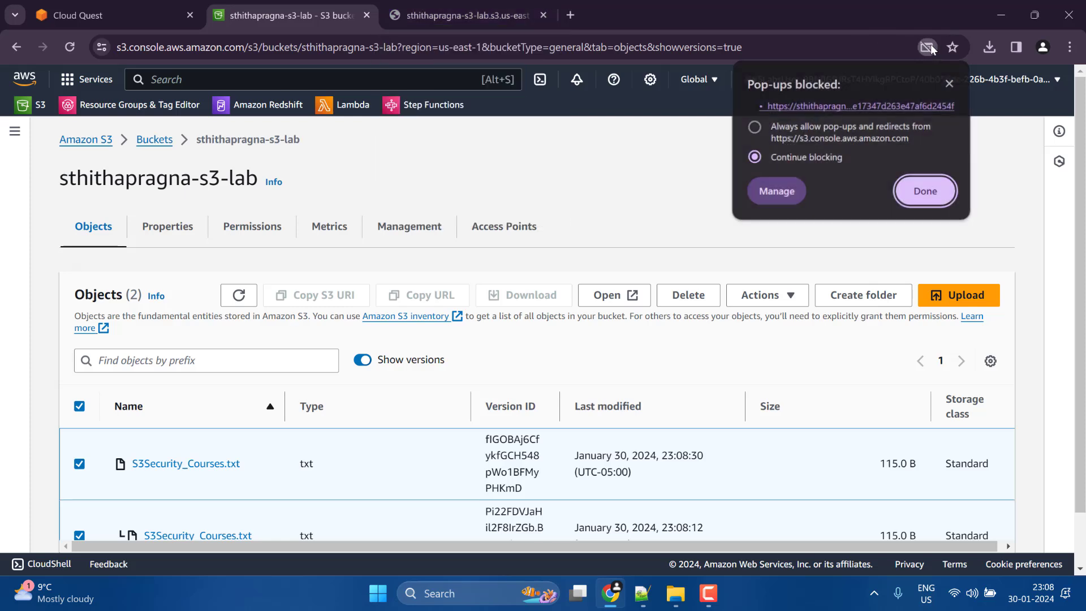
click(810, 139)
click(925, 191)
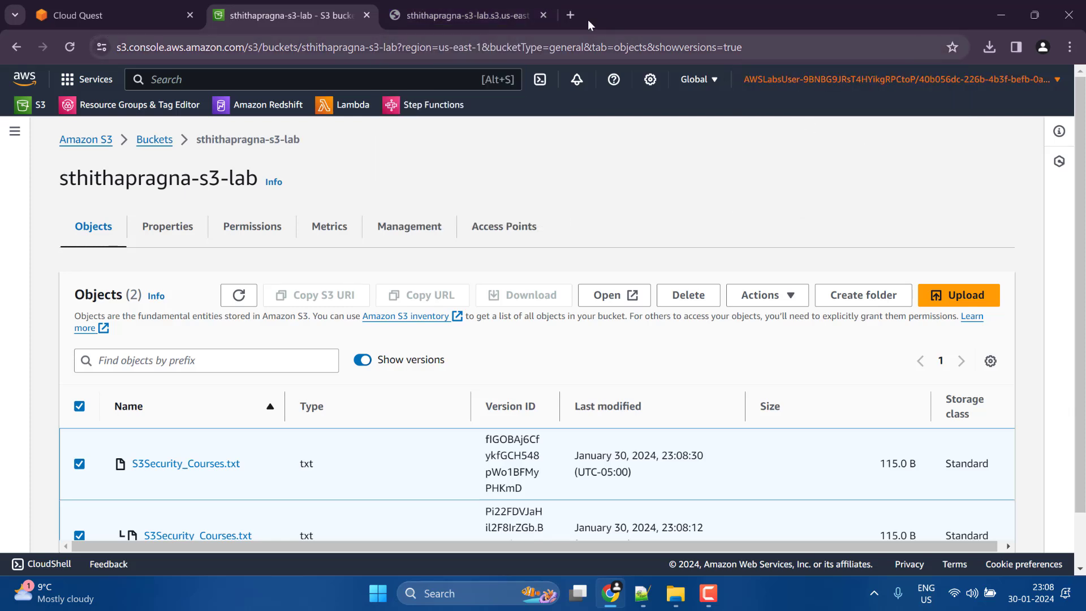
click(551, 18)
click(543, 16)
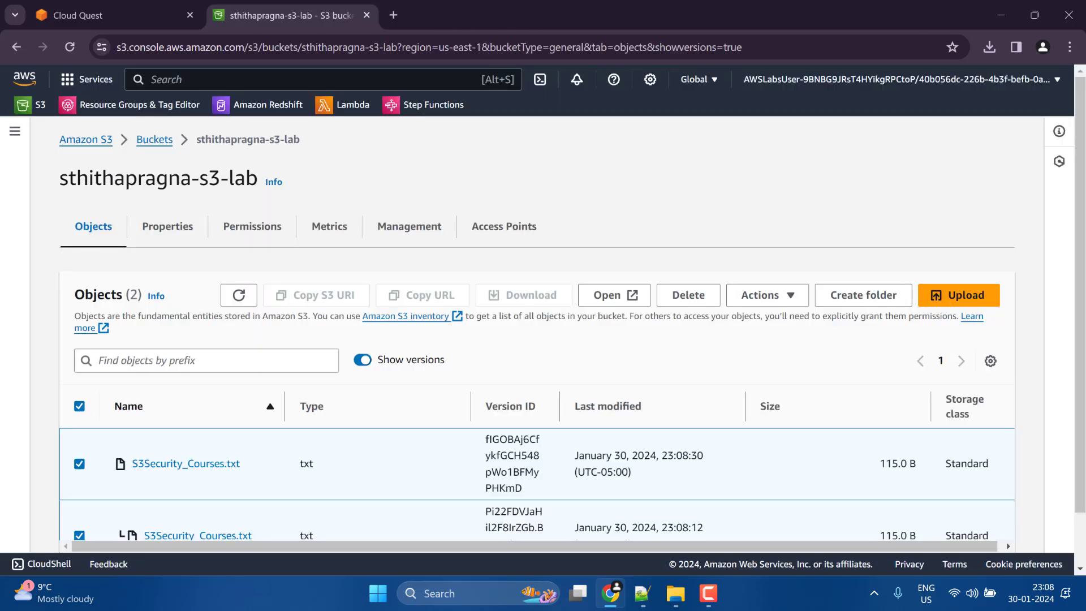
Step: Deselect both object versions in the bucket and switch to the Cloud Quest practice lab
click(676, 593)
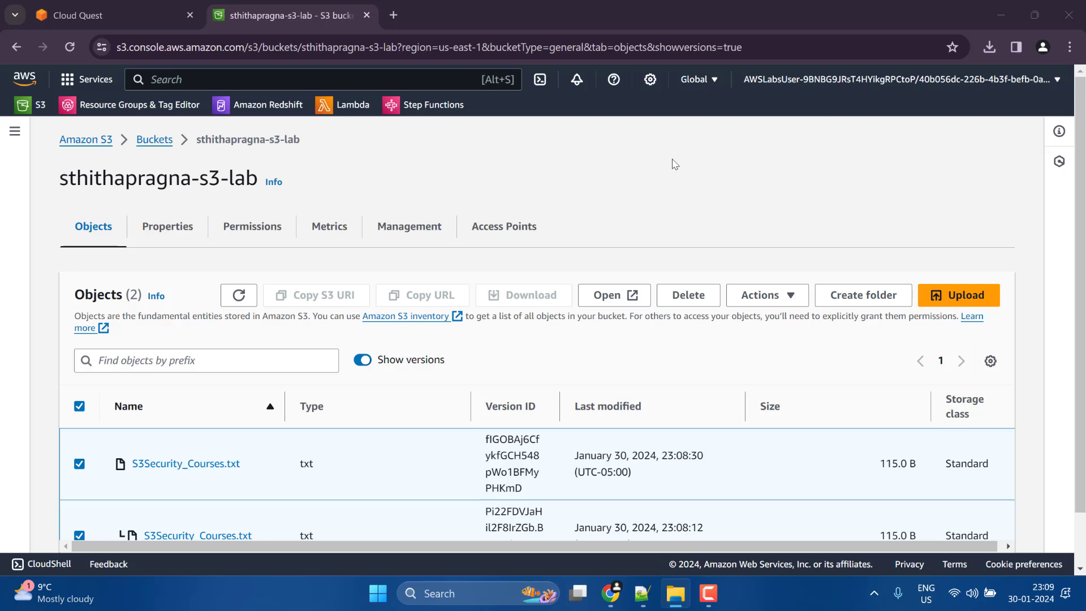
click(79, 406)
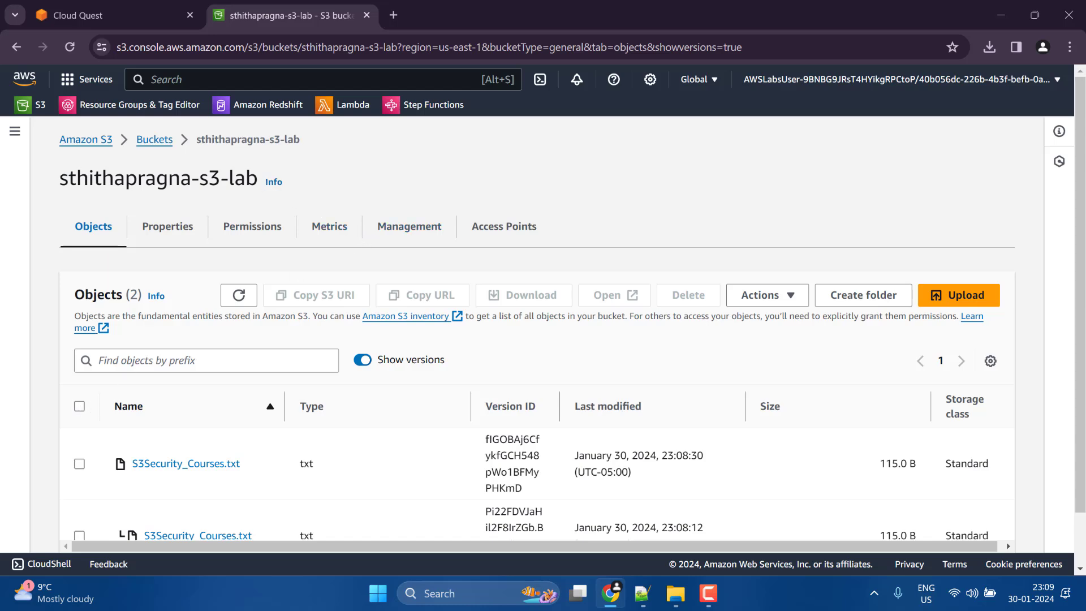
click(124, 12)
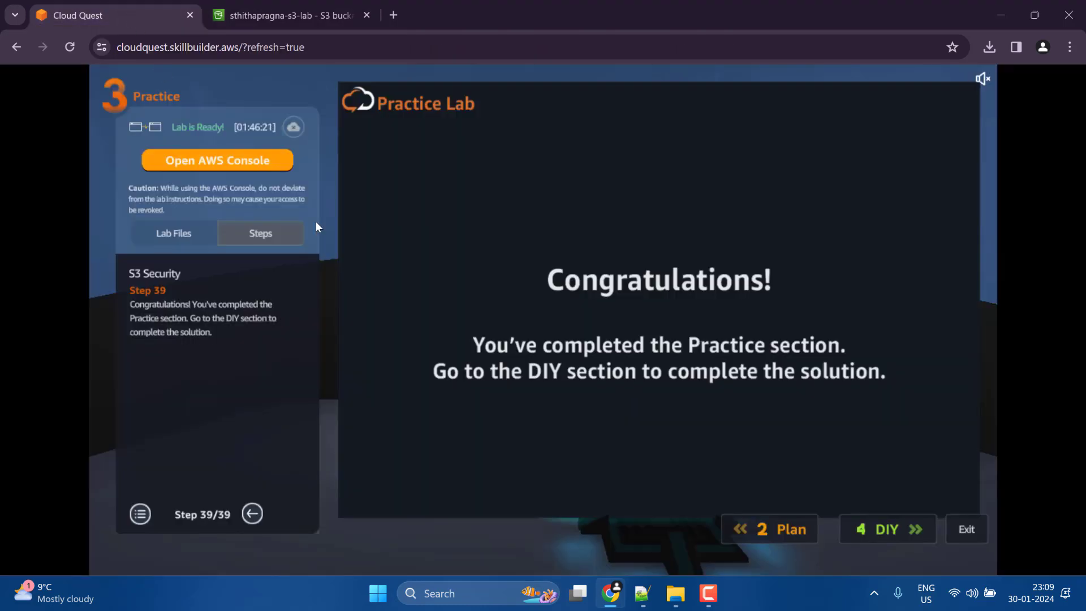
Step: Open the DIY section and enter sthithapragna-s3-lab, copied from the S3 console, as the primary bucket name in the validation form
click(907, 527)
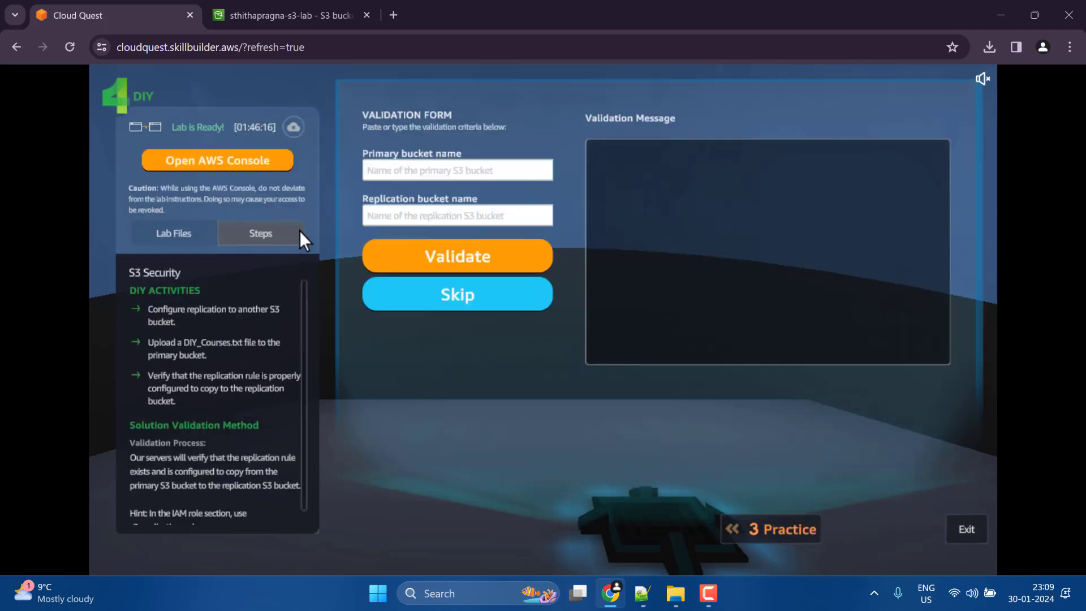
click(271, 19)
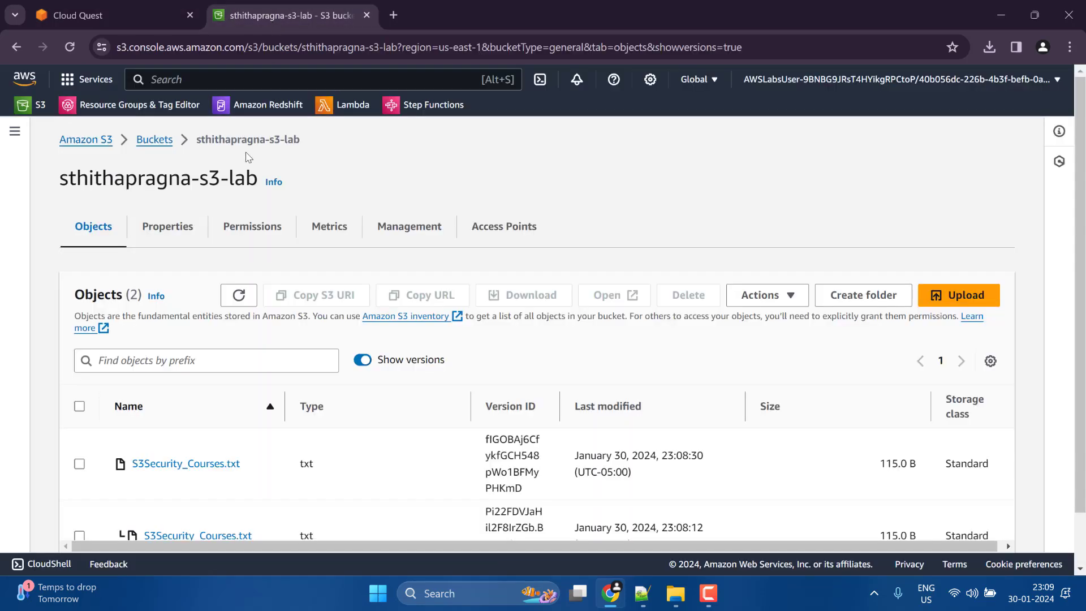
drag(198, 140, 329, 137)
key(ctrl+c)
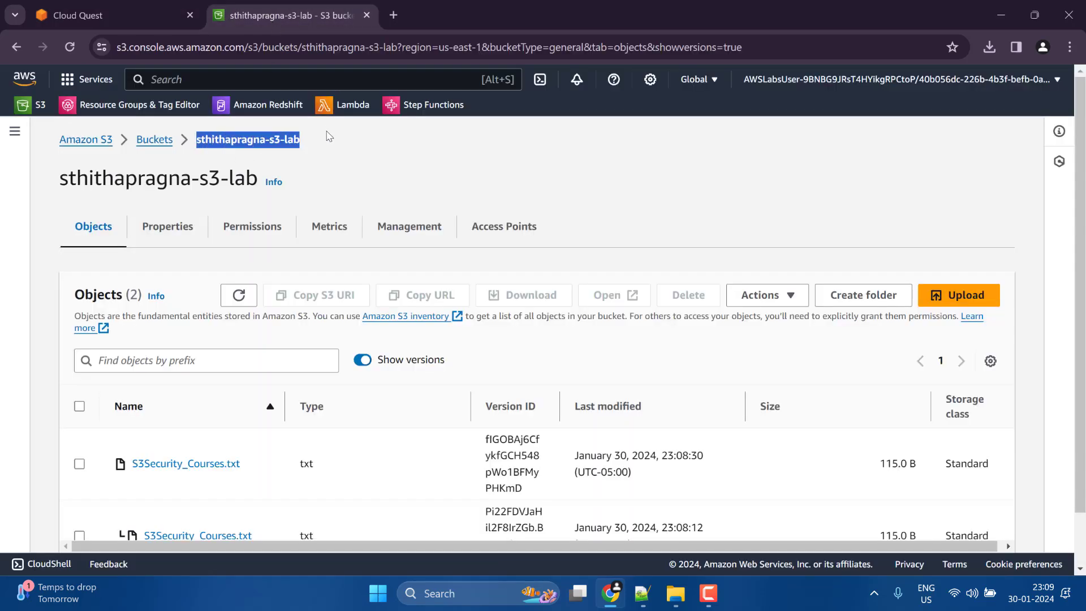
click(175, 19)
click(453, 171)
key(ctrl+v)
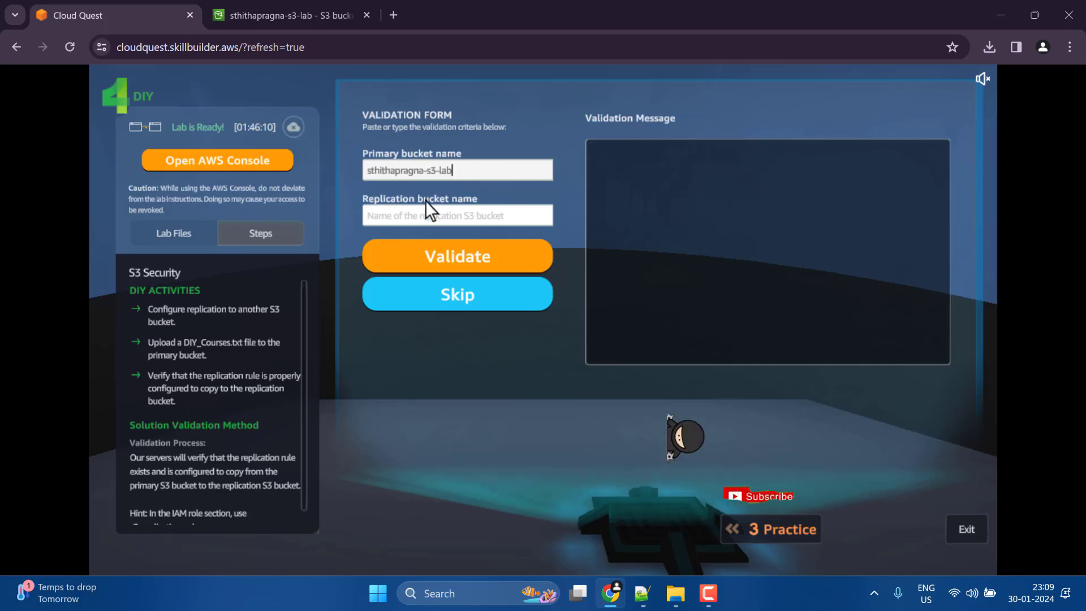
click(412, 214)
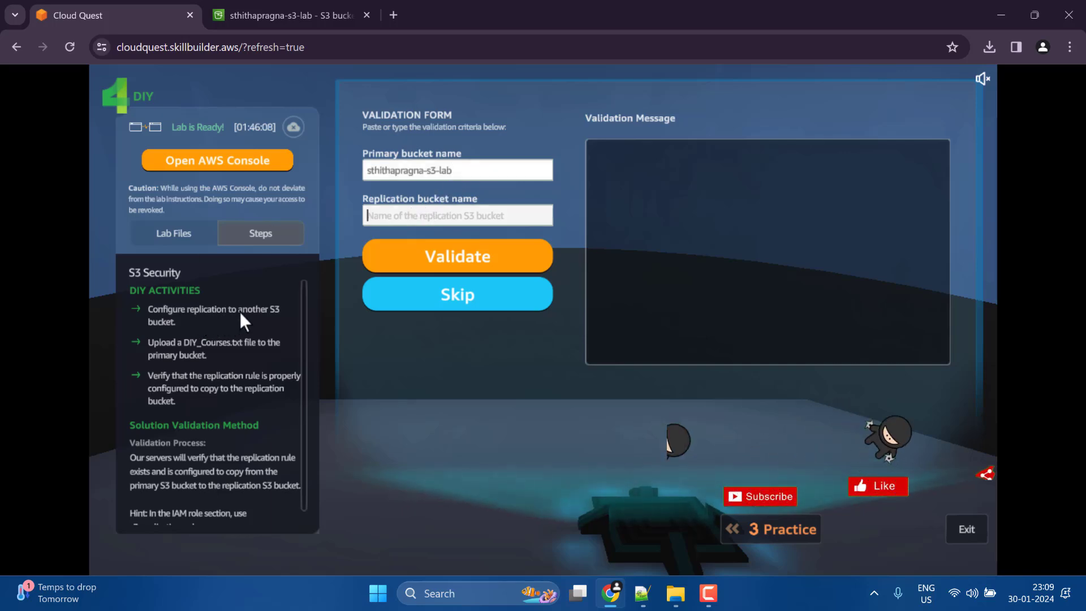
Step: Return to the S3 bucket list and start a new general purpose bucket named sthithapragna-s3-lab-repl in US East (N. Virginia) us-east-1
click(262, 16)
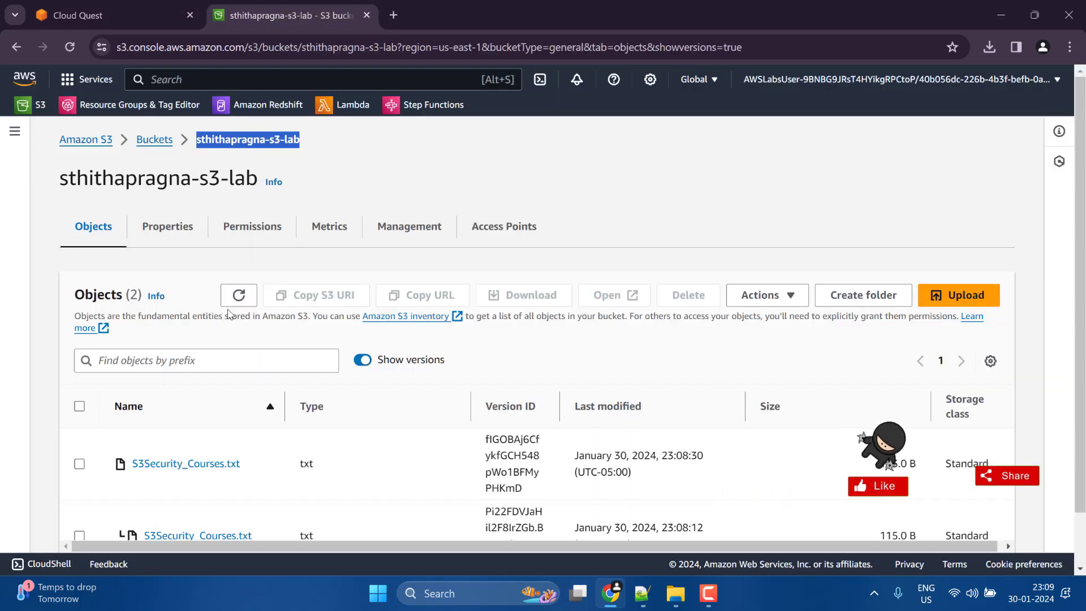
click(154, 139)
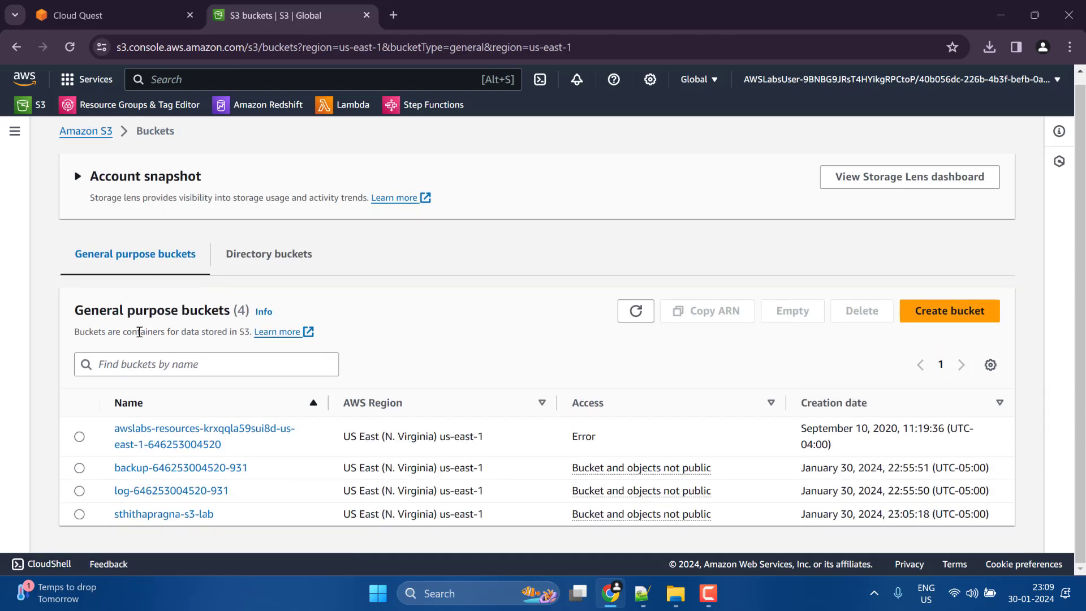
scroll(247, 504, down, 2)
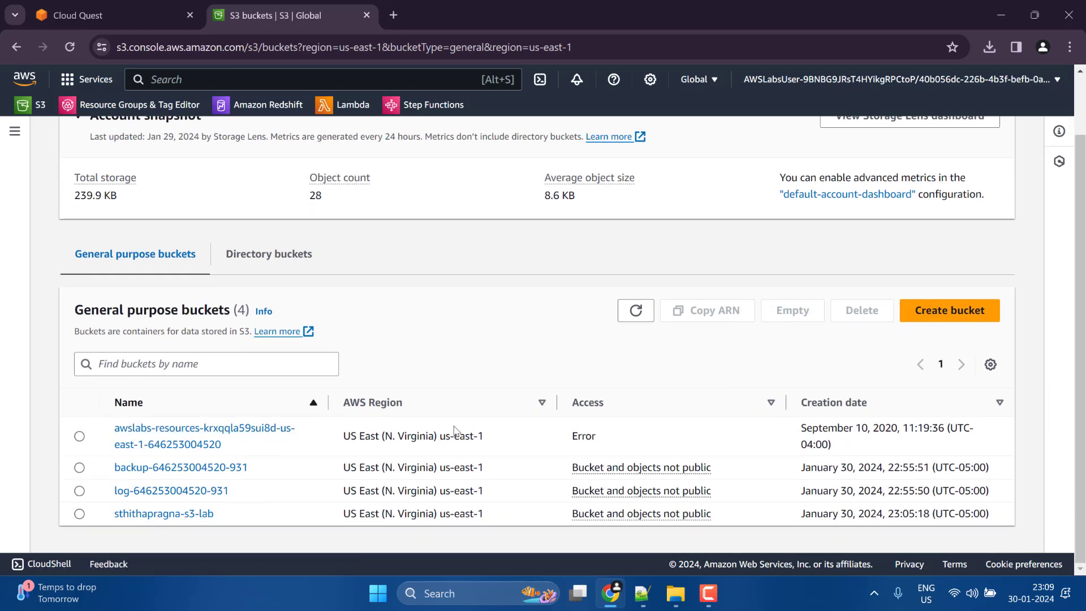
click(946, 312)
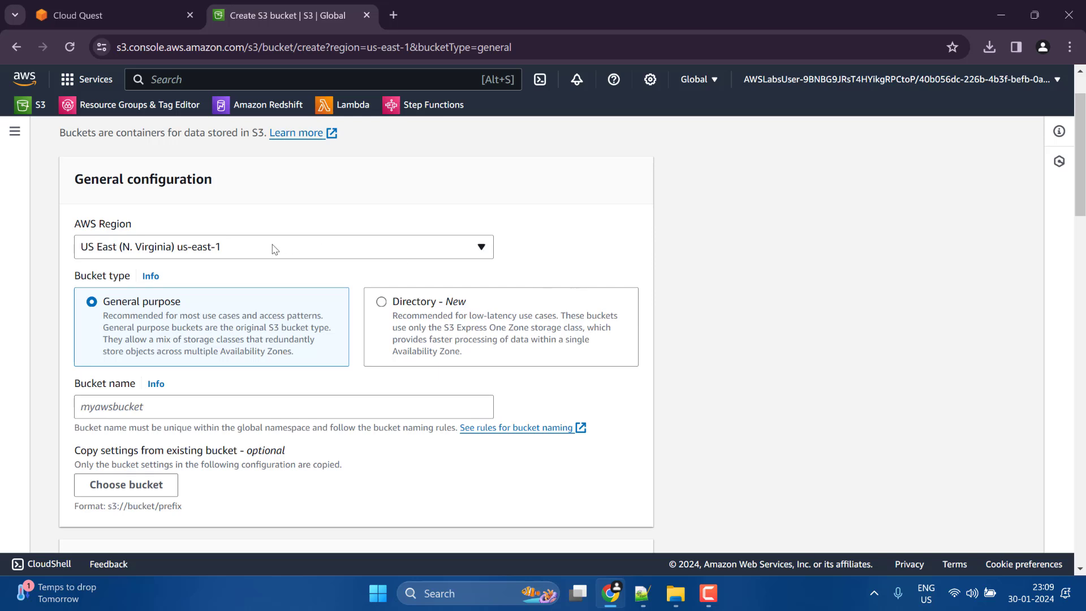
click(174, 405)
key(ctrl+v)
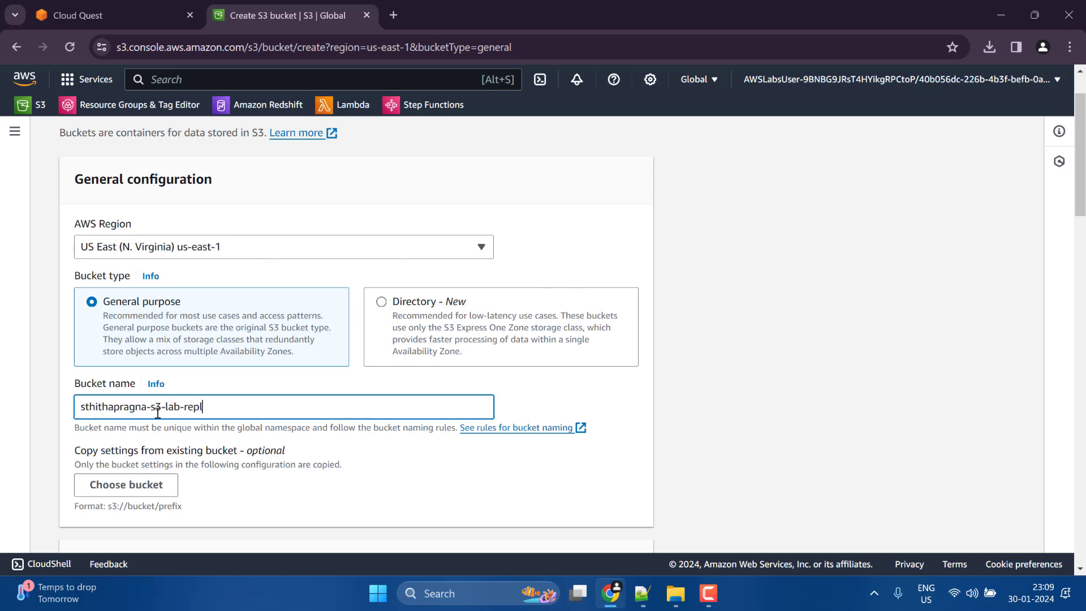
Step: Review the remaining bucket settings against the DIY instructions and create the bucket with SSE-S3 default encryption
scroll(391, 408, down, 14)
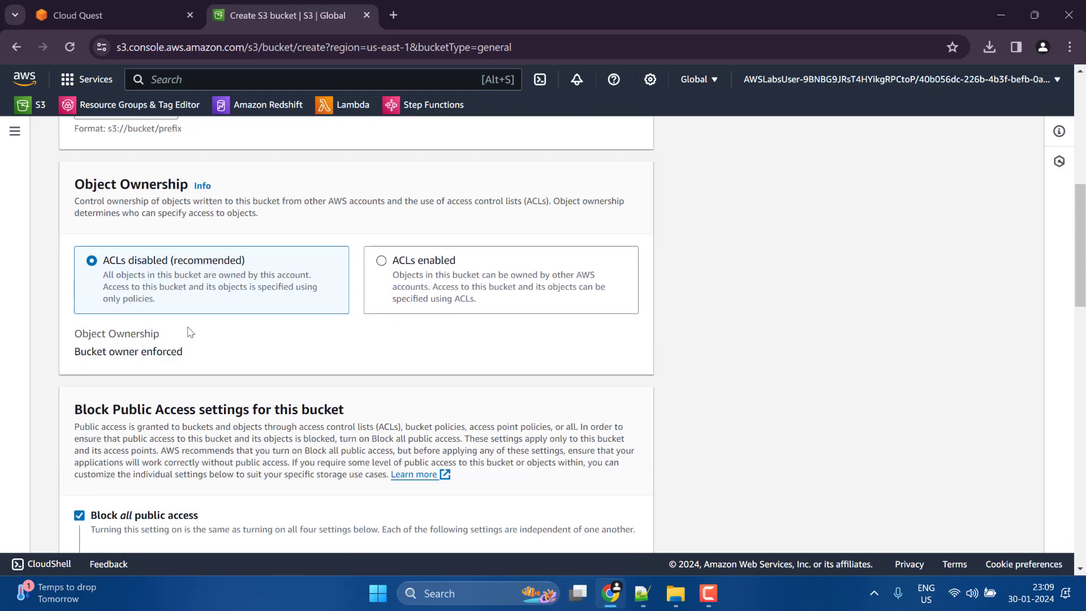
scroll(185, 332, down, 6)
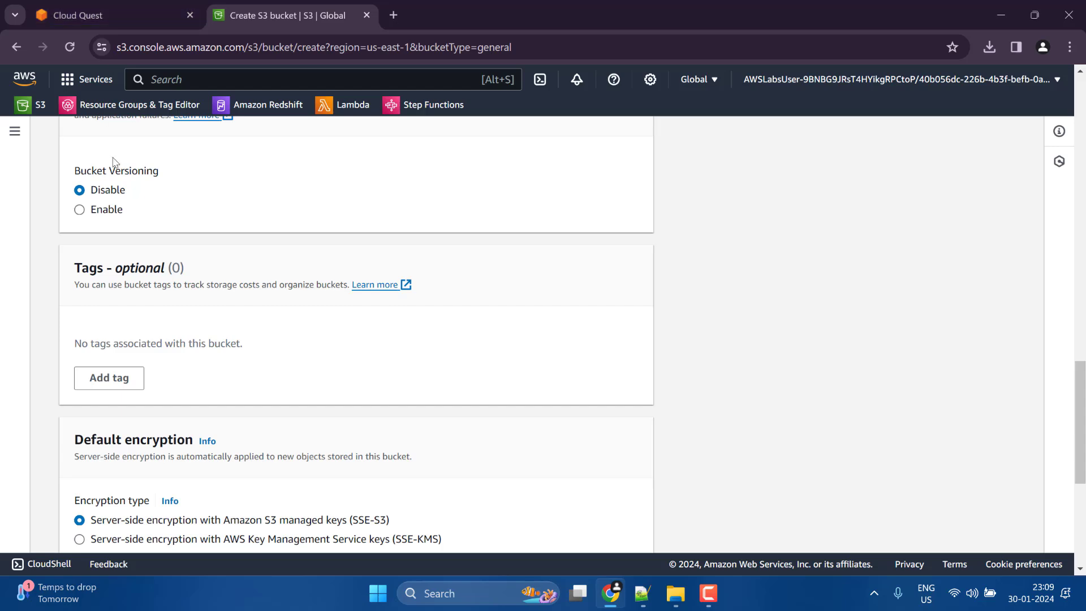
click(104, 6)
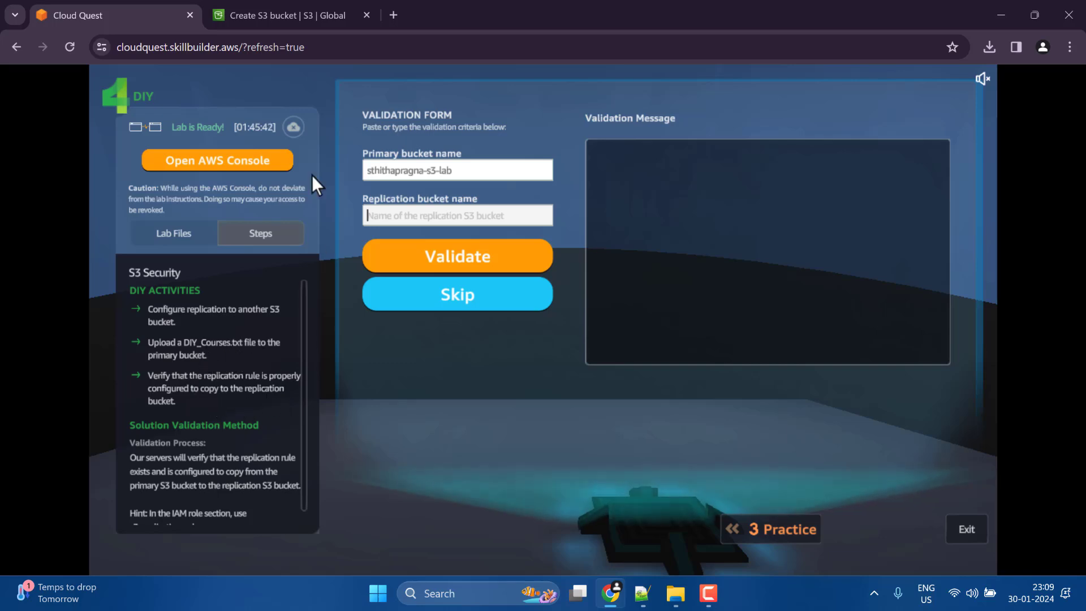
click(311, 14)
scroll(288, 356, down, 5)
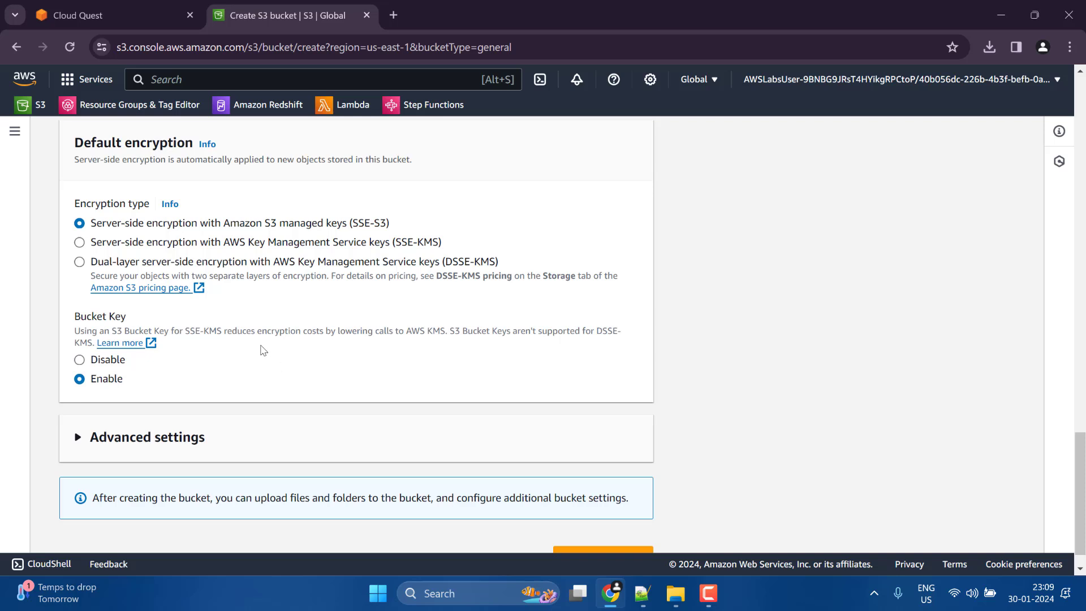
scroll(396, 441, down, 1)
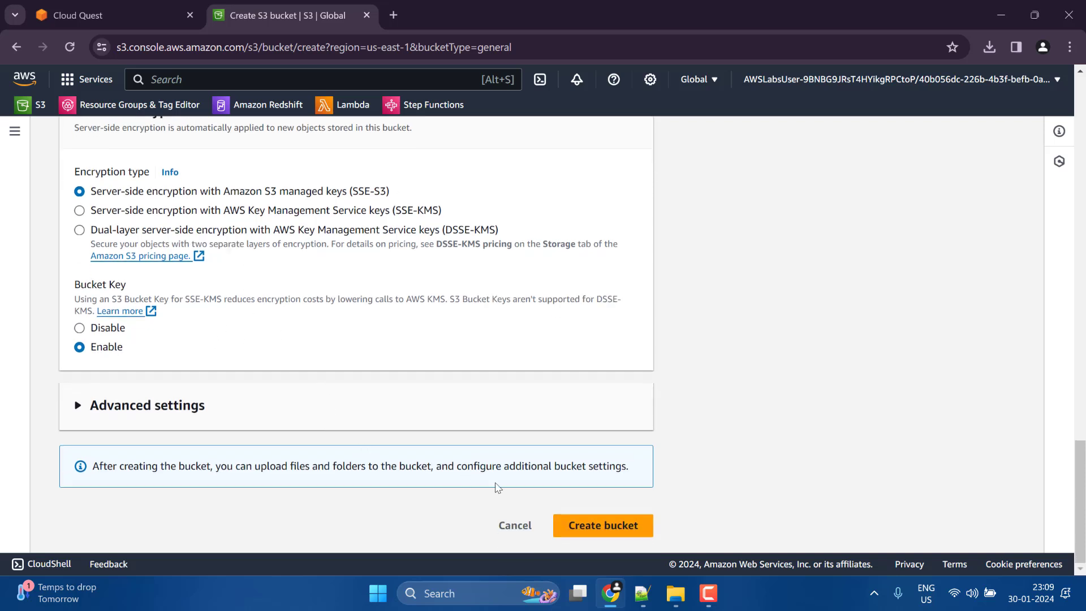
click(578, 526)
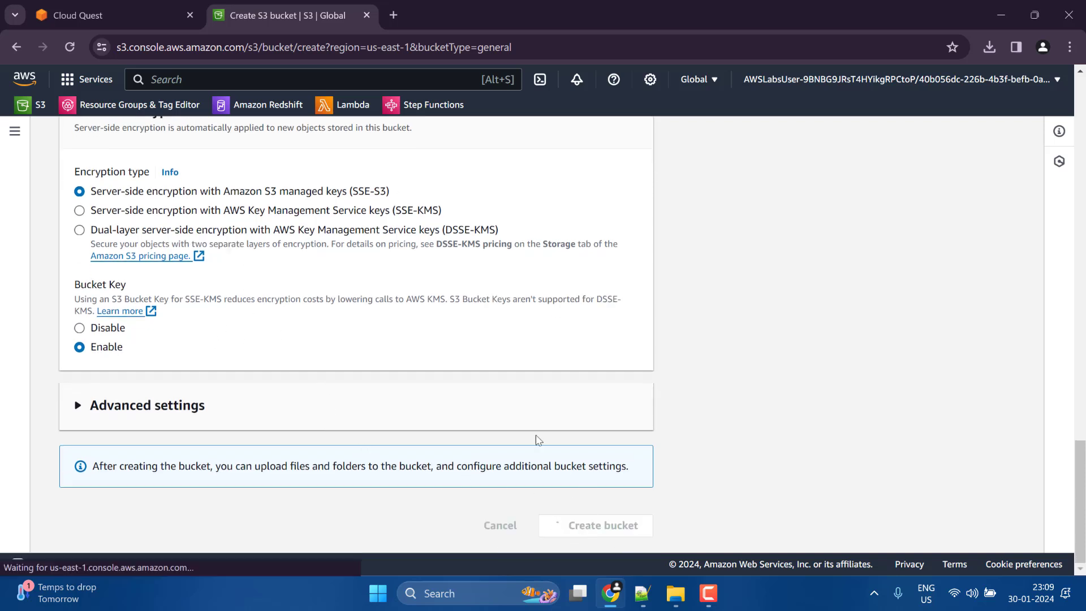
scroll(560, 393, down, 2)
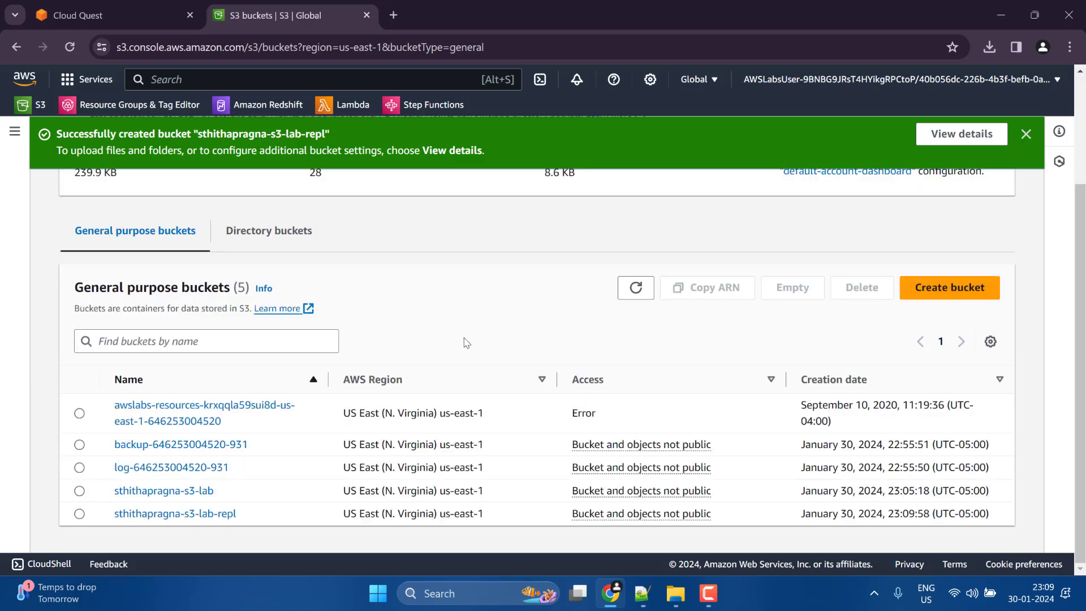
Step: Open the sthithapragna-s3-lab bucket and look through its properties, permissions, objects and metrics for the replication settings
click(211, 490)
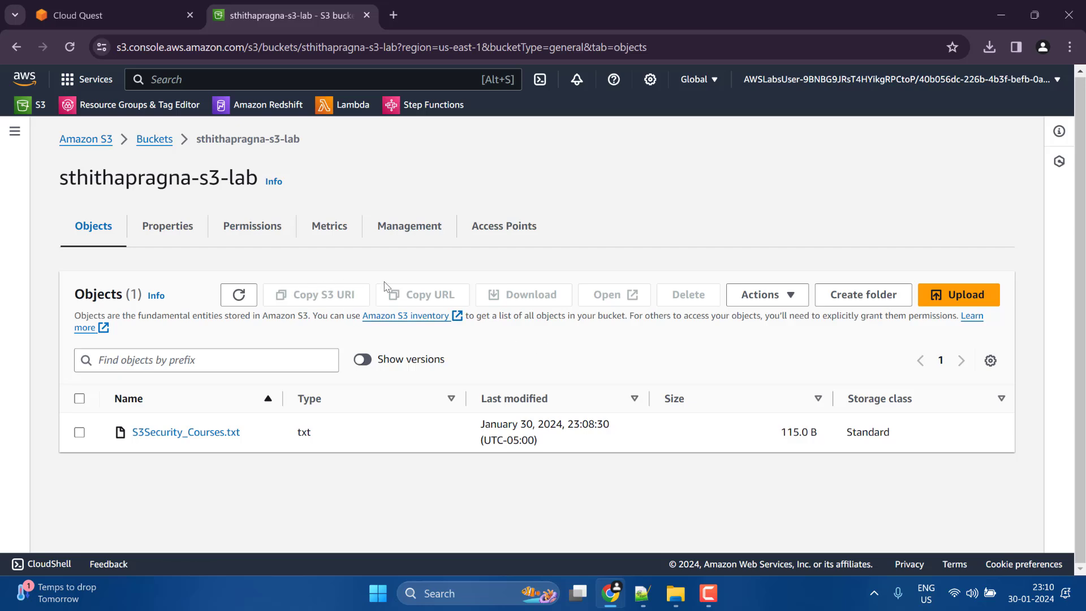
click(152, 234)
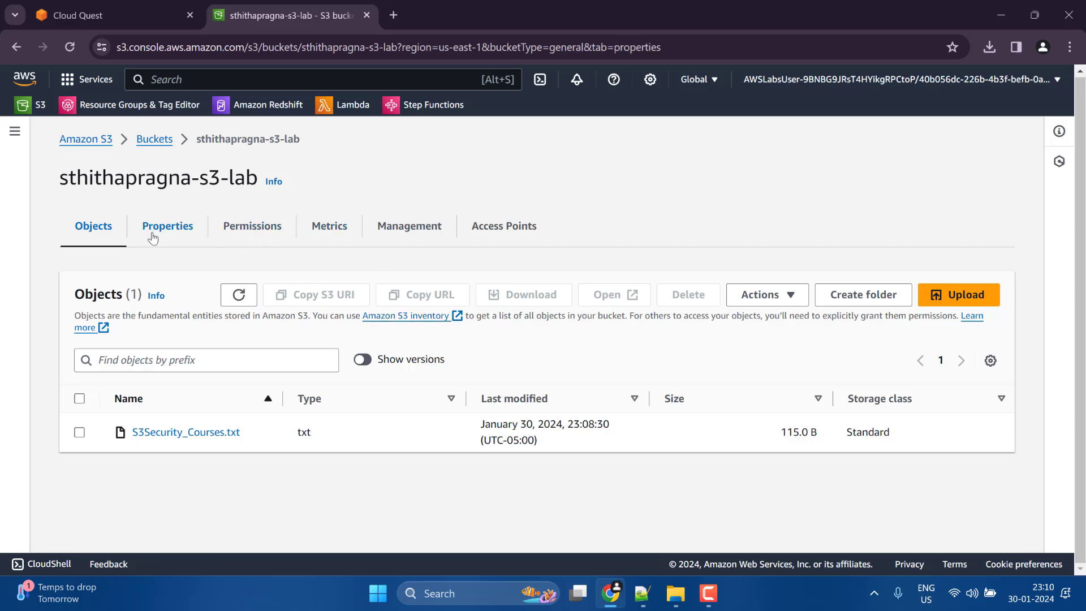
drag(1078, 144, 1056, 559)
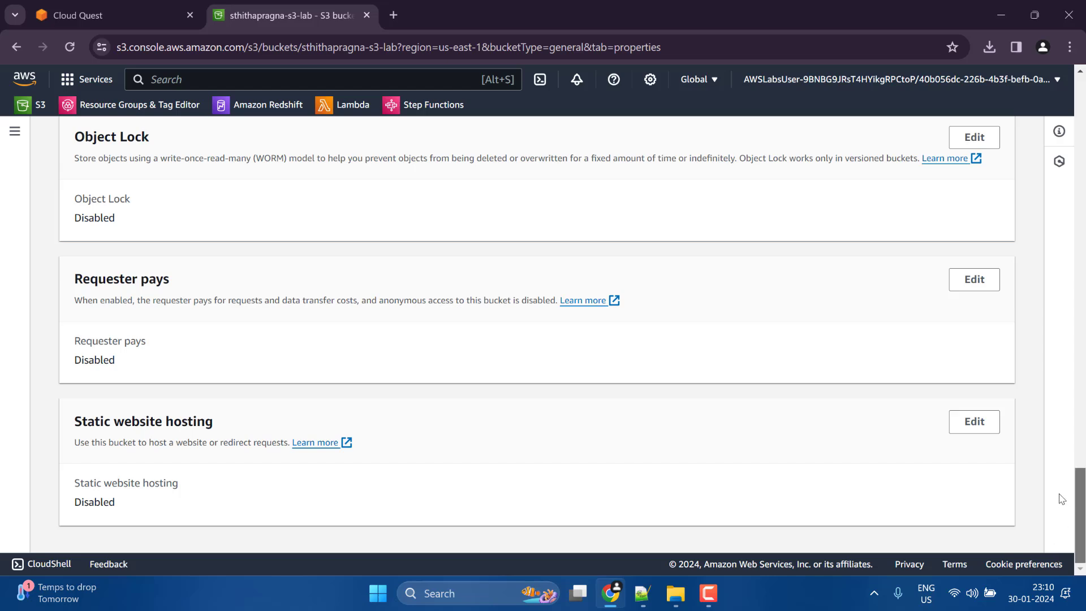
scroll(1061, 499, up, 10)
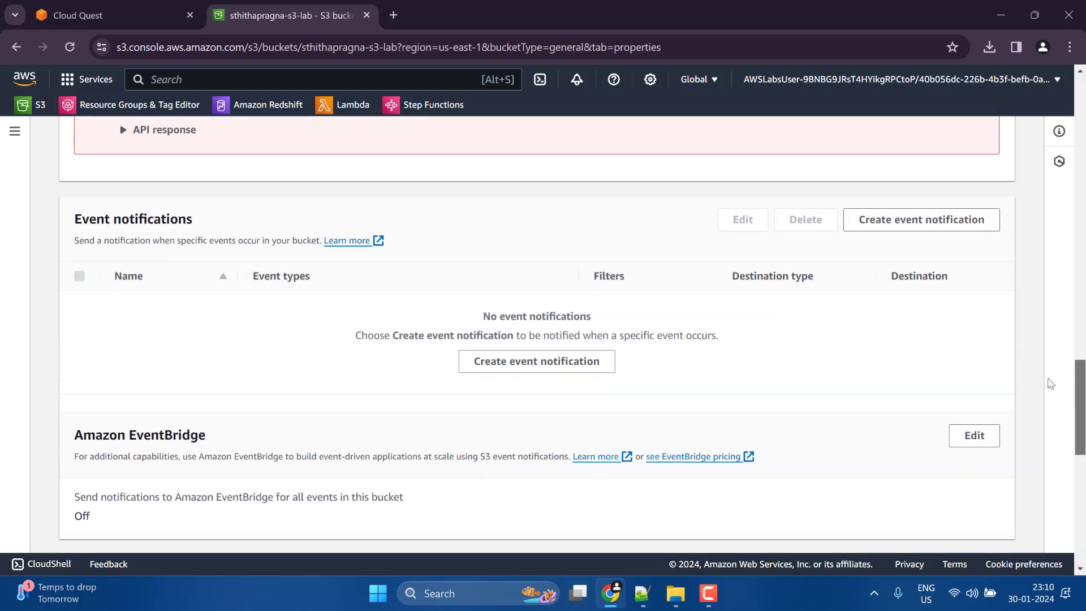
scroll(1050, 384, up, 12)
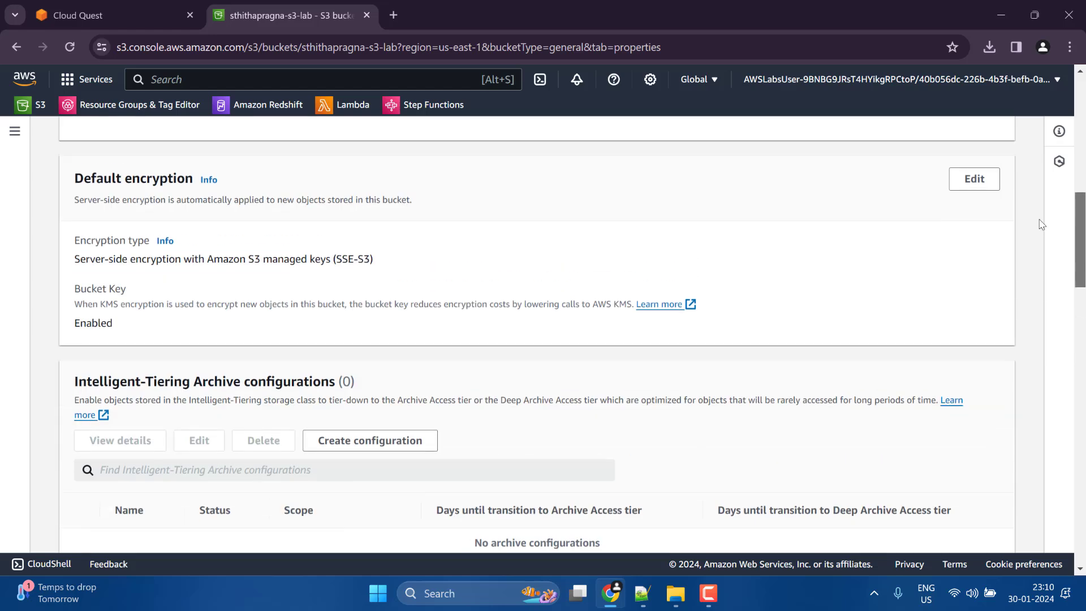
scroll(1041, 224, up, 10)
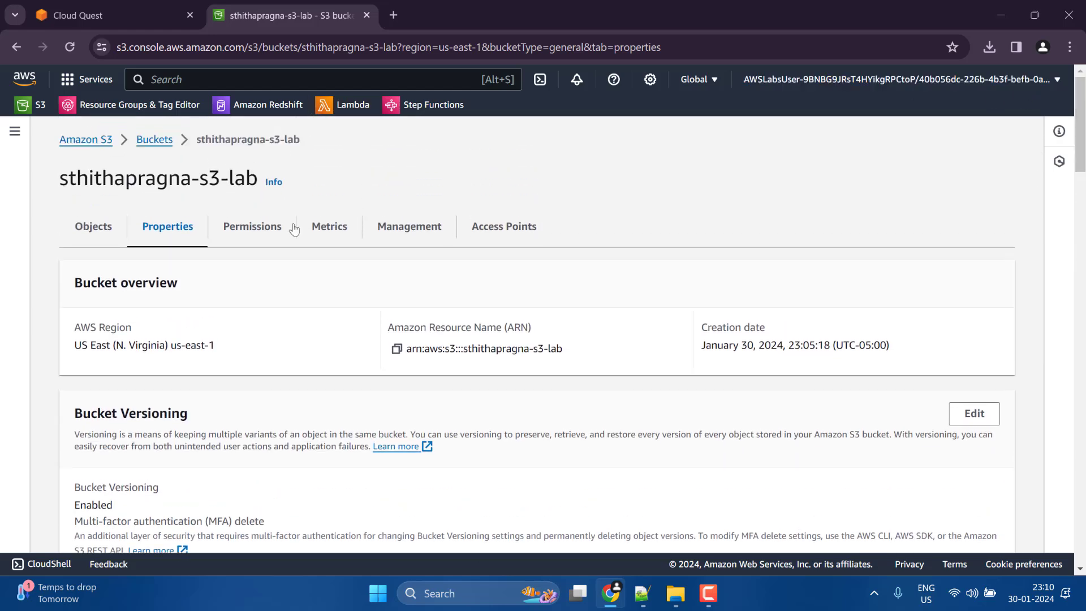
click(253, 227)
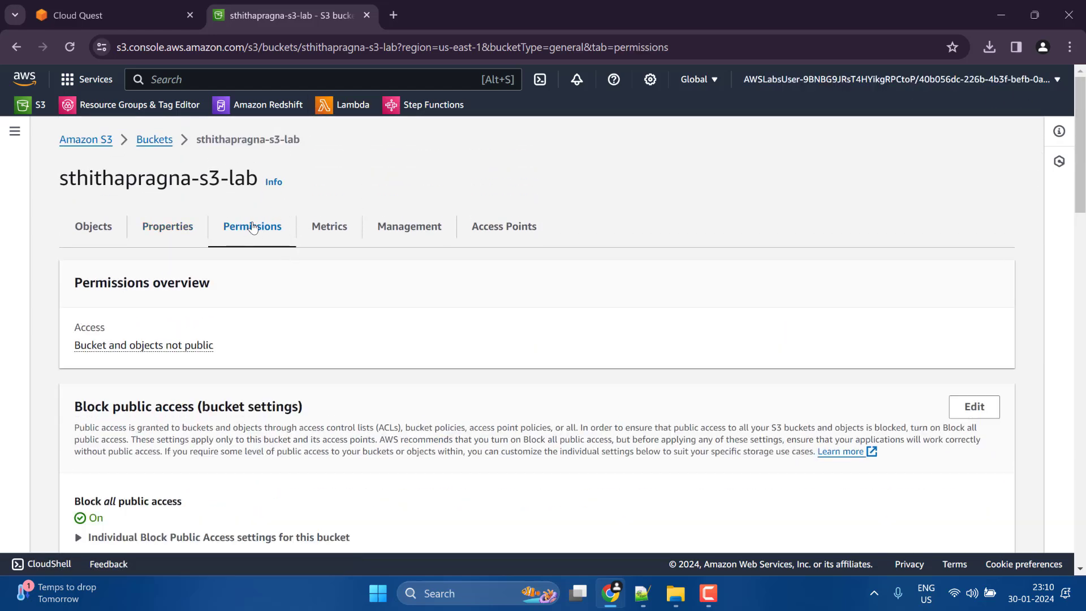
scroll(383, 285, down, 5)
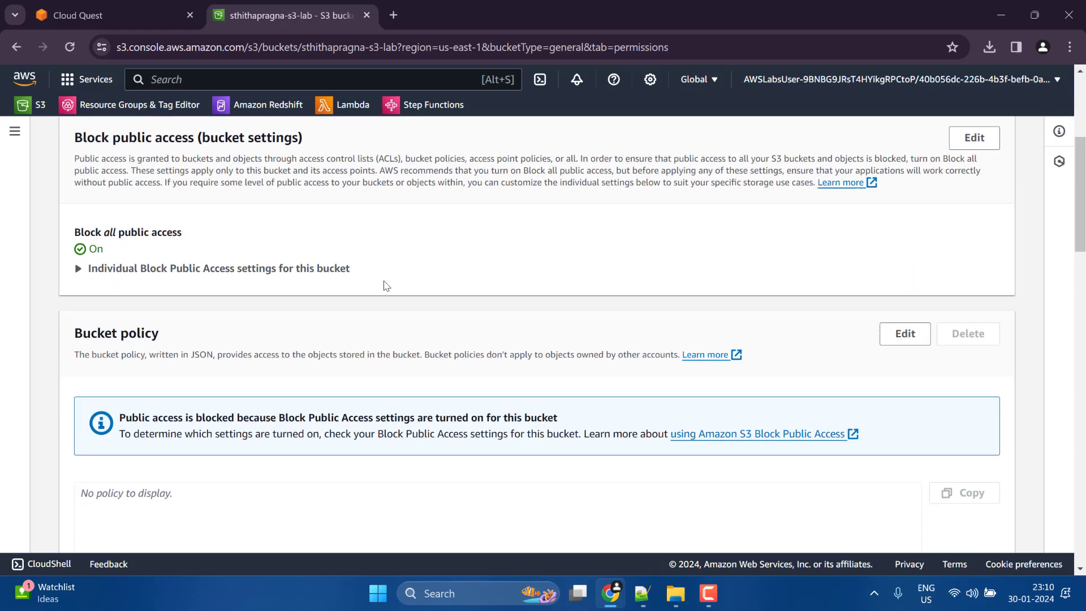
scroll(385, 285, down, 15)
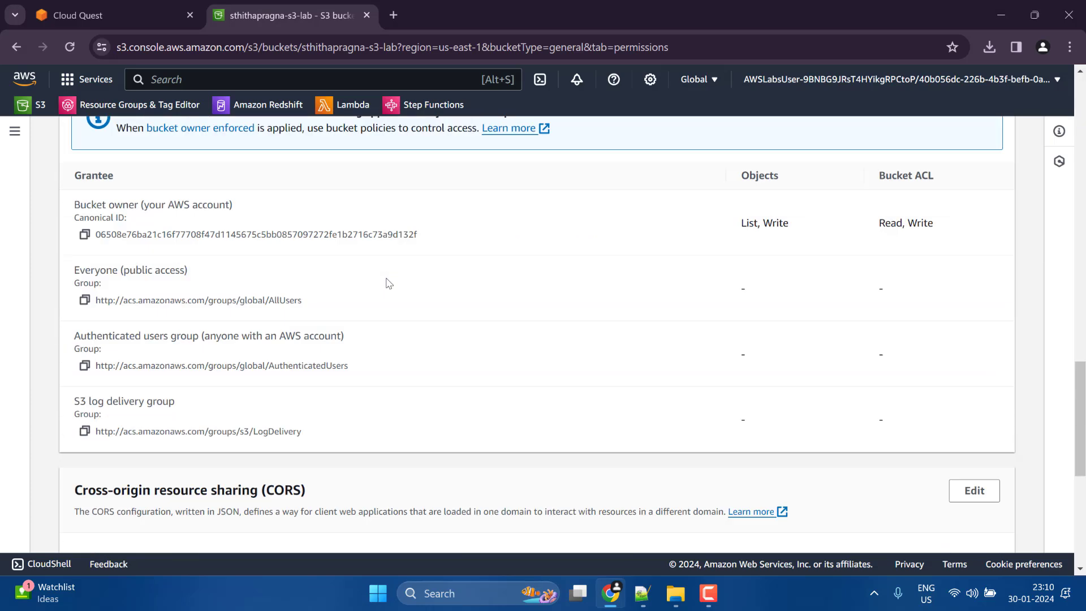
scroll(389, 283, down, 6)
scroll(388, 282, up, 20)
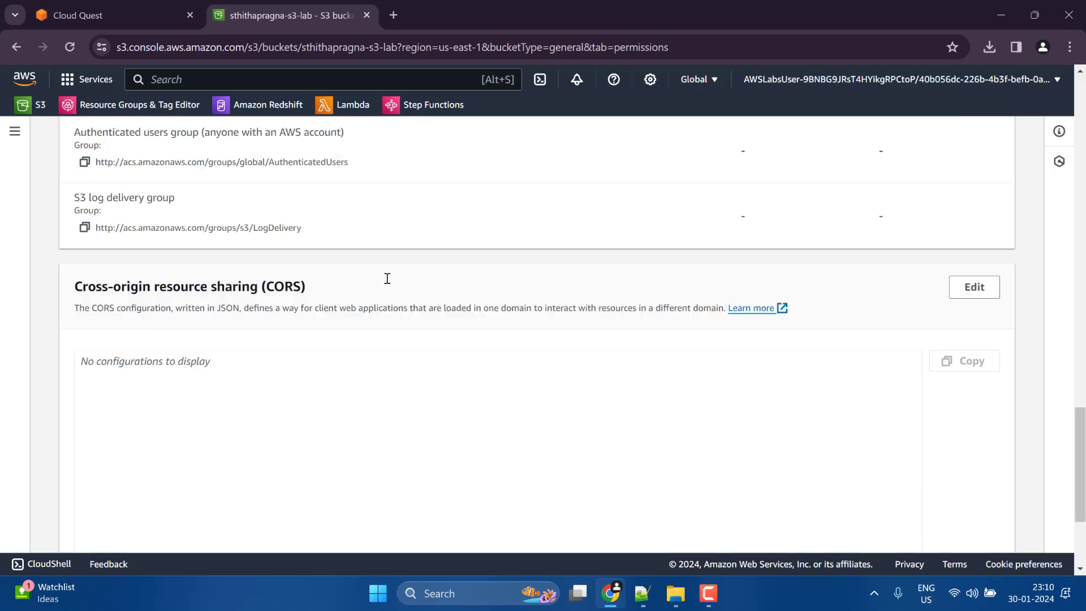
scroll(390, 280, up, 2)
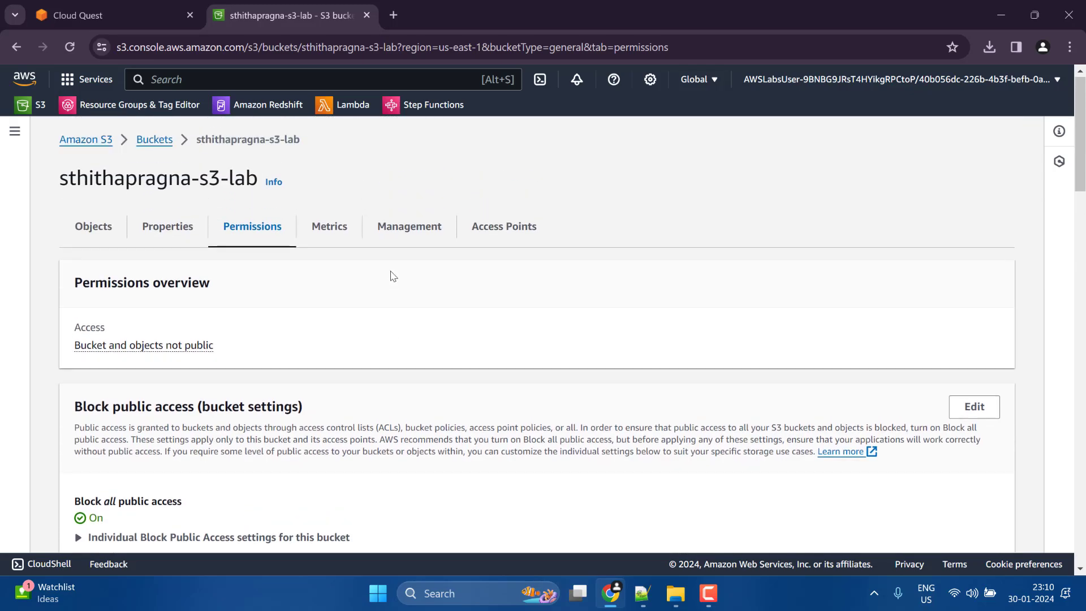
click(116, 232)
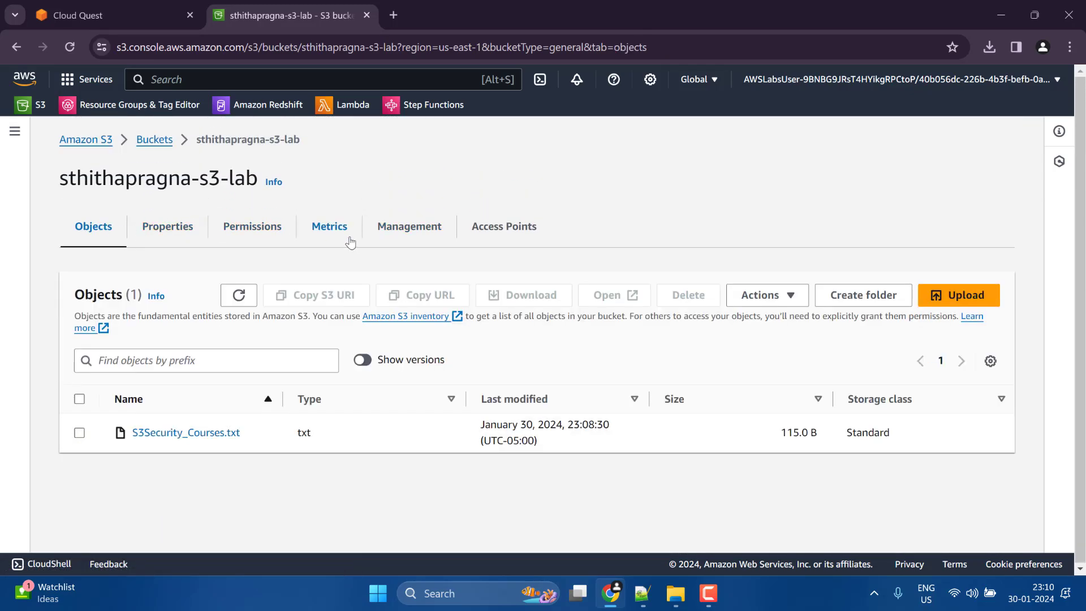
click(337, 232)
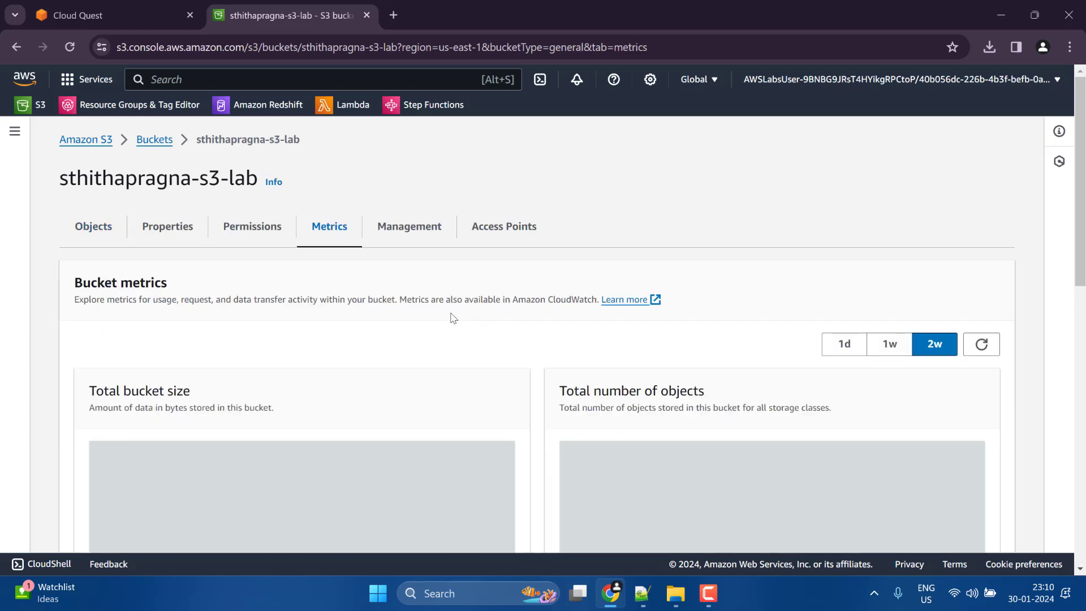
Step: Start a replication rule for sthithapragna-s3-lab and apply it to all objects in the bucket
click(393, 228)
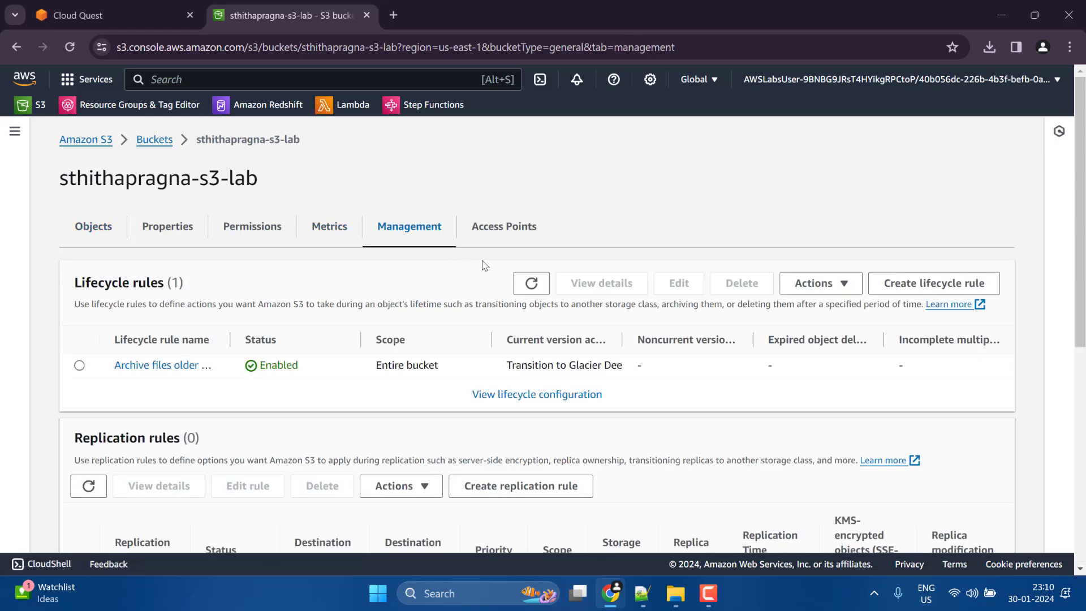
scroll(484, 265, down, 5)
click(523, 265)
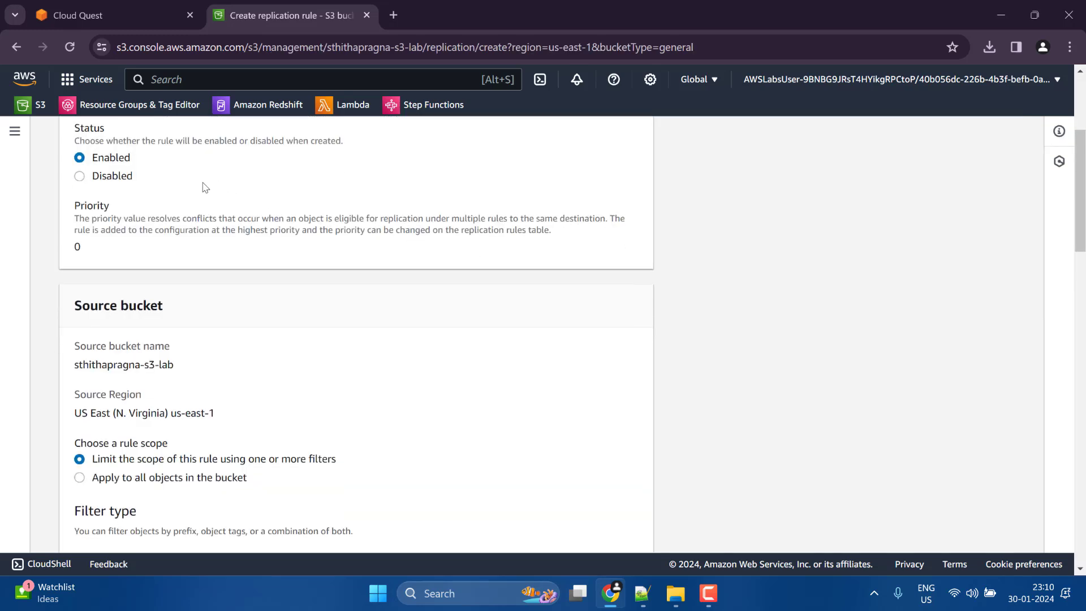
scroll(188, 282, down, 4)
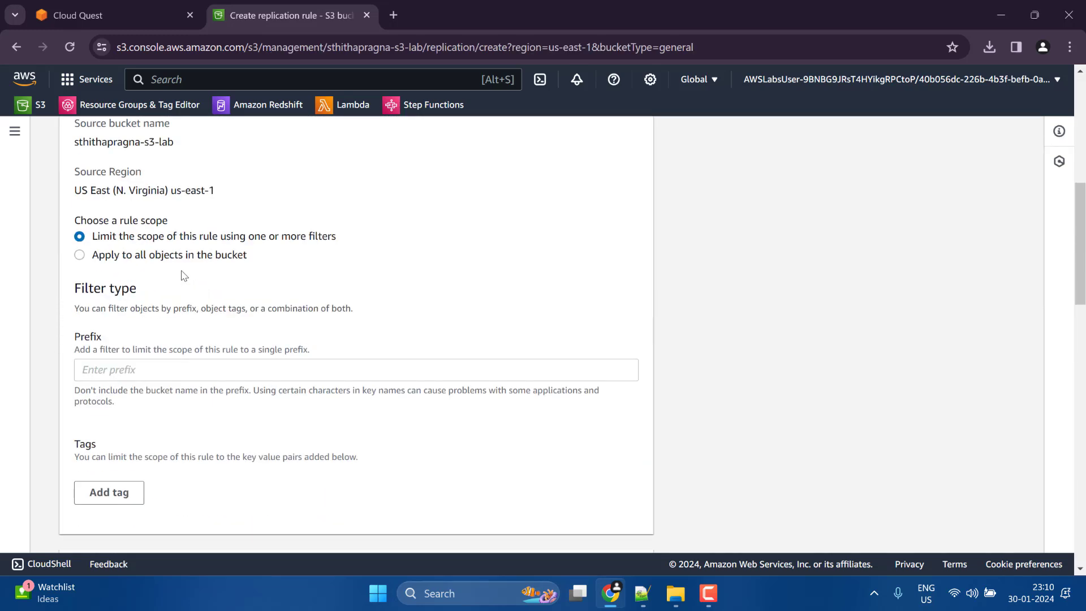
click(149, 255)
Step: Set sthithapragna-s3-lab-repl in this account as the replication destination and enable versioning on that bucket
scroll(190, 299, down, 2)
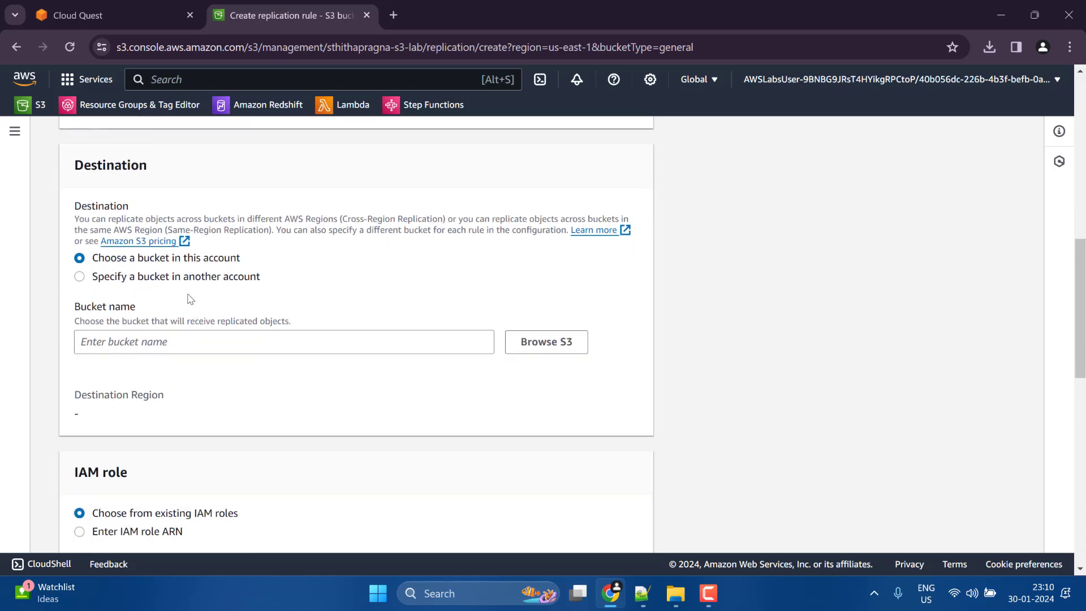
click(513, 342)
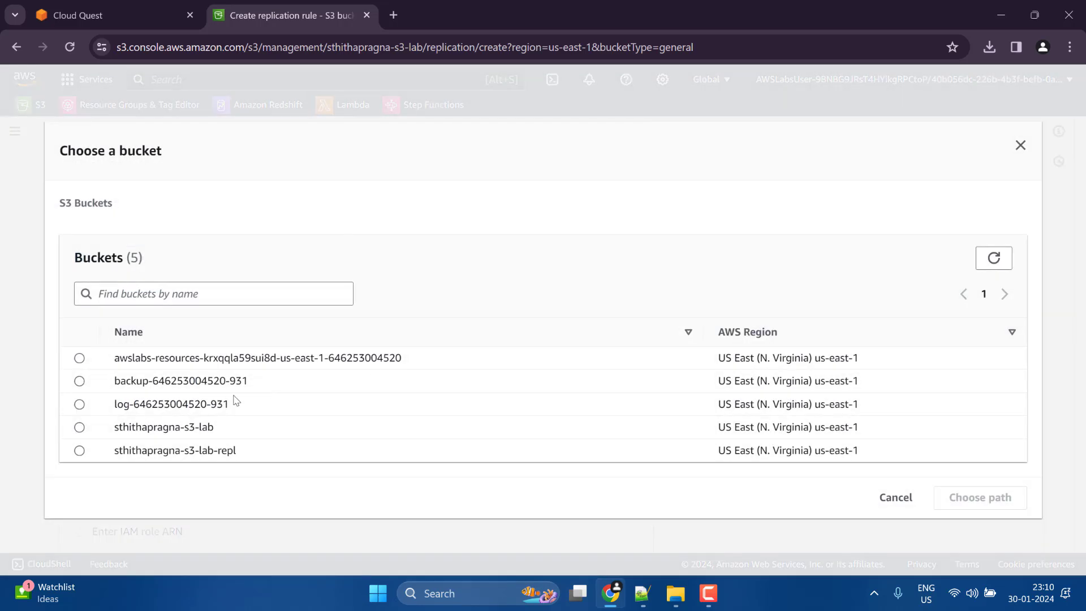
click(80, 451)
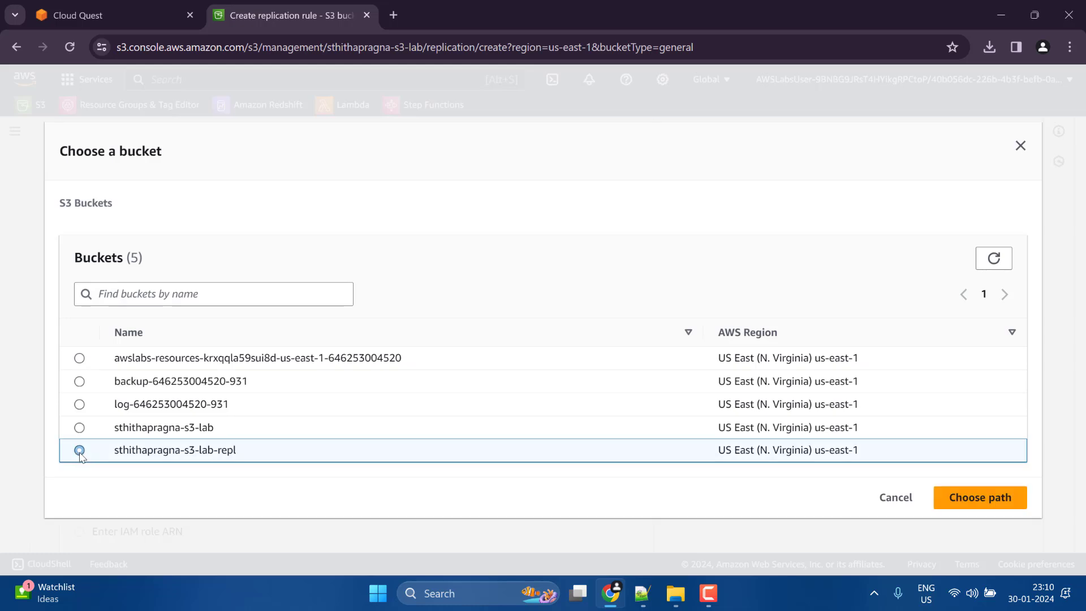
click(987, 499)
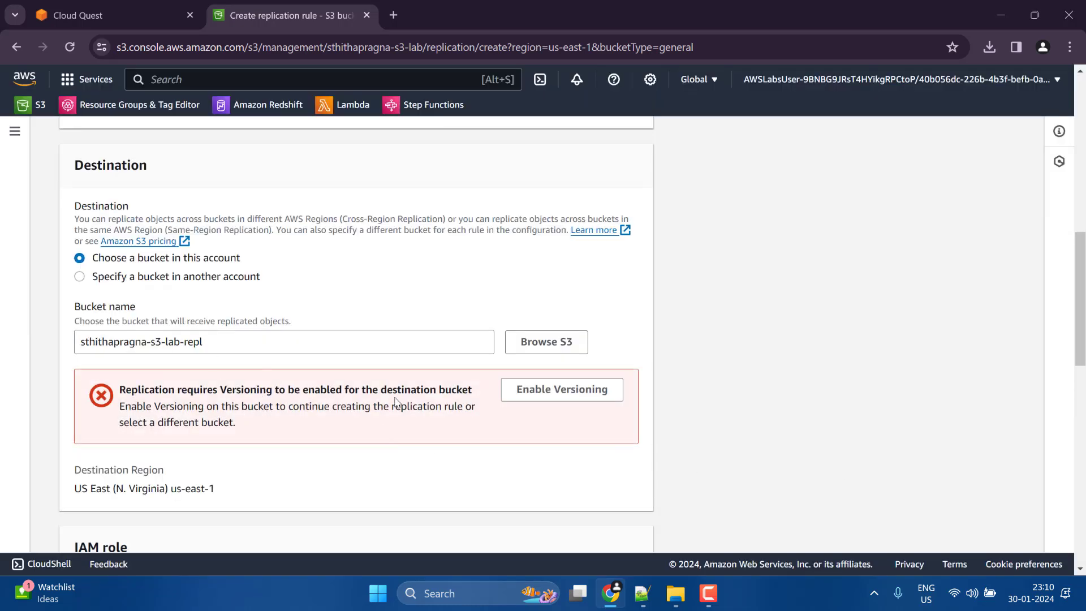
click(534, 391)
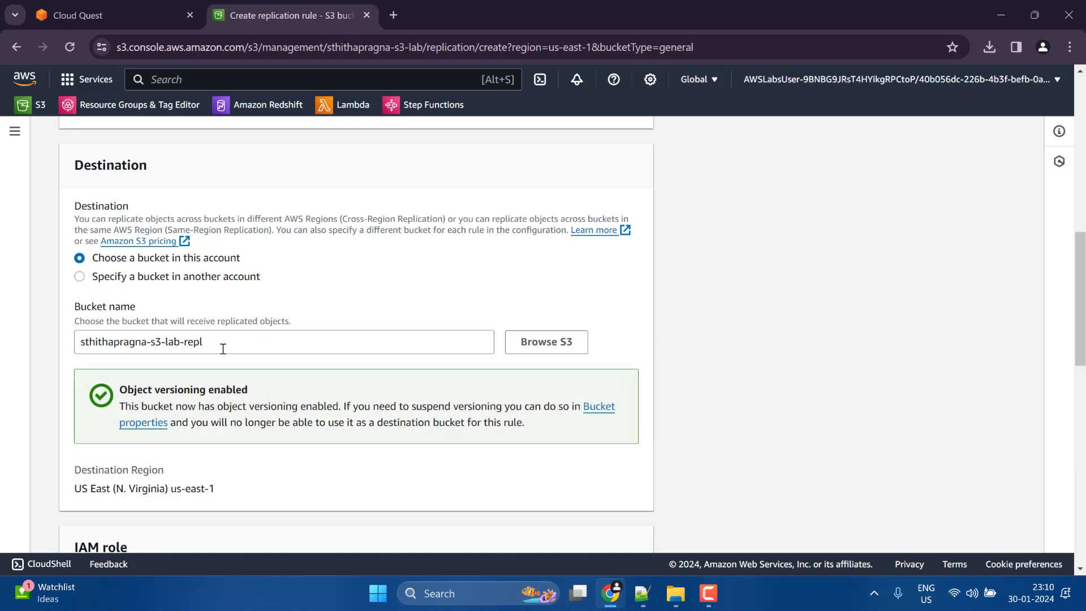
Step: Assign the existing IAM role s3_replication_role to the replication rule
scroll(329, 349, down, 4)
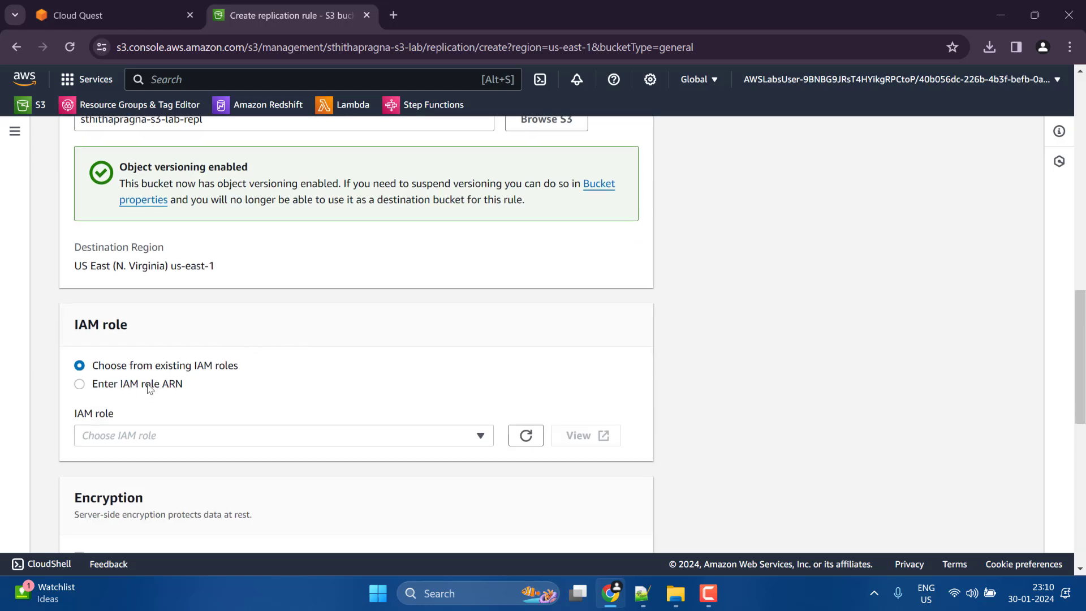
click(337, 435)
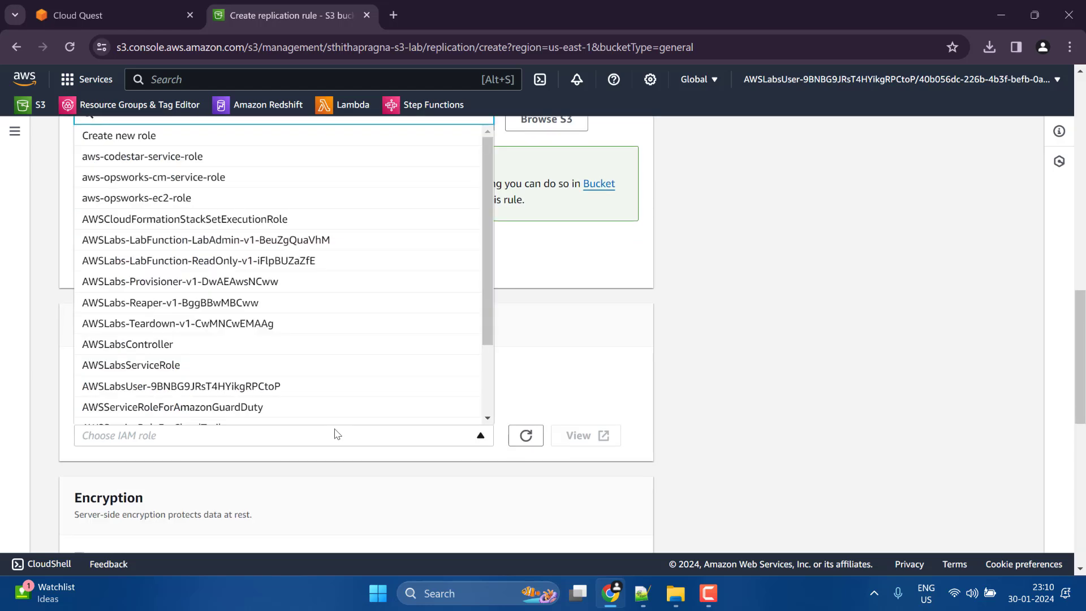
drag(487, 271, 485, 417)
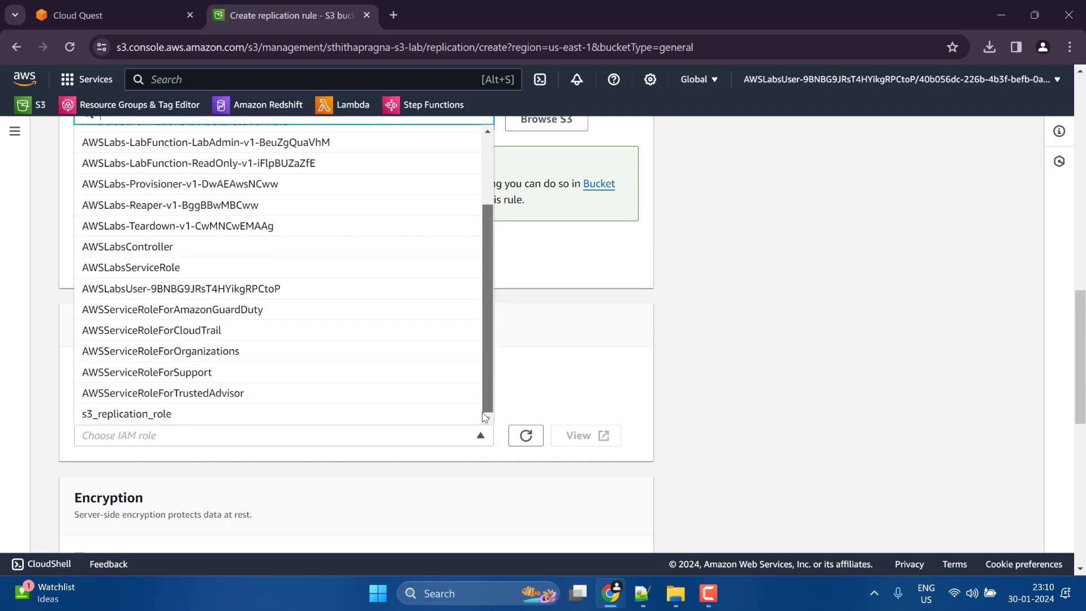
click(345, 419)
scroll(242, 460, down, 1)
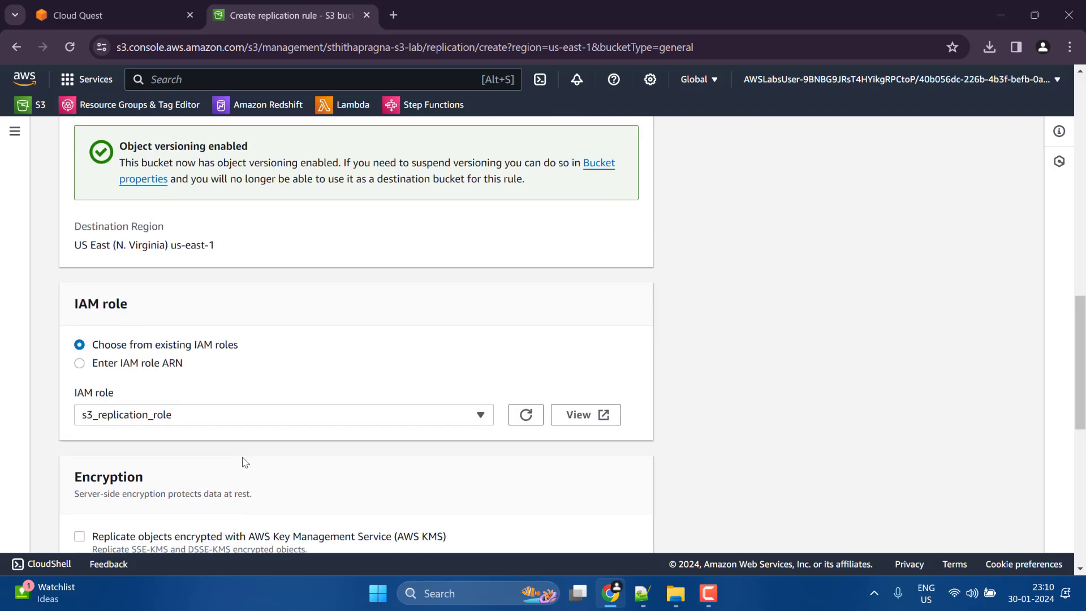
Step: Review the encryption, storage class and additional replication options, name the rule s3-lab-repl-rule, and save it
scroll(245, 462, down, 3)
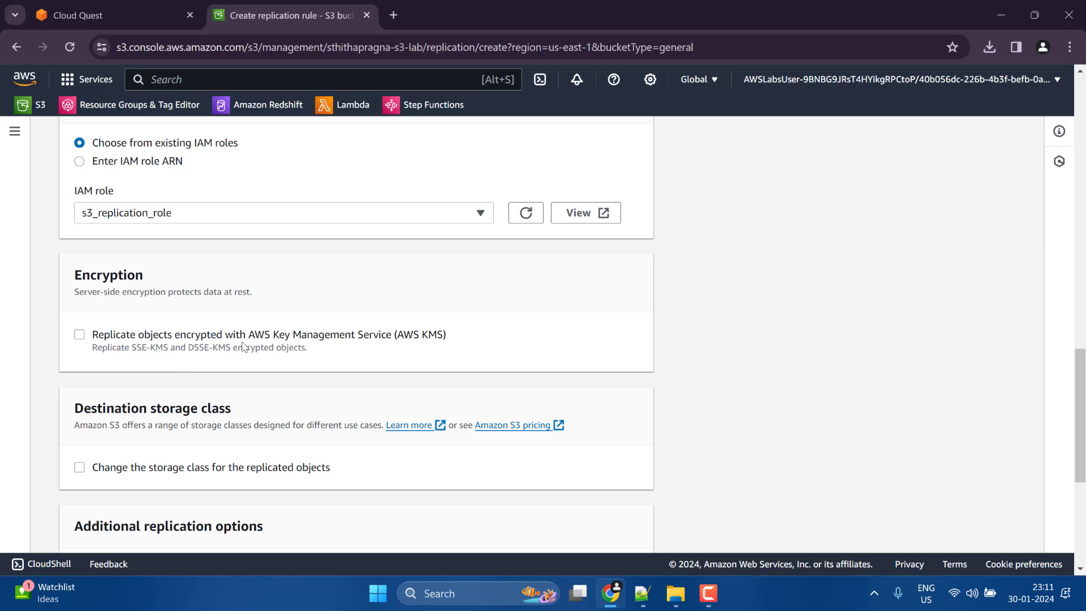
scroll(349, 340, down, 1)
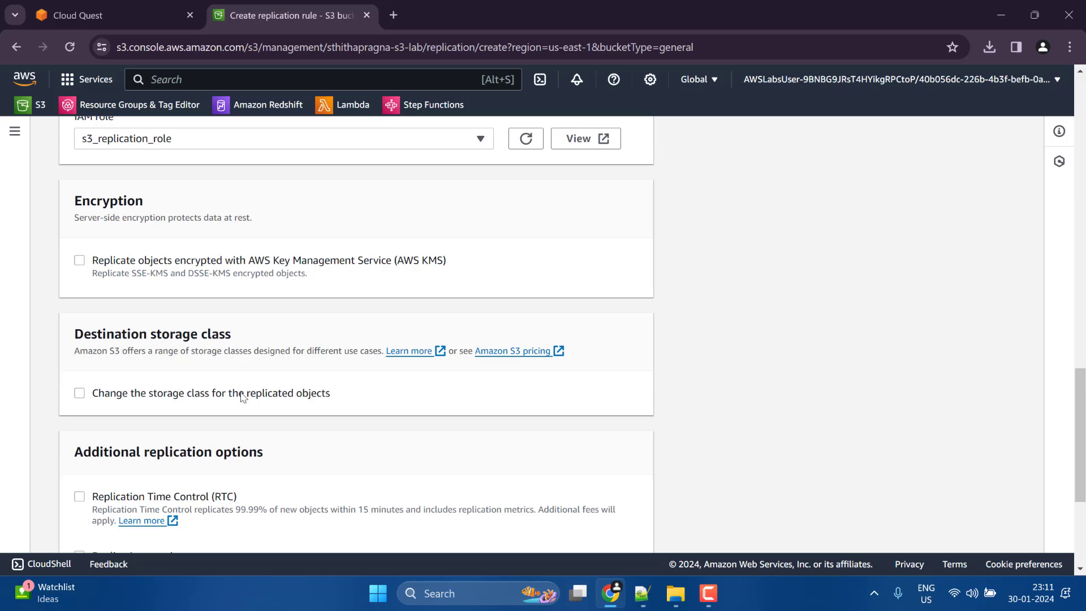
scroll(239, 395, down, 1)
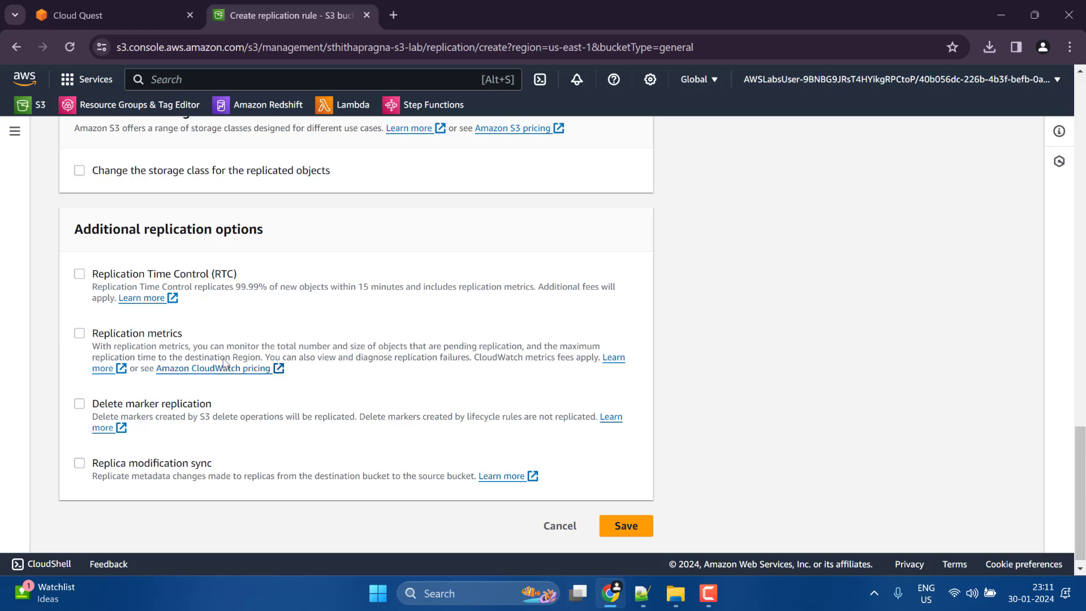
click(625, 526)
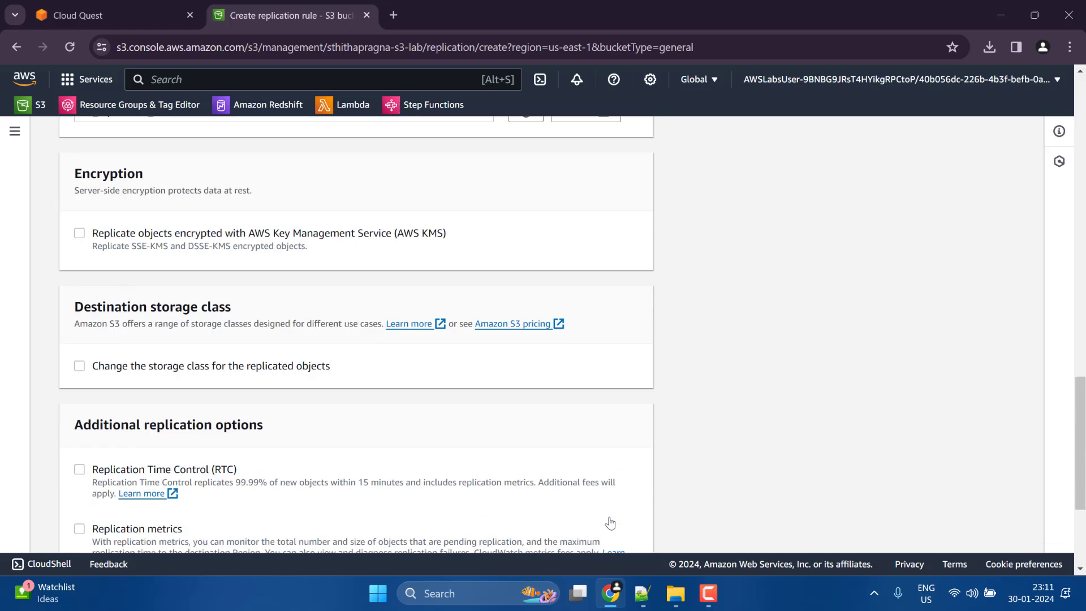
click(261, 289)
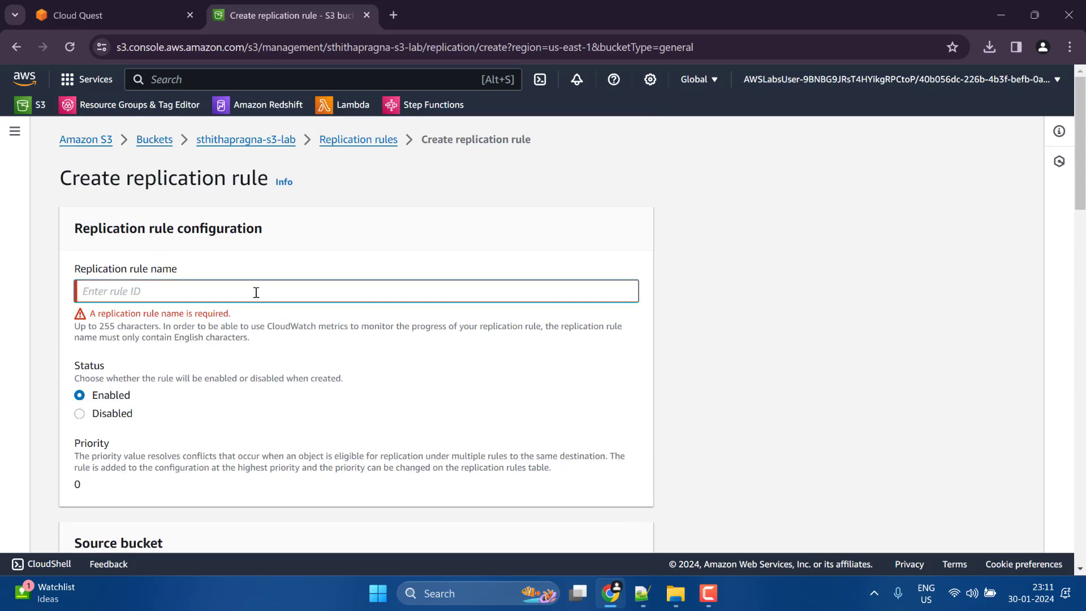
text(s3)
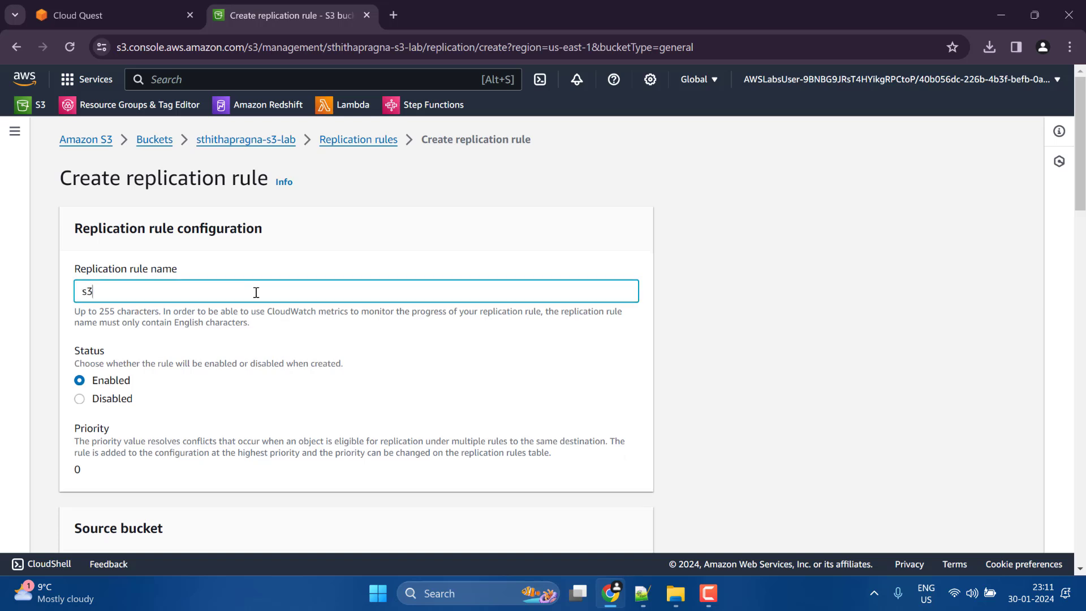
text(-lab-repl-rule)
scroll(426, 351, down, 20)
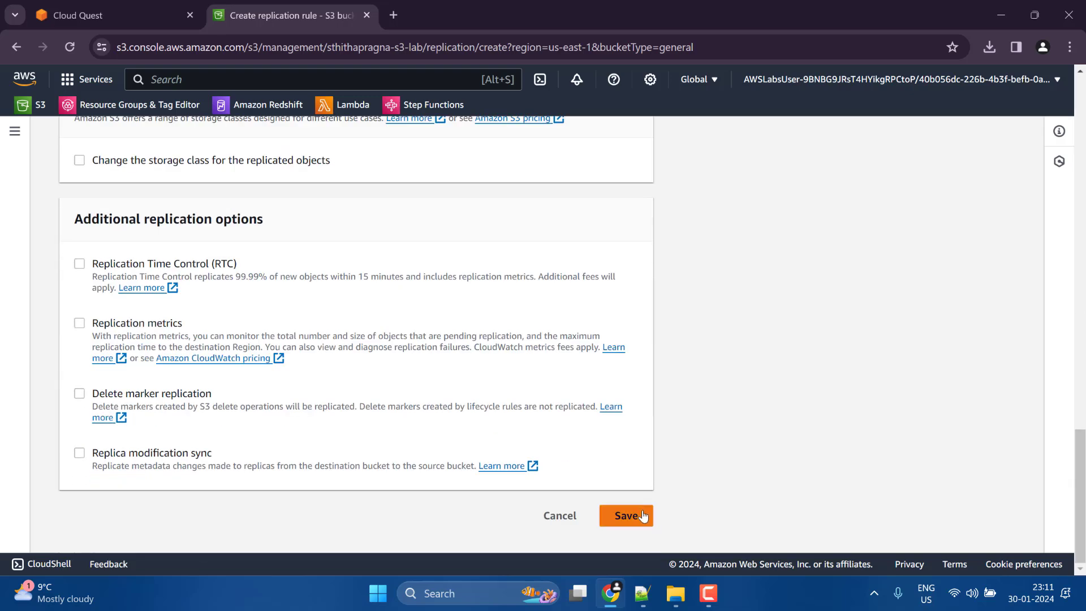
click(638, 515)
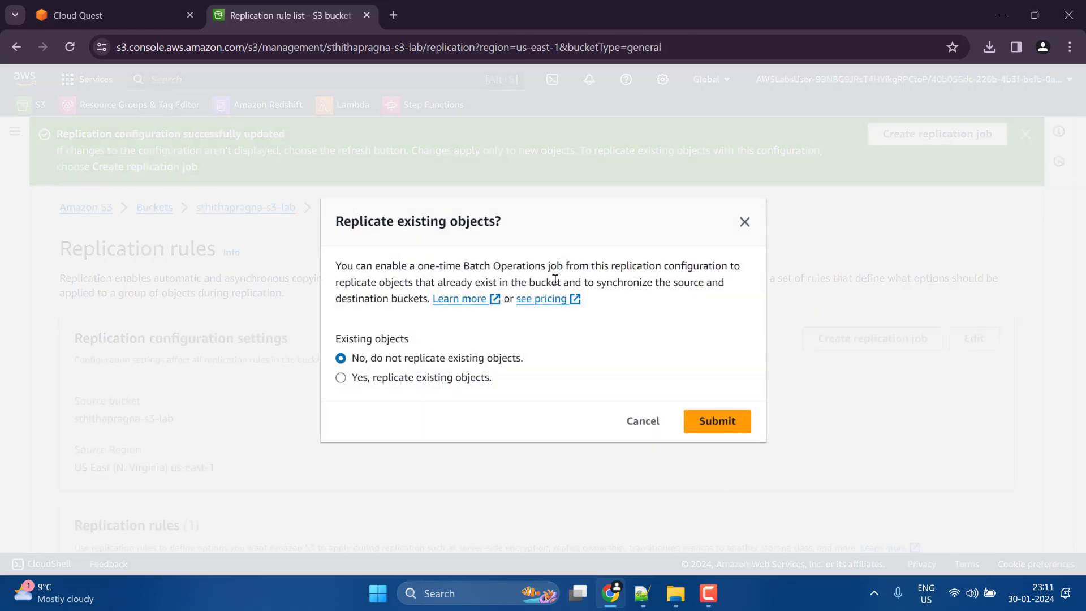
Step: Opt to replicate existing objects and examine the Batch Operations job's run options, completion report and permissions settings
click(431, 379)
click(711, 421)
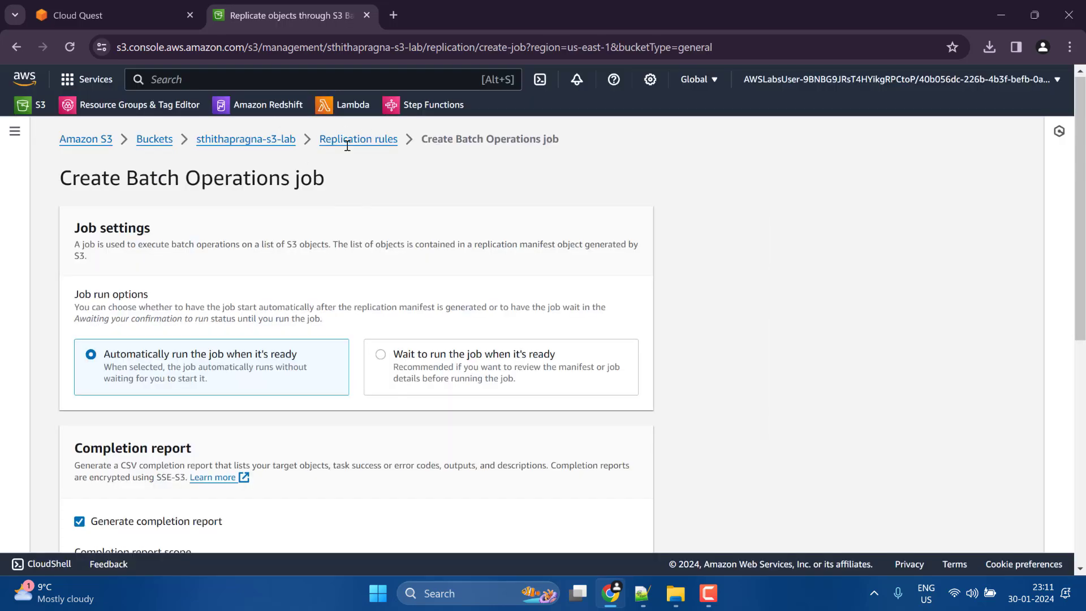
scroll(232, 292, down, 4)
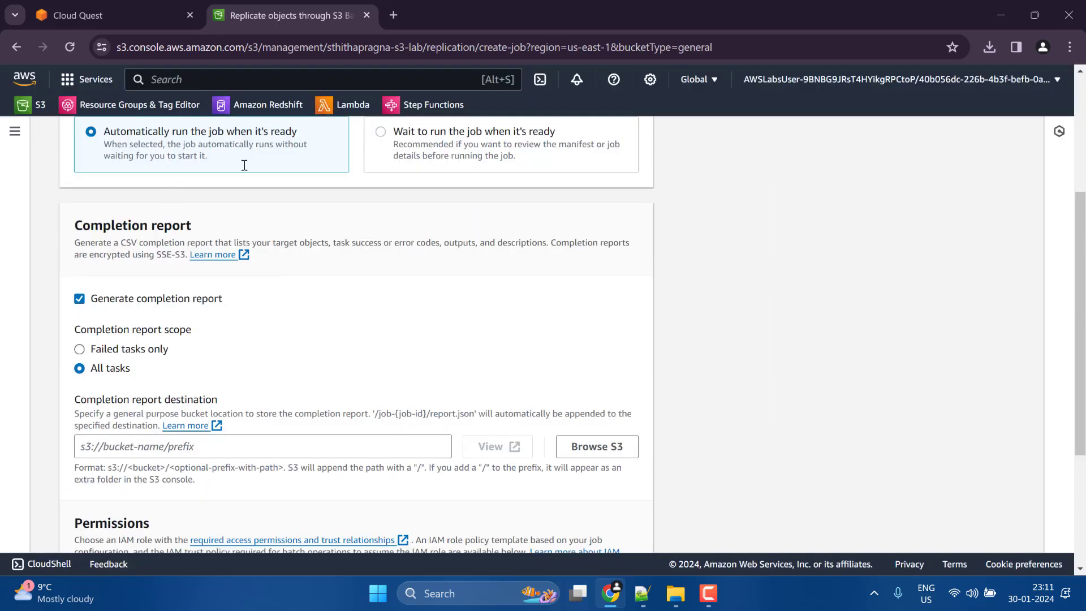
scroll(323, 294, up, 4)
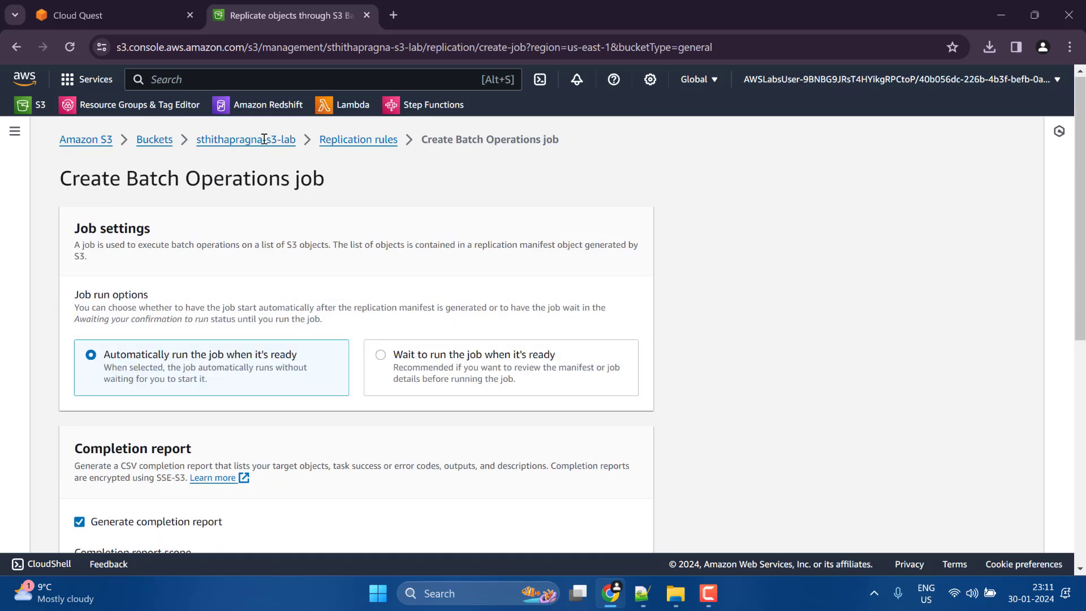
scroll(347, 359, down, 8)
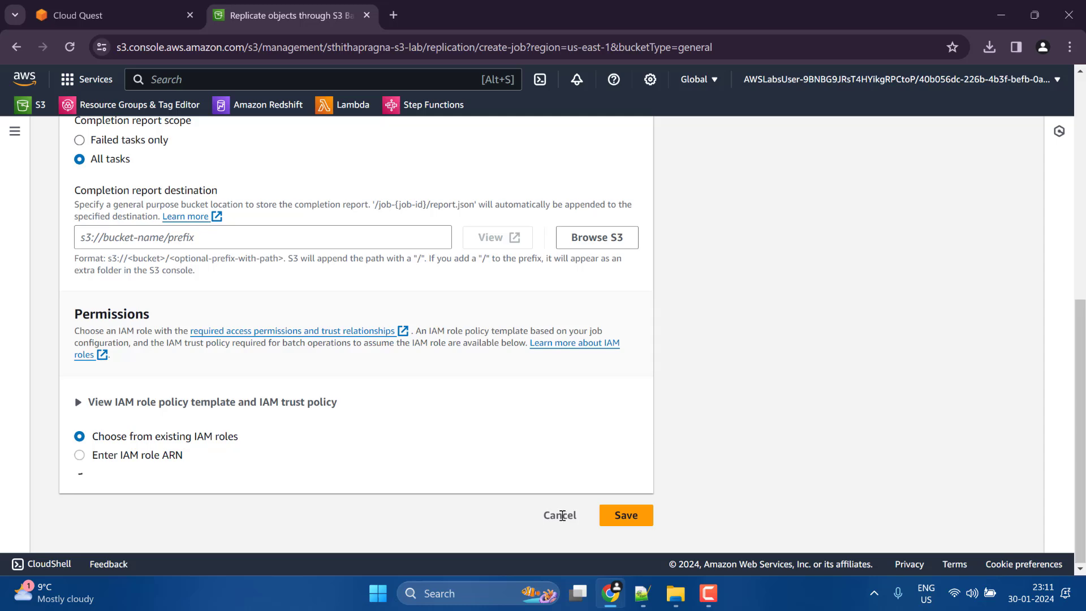
scroll(112, 206, up, 8)
scroll(196, 253, down, 1)
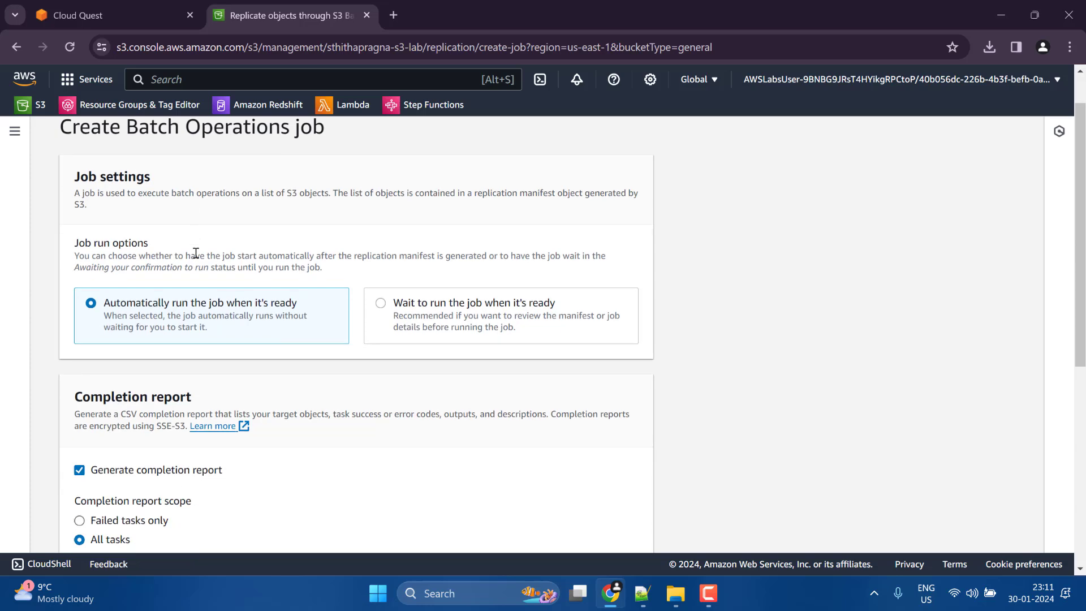
scroll(196, 252, down, 2)
click(599, 220)
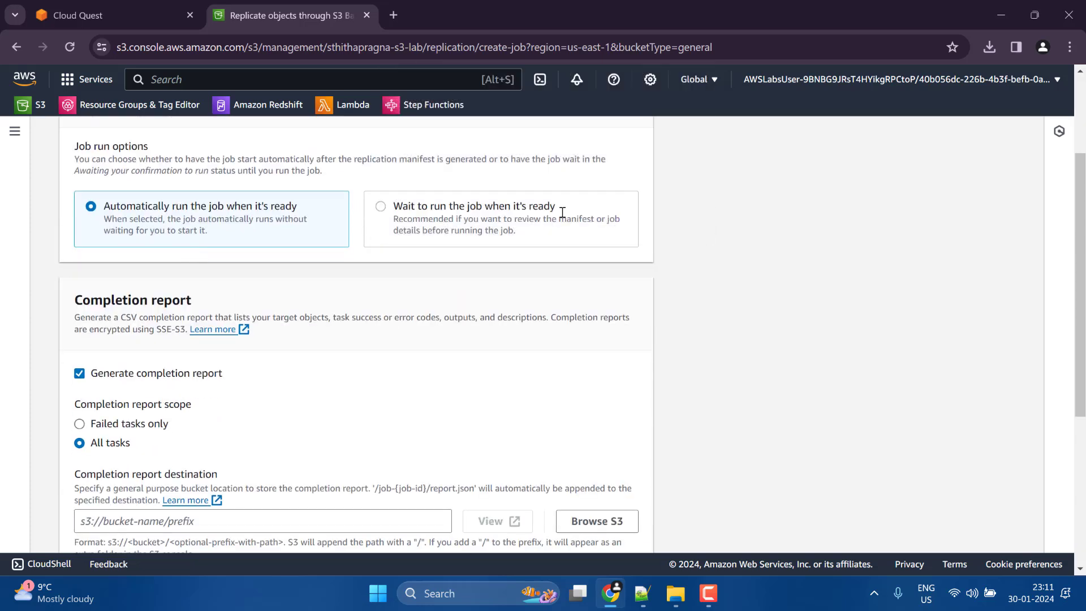
scroll(207, 395, down, 5)
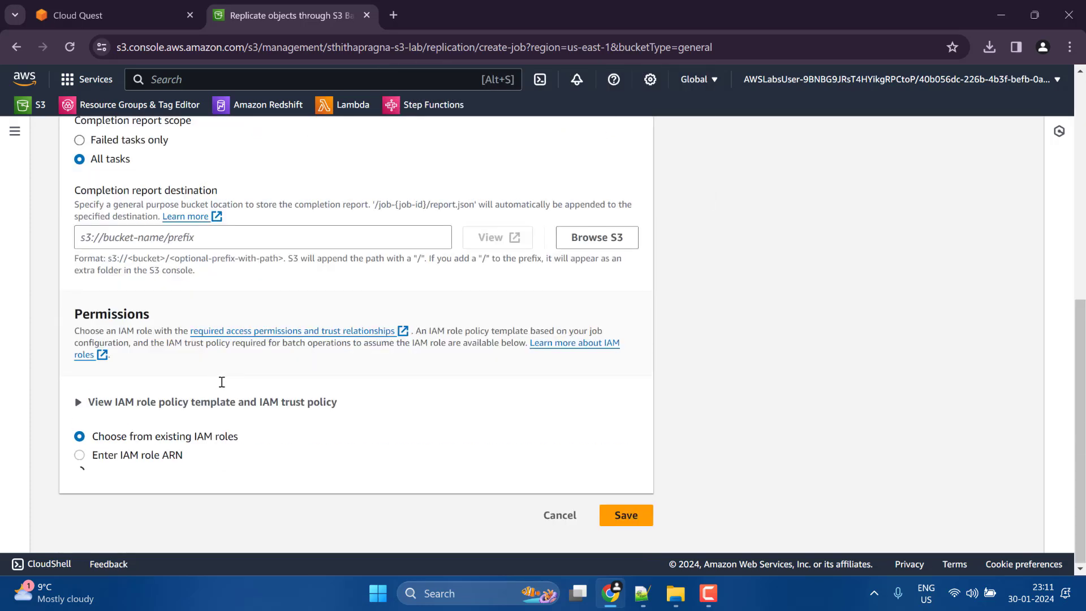
scroll(319, 283, up, 8)
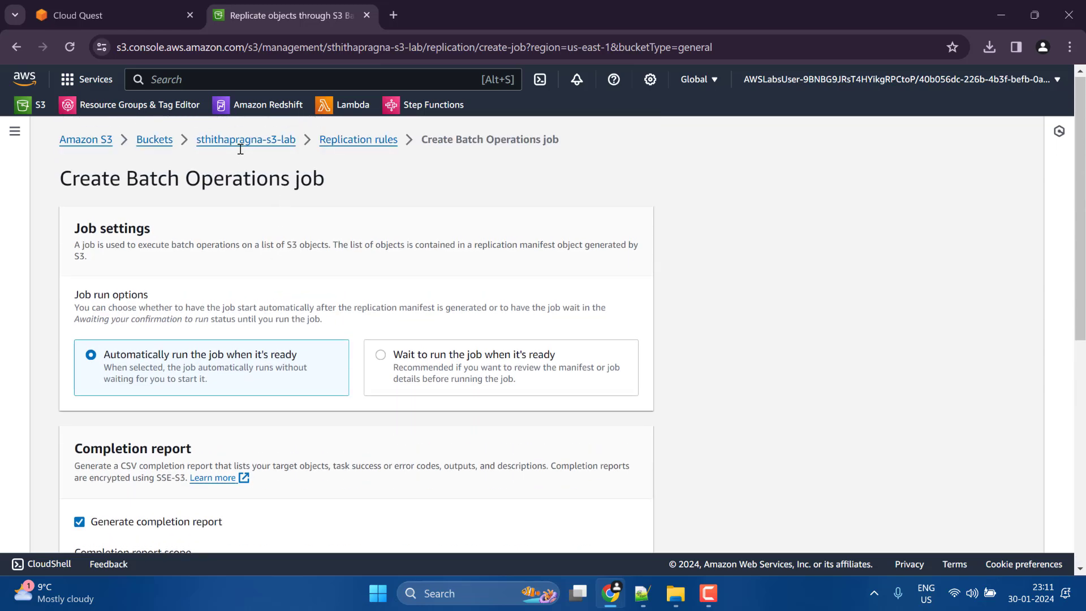
click(85, 11)
click(280, 16)
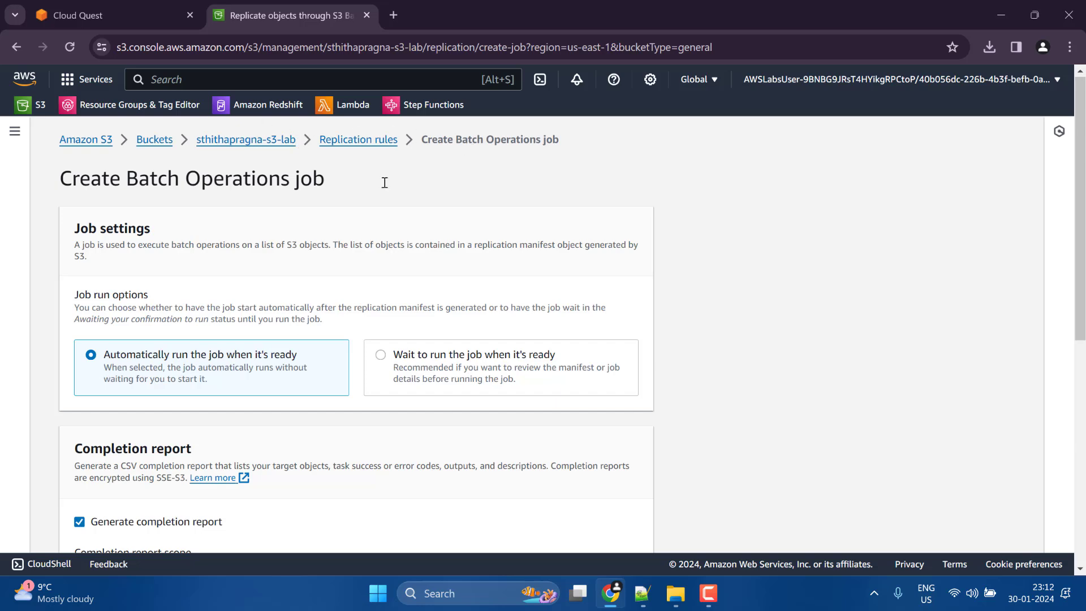
scroll(433, 259, down, 6)
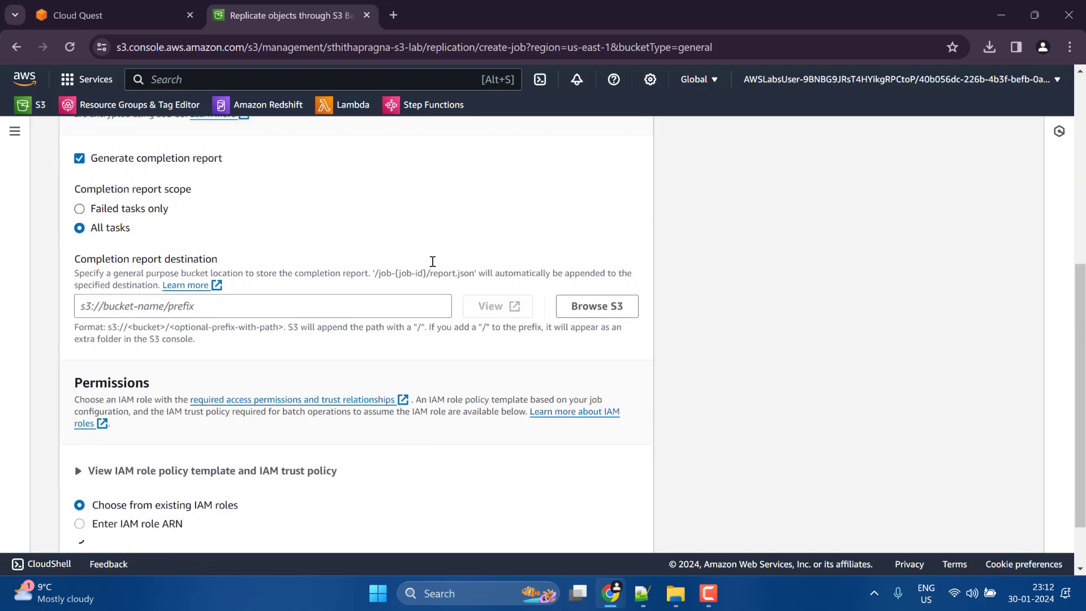
scroll(433, 261, up, 1)
scroll(433, 261, down, 2)
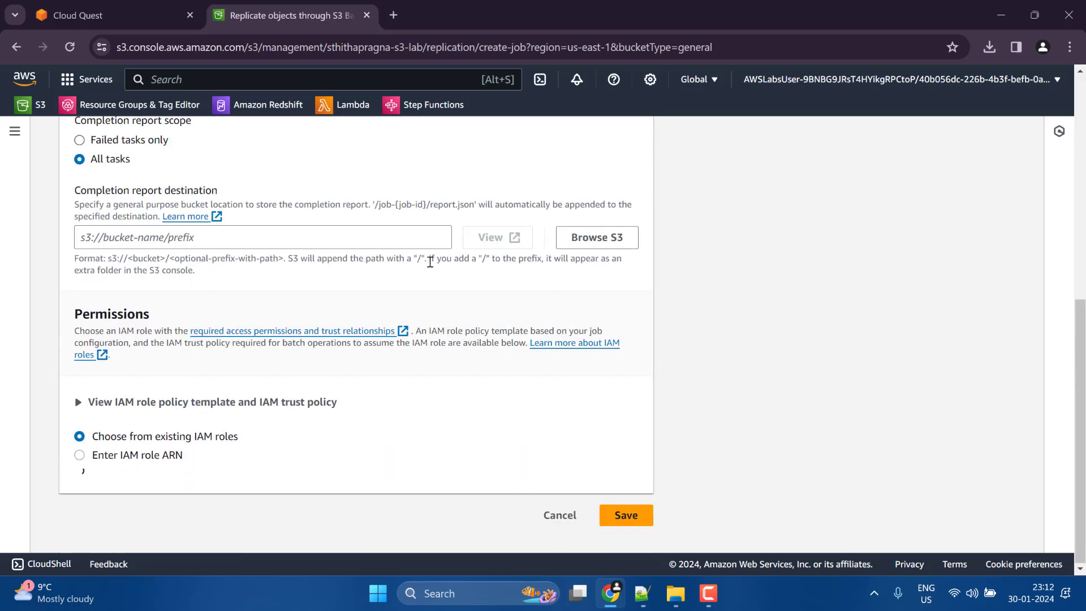
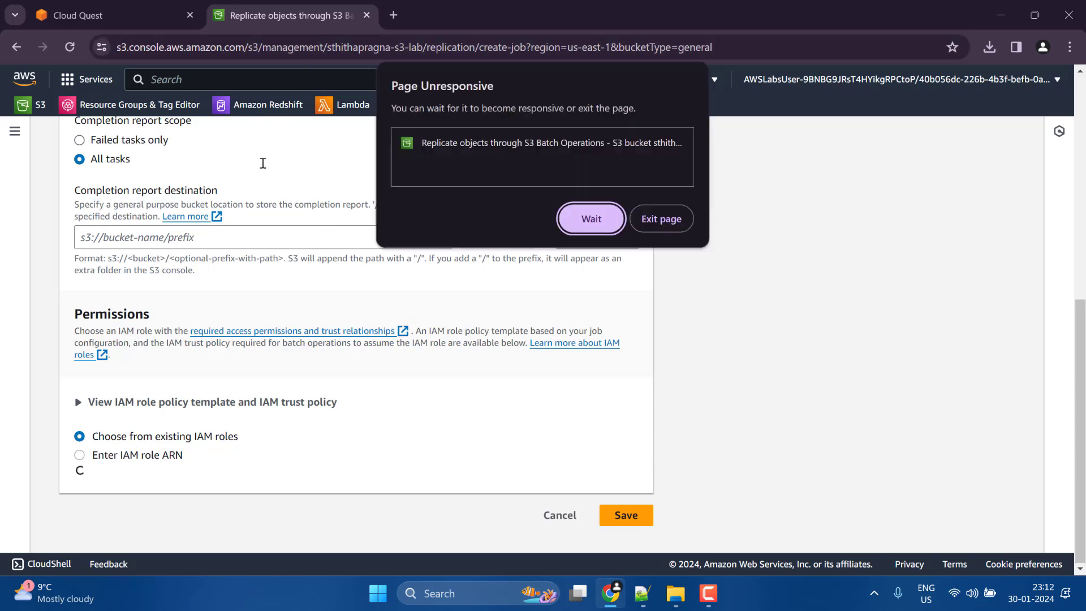
Step: Close the unresponsive Batch Operations job page, relaunch the AWS console from the Cloud Quest lab, and open the S3 service
click(560, 215)
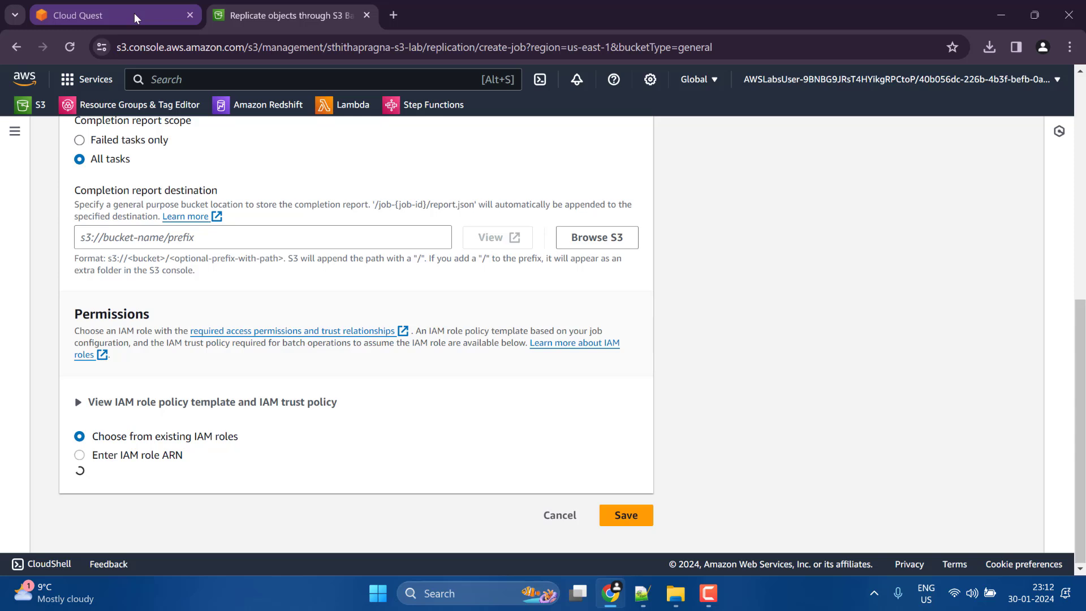
click(366, 15)
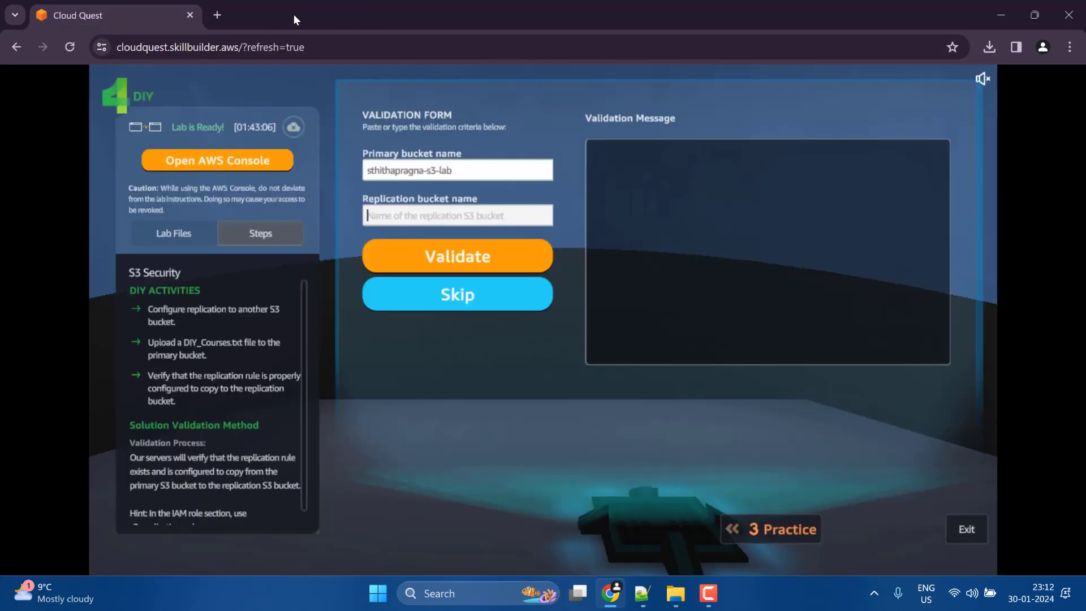
click(198, 163)
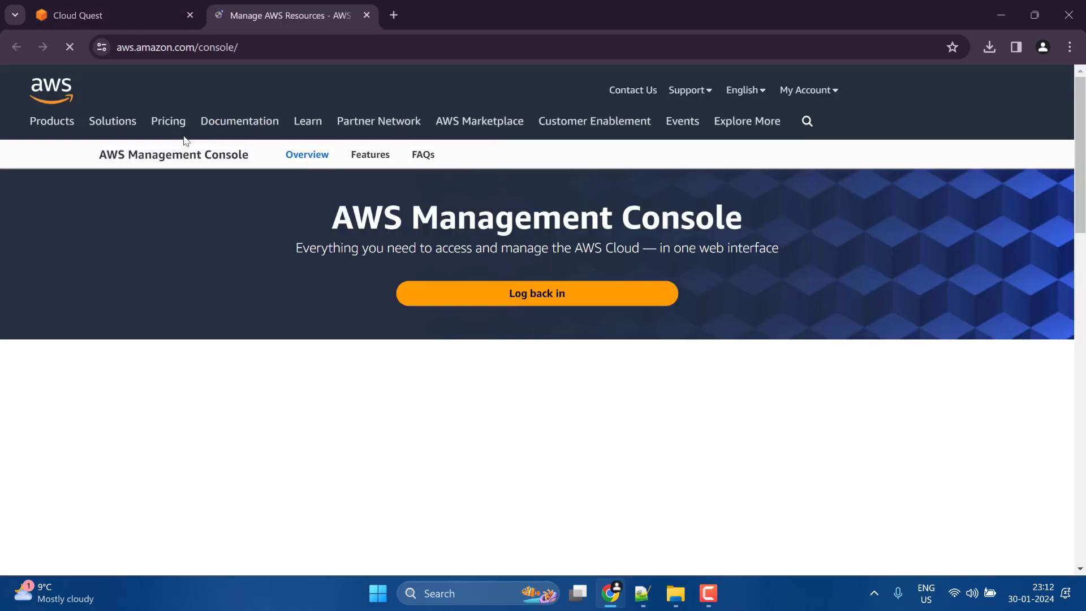
click(159, 134)
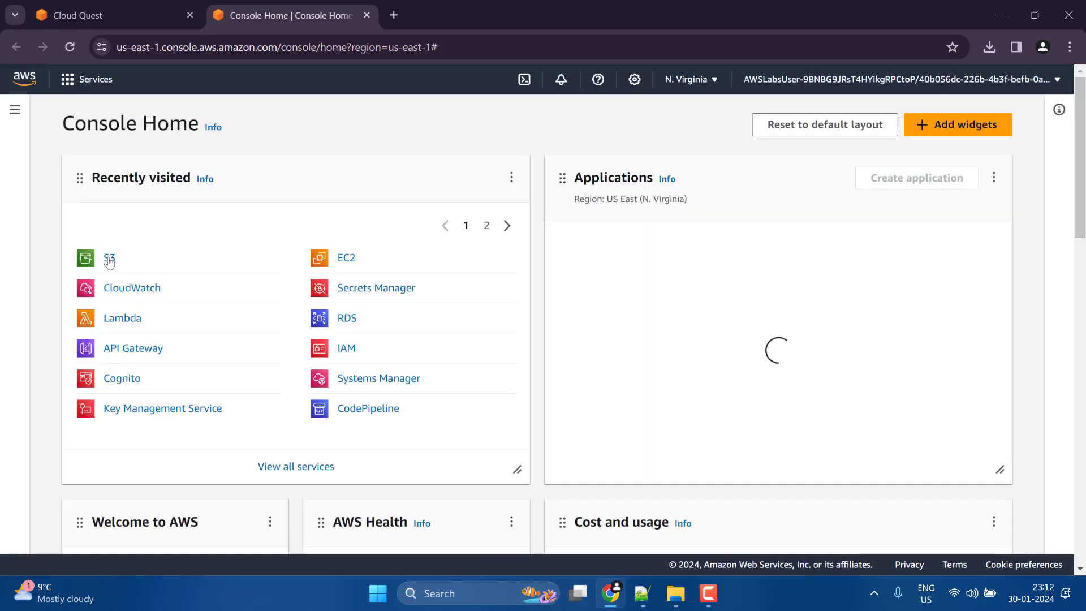
click(108, 260)
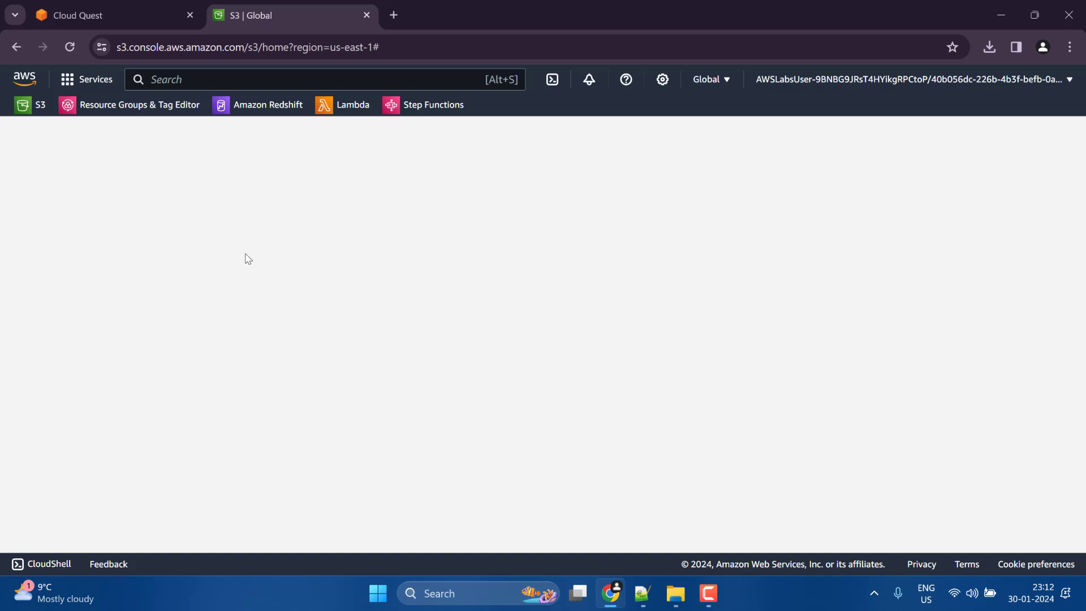
click(36, 106)
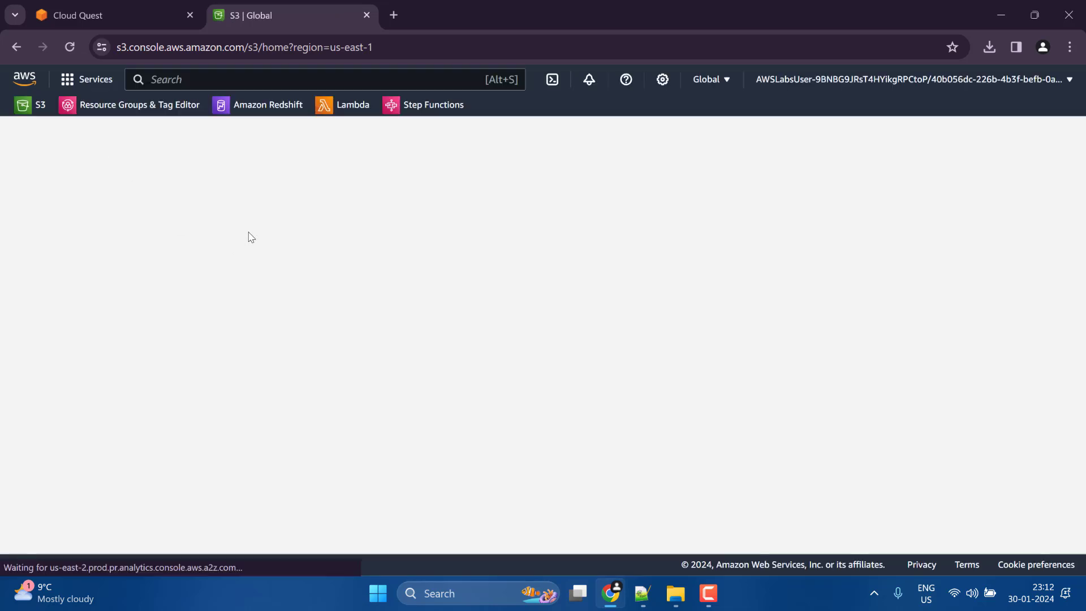
Step: Reload the S3 console, open the sthithapragna-s3-lab bucket and check its replication rules
click(70, 47)
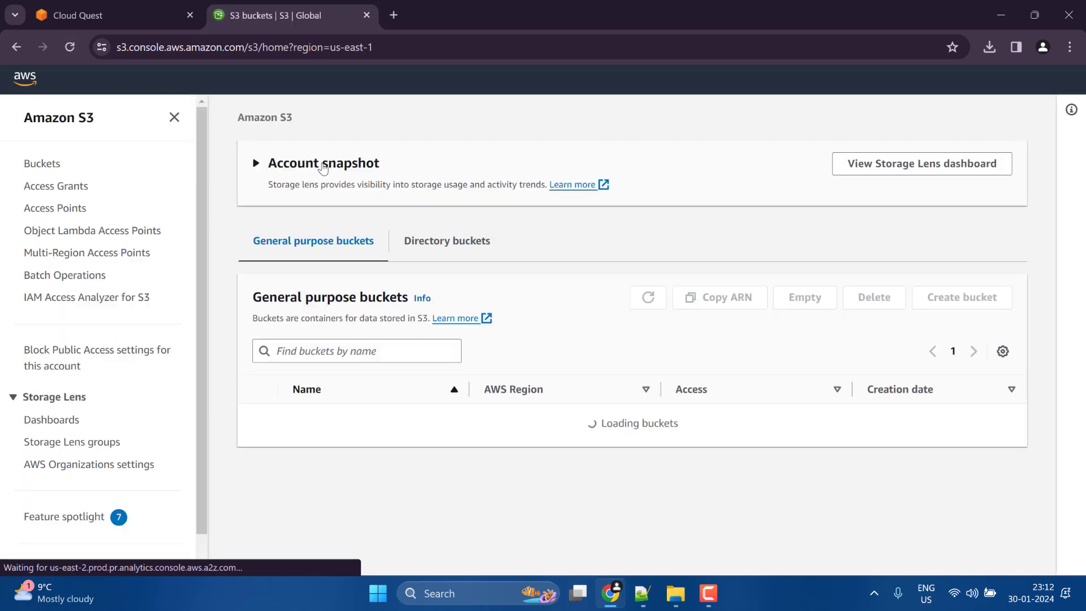
scroll(506, 409, down, 3)
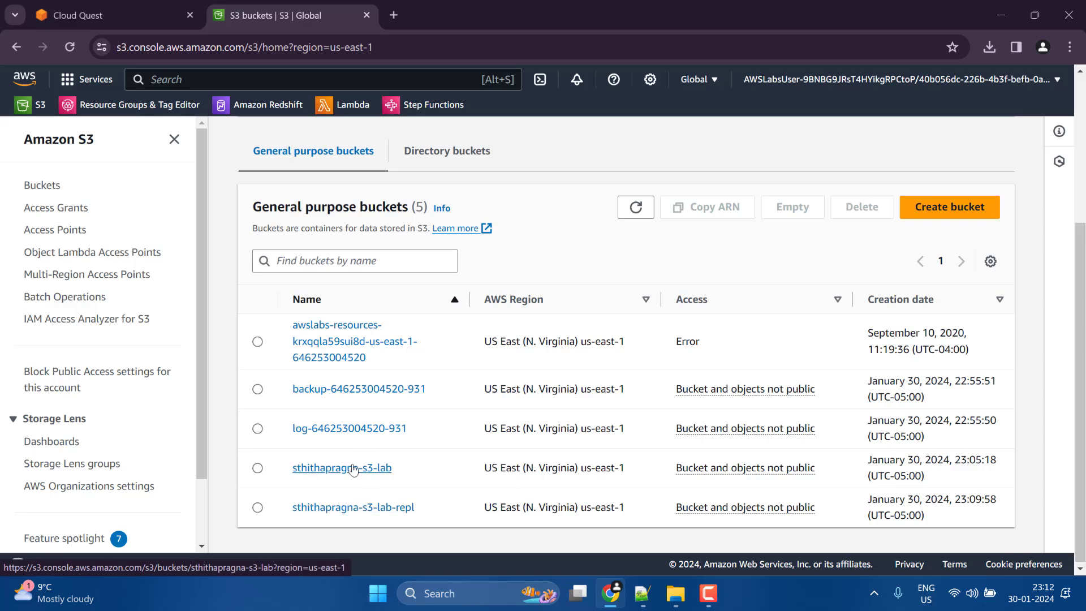
click(353, 468)
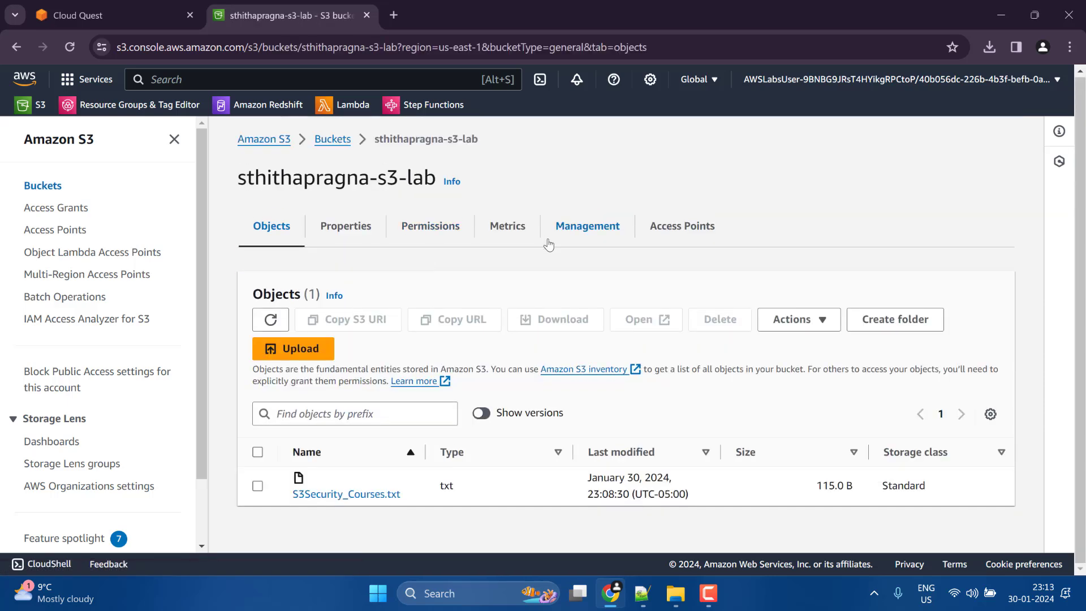
click(576, 229)
scroll(455, 351, down, 5)
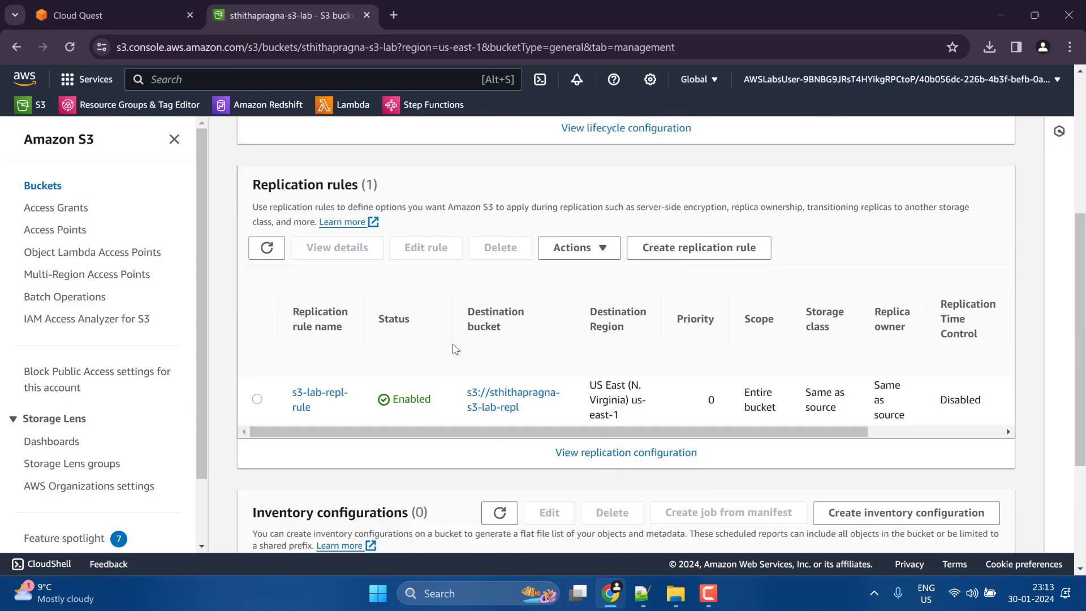
scroll(389, 377, up, 5)
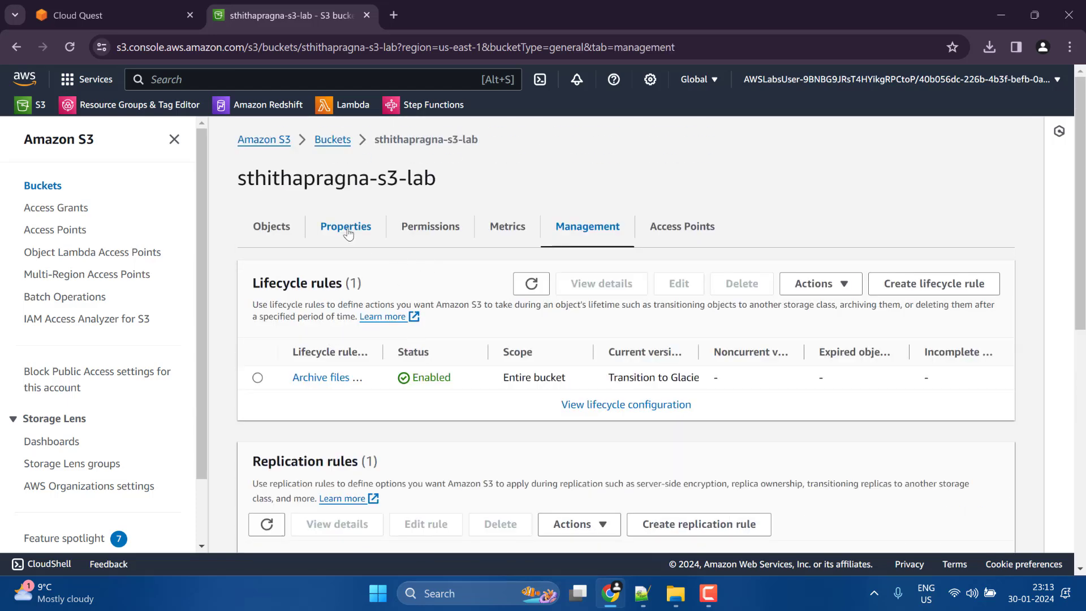
Step: Upload DIY_Courses.txt to the sthithapragna-s3-lab bucket and close the upload status page
click(268, 227)
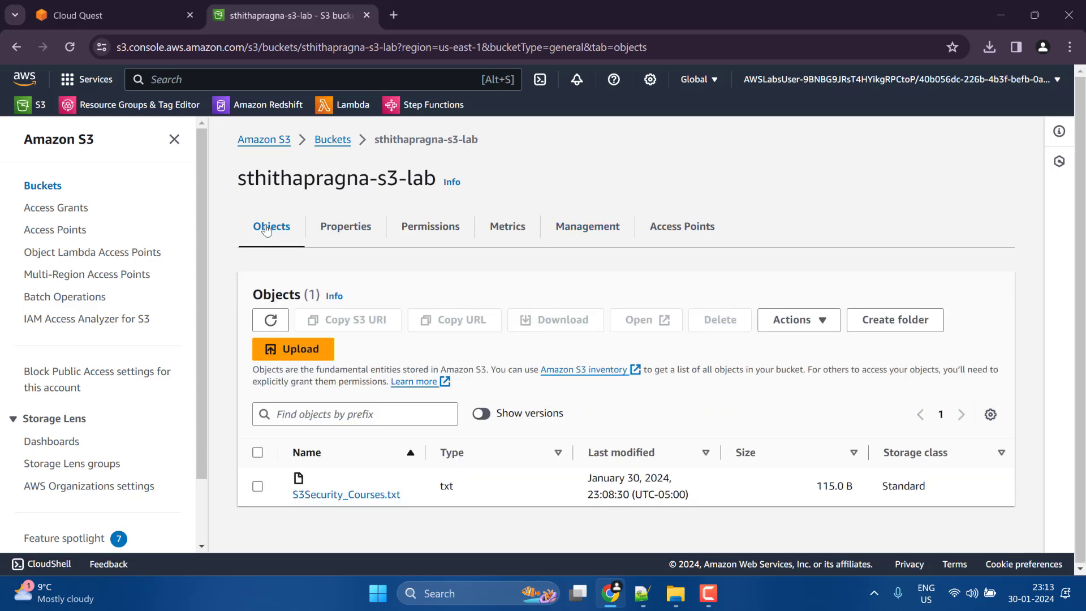
click(300, 350)
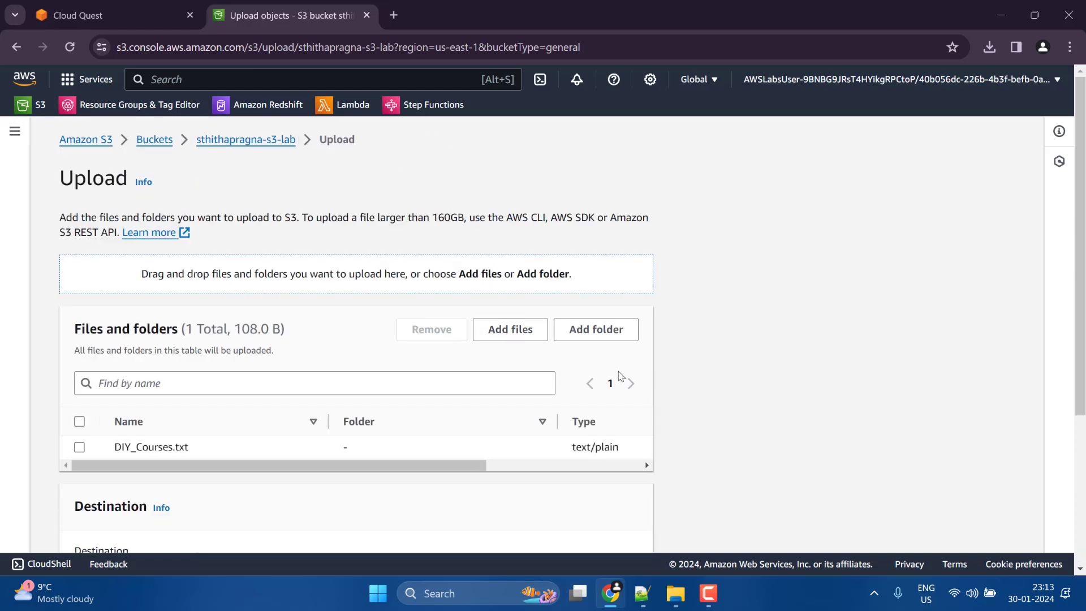
scroll(606, 373, down, 4)
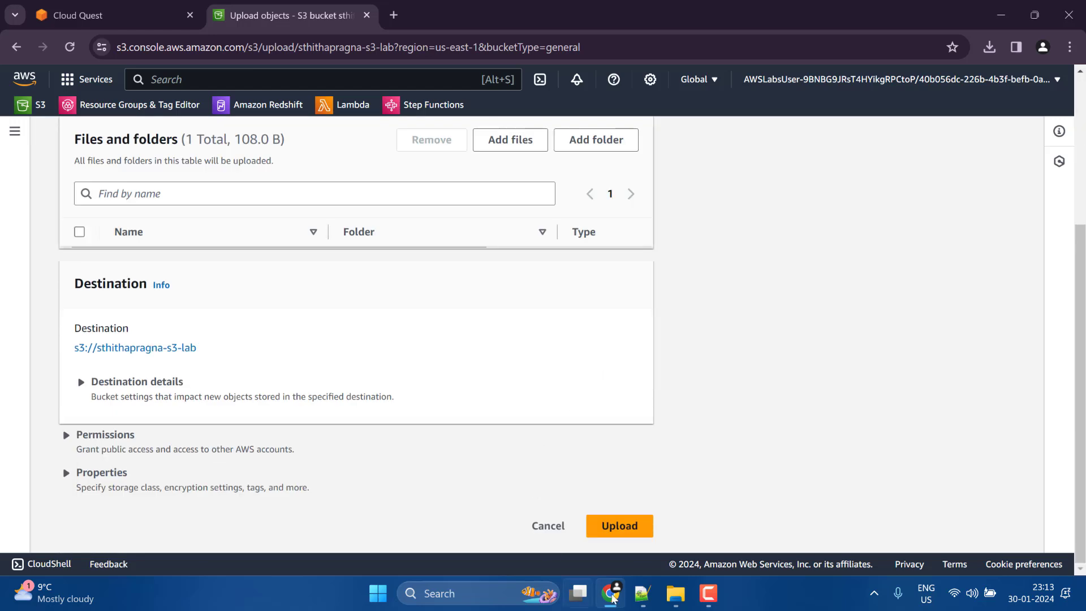
click(615, 530)
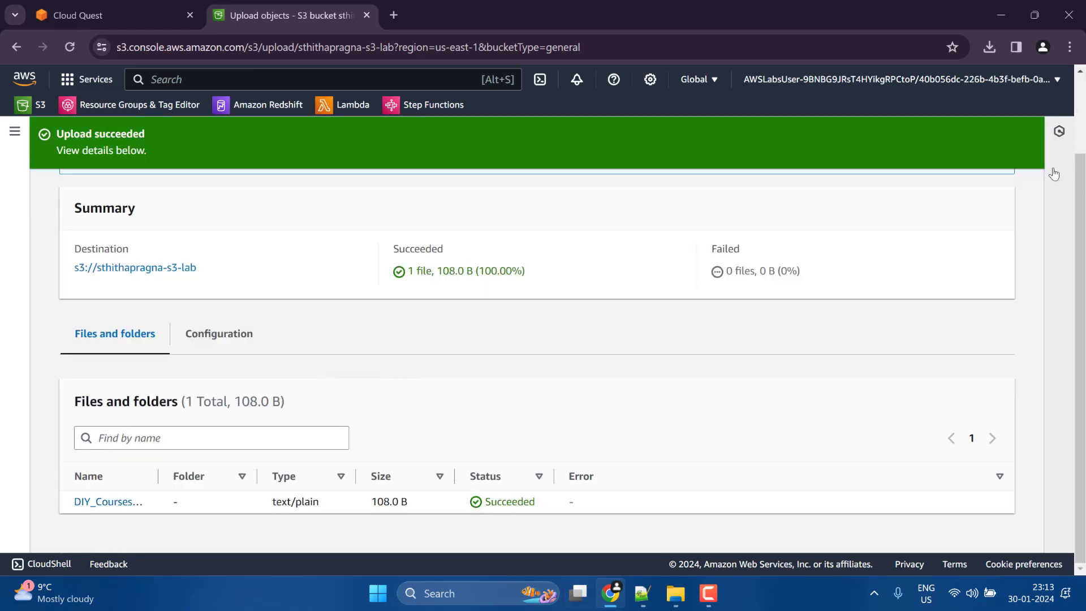
scroll(955, 142, up, 2)
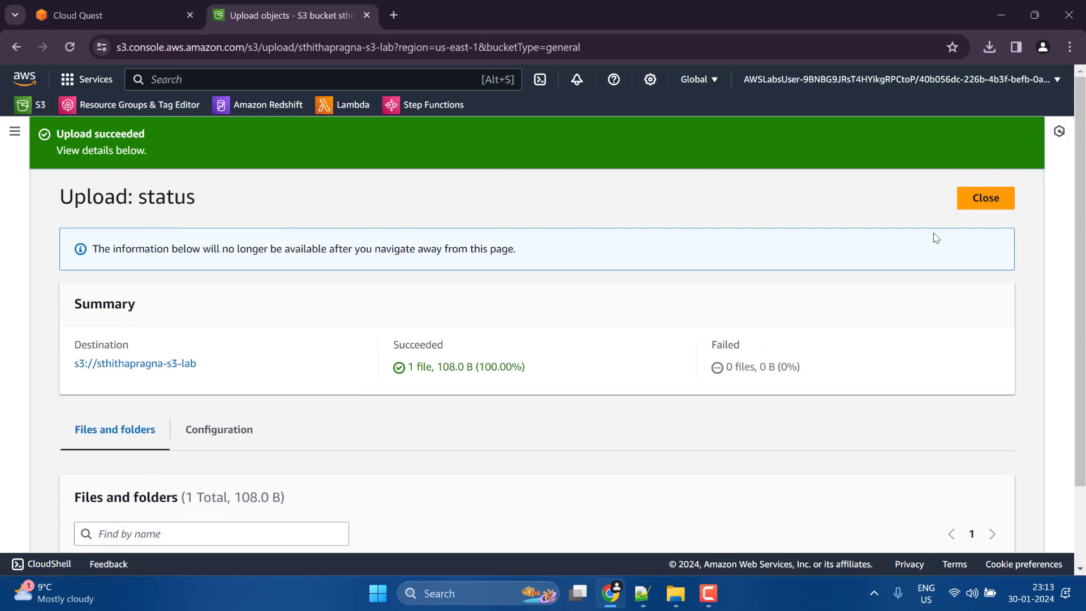
click(985, 199)
Step: Open the sthithapragna-s3-lab-repl bucket and refresh its object list repeatedly to look for the replicated file
click(161, 140)
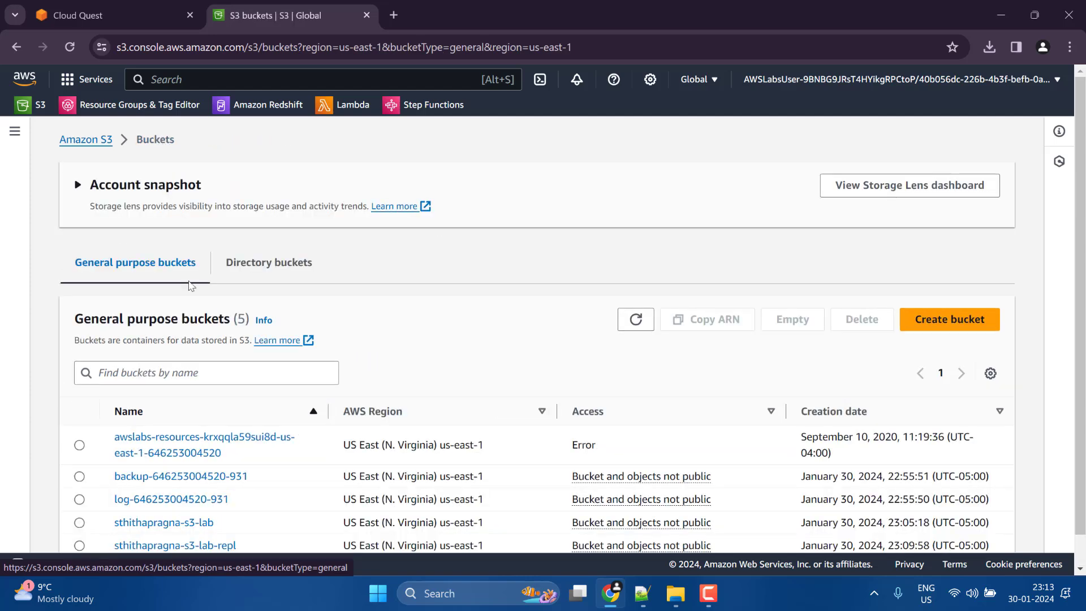
scroll(191, 517, down, 1)
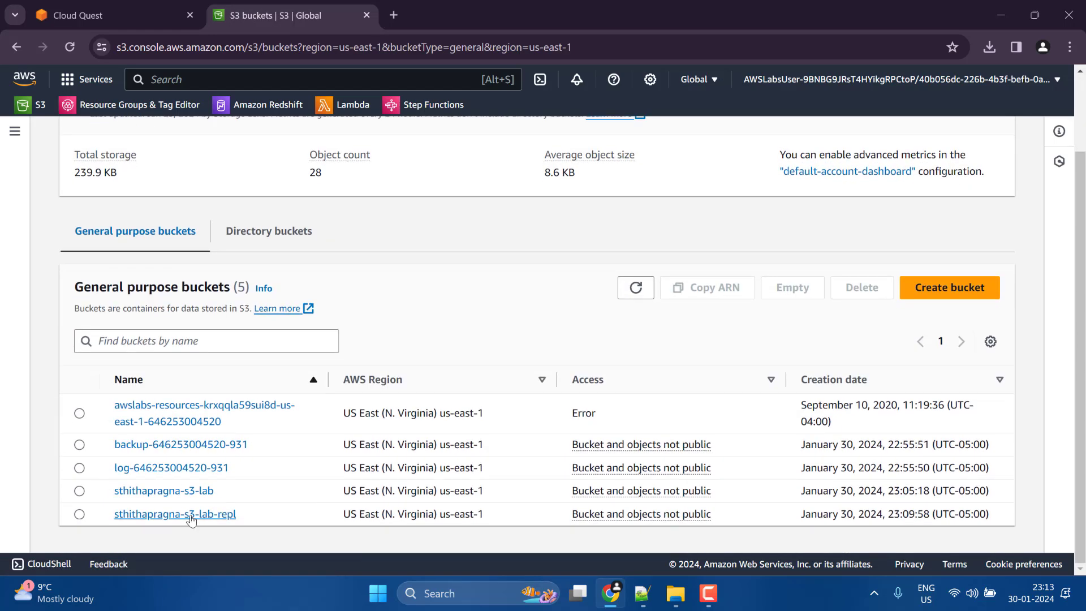
click(191, 514)
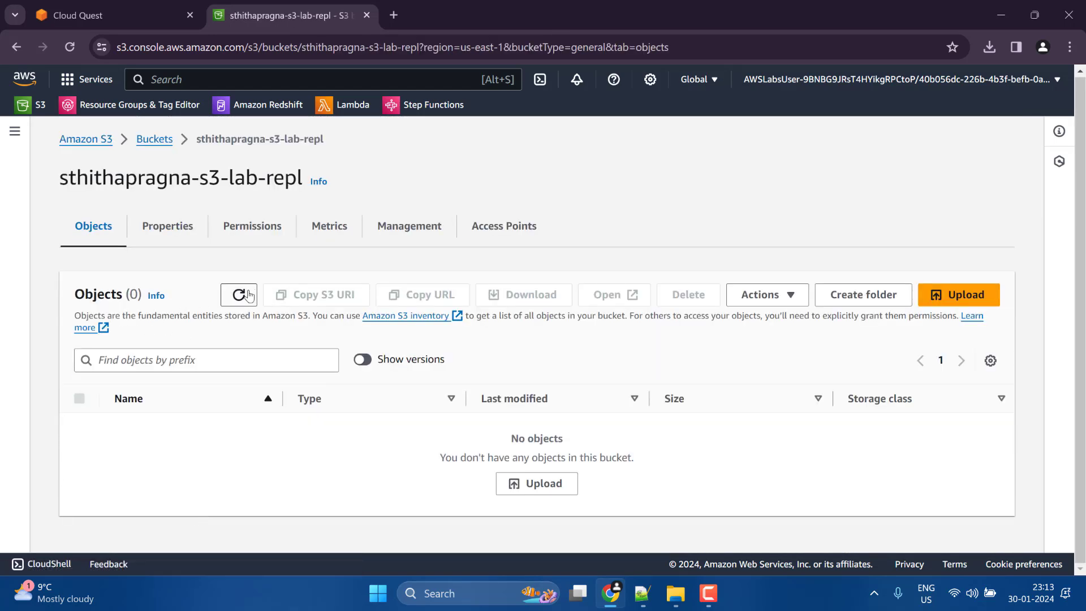
click(248, 296)
click(243, 300)
click(242, 301)
click(243, 300)
click(244, 301)
click(241, 301)
click(241, 300)
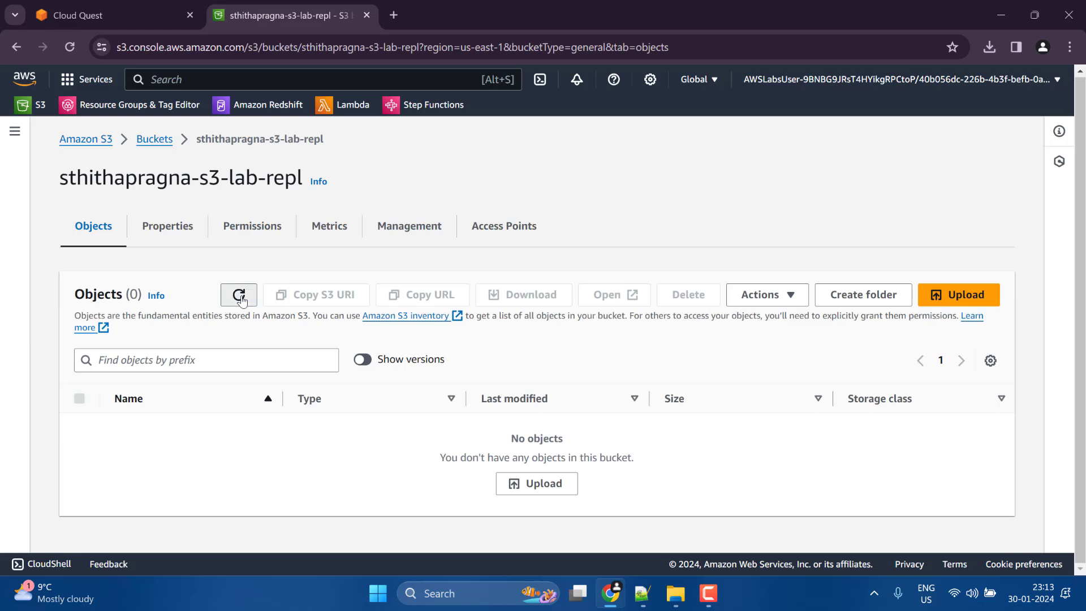
click(241, 301)
click(241, 300)
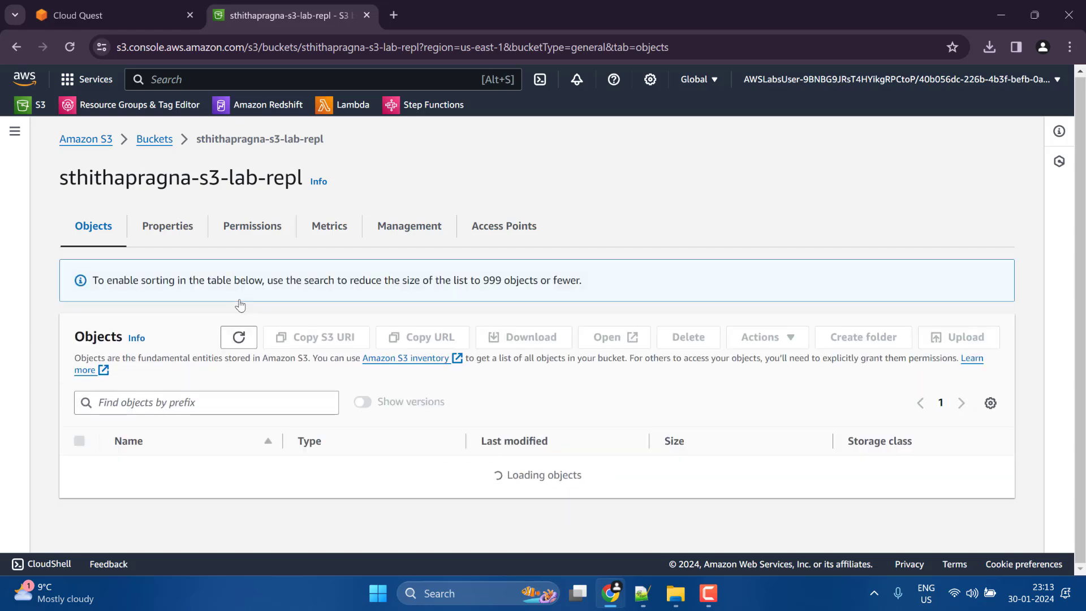
click(240, 302)
click(240, 302)
click(241, 302)
click(242, 304)
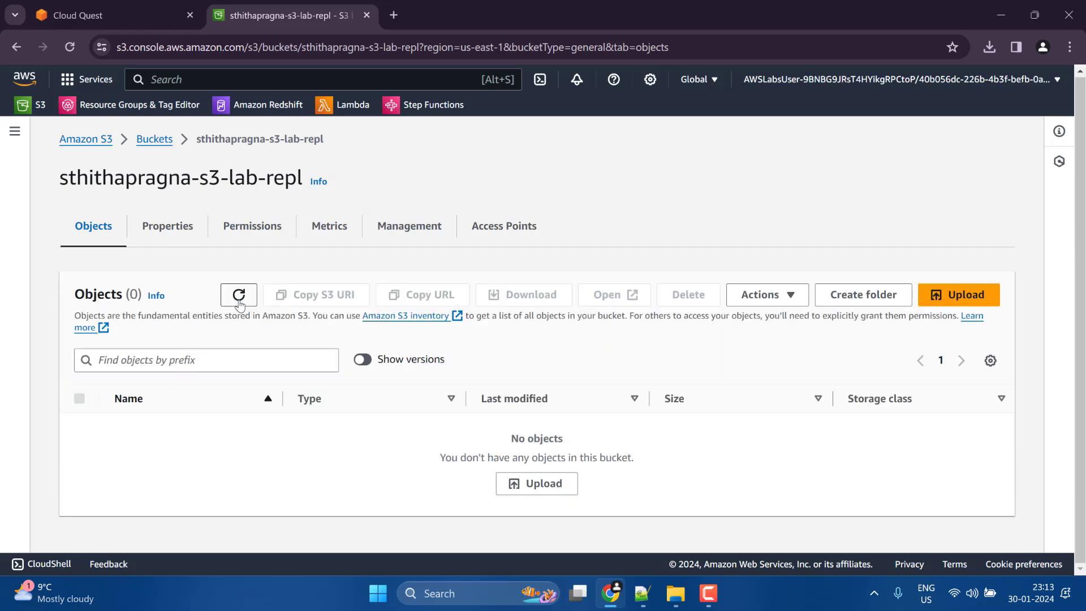
click(247, 297)
Step: In the Cloud Quest validation form, enter sthithapragna-s3-lab-repl, copied from the S3 console, as the replication bucket name and run the validation
click(157, 4)
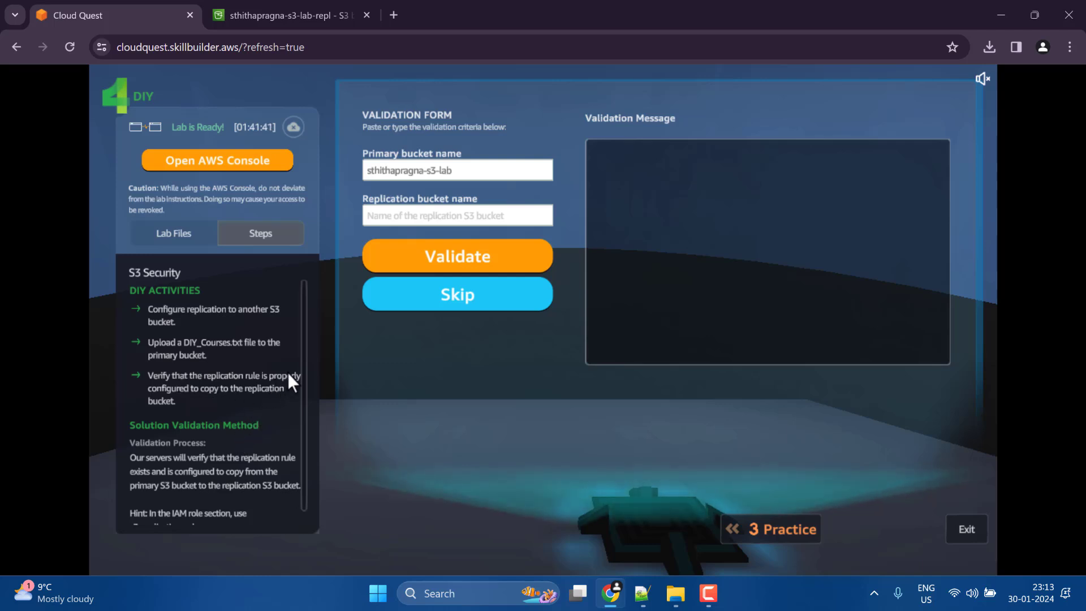
scroll(303, 356, down, 1)
click(448, 215)
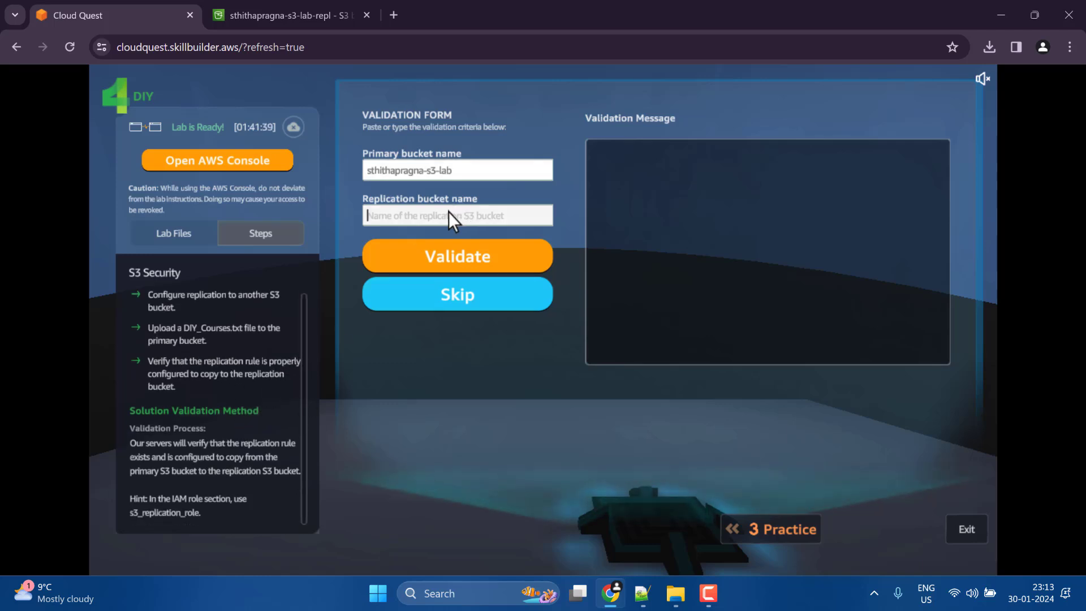
click(283, 16)
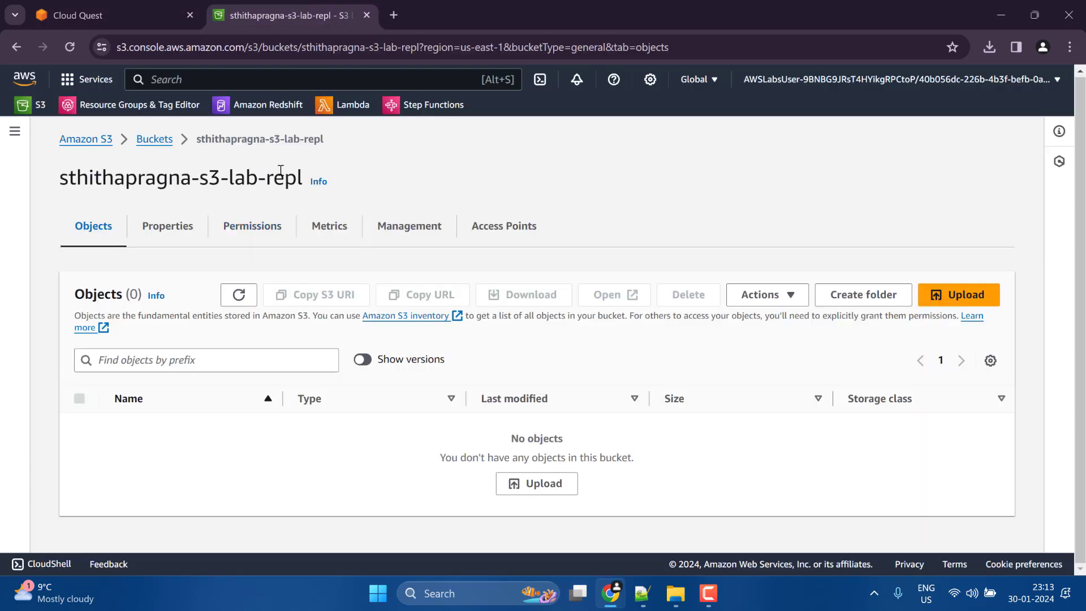
drag(307, 179, 49, 181)
key(ctrl+c)
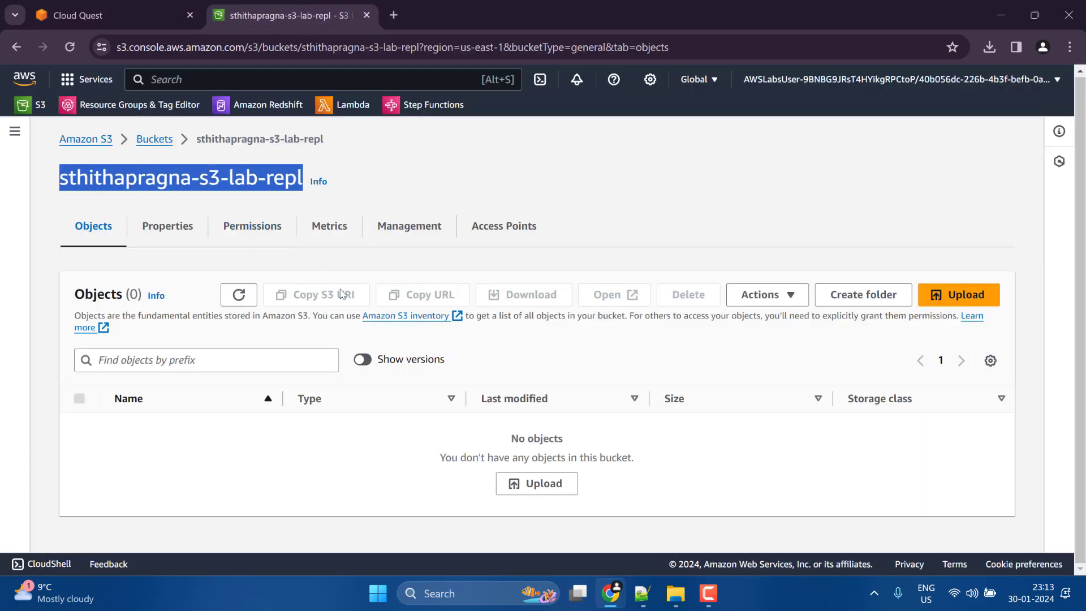
click(225, 297)
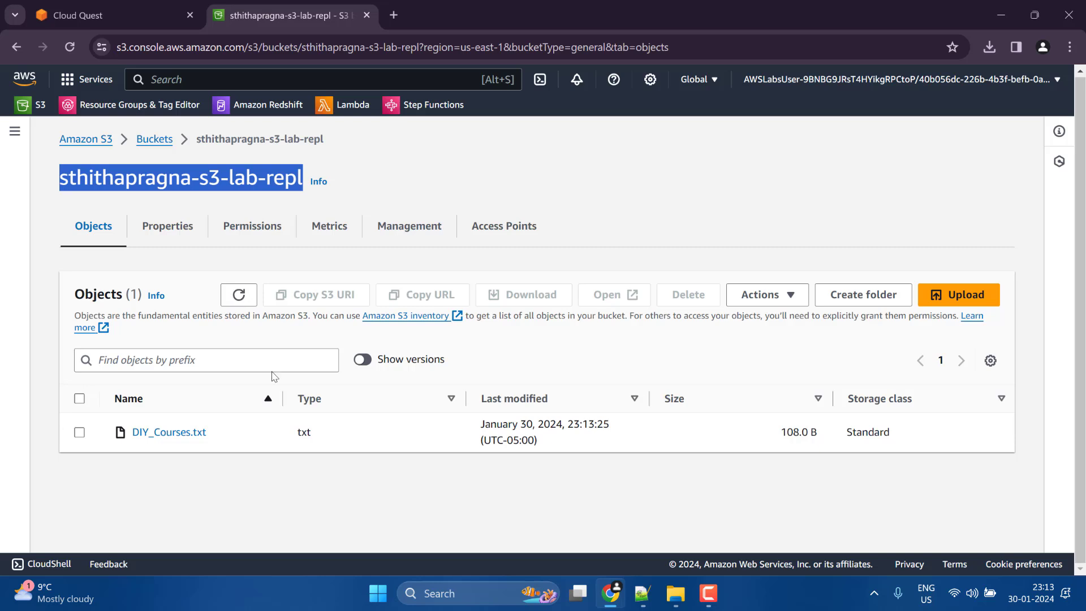
click(98, 16)
key(ctrl+v)
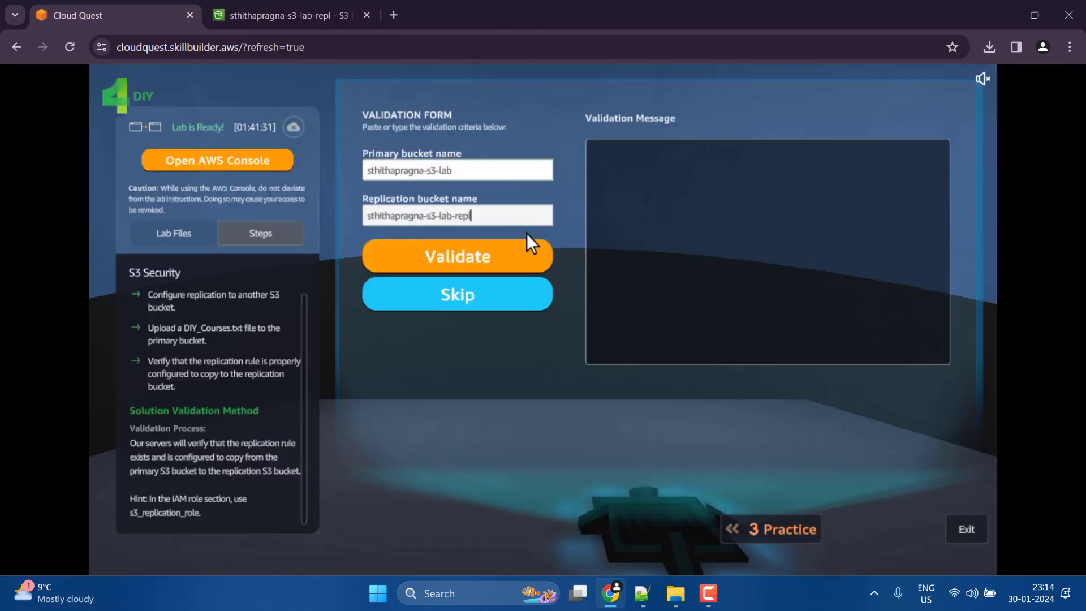
click(504, 251)
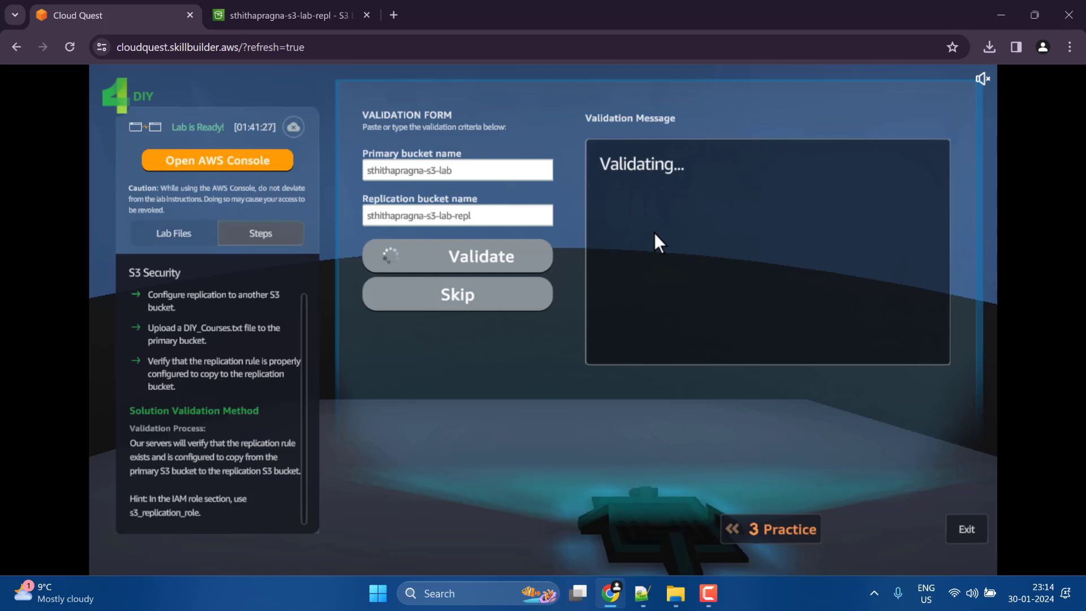
Step: Display the Cloud Quest lab in full screen and exit it to return to the city
click(1069, 46)
click(1066, 333)
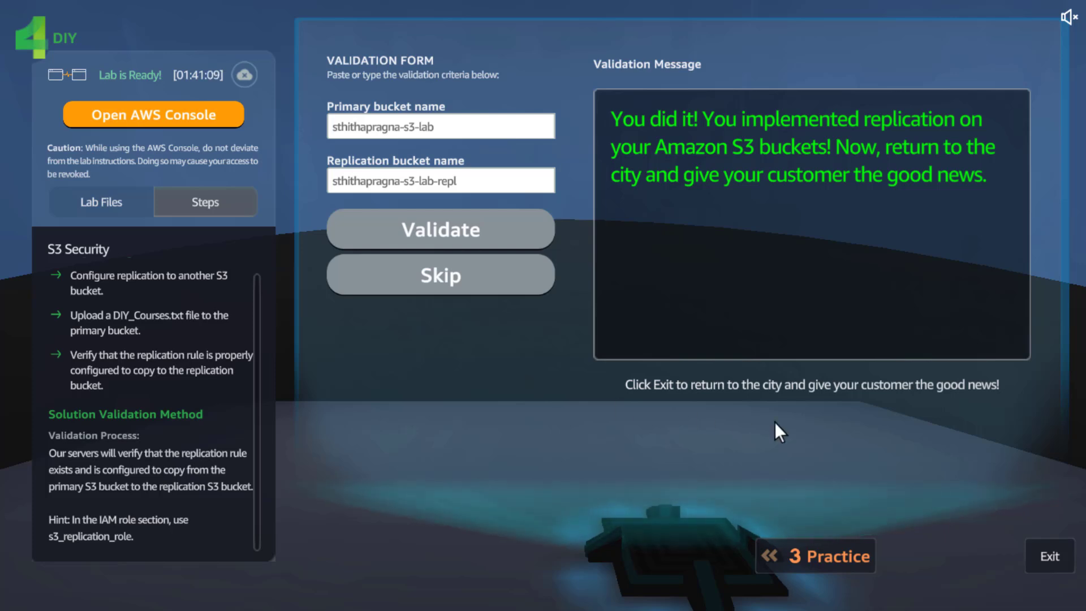
click(1053, 558)
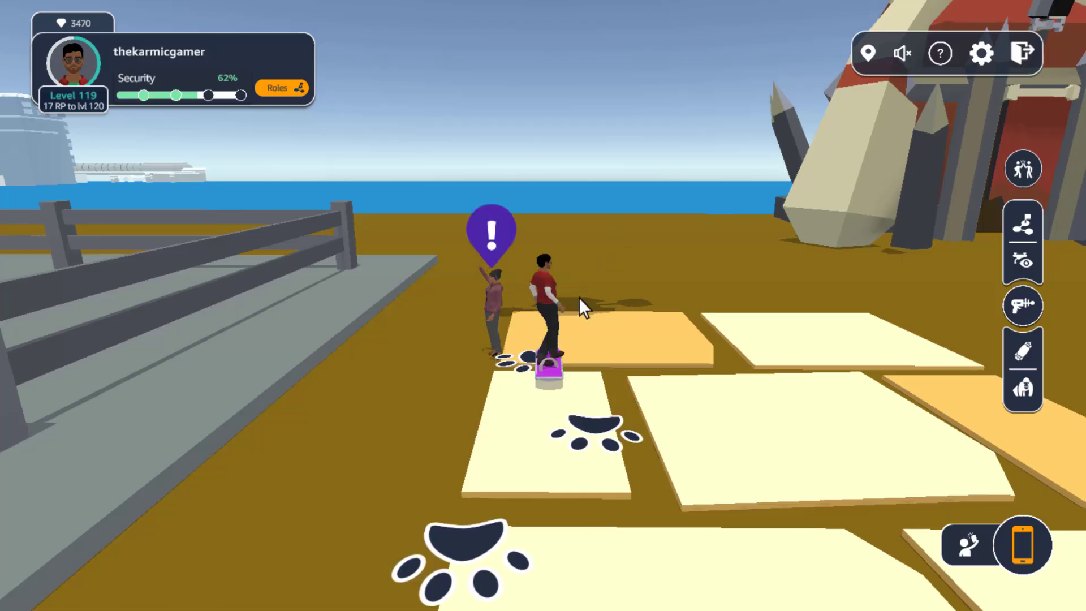
Step: Talk to the waiting S3 Security customer and collect the third reward option, the one with the parrot and barrels
drag(579, 297, 154, 376)
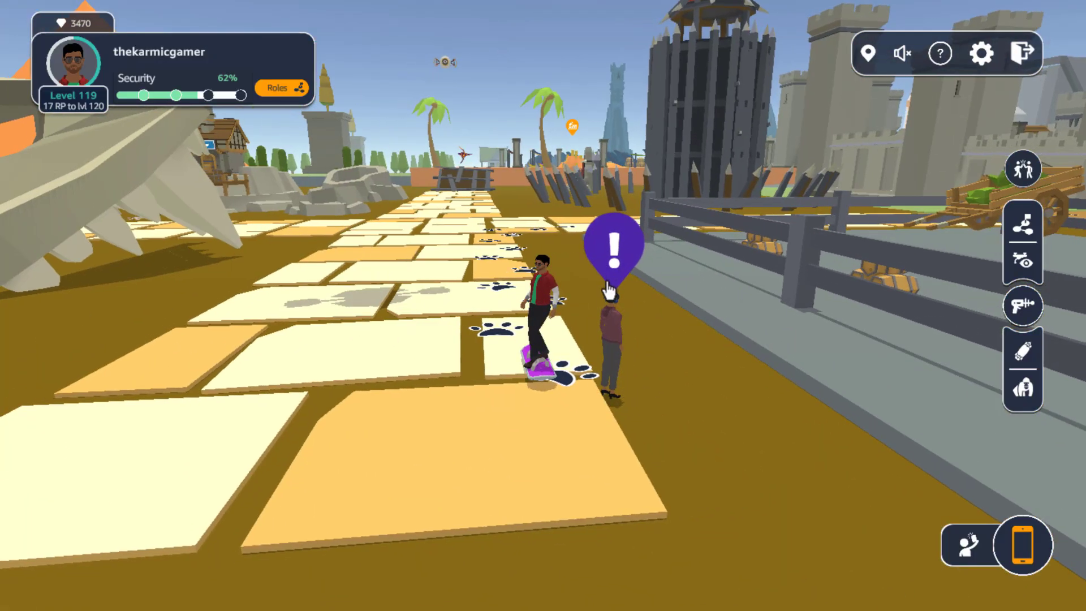
click(602, 303)
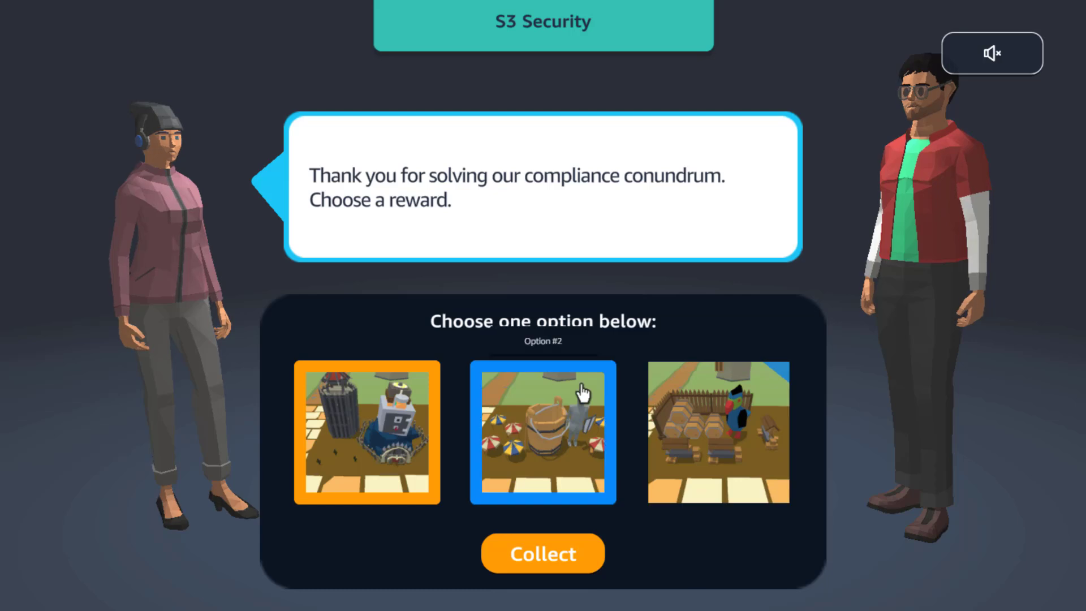
click(738, 452)
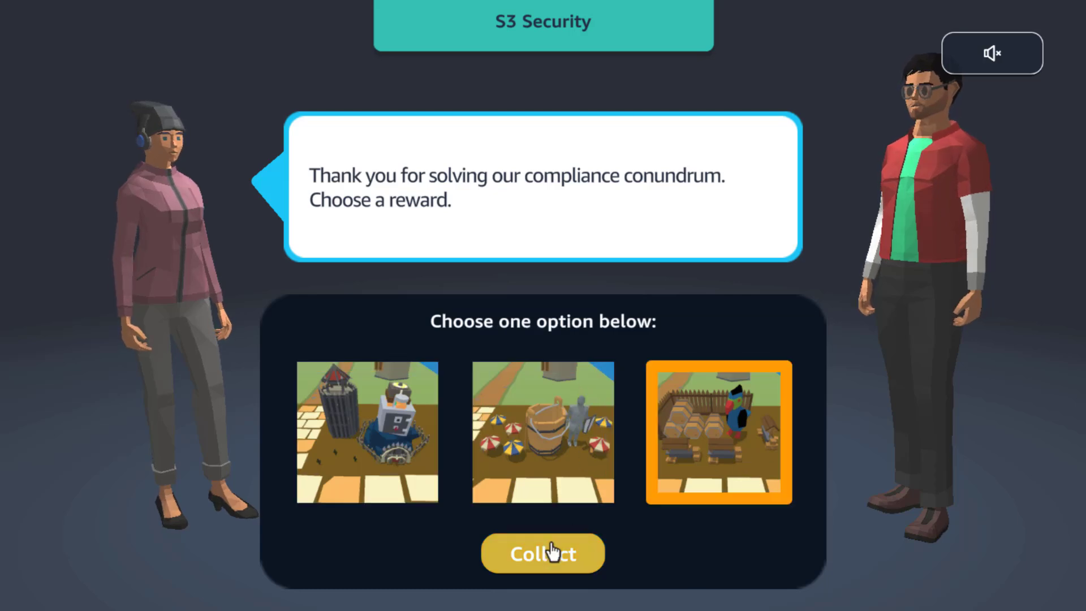
click(546, 553)
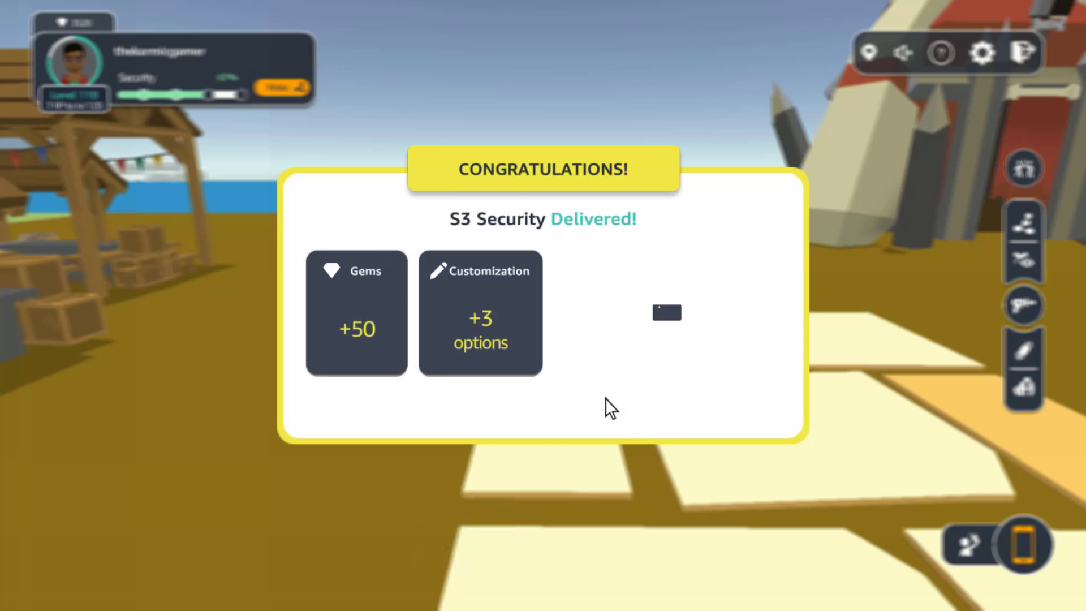
Step: Rate the S3 Security assignment five stars, close the congratulations window and look at the placed reward
click(614, 444)
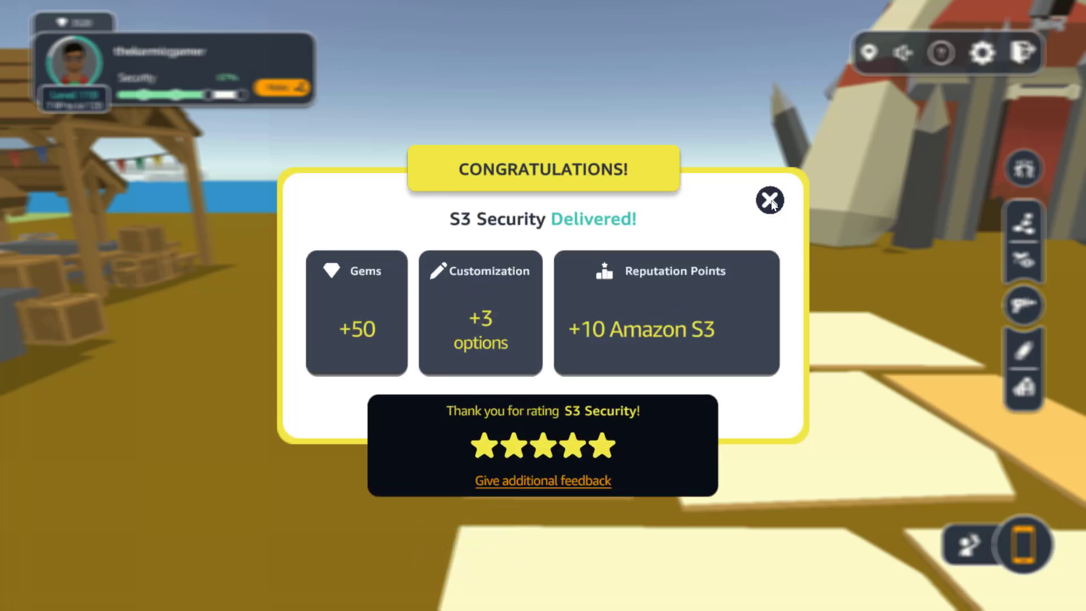
click(769, 200)
drag(822, 211, 218, 286)
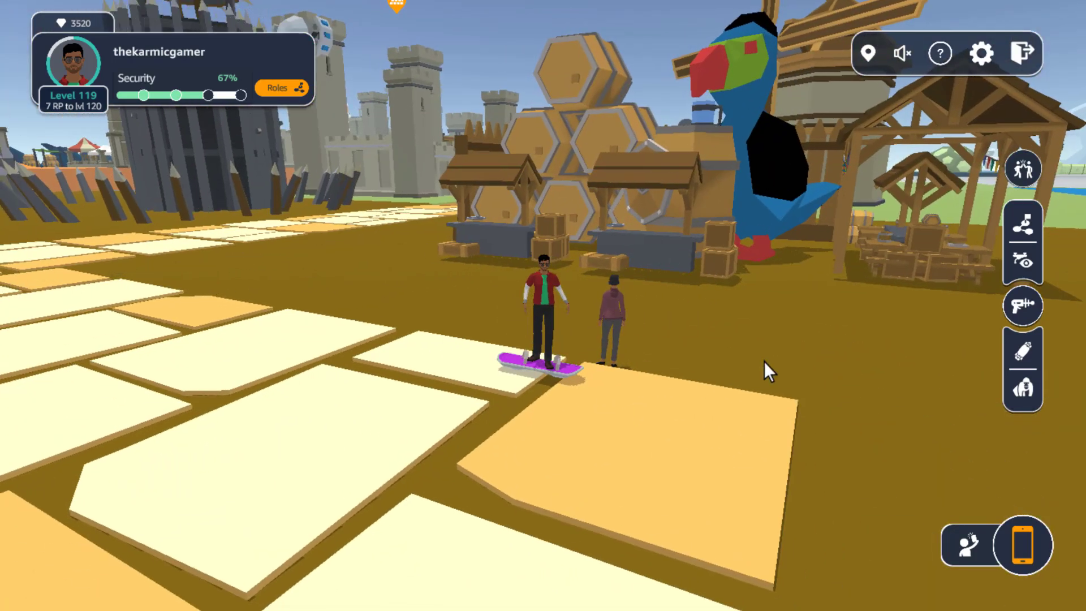
Step: Enter Drone Capture Mode, shoot down a drone, travel directly to it and open its quiz question
click(1022, 307)
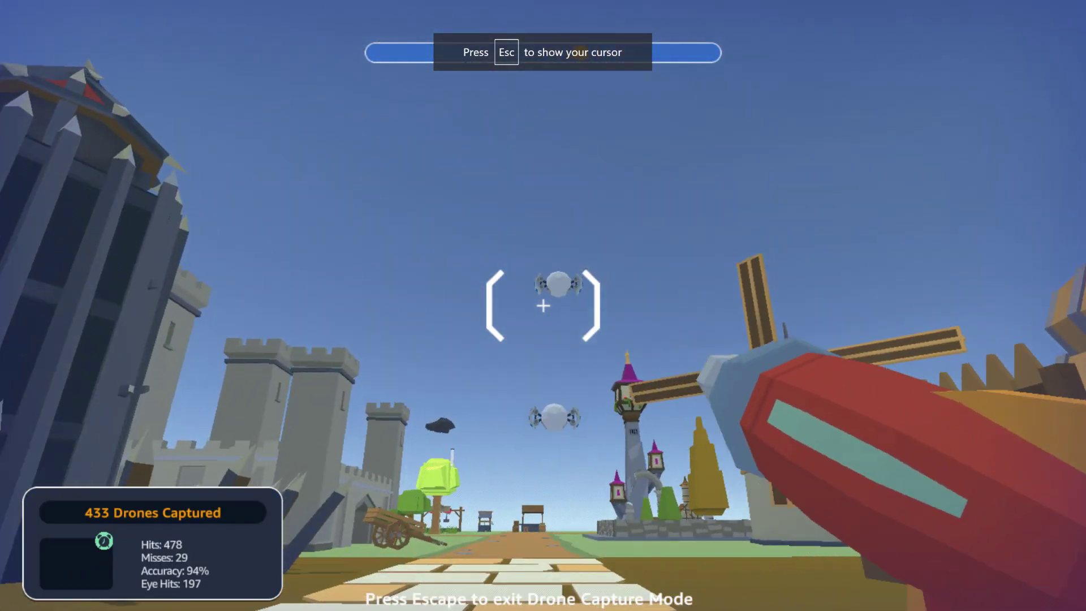
click(543, 305)
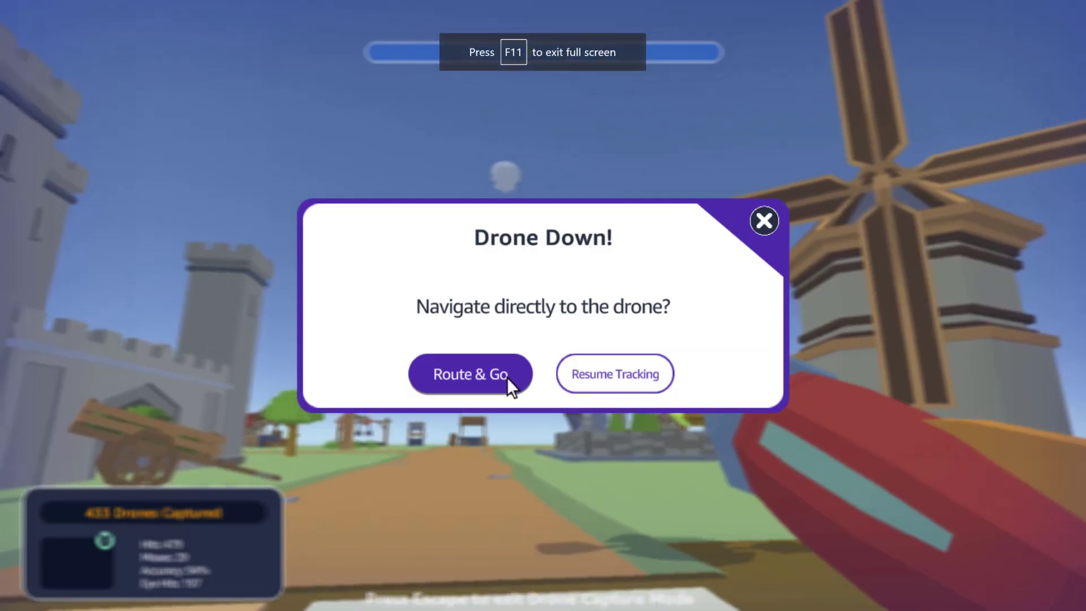
click(503, 378)
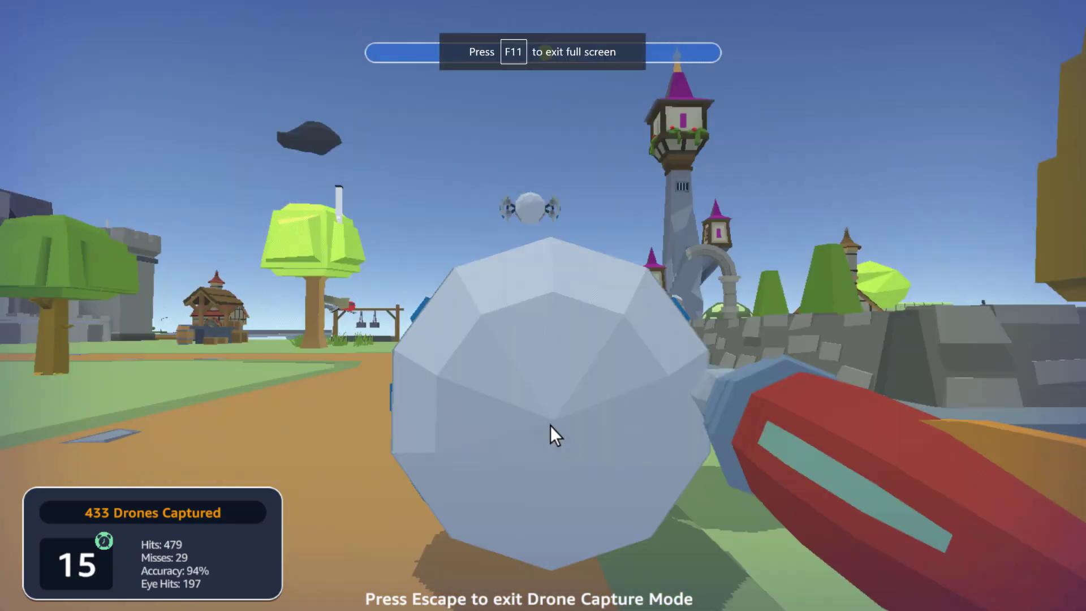
click(550, 425)
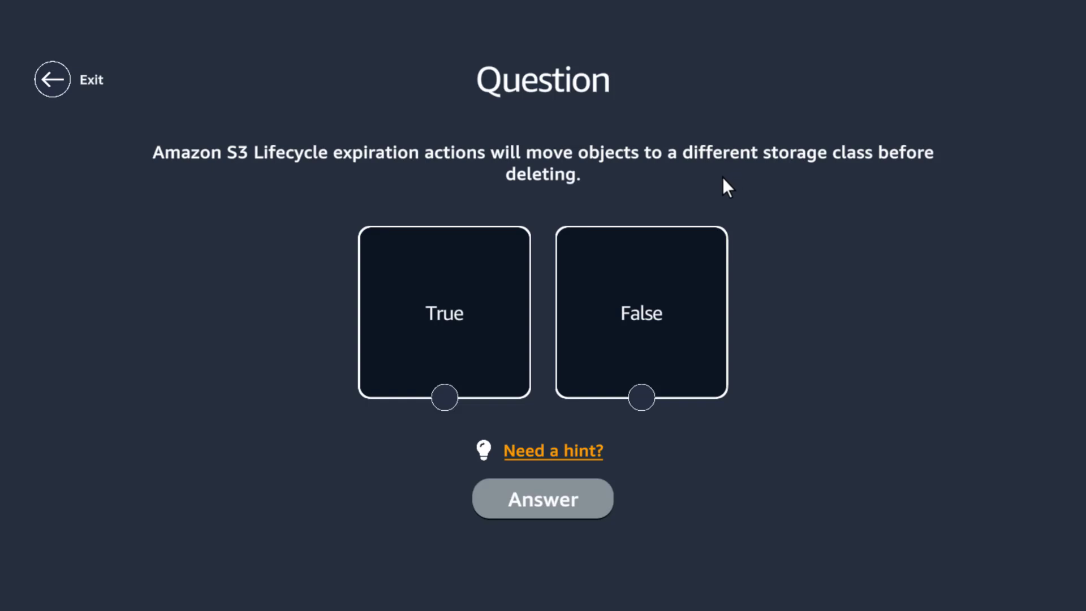
Step: Answer False to the S3 Lifecycle expiration question, checking the hint page's description of expiration actions, and collect the reward
click(652, 286)
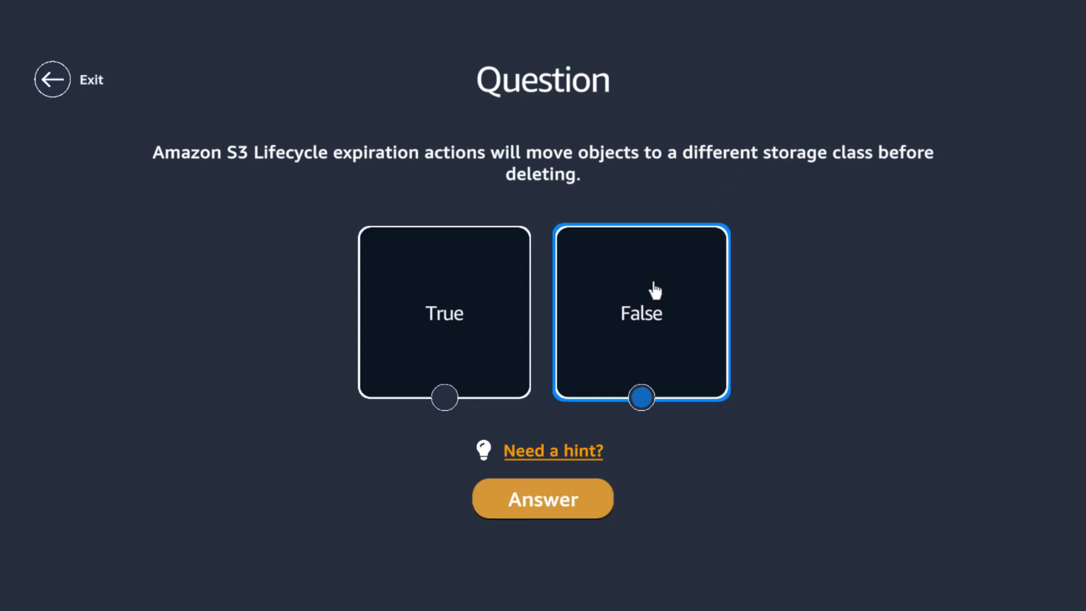
click(528, 453)
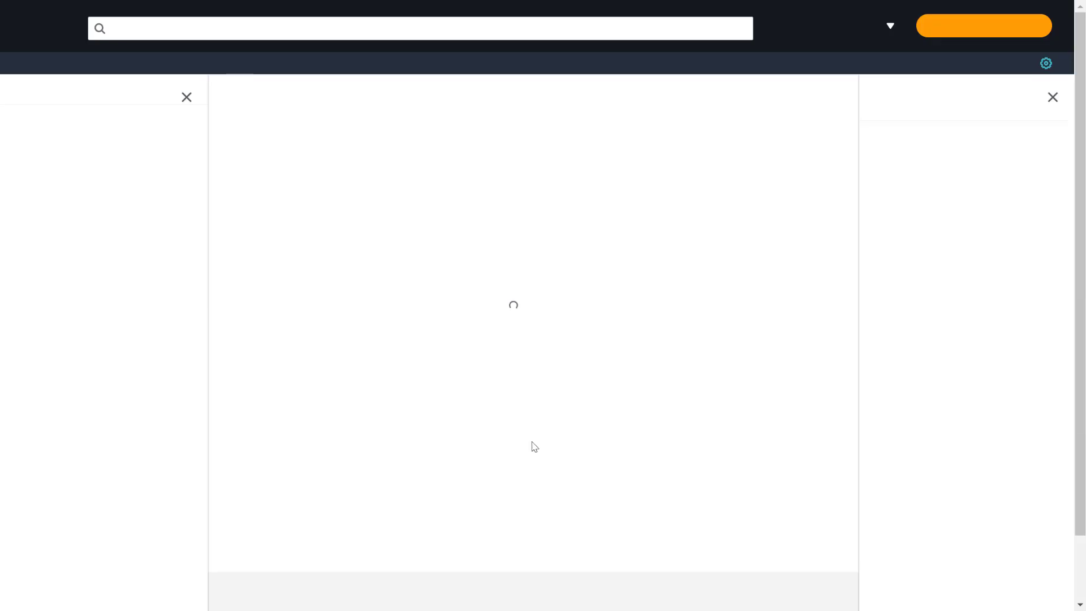
scroll(475, 382, down, 15)
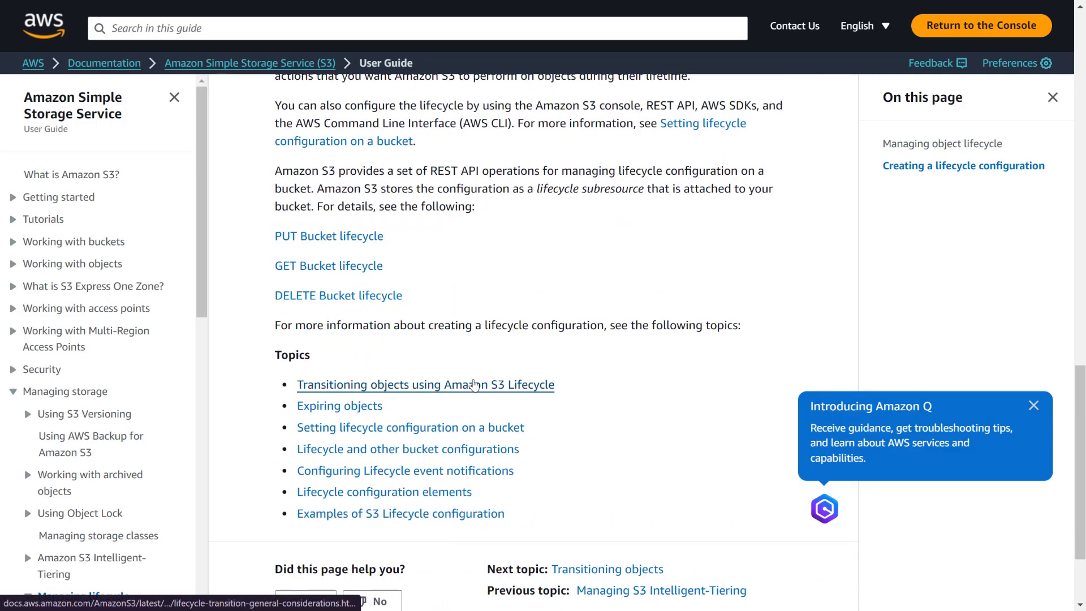
scroll(475, 379, up, 15)
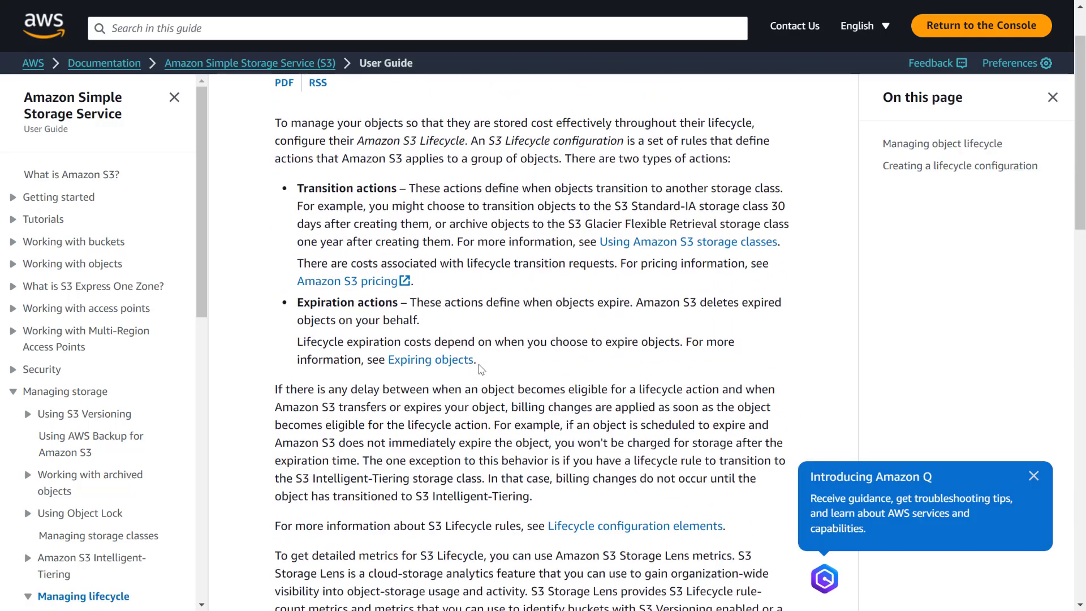
scroll(475, 369, up, 1)
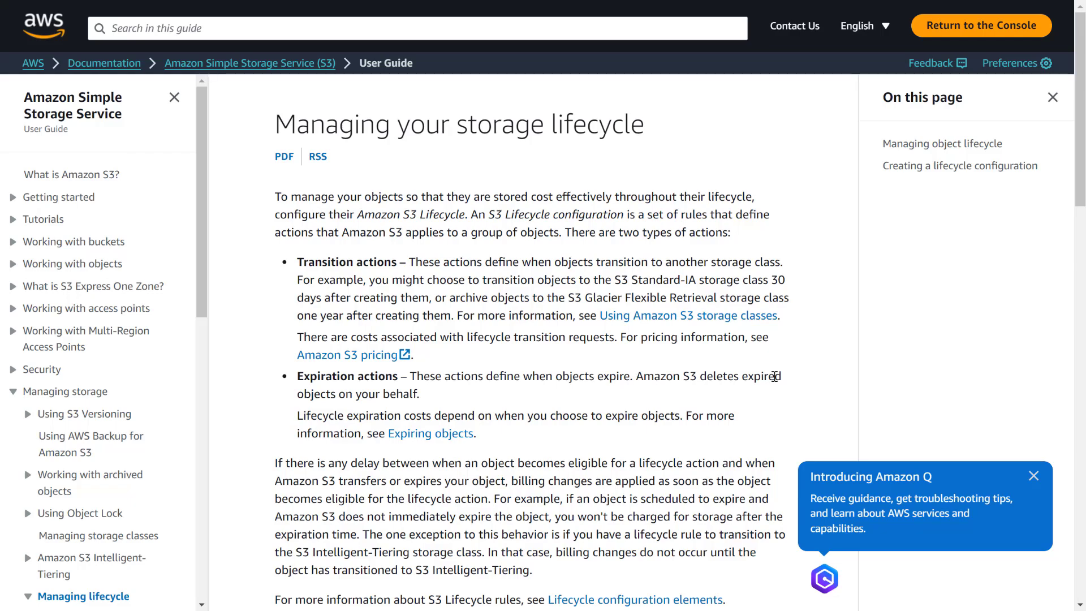
drag(666, 377, 767, 375)
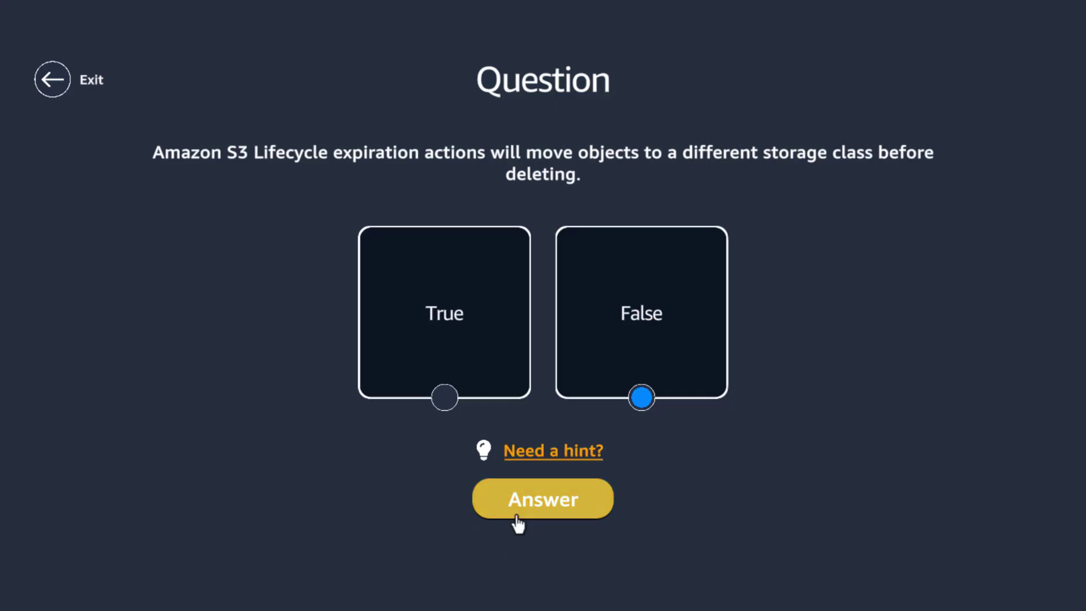
click(523, 509)
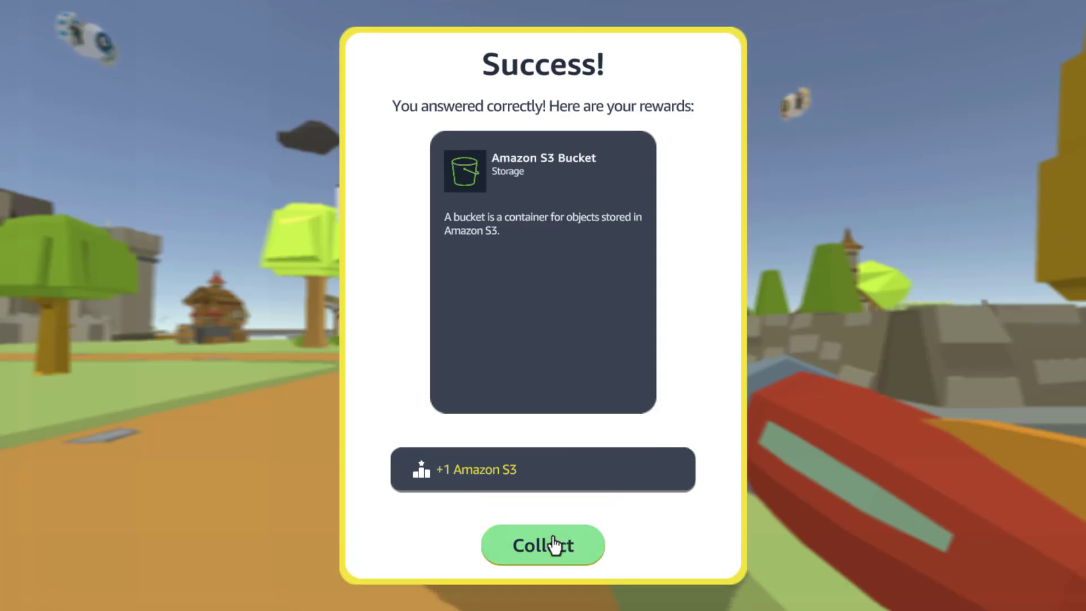
click(553, 544)
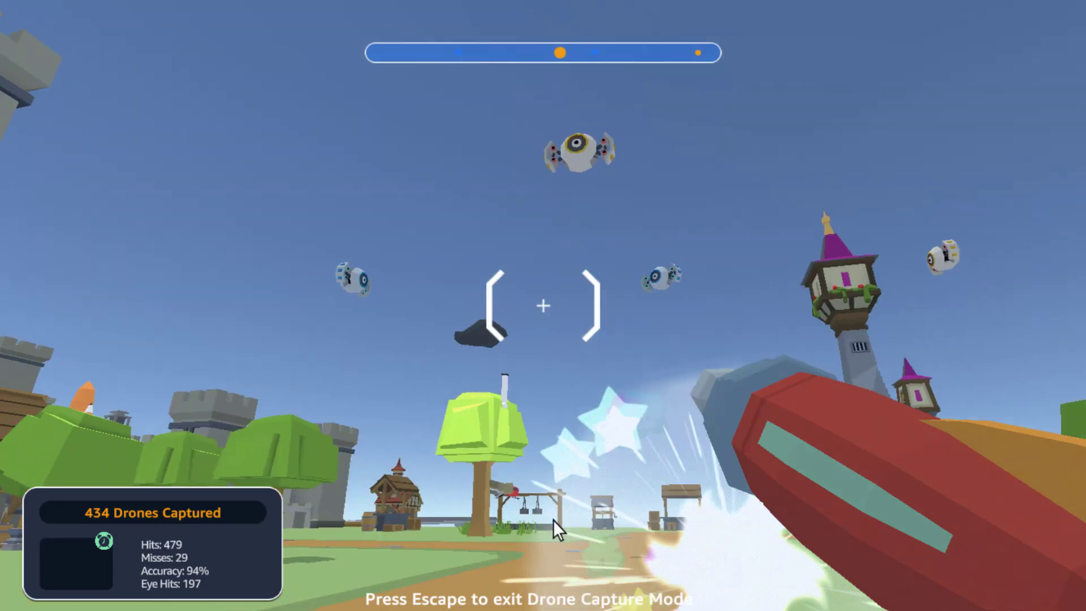
Step: Capture another drone and answer its S3 replication question with multiple destination buckets and asynchronous copying, consulting the hint's documentation before submitting
click(569, 464)
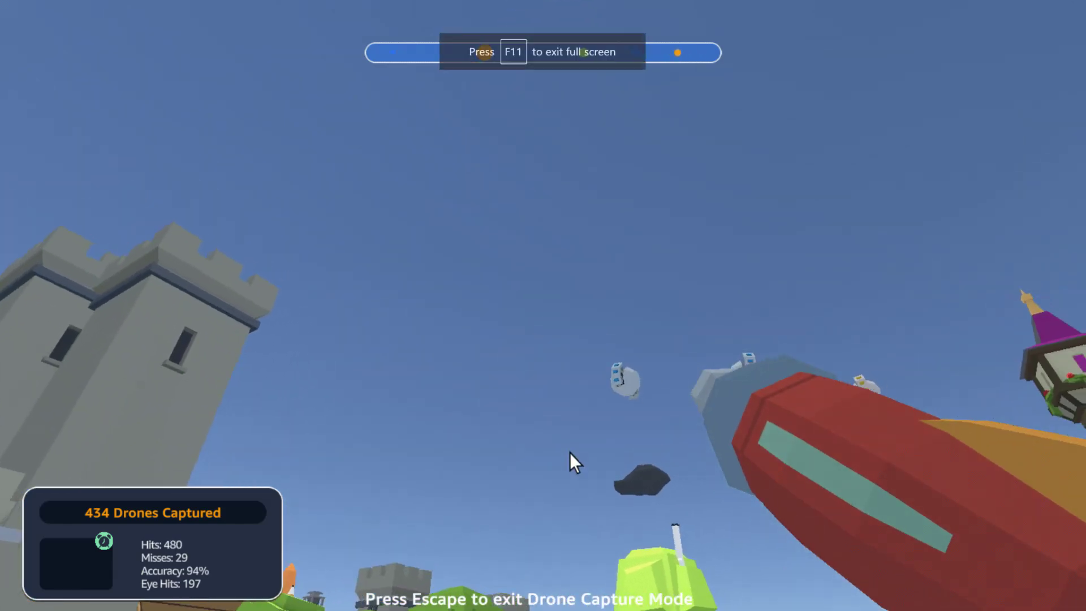
click(485, 381)
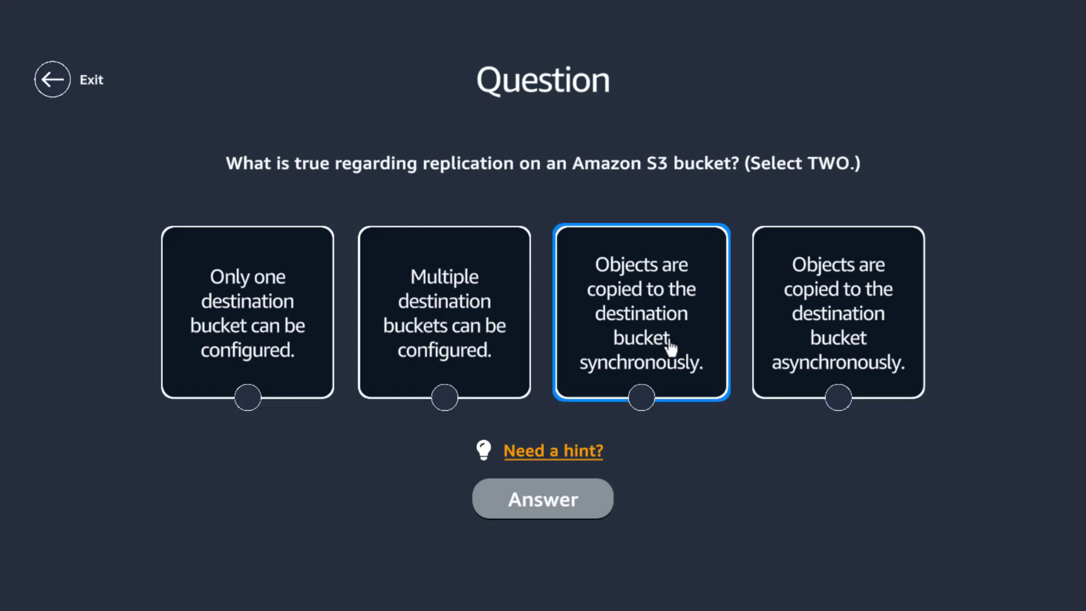
click(843, 336)
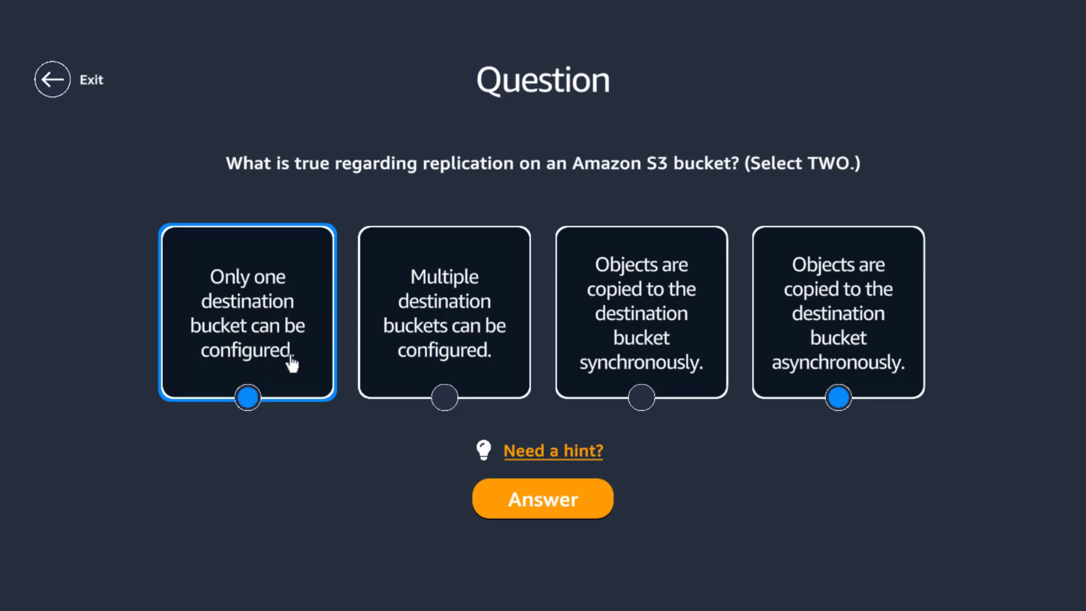
click(507, 455)
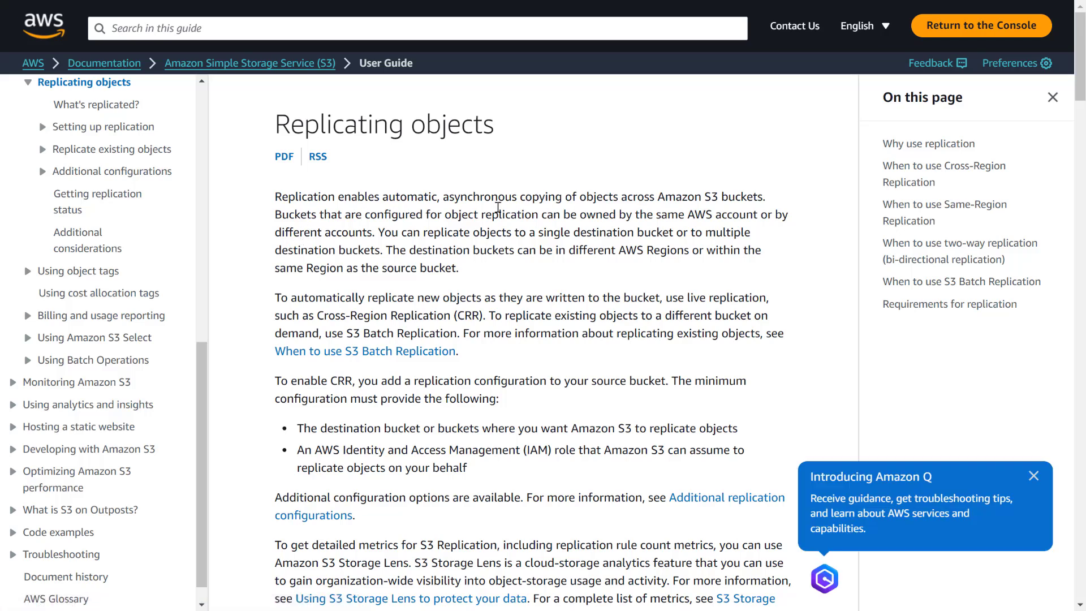
drag(440, 195, 533, 199)
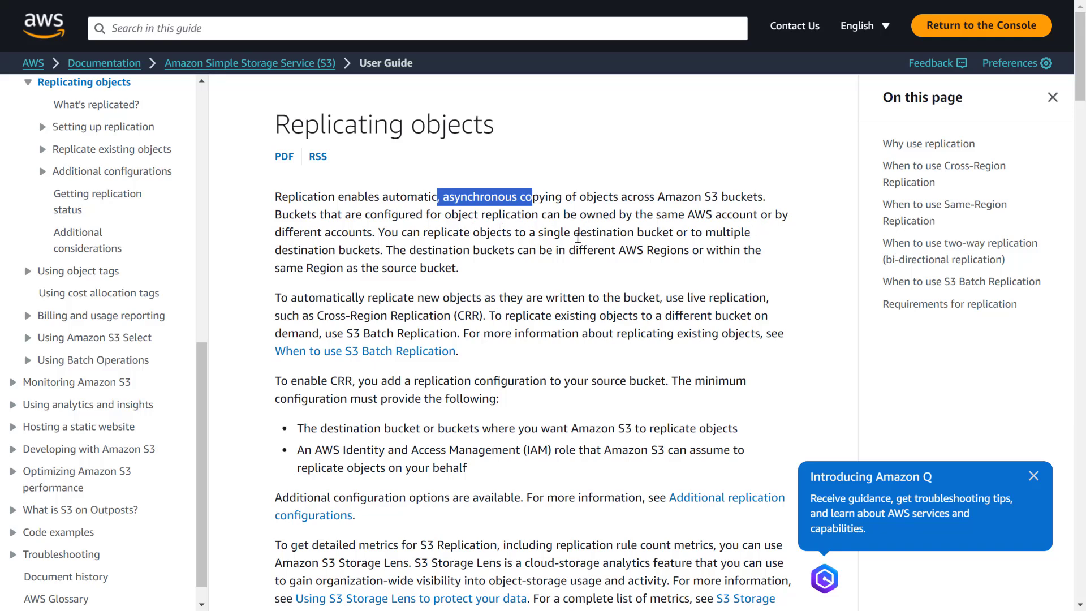
drag(561, 233, 756, 243)
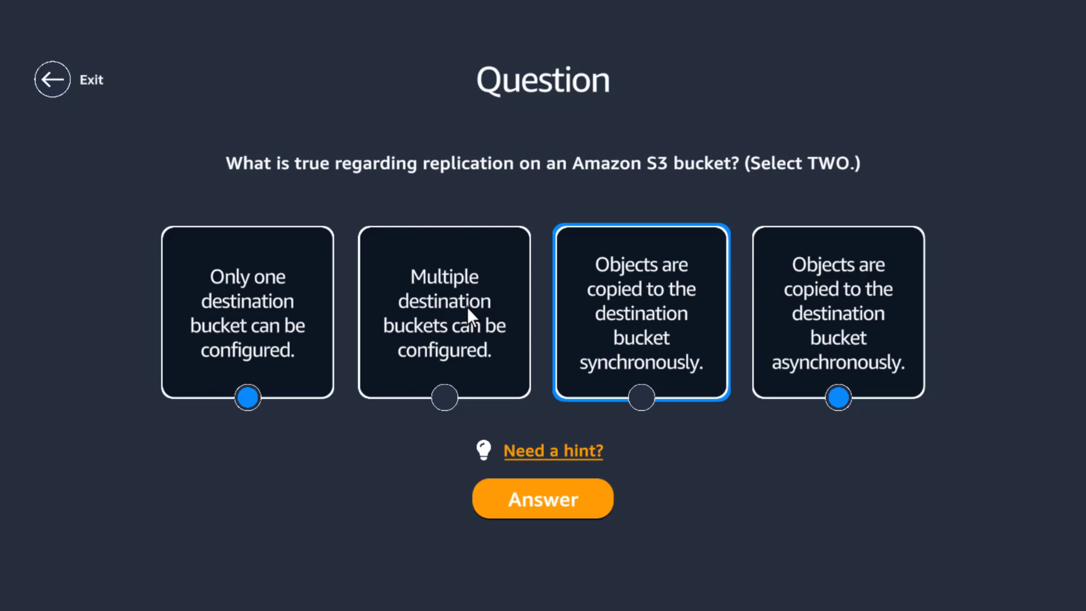
click(402, 352)
click(252, 358)
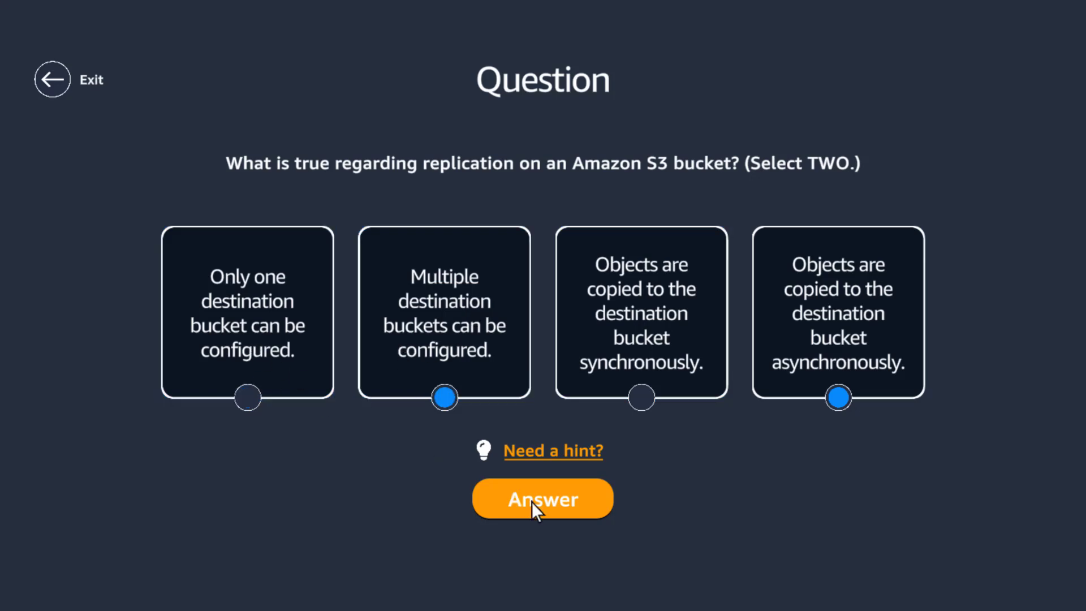
click(534, 508)
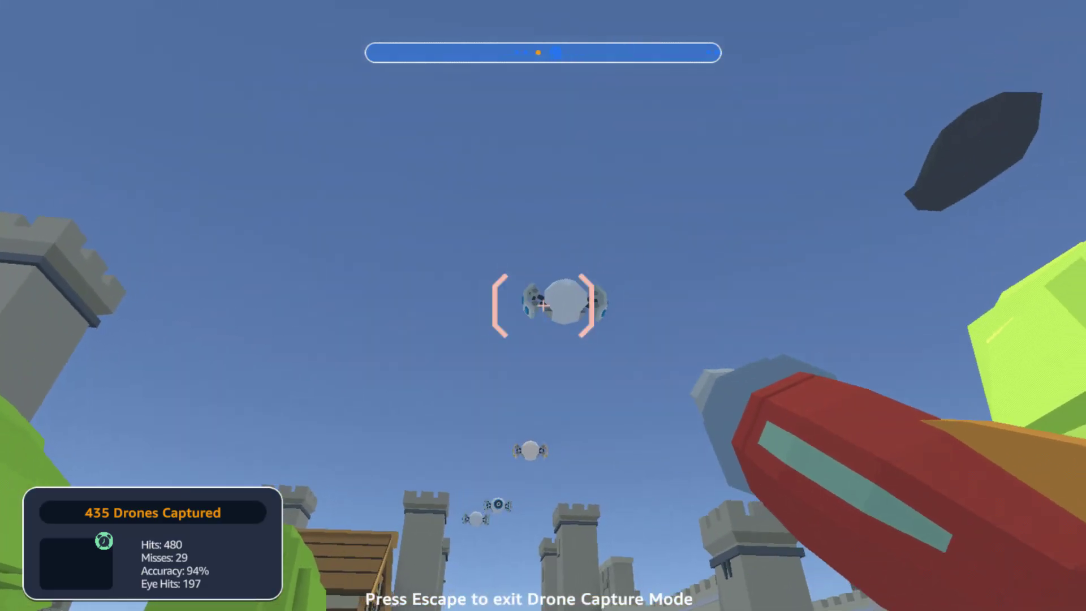
Step: Capture the next drone, answer its AWS Lambda question with all options except the server-based service, and collect the reward
click(542, 305)
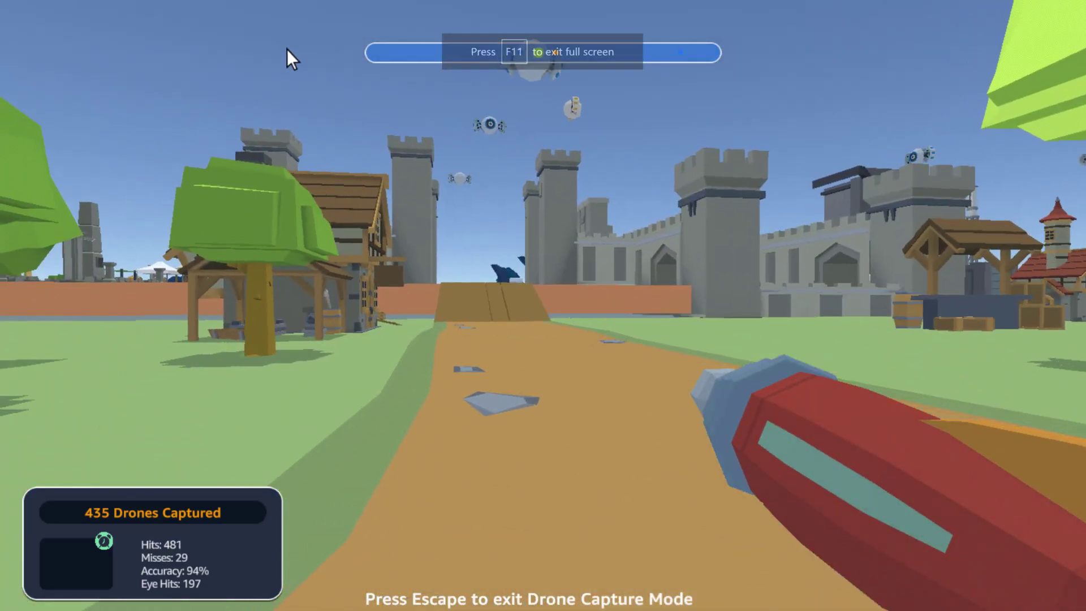
click(483, 373)
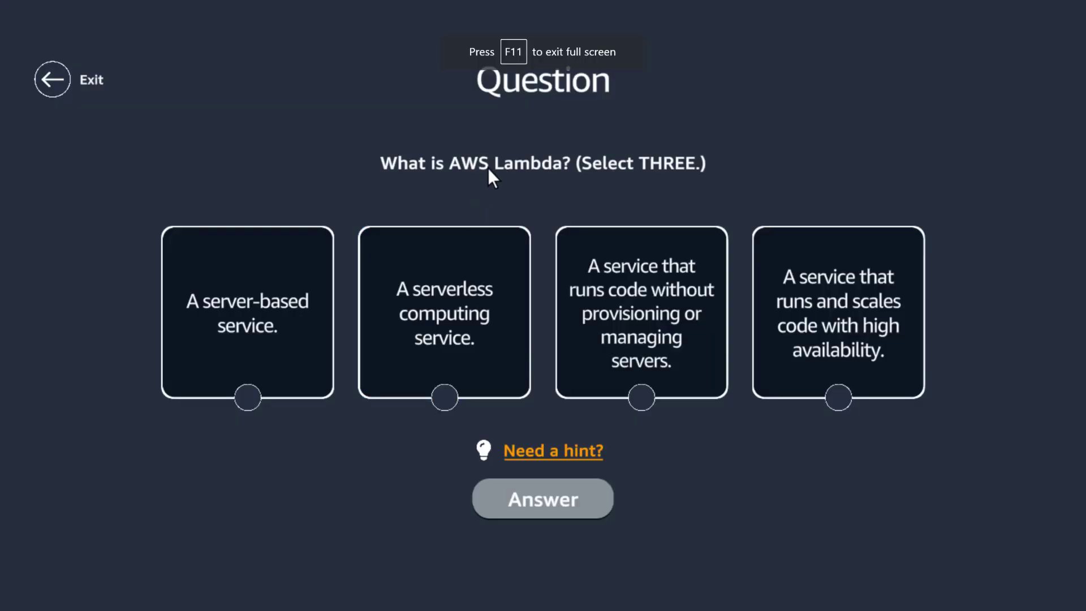
click(456, 337)
click(638, 330)
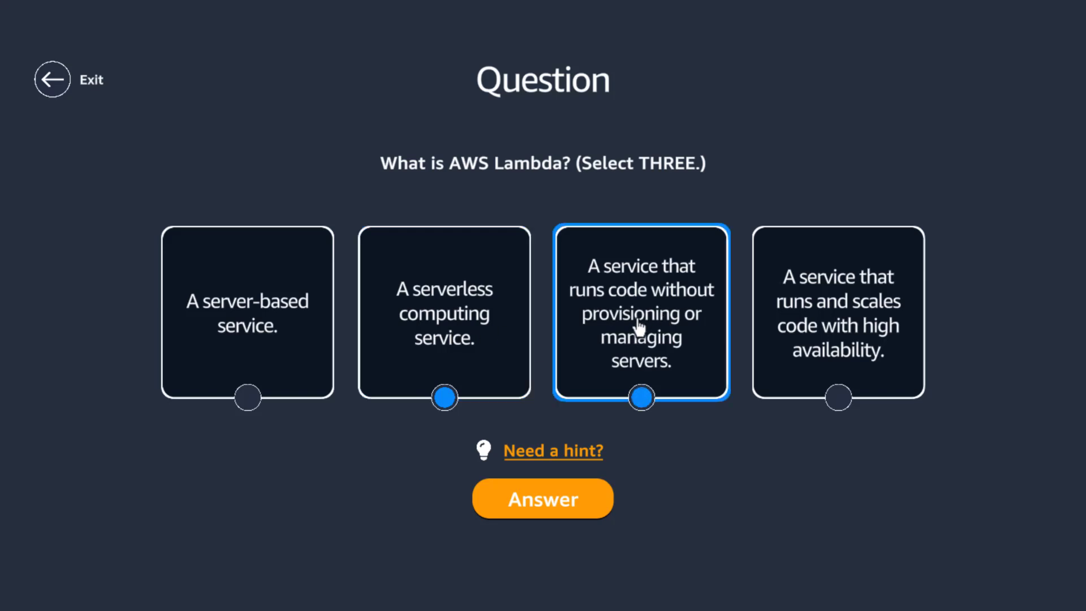
click(777, 385)
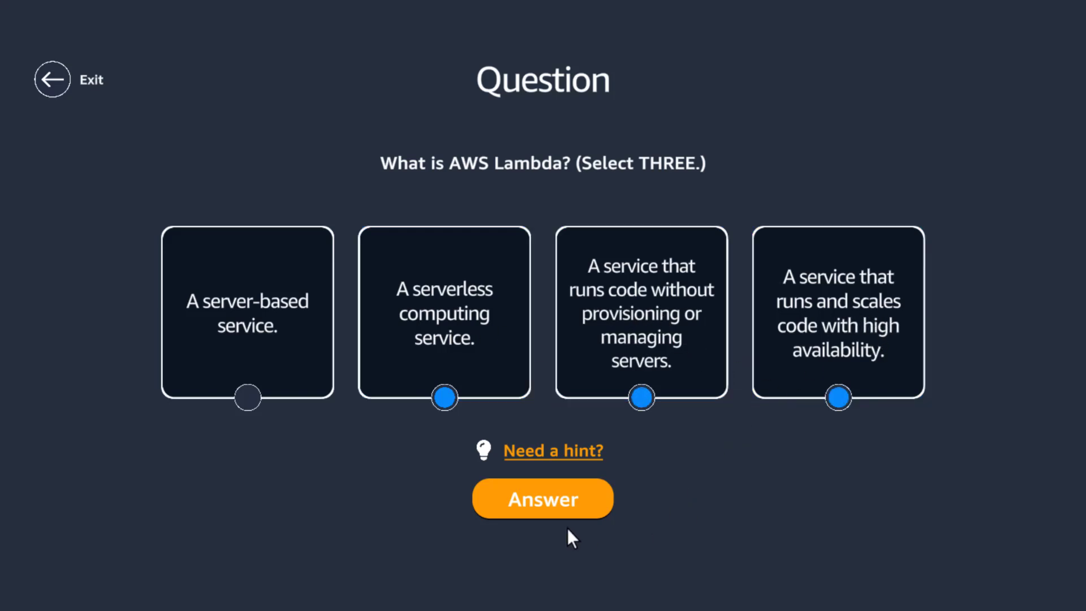
click(541, 510)
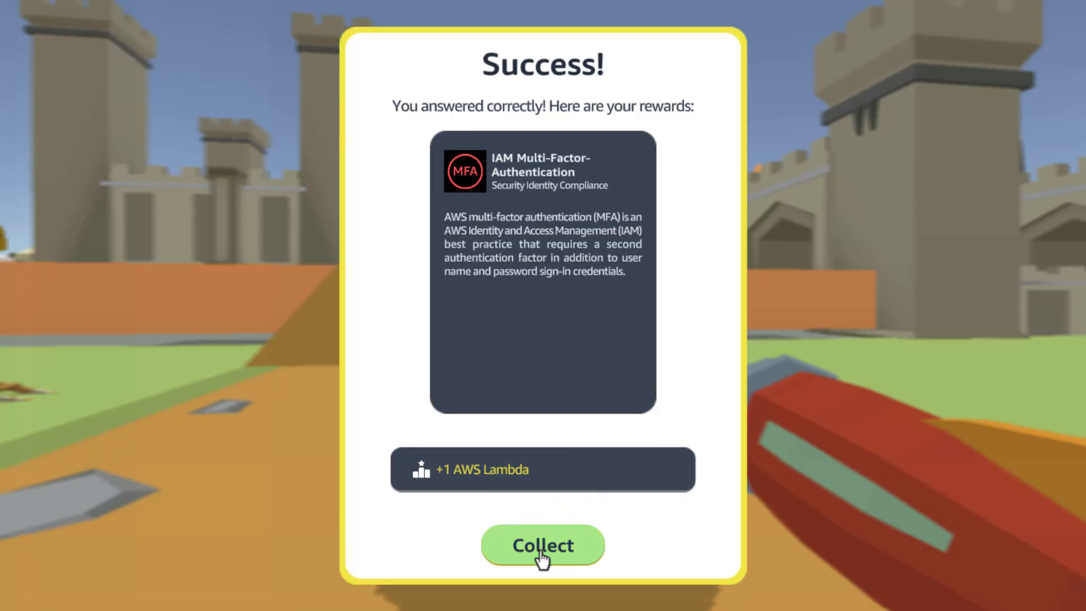
click(542, 551)
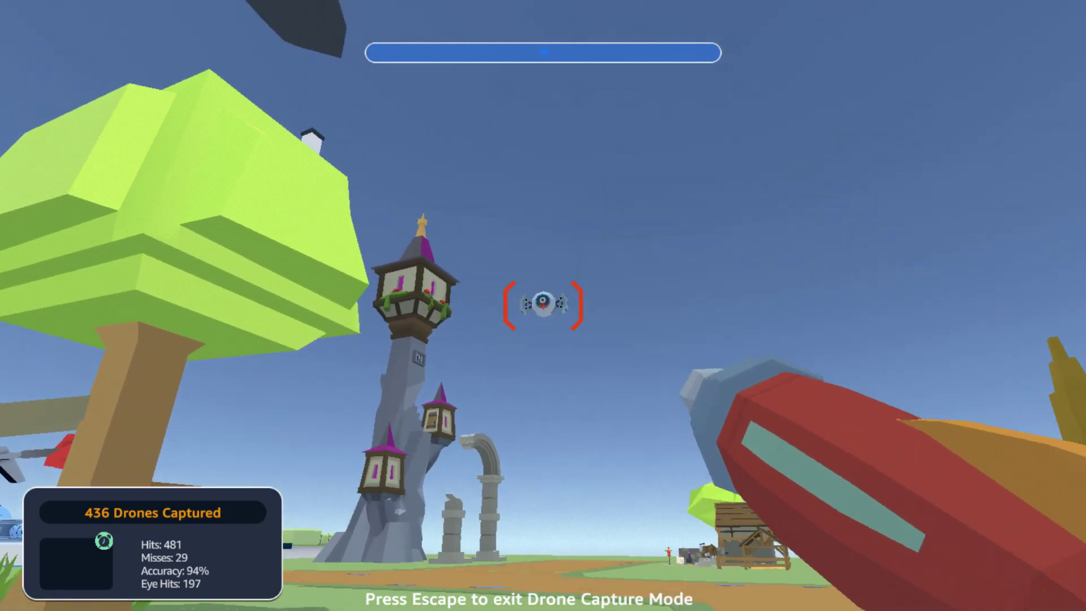
Step: Capture a drone near the tower, answer True that new S3 buckets are not publicly accessible by default, and collect the reward
click(543, 305)
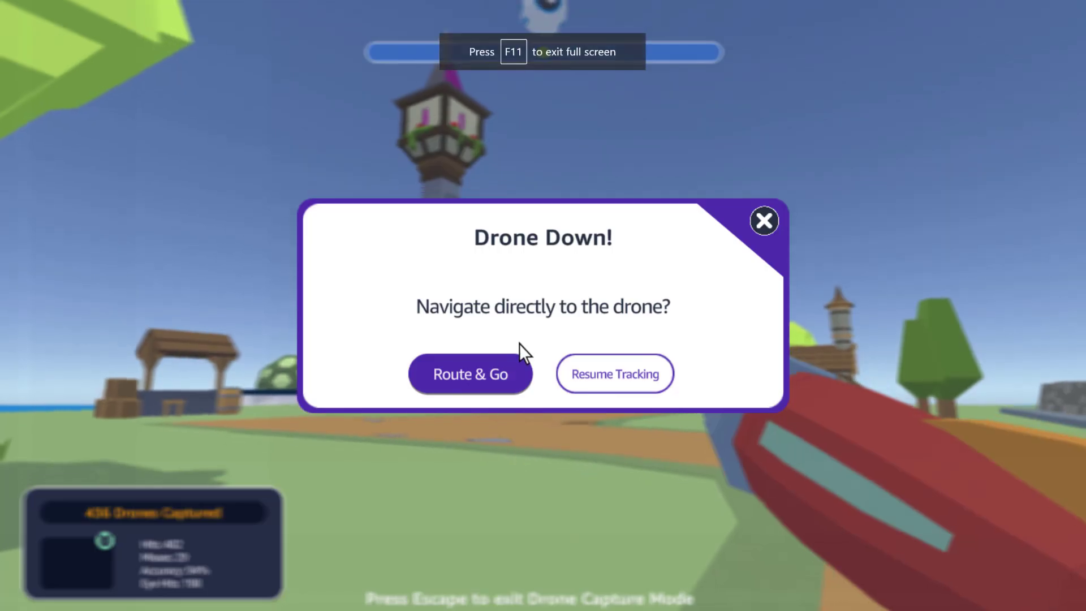
click(481, 373)
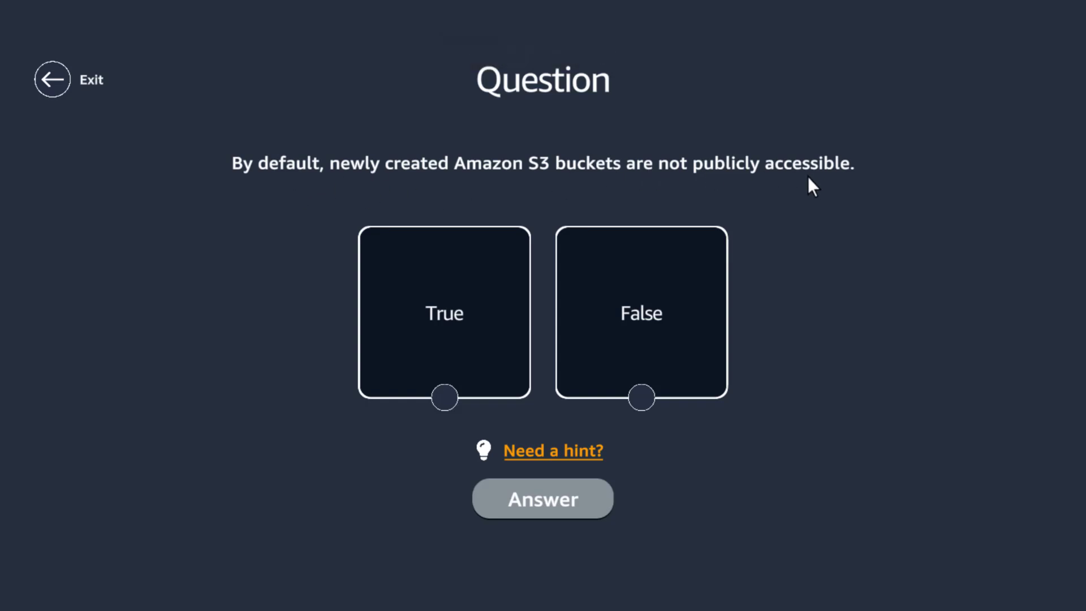
click(401, 315)
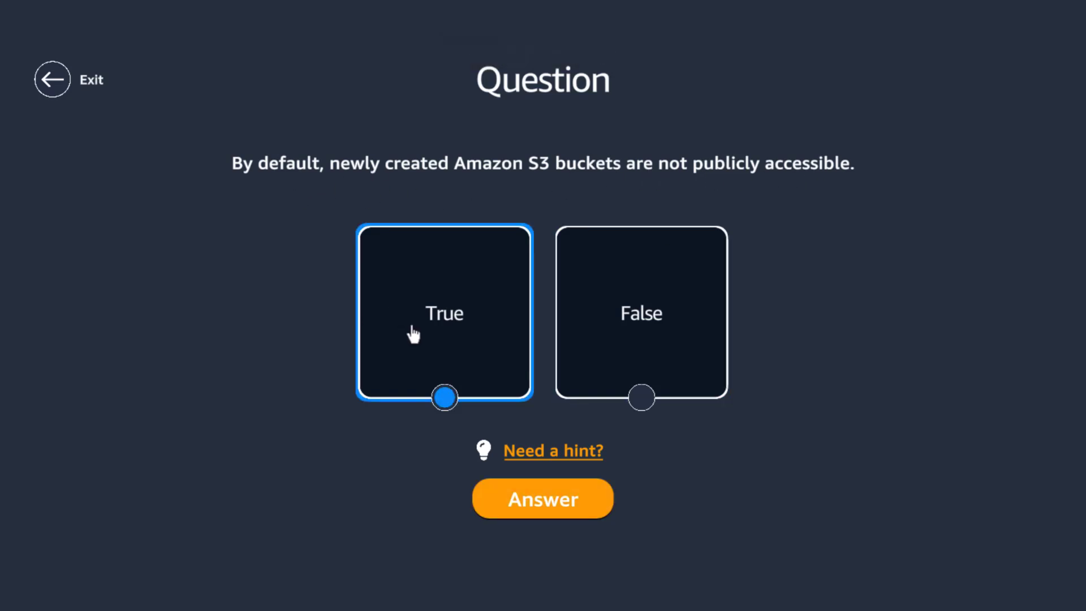
click(533, 501)
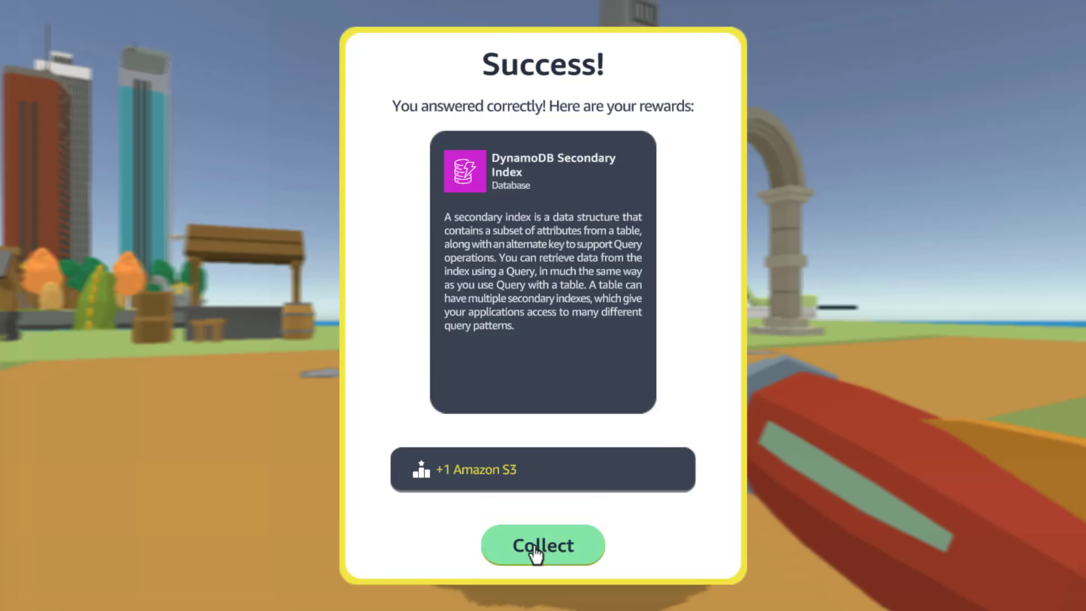
click(534, 547)
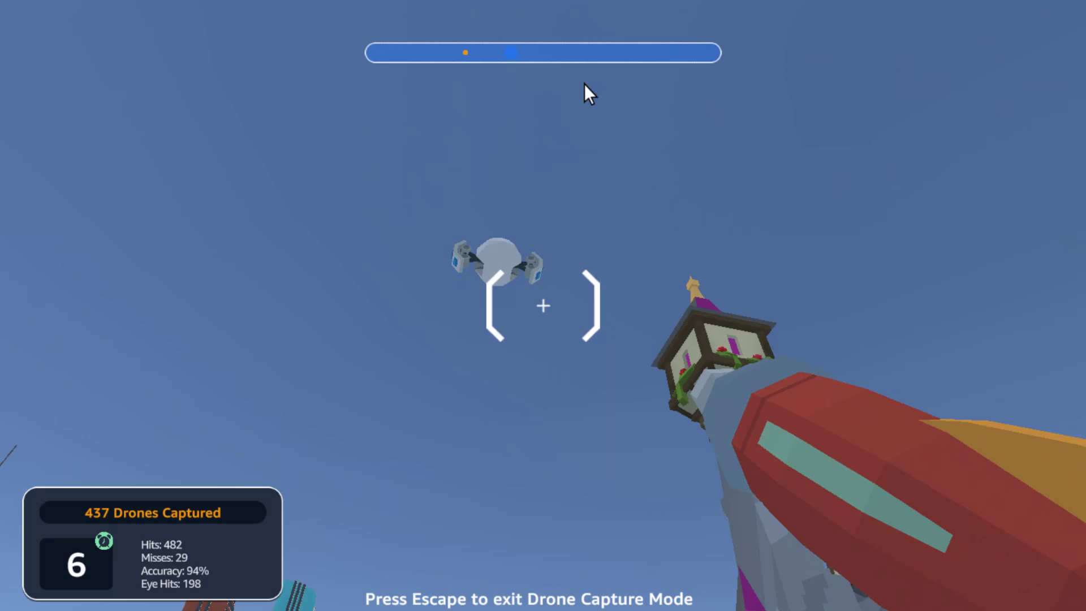
Step: Shoot down one more drone, travel directly to it and open its quiz question
click(548, 115)
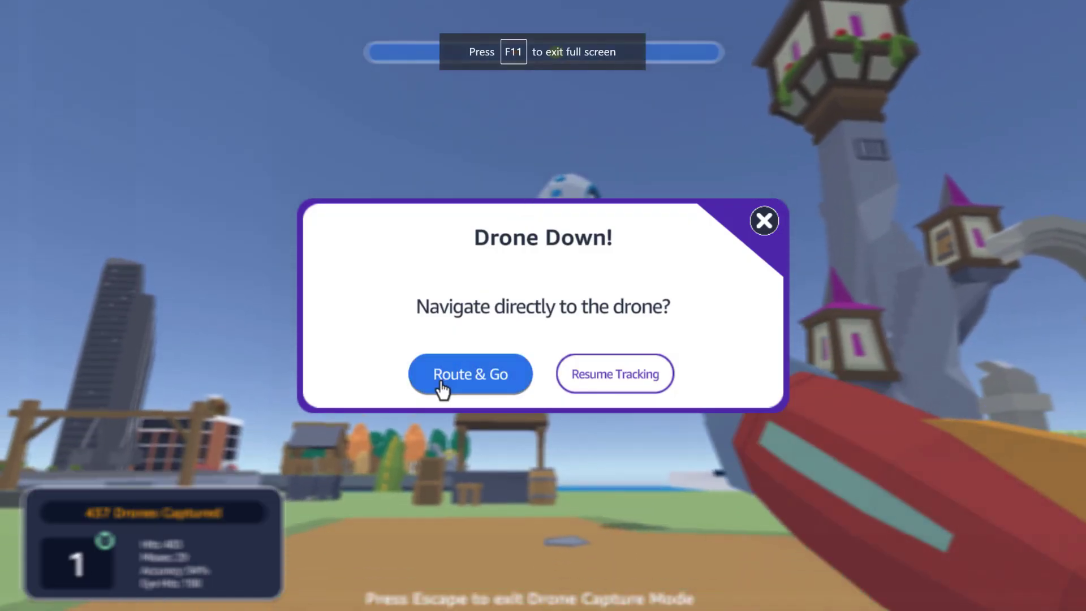
click(441, 384)
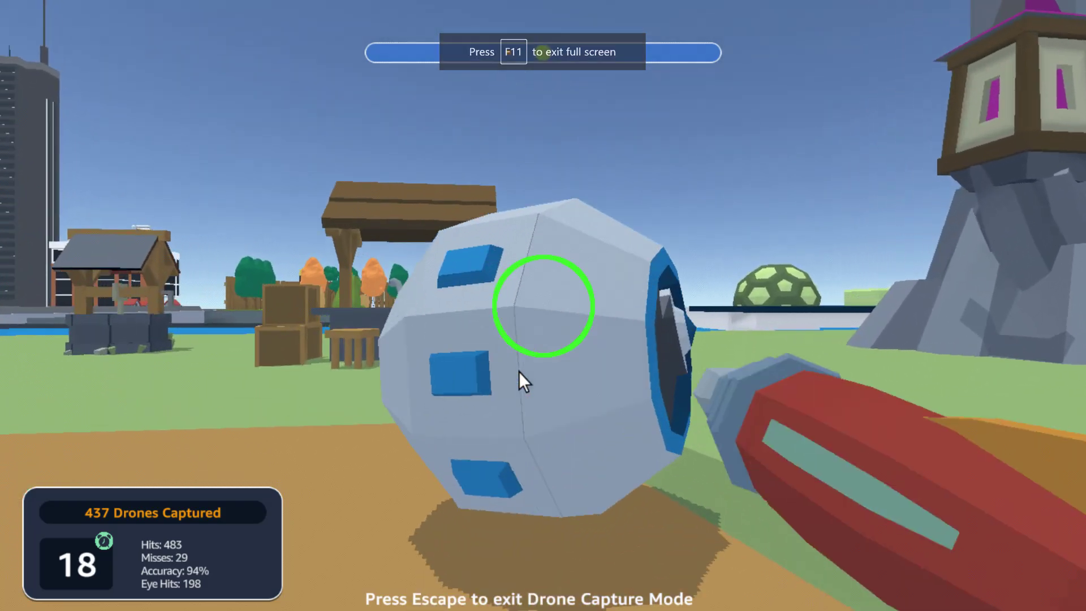
click(518, 373)
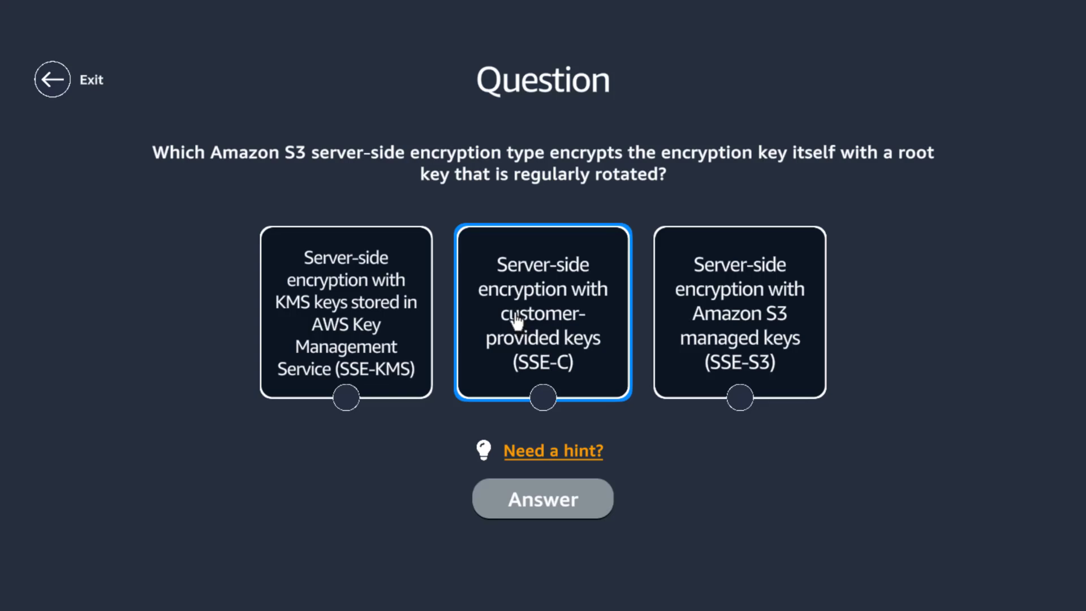
Step: Select customer-provided keys (SSE-C) as a tentative answer, open the hint's server-side encryption documentation and search it for "rotate"
click(559, 302)
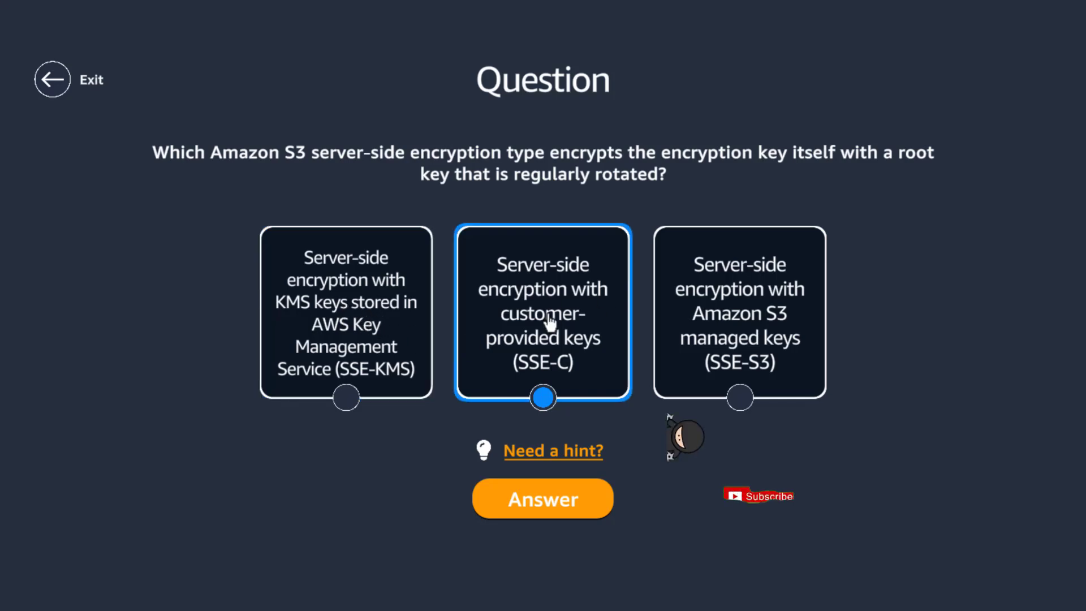
click(573, 453)
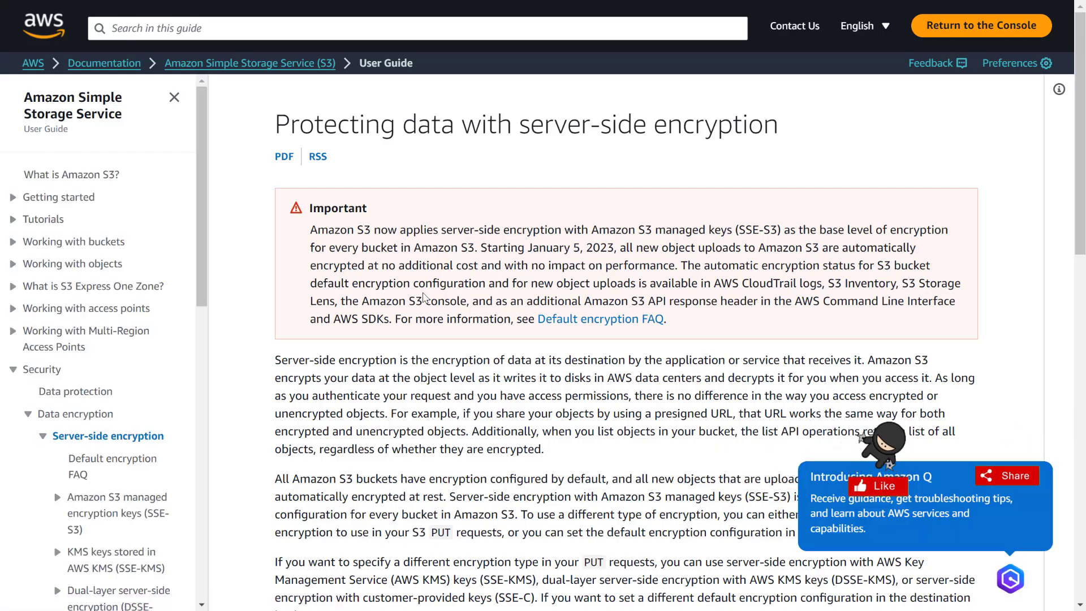
scroll(432, 320, down, 3)
key(ctrl+f)
text(ro)
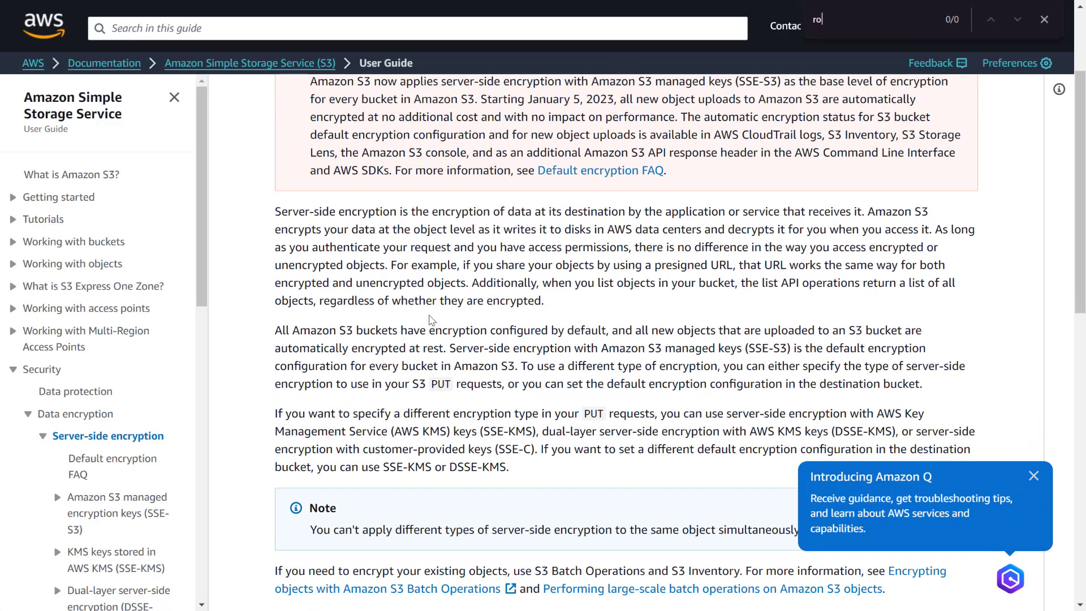
text(tate)
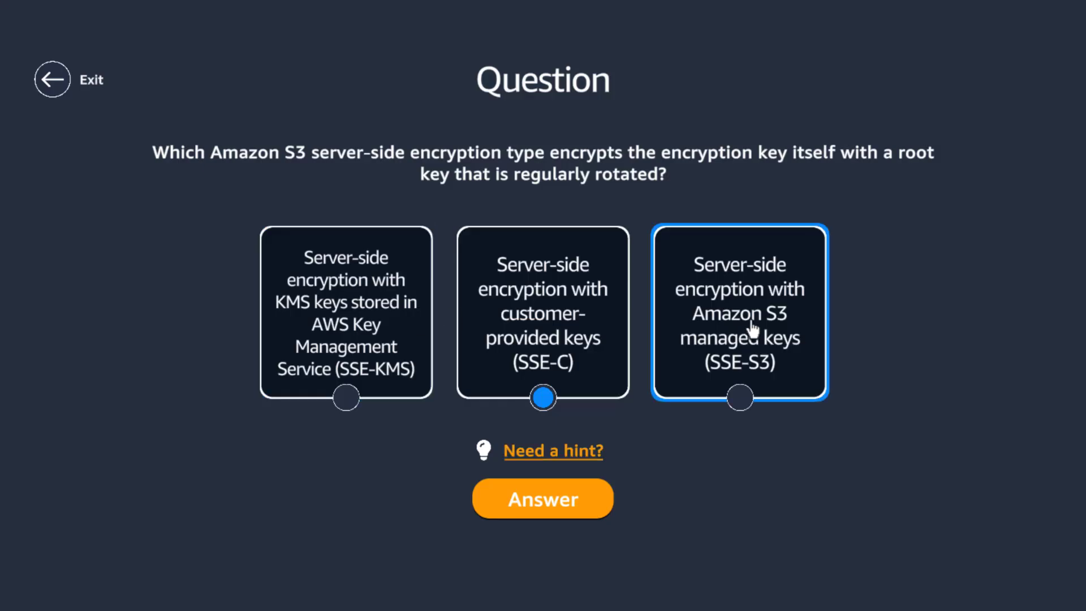
Step: Answer the rotated root key question with server-side encryption with Amazon S3 managed keys (SSE-S3) and collect the reward
click(717, 342)
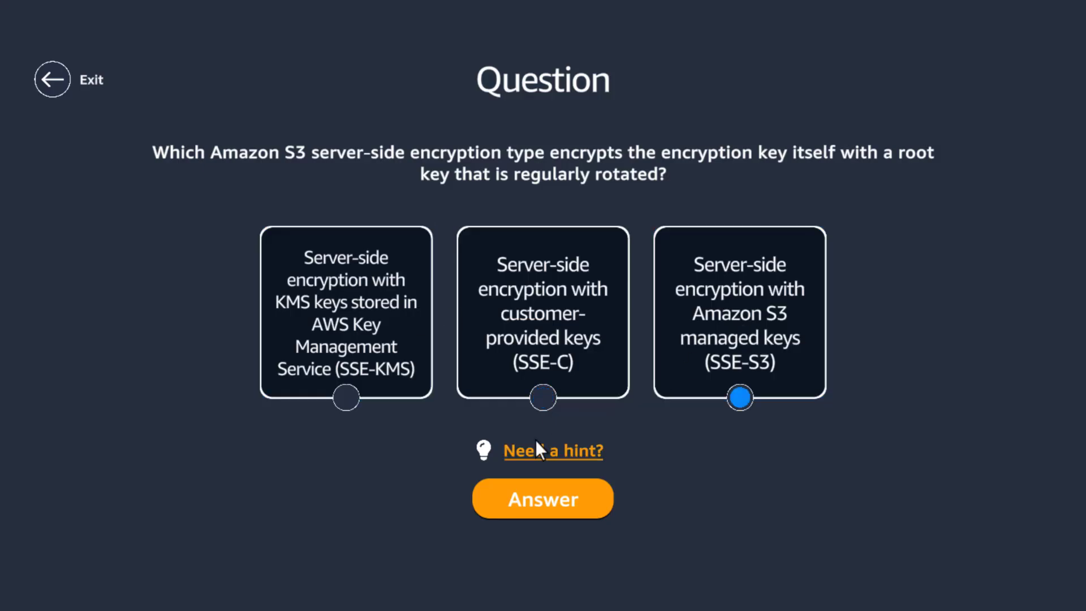
click(540, 500)
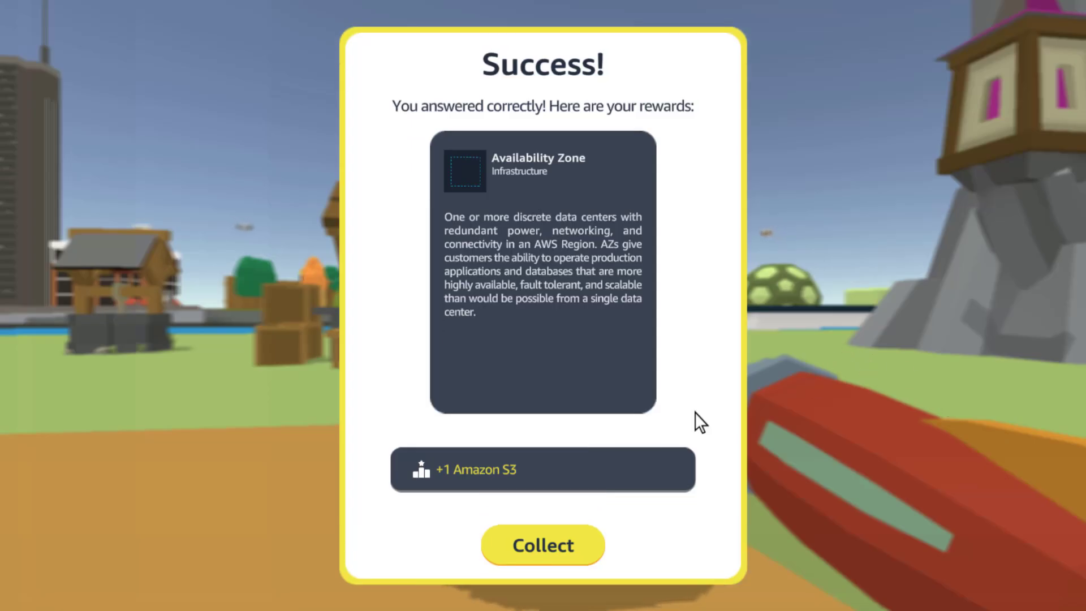
click(538, 555)
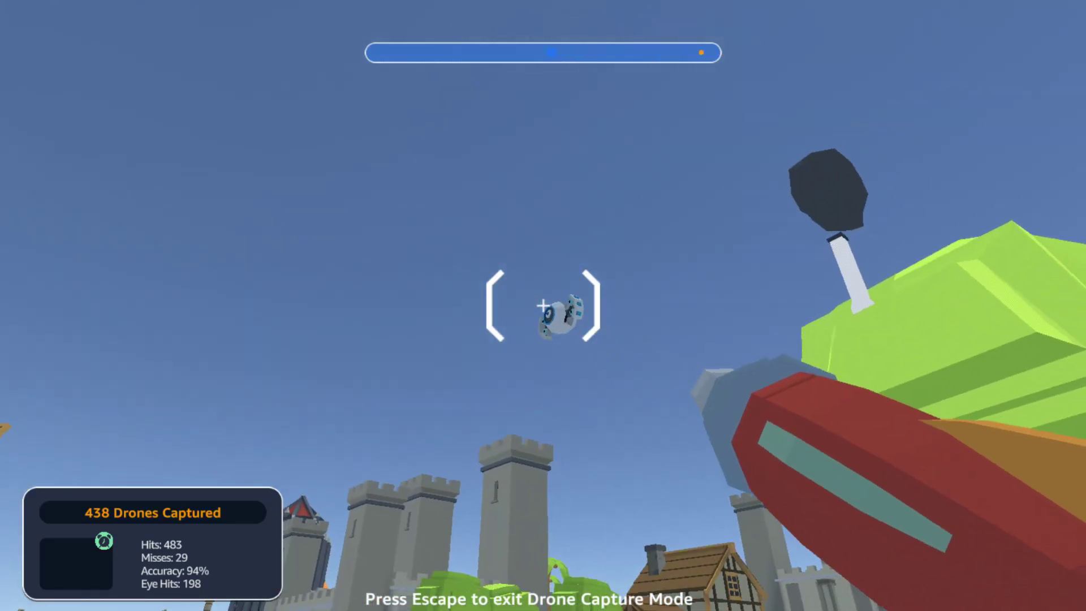
Step: Shoot down the drone flying above the castle towers, travel directly to it and open its quiz question
click(543, 305)
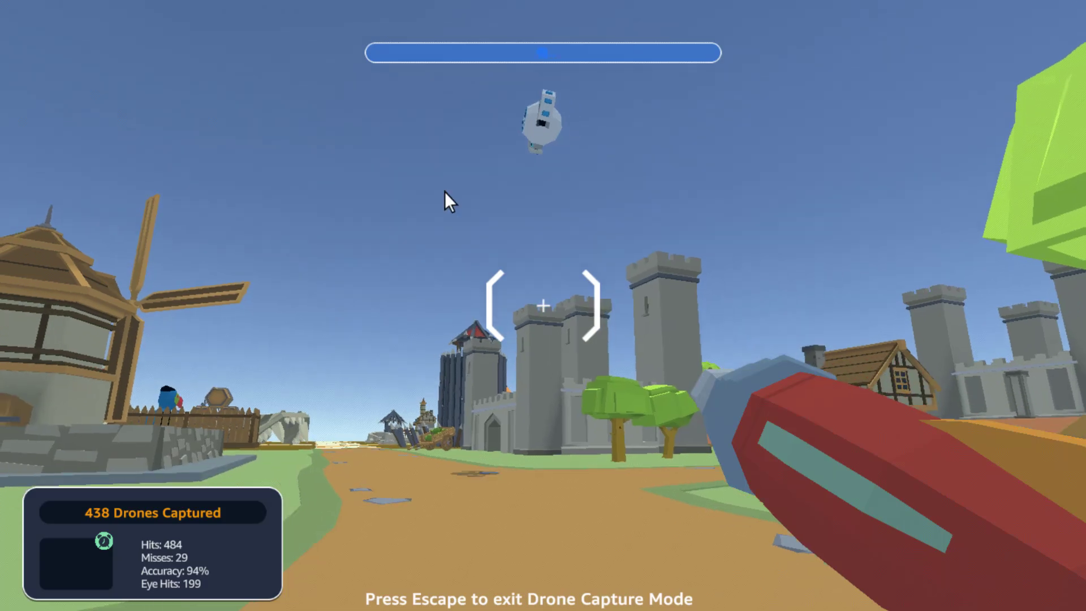
click(484, 377)
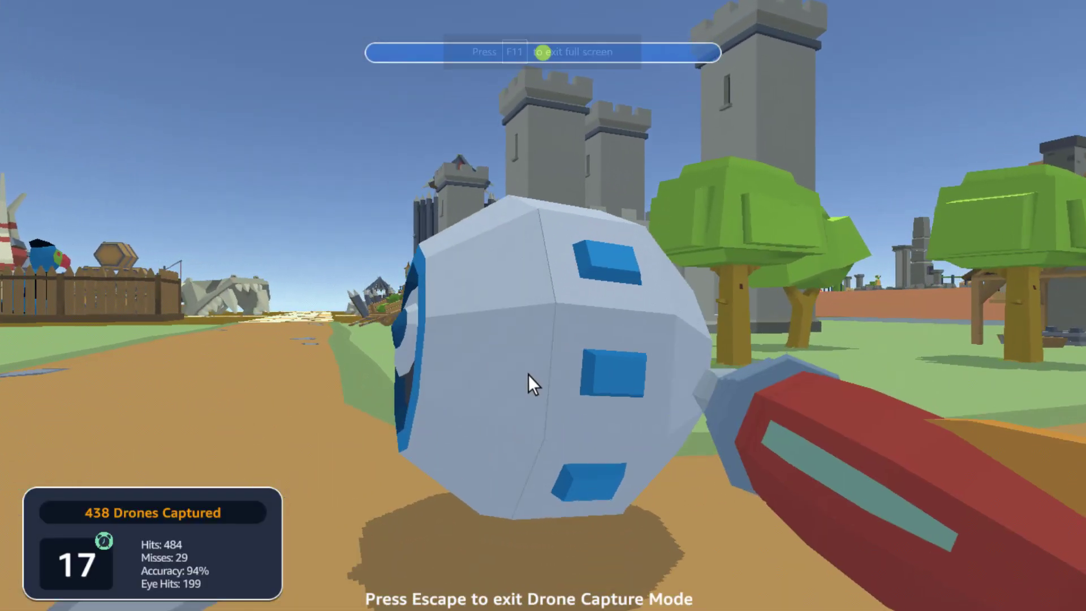
click(521, 365)
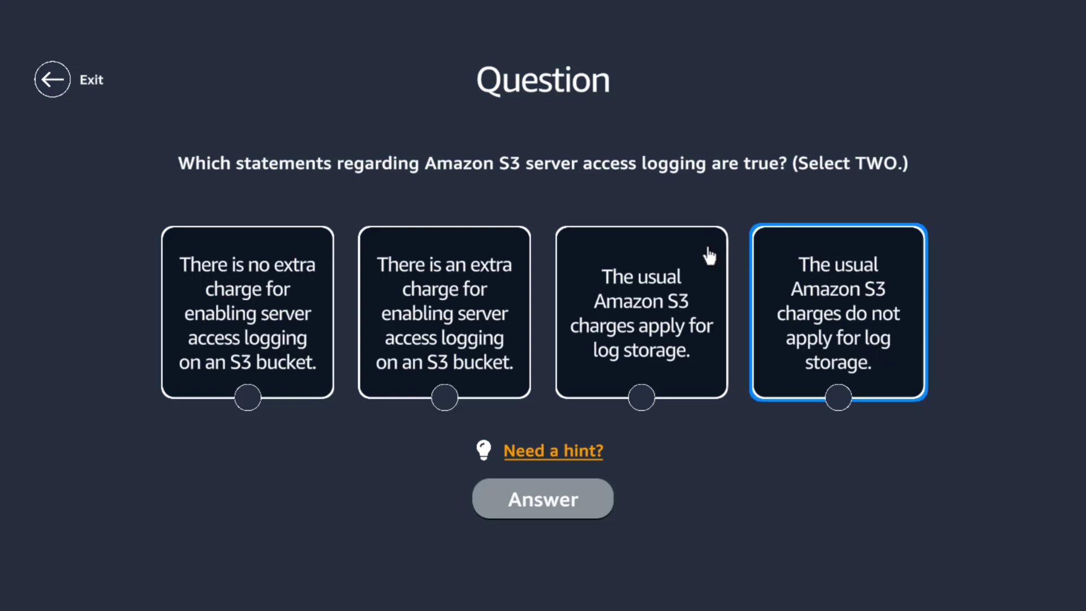
Step: Answer that S3 server access logging has no extra enabling charge and that usual S3 charges apply for log storage, and collect the reward
click(638, 329)
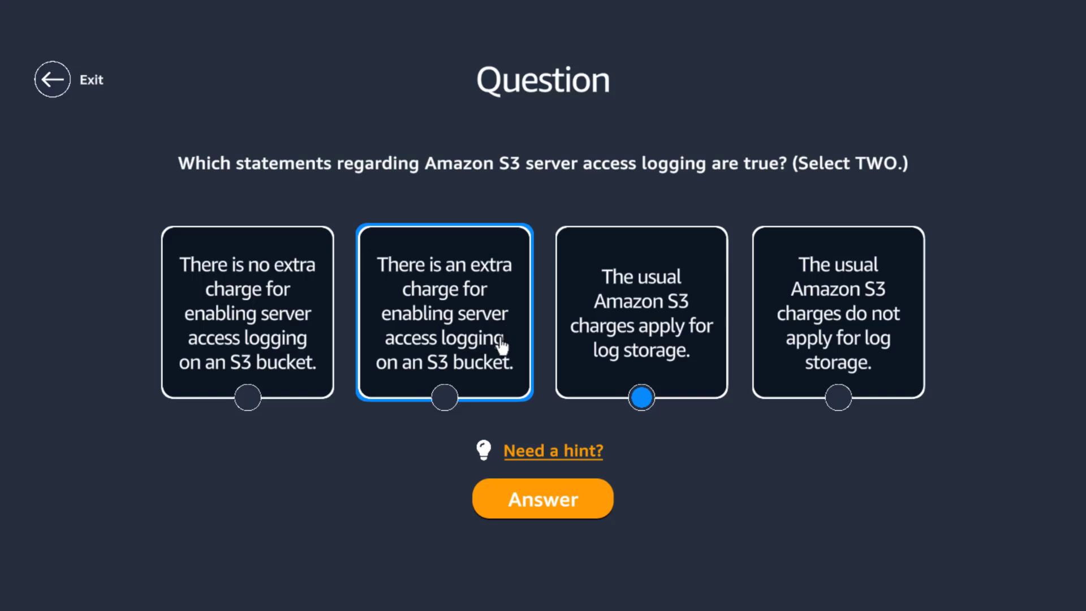
click(255, 320)
click(498, 495)
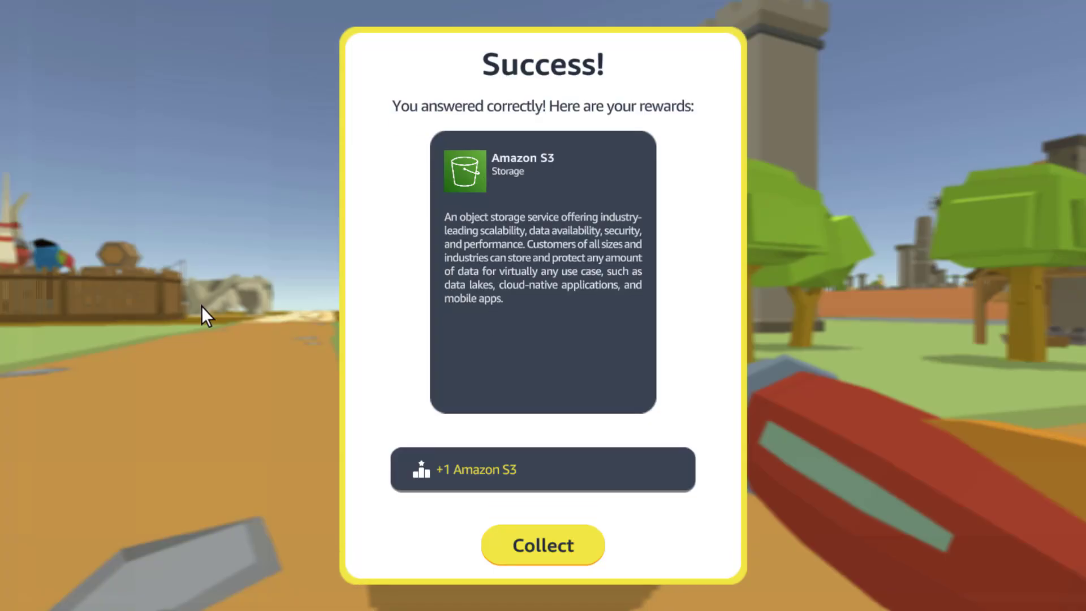
click(544, 540)
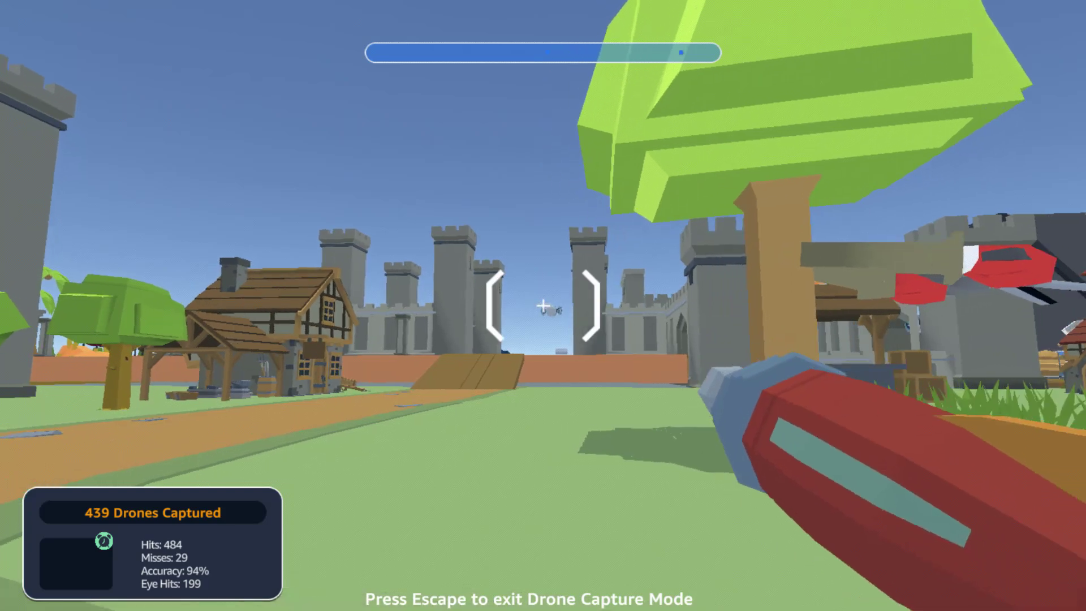
Step: Shoot down the distant drone between the castle towers, navigate directly to it and open its quiz question
click(542, 306)
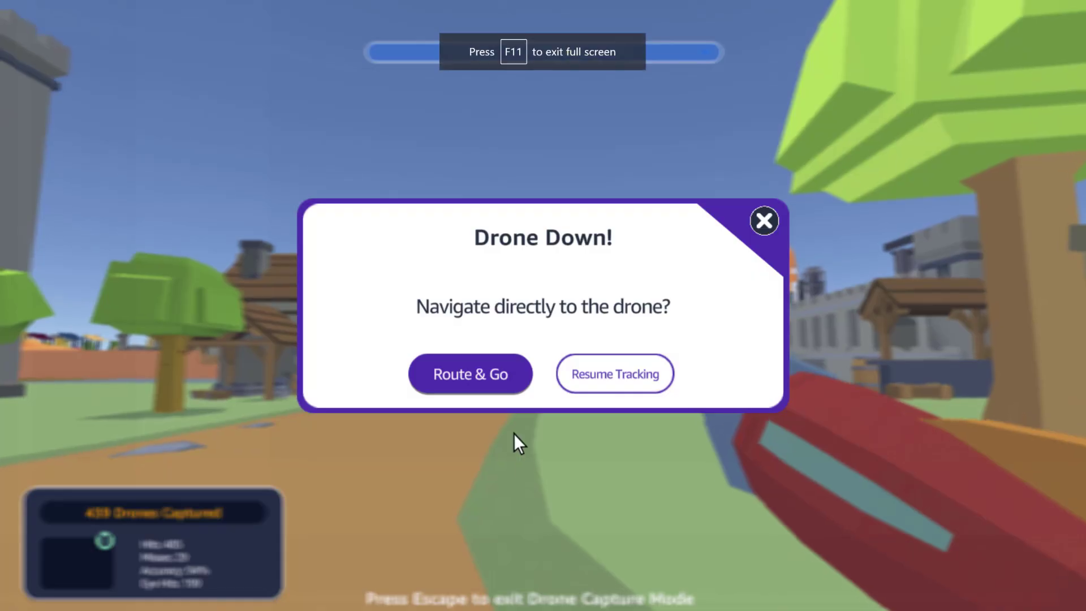
click(510, 375)
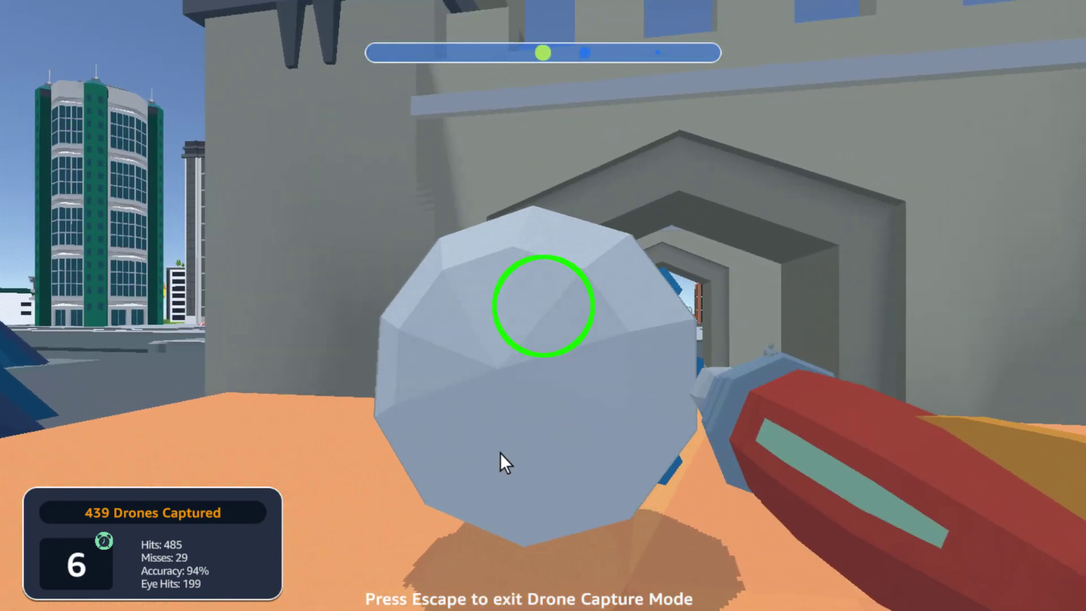
click(500, 453)
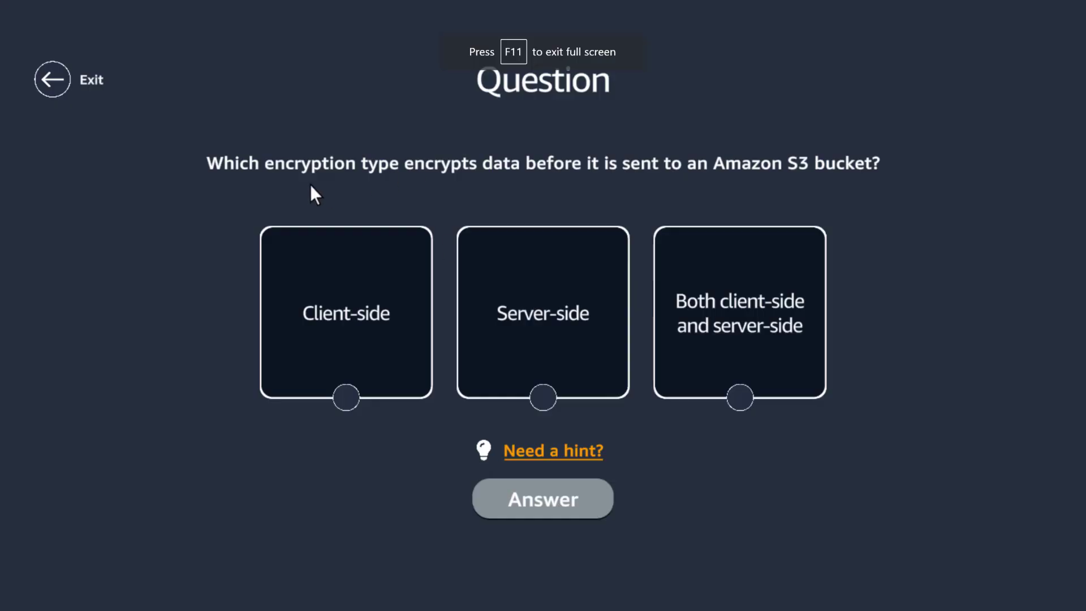